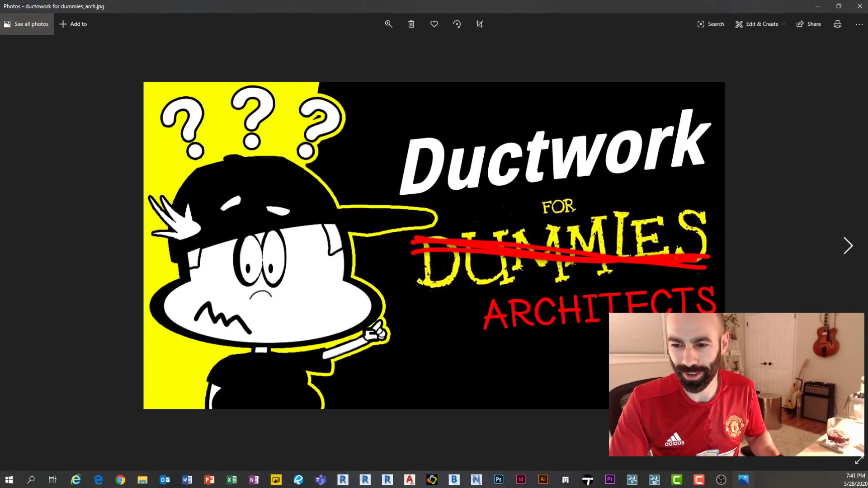
- Close the photo viewer, switch to Revit and close Project1 without saving its changes
{"action": "left_click", "coordinate": [861, 9]}
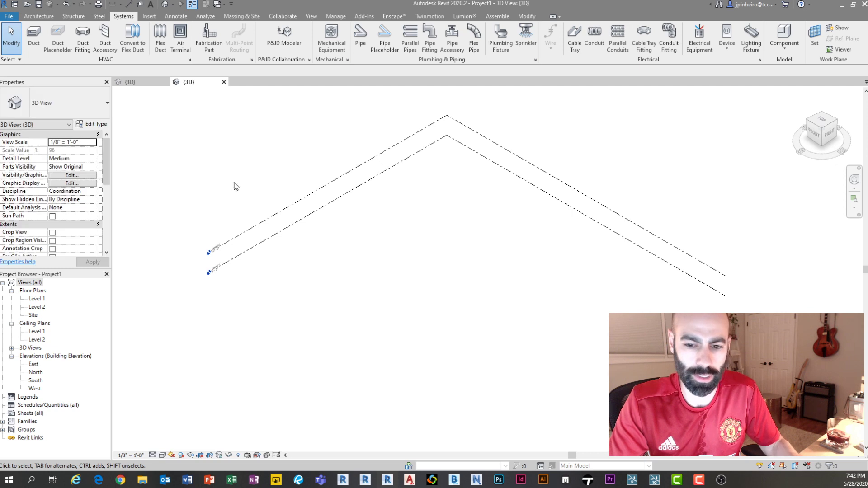
{"action": "middle_click_drag", "start_coordinate": [323, 194], "coordinate": [293, 211]}
{"action": "scroll", "coordinate": [294, 211], "scroll_direction": "down", "scroll_amount": 1}
{"action": "scroll", "coordinate": [362, 190], "scroll_direction": "up", "scroll_amount": 1}
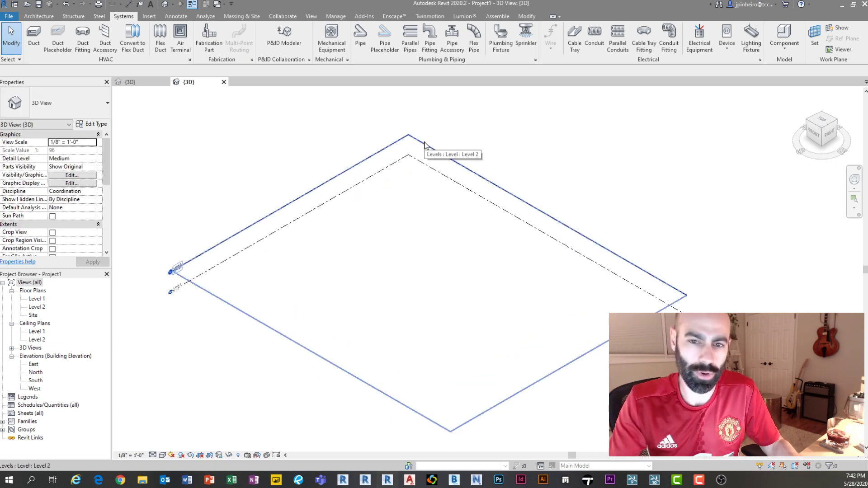
{"action": "left_click", "coordinate": [223, 82]}
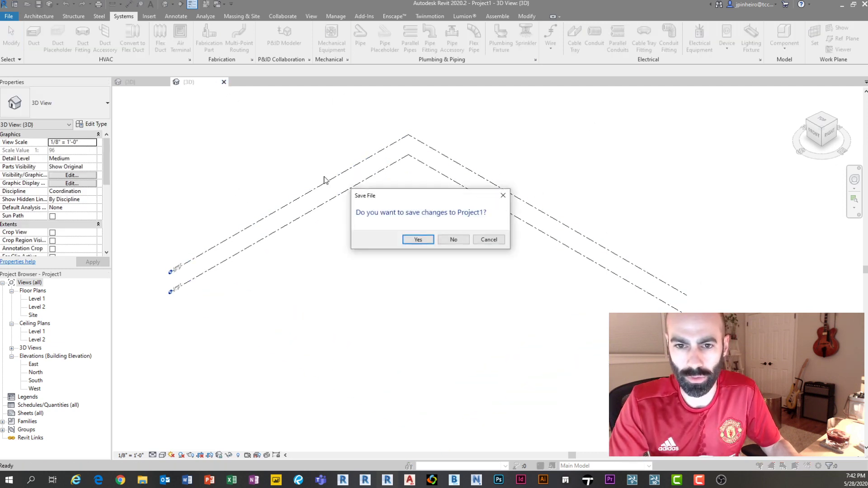
{"action": "left_click", "coordinate": [454, 240]}
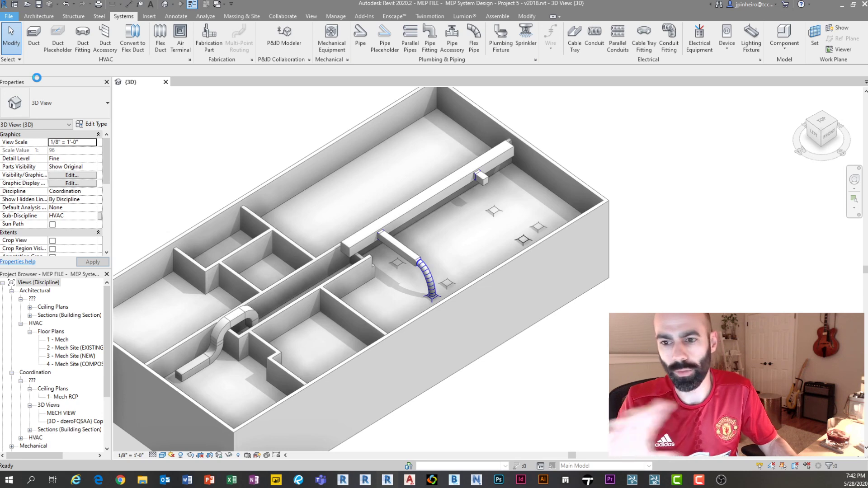
- Create a new project from the Architectural Template
{"action": "left_click", "coordinate": [9, 16]}
{"action": "mouse_move", "coordinate": [49, 52]}
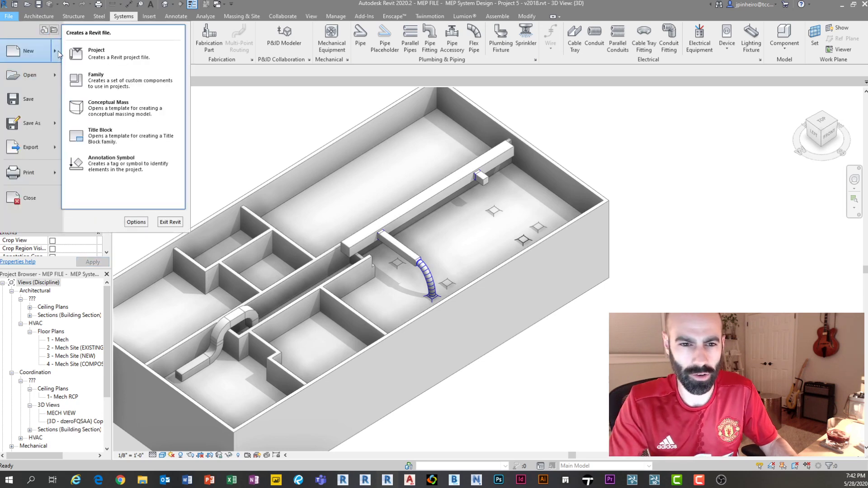
{"action": "left_click", "coordinate": [99, 62]}
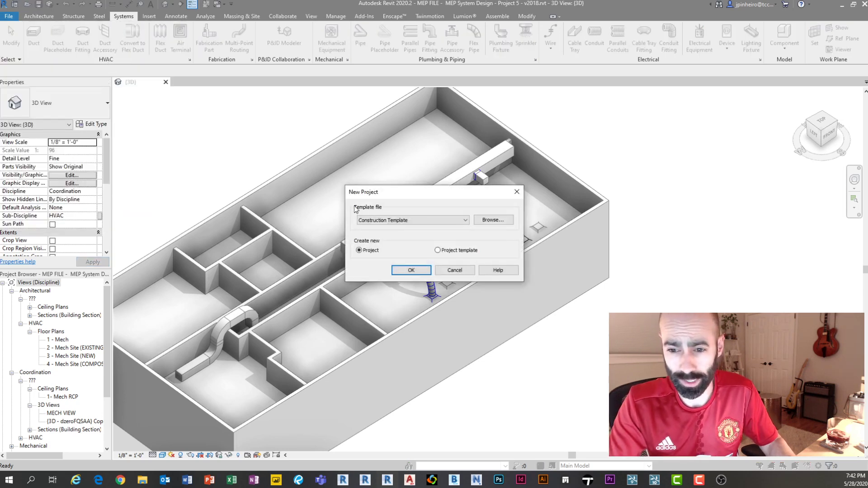
{"action": "left_click", "coordinate": [383, 220]}
{"action": "left_click", "coordinate": [389, 236]}
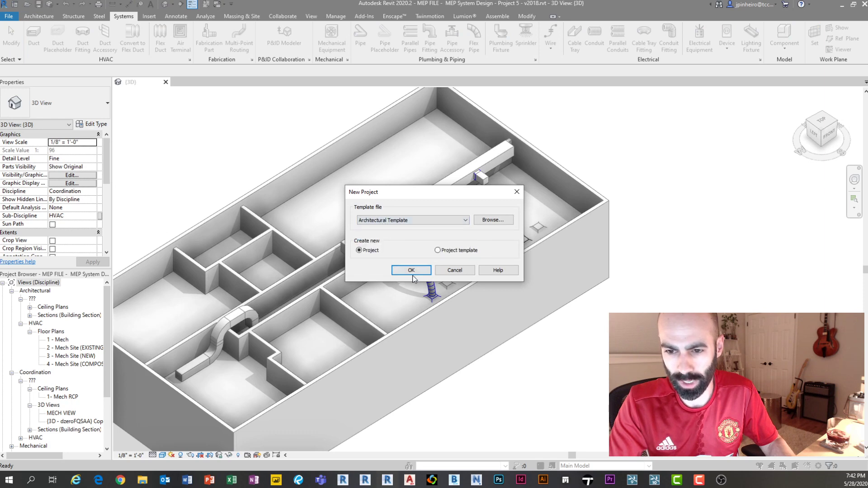
{"action": "left_click", "coordinate": [412, 273]}
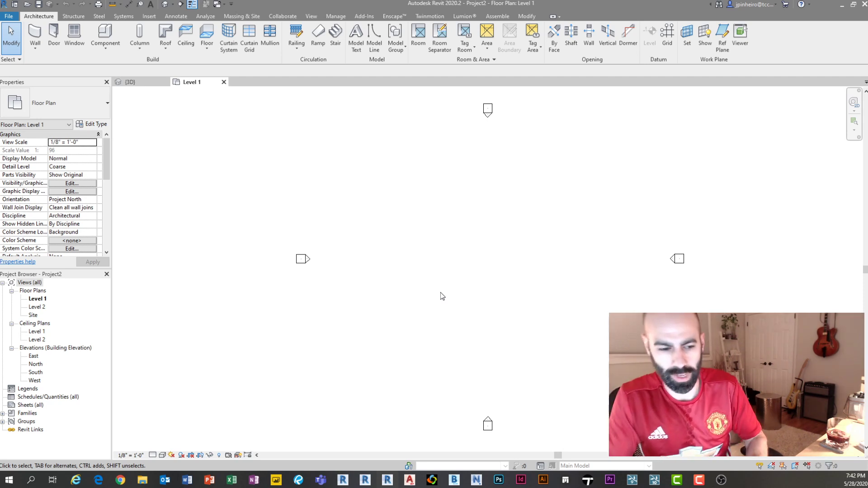
- Draw a straight horizontal 12" x 12" oval duct about 71' long in the Level 1 plan, with its middle elevation at 0' 0"
{"action": "middle_click_drag", "start_coordinate": [451, 275], "coordinate": [427, 270]}
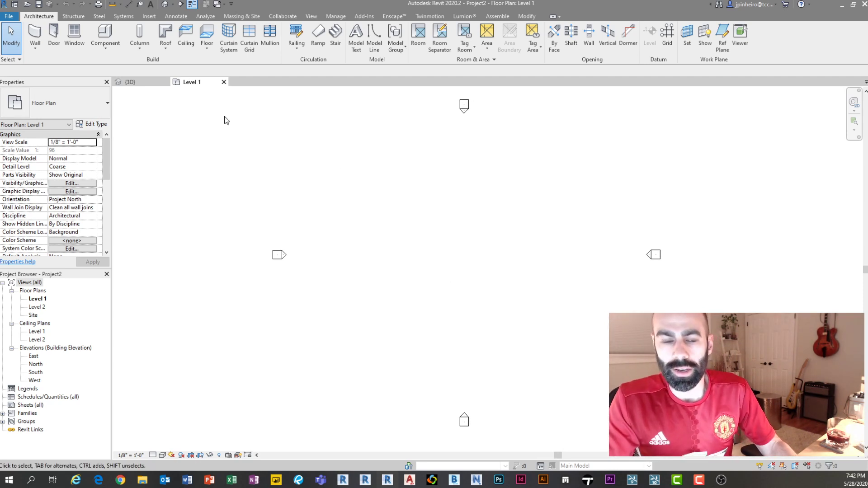
{"action": "left_click", "coordinate": [128, 17]}
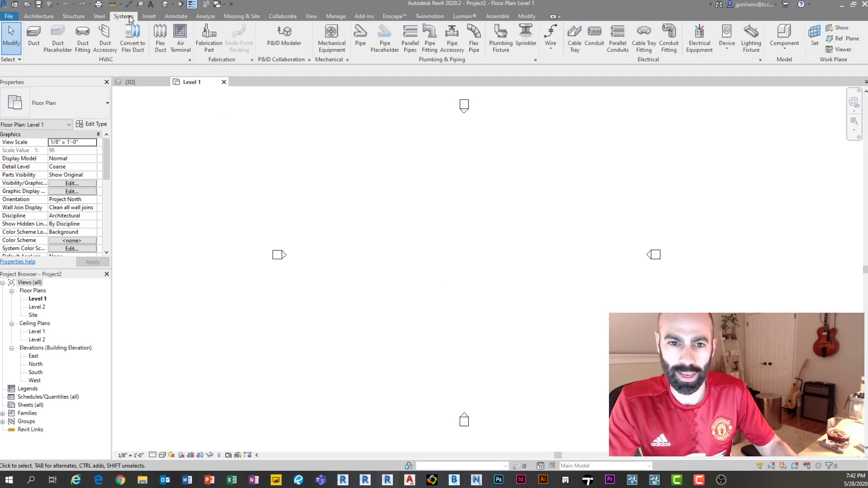
{"action": "middle_click_drag", "start_coordinate": [354, 221], "coordinate": [323, 226]}
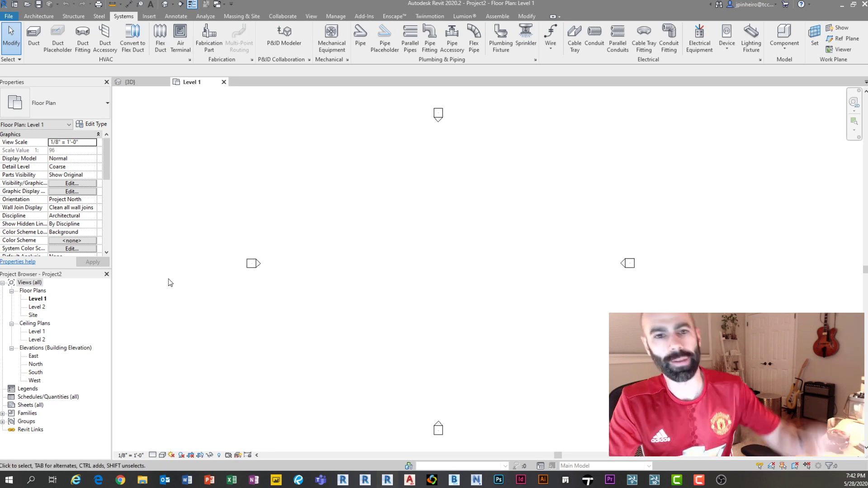
{"action": "left_click", "coordinate": [34, 37]}
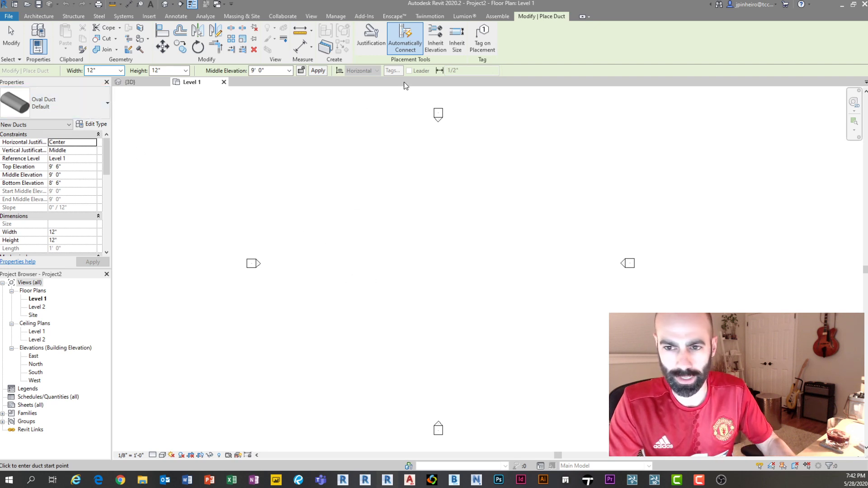
{"action": "left_click", "coordinate": [284, 71]}
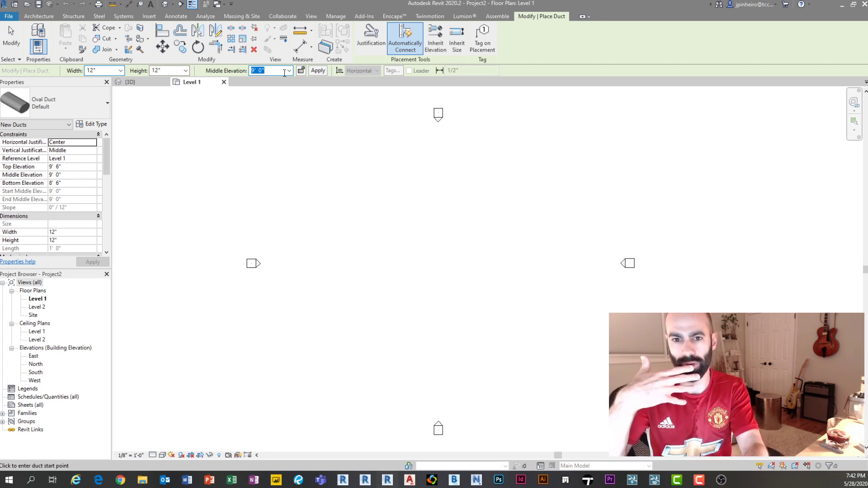
{"action": "type", "text": "0"}
{"action": "key", "text": "Return"}
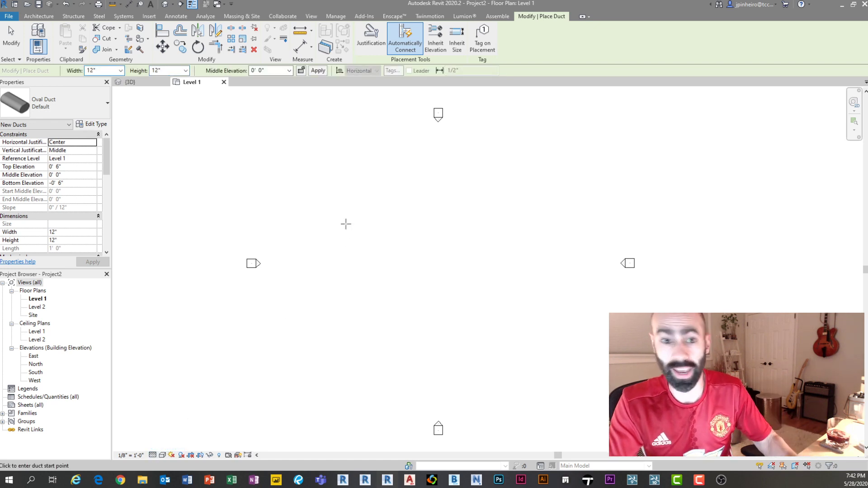
{"action": "left_click", "coordinate": [333, 232]}
{"action": "scroll", "coordinate": [429, 232], "scroll_direction": "up", "scroll_amount": 4}
{"action": "scroll", "coordinate": [375, 230], "scroll_direction": "down", "scroll_amount": 1}
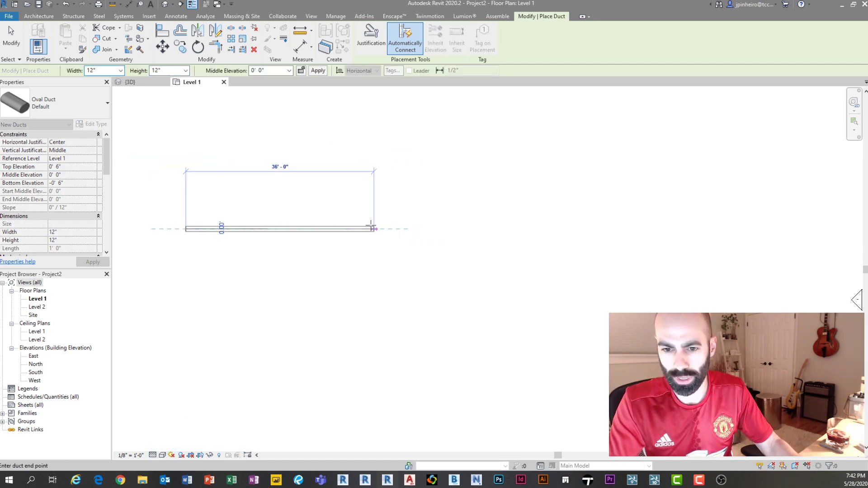
{"action": "middle_click_drag", "start_coordinate": [366, 230], "coordinate": [356, 265]}
{"action": "scroll", "coordinate": [356, 265], "scroll_direction": "down", "scroll_amount": 1}
{"action": "left_click", "coordinate": [351, 264]}
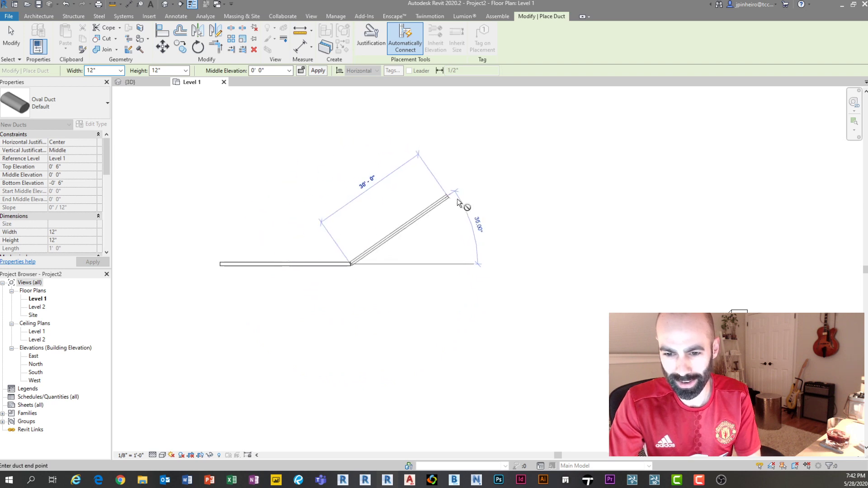
{"action": "left_click", "coordinate": [501, 264]}
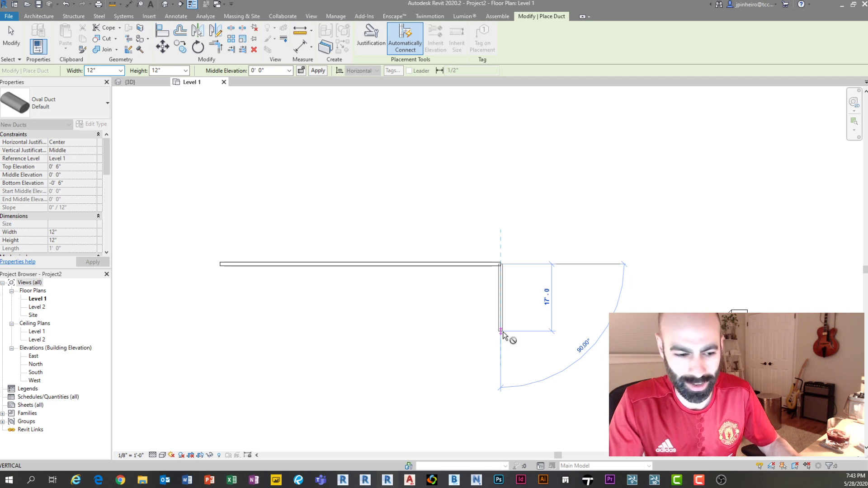
{"action": "key", "text": "Escape"}
{"action": "key", "text": "Escape"}
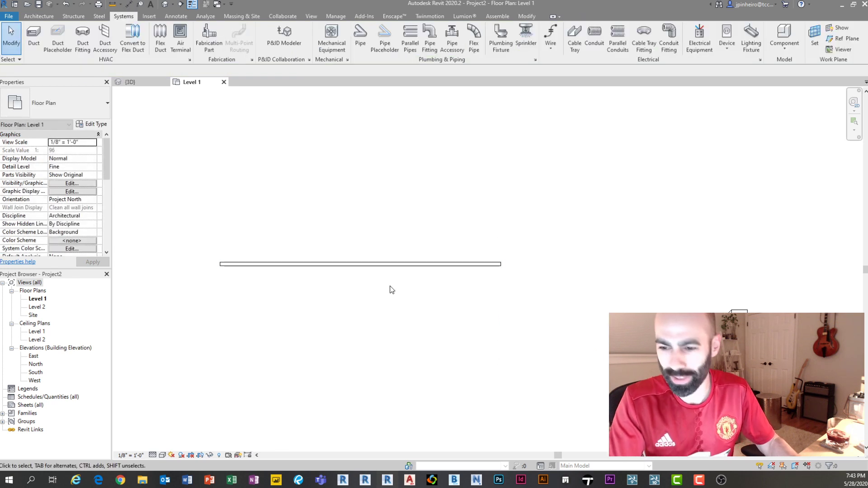
{"action": "left_click", "coordinate": [387, 264]}
{"action": "key", "text": "Escape"}
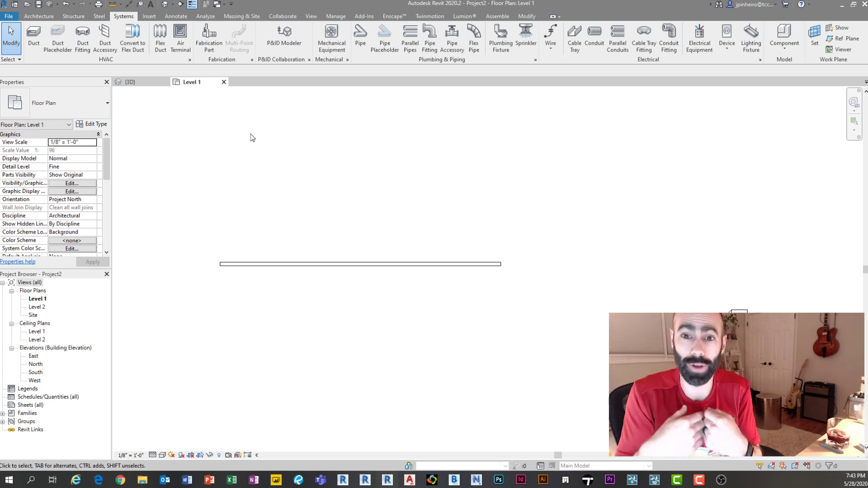
- Draw a short horizontal 6" pipe above the duct, with its middle elevation at 0' 0"
{"action": "left_click", "coordinate": [360, 36]}
{"action": "left_click", "coordinate": [302, 217]}
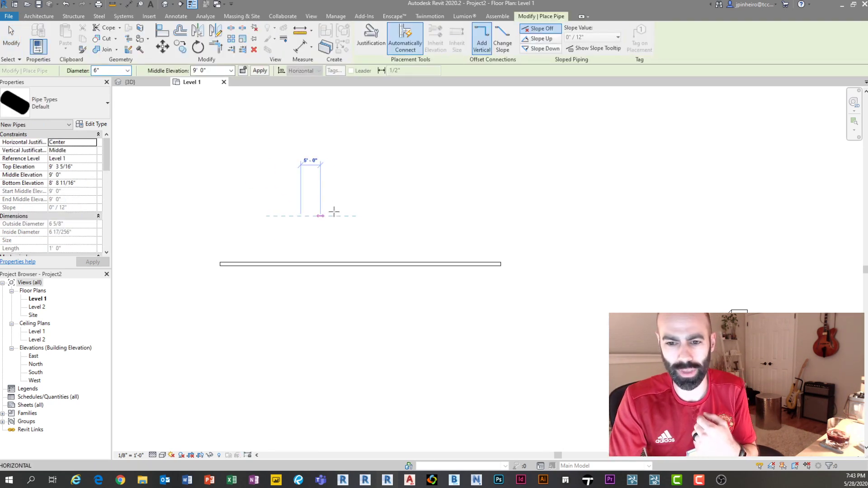
{"action": "key", "text": "Escape"}
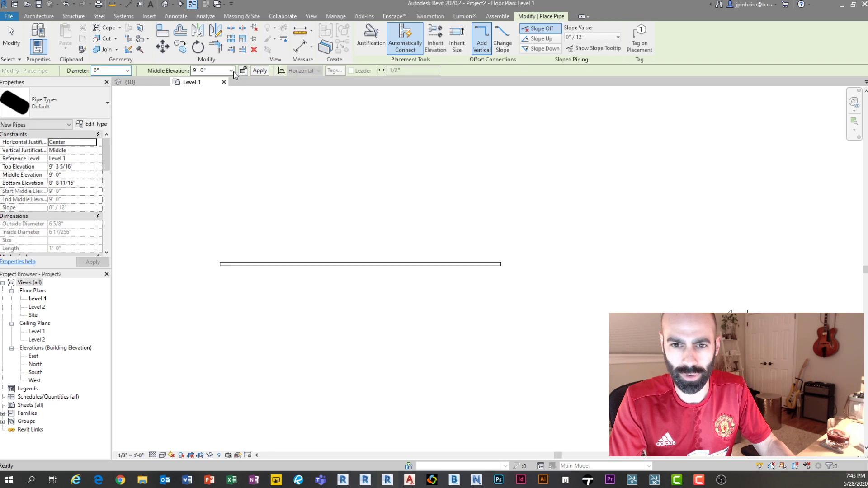
{"action": "double_click", "coordinate": [222, 70]}
{"action": "type", "text": "0"}
{"action": "key", "text": "Return"}
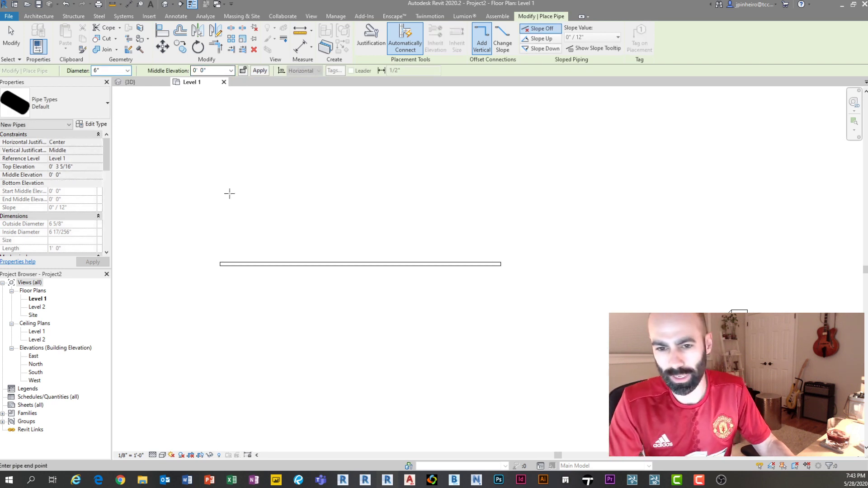
{"action": "left_click", "coordinate": [230, 193]}
{"action": "left_click", "coordinate": [298, 193]}
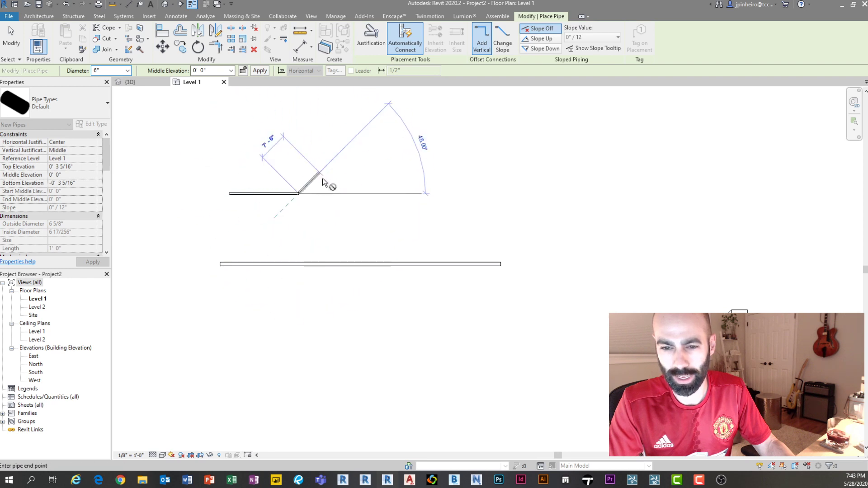
{"action": "scroll", "coordinate": [281, 186], "scroll_direction": "up", "scroll_amount": 2}
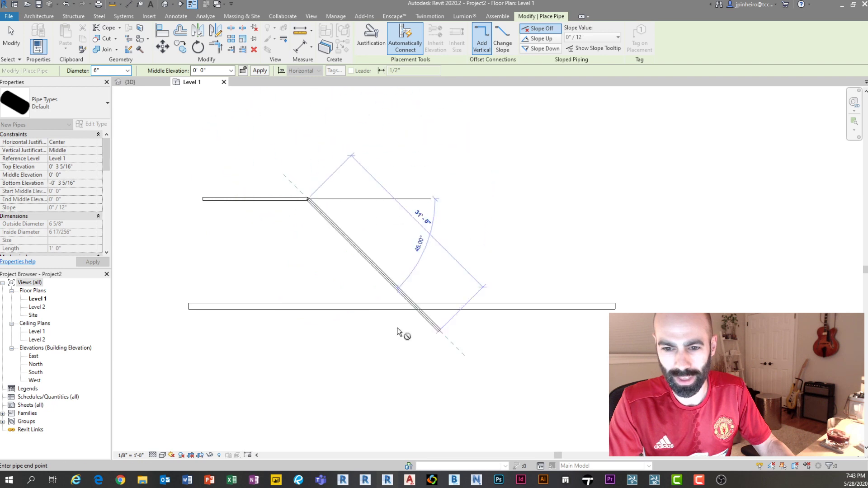
{"action": "scroll", "coordinate": [355, 298], "scroll_direction": "down", "scroll_amount": 2}
{"action": "key", "text": "Escape"}
{"action": "key", "text": "Escape"}
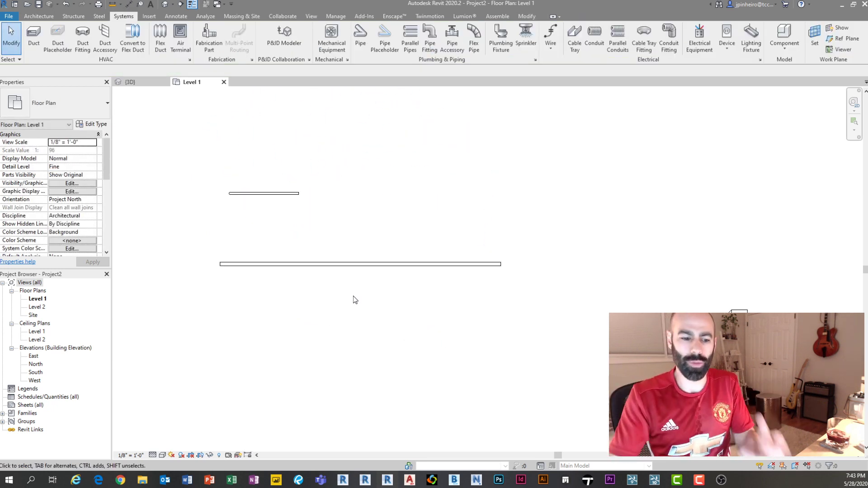
{"action": "left_click", "coordinate": [353, 265]}
{"action": "scroll", "coordinate": [317, 213], "scroll_direction": "up", "scroll_amount": 1}
{"action": "key", "text": "Escape"}
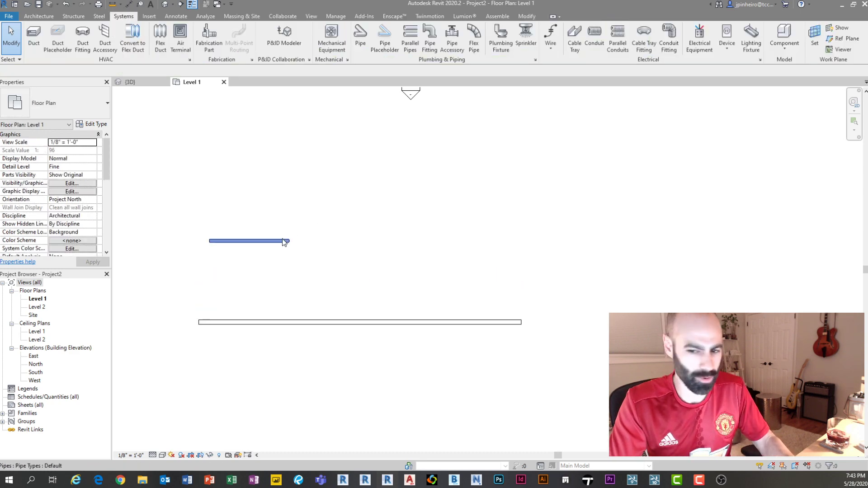
- Draw a similar 6" vertical pipe above and just past the right end of the horizontal pipe
{"action": "left_click", "coordinate": [285, 241]}
{"action": "scroll", "coordinate": [282, 209], "scroll_direction": "up", "scroll_amount": 1}
{"action": "key", "text": "c"}
{"action": "key", "text": "s"}
{"action": "left_click", "coordinate": [316, 220]}
{"action": "left_click", "coordinate": [317, 134]}
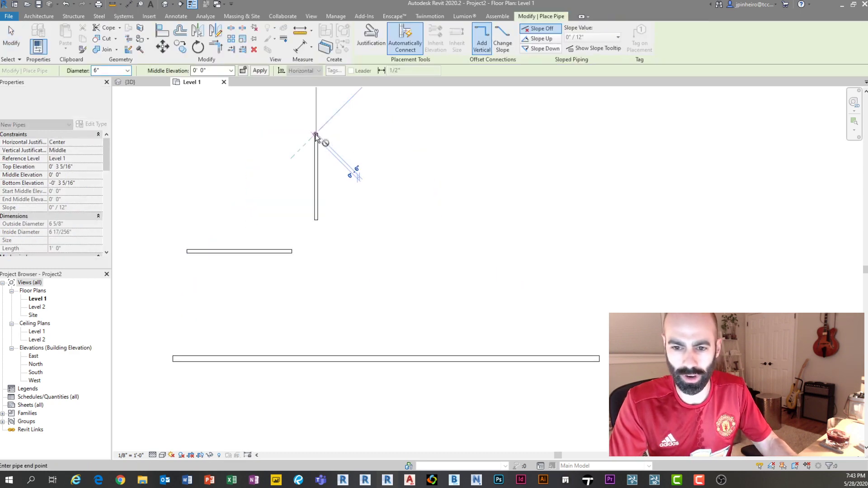
{"action": "key", "text": "Escape"}
{"action": "key", "text": "Escape"}
- Try to trim the horizontal and vertical pipes into a corner, and cancel the operation
{"action": "left_click", "coordinate": [277, 252]}
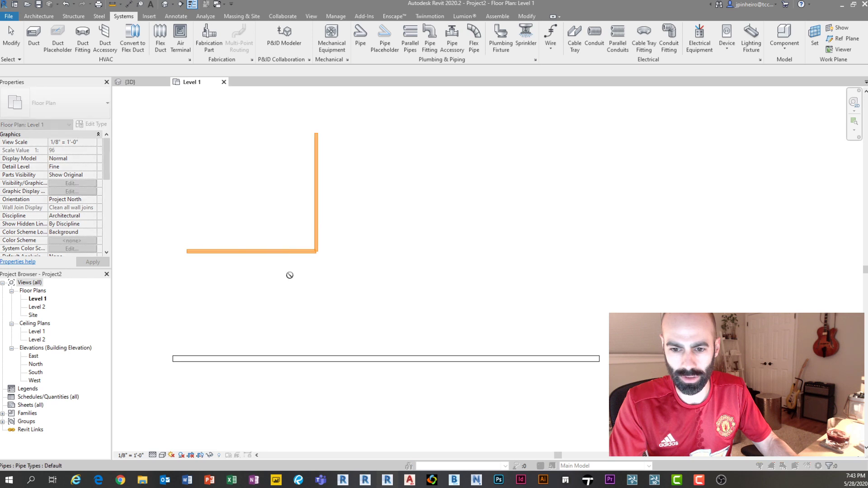
{"action": "left_click_drag", "start_coordinate": [382, 258], "coordinate": [657, 151]}
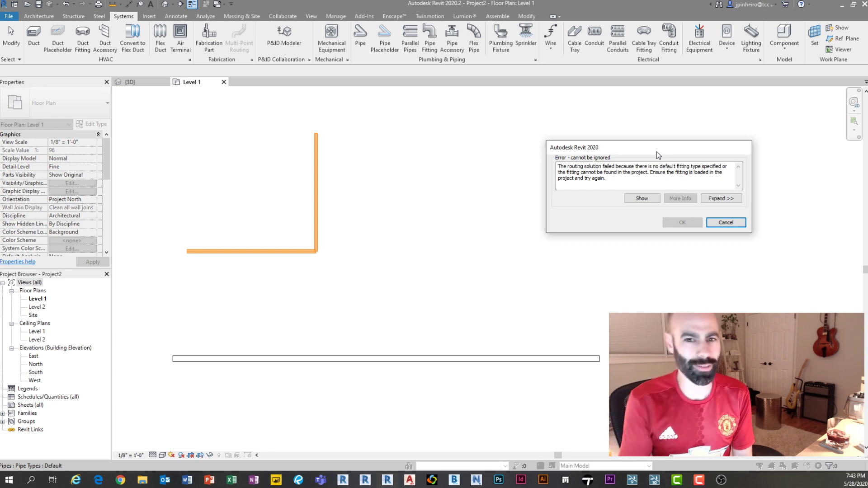
{"action": "left_click", "coordinate": [731, 221]}
- Shorten the duct to about 29' by pulling in its right end, and select the duct again
{"action": "scroll", "coordinate": [469, 210], "scroll_direction": "down", "scroll_amount": 2}
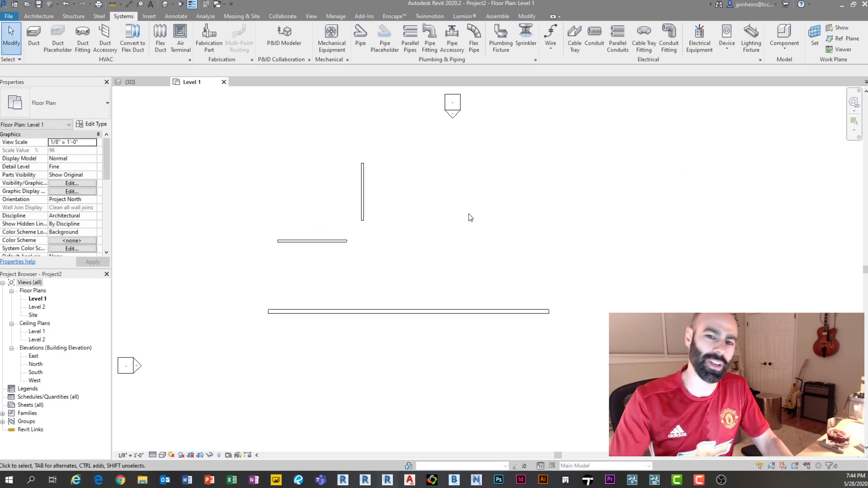
{"action": "middle_click_drag", "start_coordinate": [393, 226], "coordinate": [334, 237]}
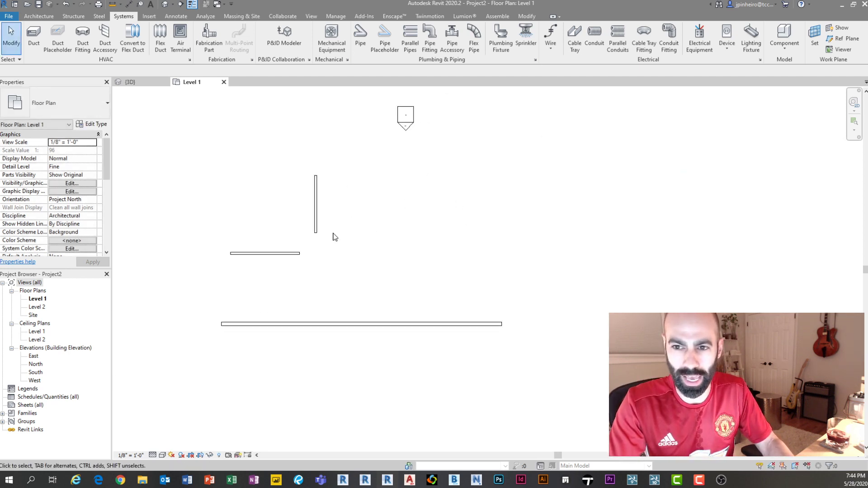
{"action": "scroll", "coordinate": [334, 237], "scroll_direction": "up", "scroll_amount": 1}
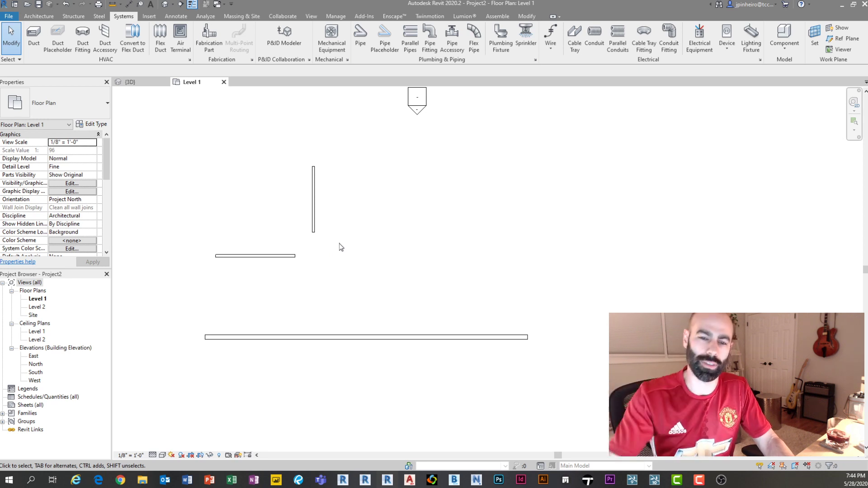
{"action": "scroll", "coordinate": [362, 294], "scroll_direction": "down", "scroll_amount": 1}
{"action": "left_click", "coordinate": [359, 367]}
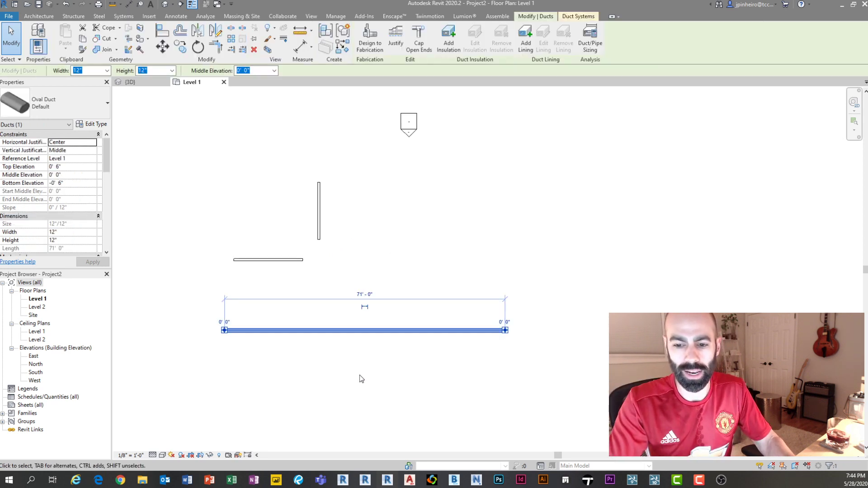
{"action": "left_click_drag", "start_coordinate": [508, 335], "coordinate": [340, 330]}
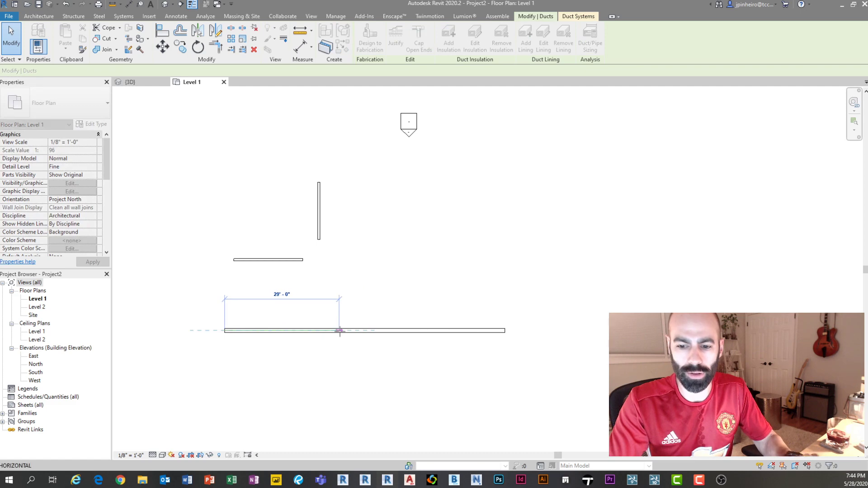
{"action": "left_click", "coordinate": [307, 348]}
{"action": "left_click", "coordinate": [307, 332]}
{"action": "scroll", "coordinate": [308, 332], "scroll_direction": "up", "scroll_amount": 1}
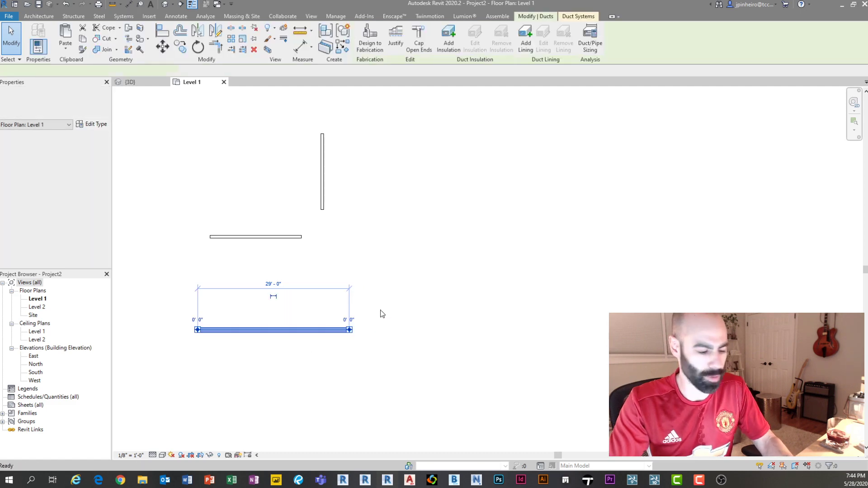
- Draw a similar oval duct vertically, above and just past the right end of the horizontal duct
{"action": "key", "text": "c"}
{"action": "key", "text": "s"}
{"action": "left_click", "coordinate": [377, 315]}
{"action": "left_click", "coordinate": [377, 248]}
{"action": "key", "text": "Escape"}
- Try to trim the vertical and horizontal oval ducts into a corner, and cancel the operation
{"action": "key", "text": "t"}
{"action": "key", "text": "r"}
{"action": "left_click", "coordinate": [376, 273]}
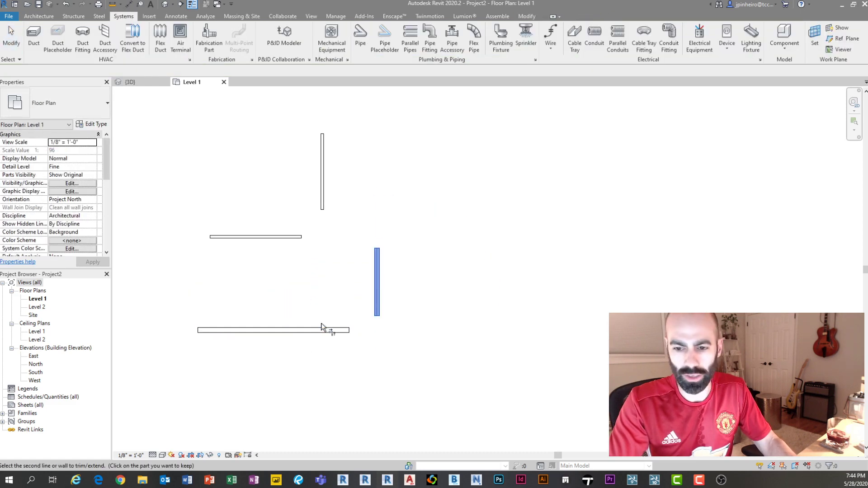
{"action": "left_click", "coordinate": [332, 329]}
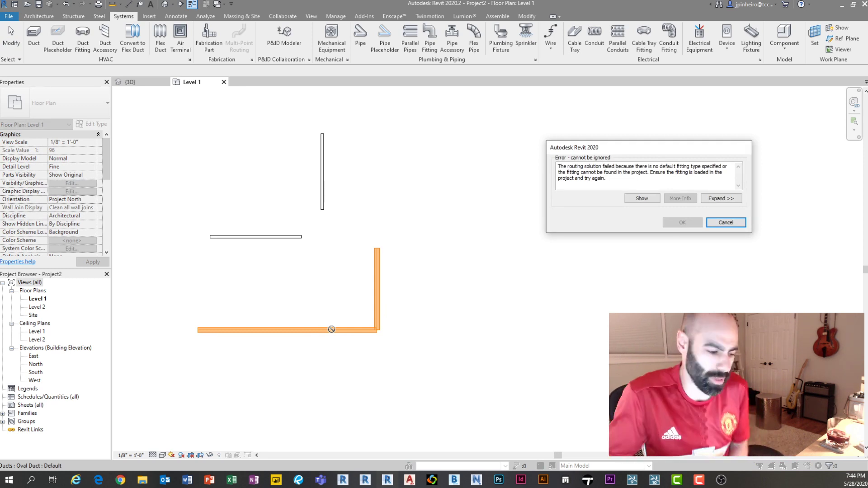
{"action": "key", "text": "Escape"}
{"action": "key", "text": "Escape"}
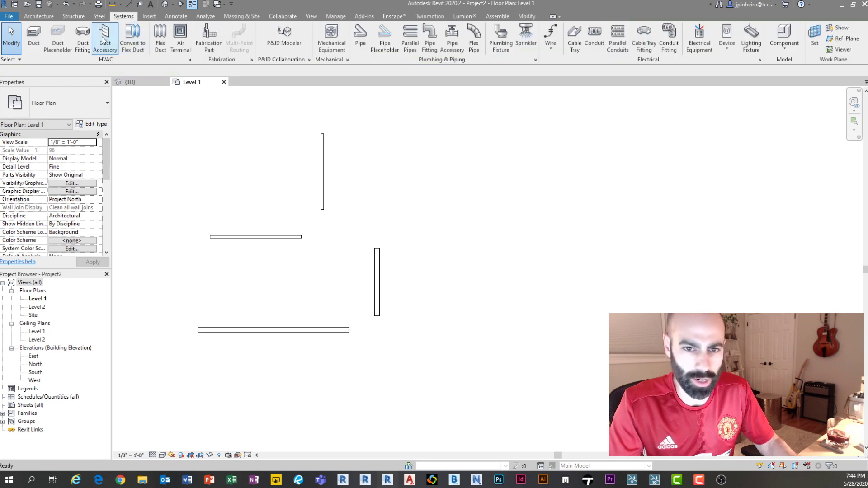
- Draw a short horizontal Default rectangular duct, 12" x 12" at middle elevation 0' 0", to the right of the vertical duct
{"action": "left_click", "coordinate": [34, 38]}
{"action": "left_click", "coordinate": [64, 105]}
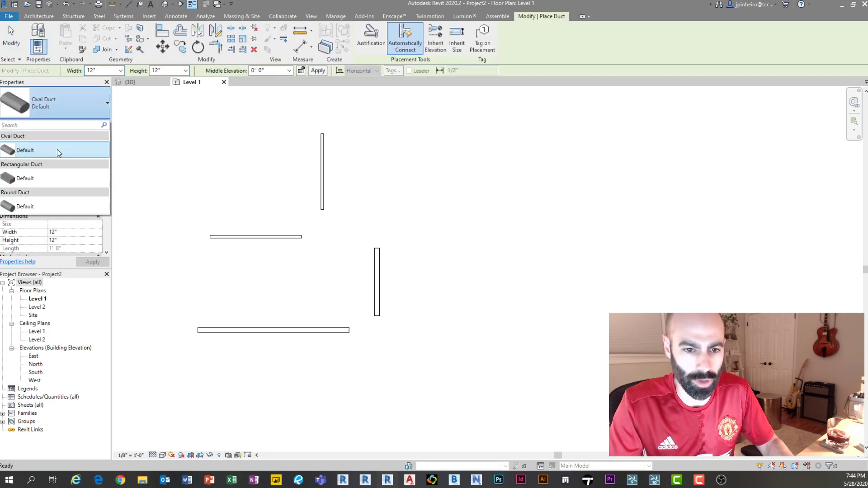
{"action": "left_click", "coordinate": [44, 181]}
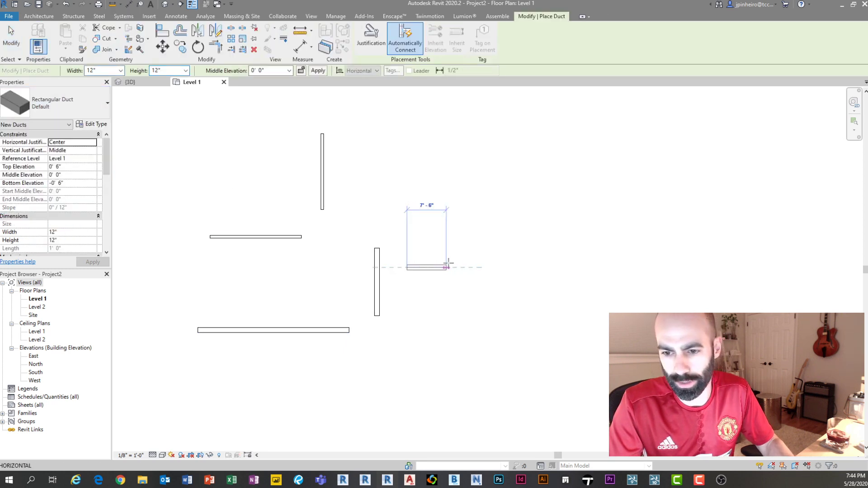
{"action": "left_click", "coordinate": [452, 267]}
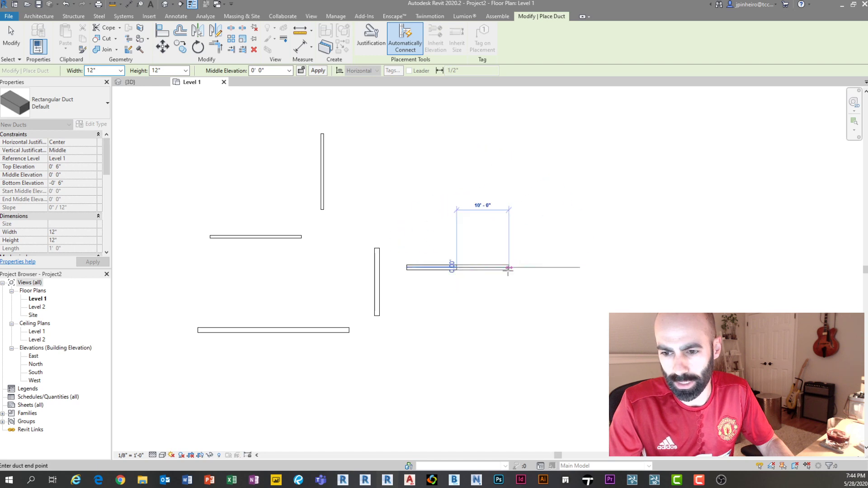
{"action": "key", "text": "Escape"}
{"action": "key", "text": "Escape"}
{"action": "scroll", "coordinate": [456, 251], "scroll_direction": "down", "scroll_amount": 1}
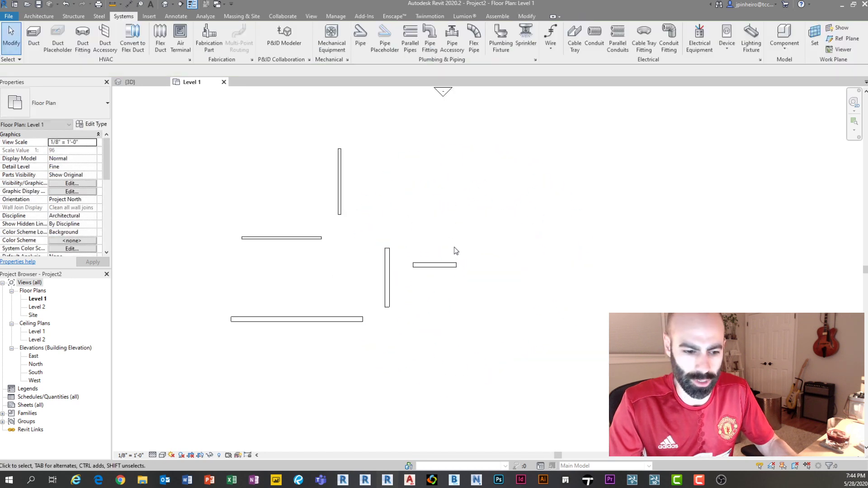
{"action": "middle_click_drag", "start_coordinate": [454, 247], "coordinate": [444, 279]}
{"action": "scroll", "coordinate": [436, 272], "scroll_direction": "up", "scroll_amount": 1}
{"action": "middle_click_drag", "start_coordinate": [383, 284], "coordinate": [465, 246]}
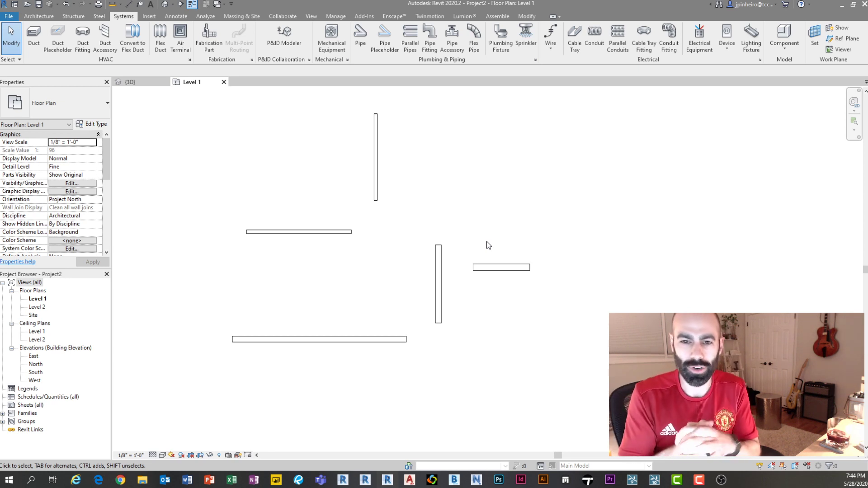
- Draw a zigzag chain of ten Generic - 8" walls, 20' 0" high, right of the vertical pipe, starting with an 18' 6" horizontal wall
{"action": "left_click", "coordinate": [39, 16]}
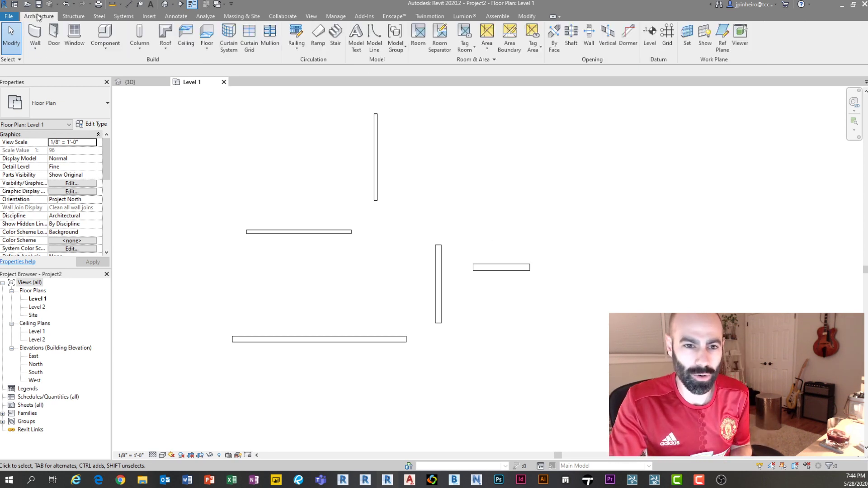
{"action": "left_click", "coordinate": [36, 33]}
{"action": "middle_click_drag", "start_coordinate": [432, 202], "coordinate": [307, 236]}
{"action": "left_click", "coordinate": [315, 232]}
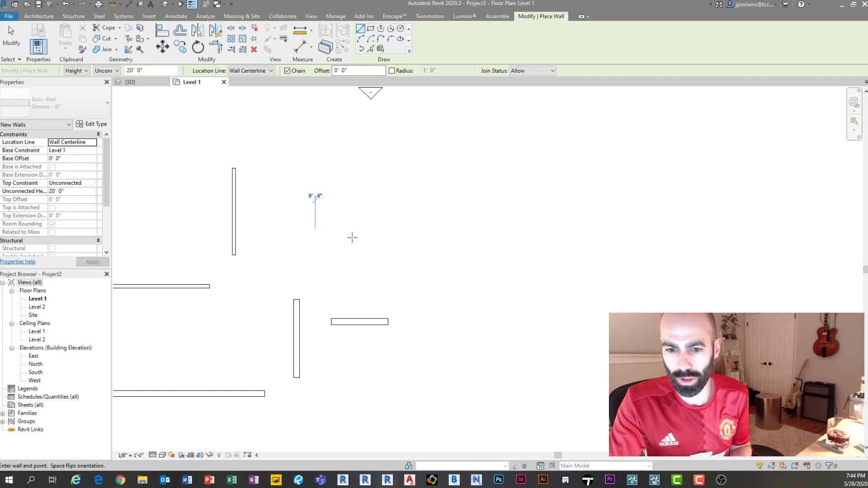
{"action": "left_click", "coordinate": [427, 231]}
{"action": "left_click", "coordinate": [426, 166]}
{"action": "left_click", "coordinate": [478, 166]}
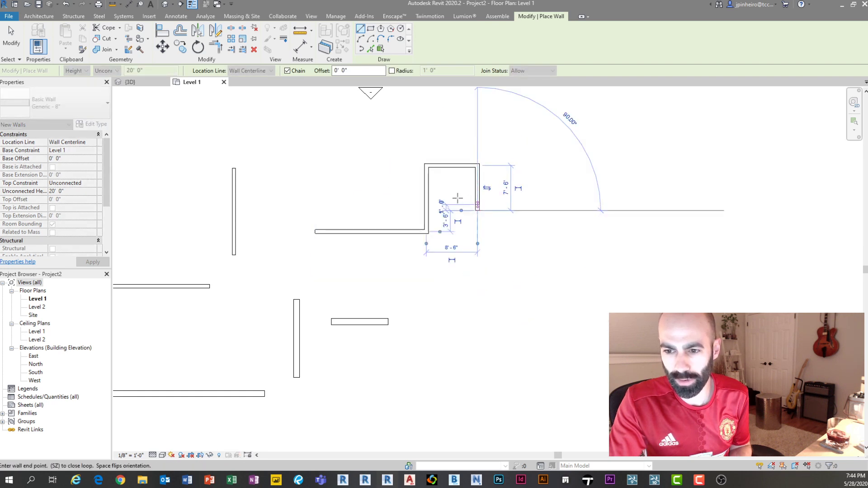
{"action": "left_click", "coordinate": [460, 242]}
{"action": "left_click", "coordinate": [502, 242]}
{"action": "left_click", "coordinate": [502, 186]}
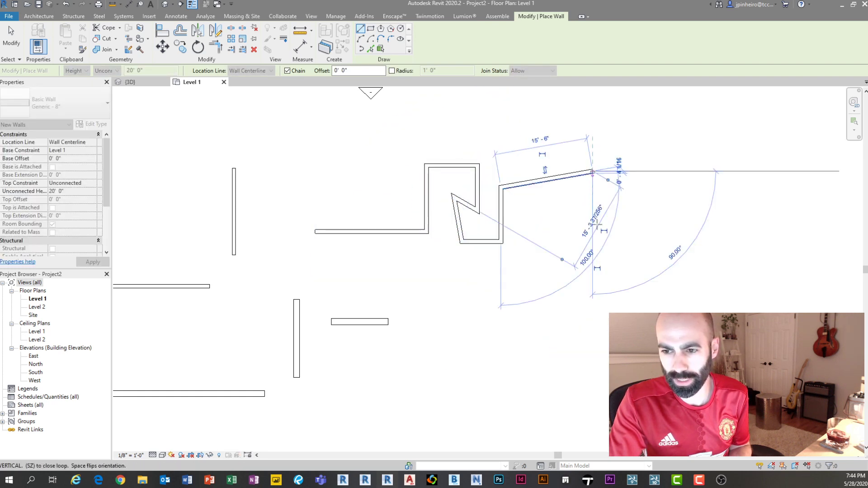
{"action": "left_click", "coordinate": [594, 170]}
{"action": "left_click", "coordinate": [593, 223]}
{"action": "key", "text": "Escape"}
{"action": "key", "text": "Escape"}
{"action": "scroll", "coordinate": [592, 229], "scroll_direction": "up", "scroll_amount": 1}
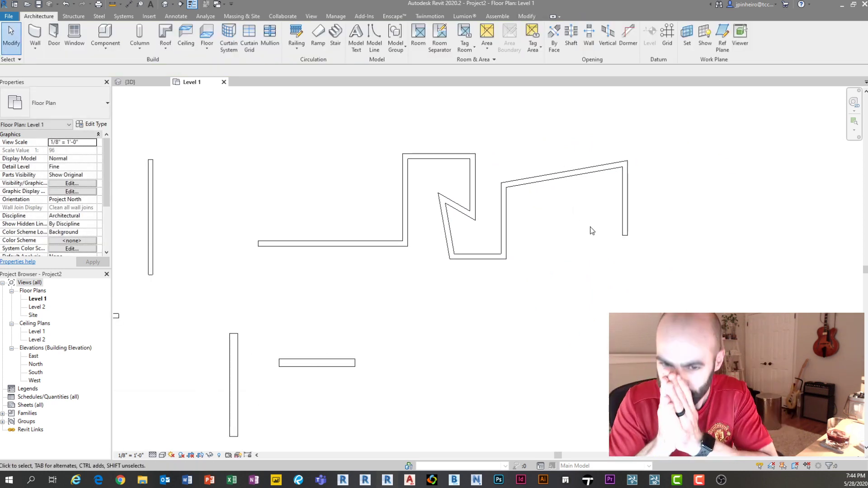
- Try to trim the horizontal and vertical pipes into a corner again, and cancel the operation
{"action": "middle_click_drag", "start_coordinate": [217, 266], "coordinate": [298, 233]}
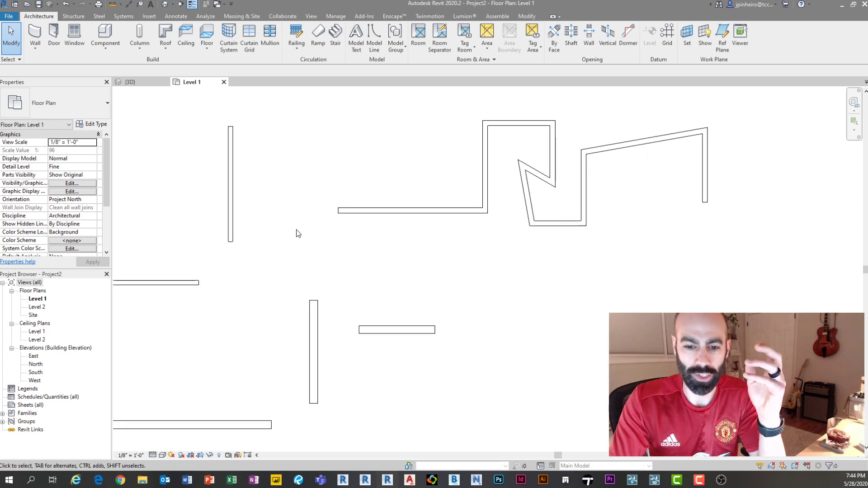
{"action": "key", "text": "t"}
{"action": "key", "text": "r"}
{"action": "left_click", "coordinate": [183, 279]}
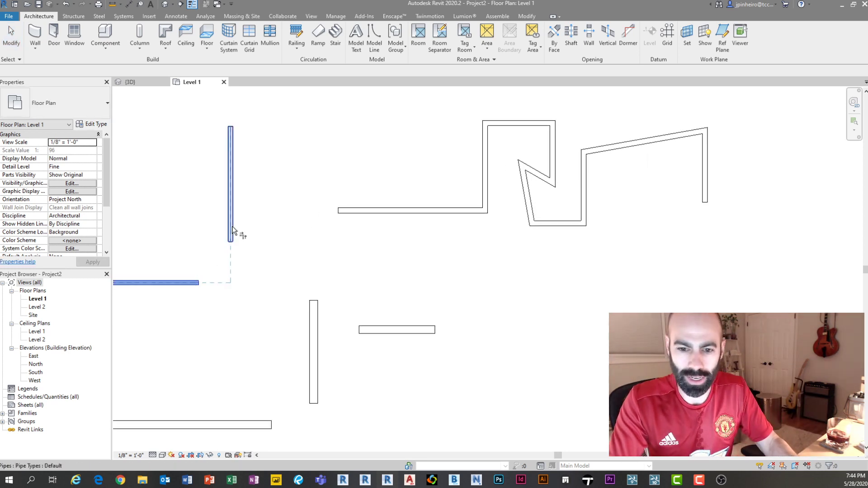
{"action": "left_click", "coordinate": [232, 230]}
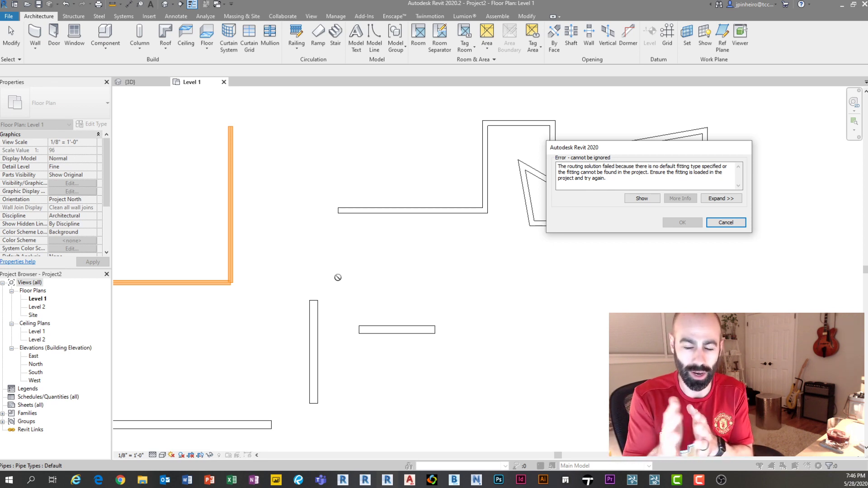
{"action": "left_click", "coordinate": [726, 222]}
{"action": "scroll", "coordinate": [507, 228], "scroll_direction": "up", "scroll_amount": 3}
{"action": "key", "text": "Escape"}
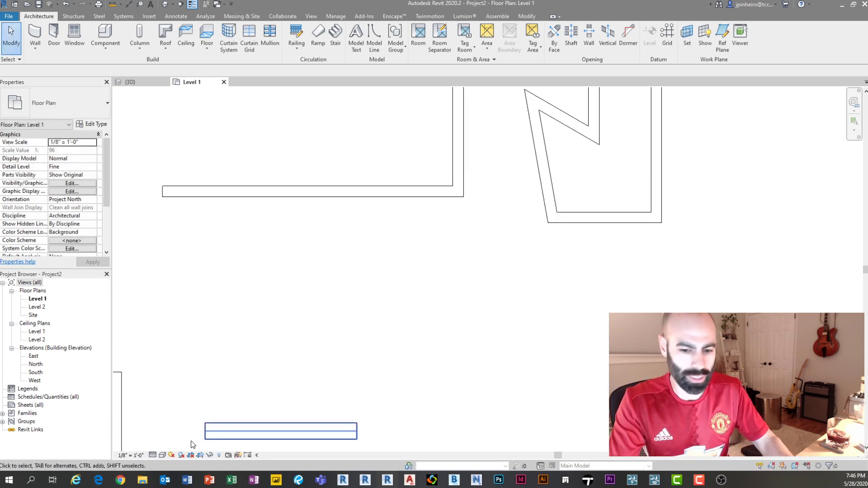
- Review the type properties of the long horizontal wall without changing them
{"action": "middle_click_drag", "start_coordinate": [483, 220], "coordinate": [467, 249]}
{"action": "left_click", "coordinate": [407, 220]}
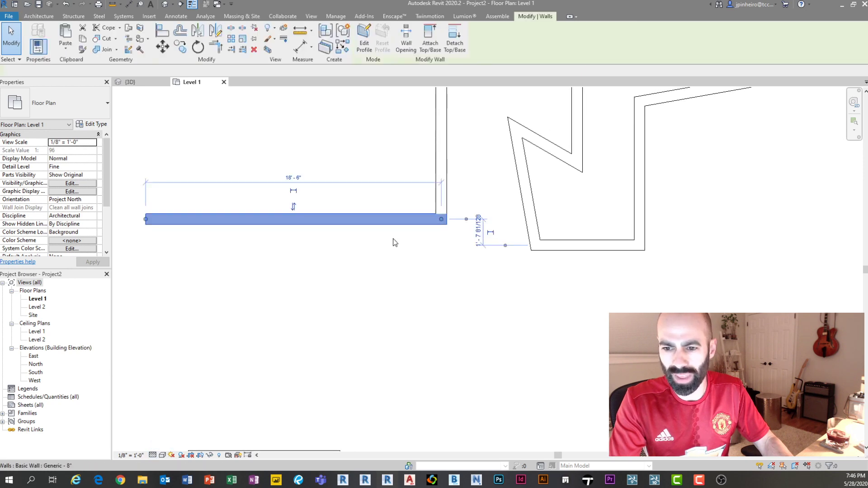
{"action": "scroll", "coordinate": [395, 260], "scroll_direction": "up", "scroll_amount": 1}
{"action": "left_click", "coordinate": [103, 126]}
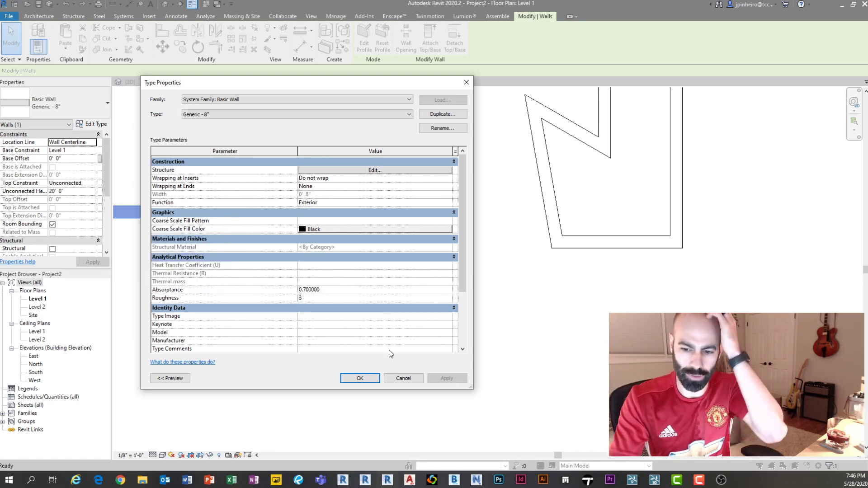
{"action": "left_click", "coordinate": [404, 378]}
{"action": "left_click", "coordinate": [407, 378]}
{"action": "scroll", "coordinate": [407, 371], "scroll_direction": "down", "scroll_amount": 5}
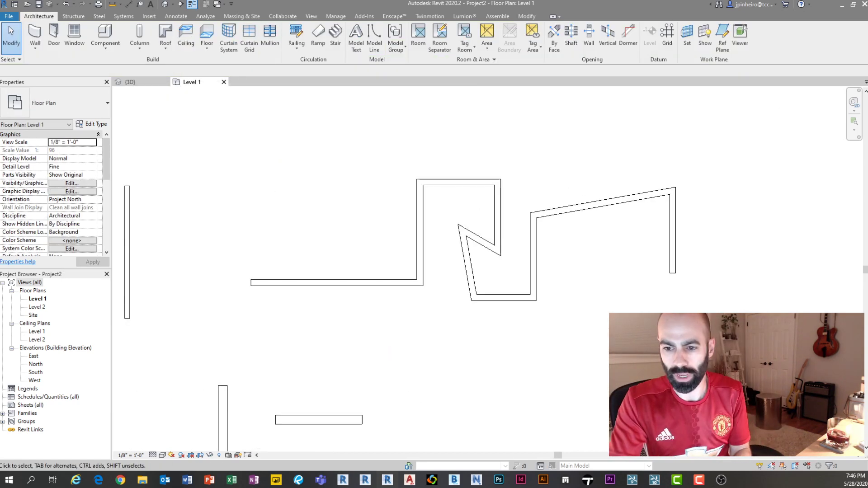
- Delete the entire chain of Generic - 8" walls
{"action": "left_click_drag", "start_coordinate": [742, 322], "coordinate": [392, 112]}
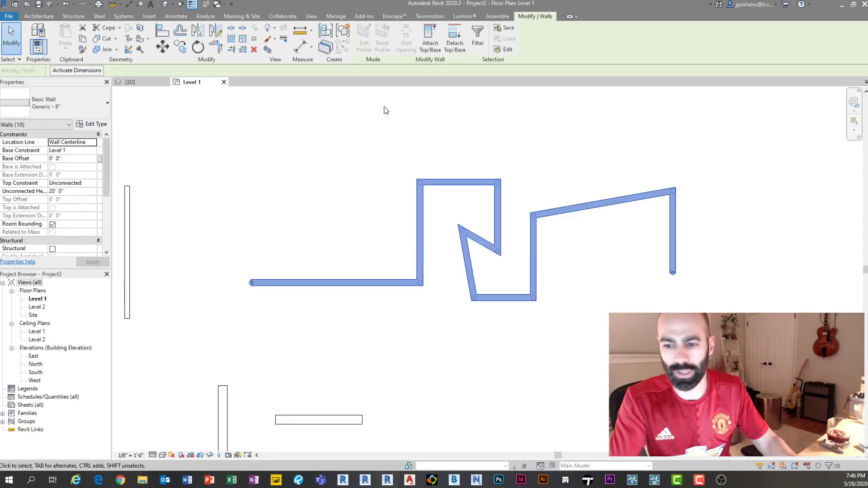
{"action": "key", "text": "Delete"}
{"action": "scroll", "coordinate": [335, 210], "scroll_direction": "up", "scroll_amount": 2}
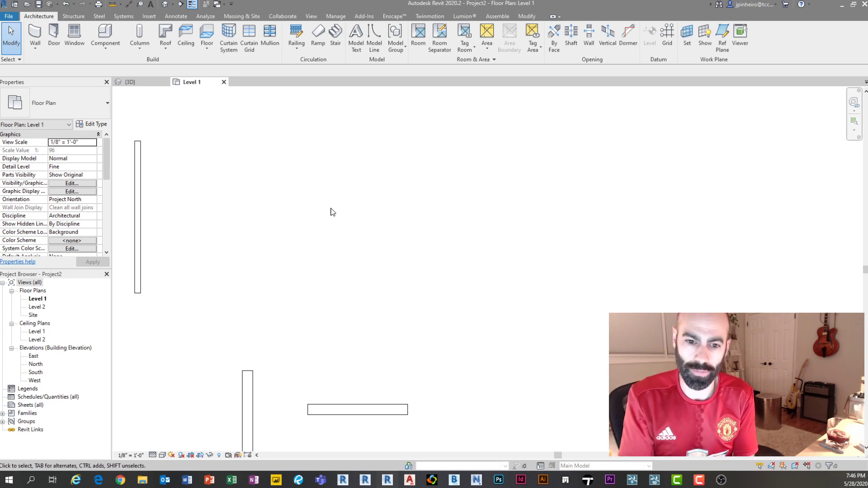
- Switch to the MEP file's 3D view and open its 1 - Mech floor plan
{"action": "left_click", "coordinate": [130, 82]}
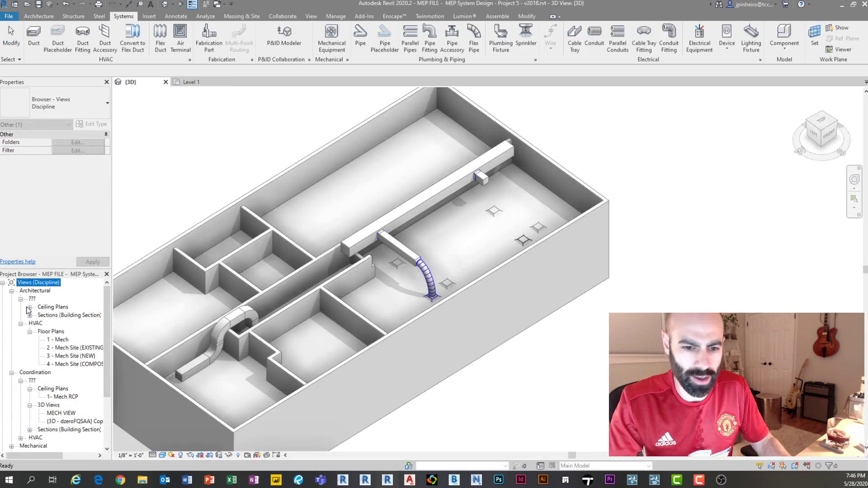
{"action": "double_click", "coordinate": [62, 339]}
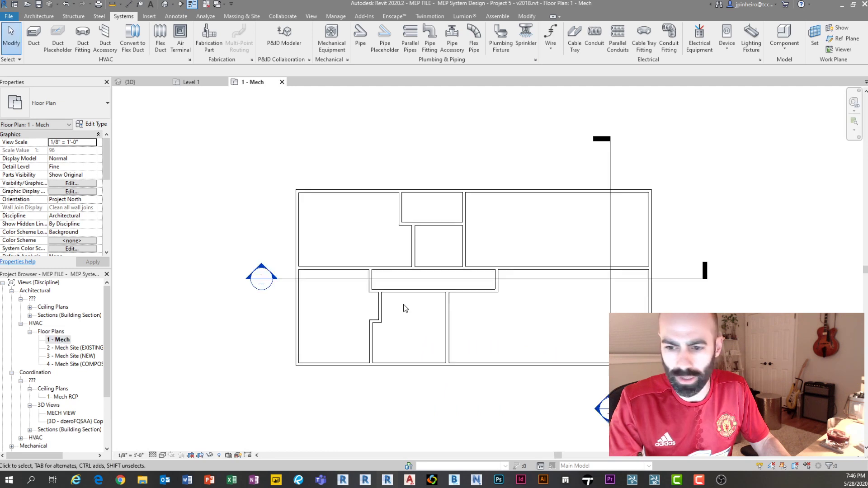
{"action": "scroll", "coordinate": [404, 304], "scroll_direction": "down", "scroll_amount": 1}
{"action": "middle_click_drag", "start_coordinate": [402, 303], "coordinate": [212, 298]}
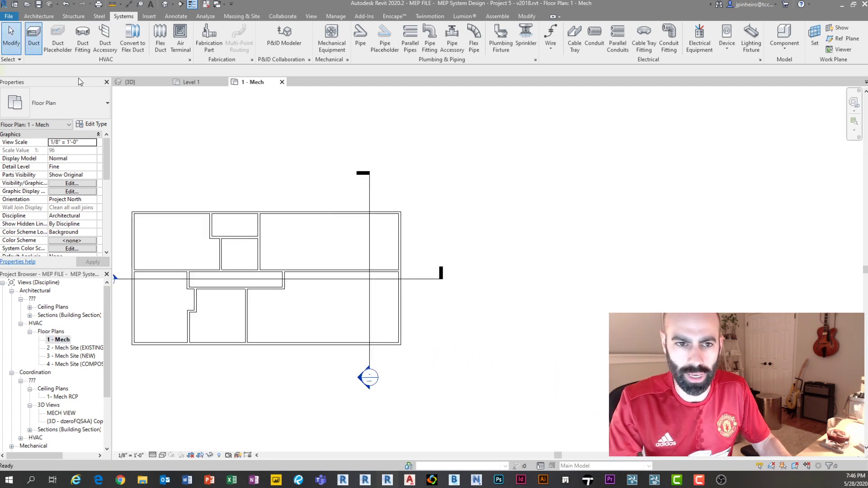
- Start a 14" x 14" Radius Elbows / Taps rectangular duct at middle elevation 0' 0" beside the building, running right and turning down
{"action": "middle_click_drag", "start_coordinate": [502, 220], "coordinate": [445, 222]}
{"action": "scroll", "coordinate": [443, 223], "scroll_direction": "up", "scroll_amount": 1}
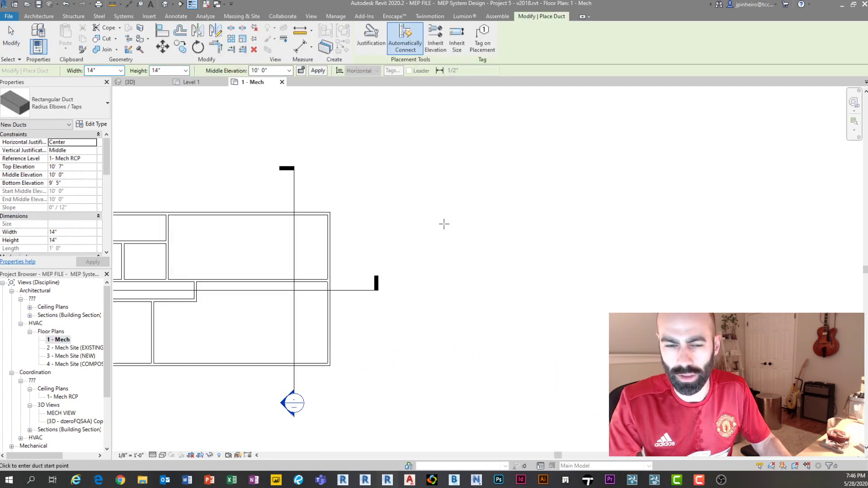
{"action": "double_click", "coordinate": [277, 72]}
{"action": "type", "text": "0"}
{"action": "key", "text": "Return"}
{"action": "middle_click_drag", "start_coordinate": [464, 192], "coordinate": [377, 201]}
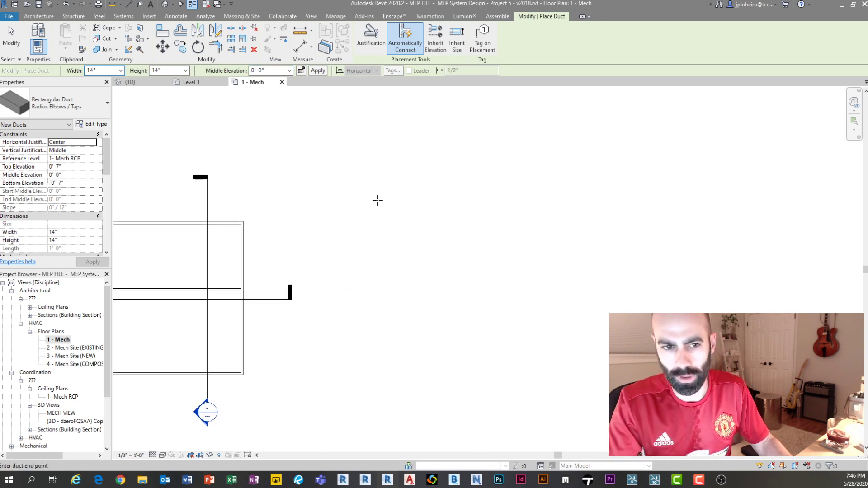
{"action": "left_click", "coordinate": [378, 201]}
{"action": "left_click", "coordinate": [452, 200]}
{"action": "left_click", "coordinate": [452, 256]}
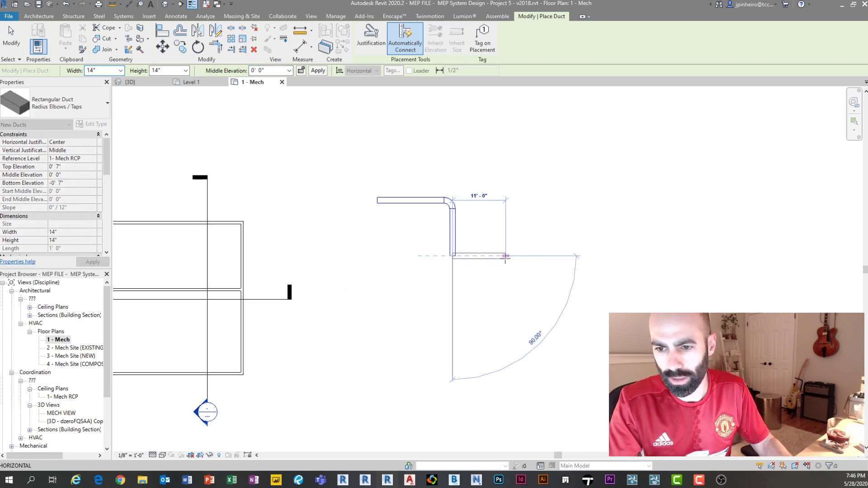
- Continue the duct run about 11' to the right, down a short length, and about 15' to the right, and finish it
{"action": "left_click", "coordinate": [505, 256]}
{"action": "left_click", "coordinate": [506, 291]}
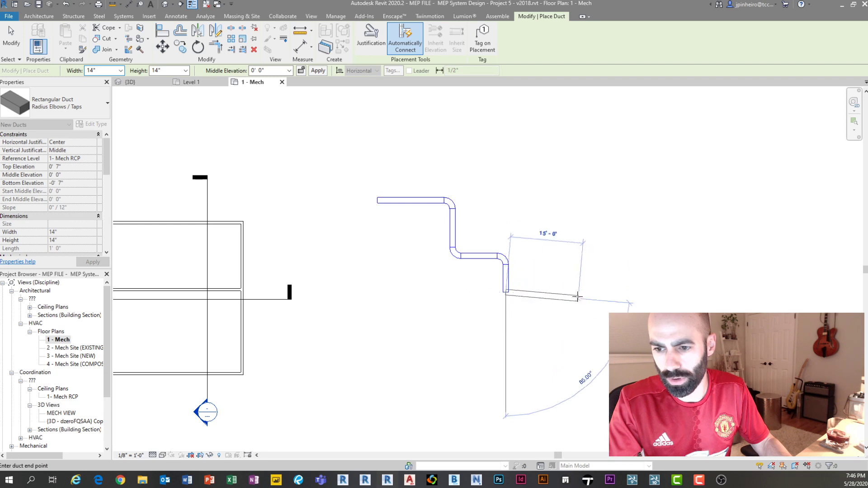
{"action": "left_click", "coordinate": [578, 296]}
{"action": "key", "text": "Escape"}
{"action": "key", "text": "Escape"}
{"action": "scroll", "coordinate": [514, 277], "scroll_direction": "up", "scroll_amount": 1}
{"action": "middle_click_drag", "start_coordinate": [514, 277], "coordinate": [420, 306]}
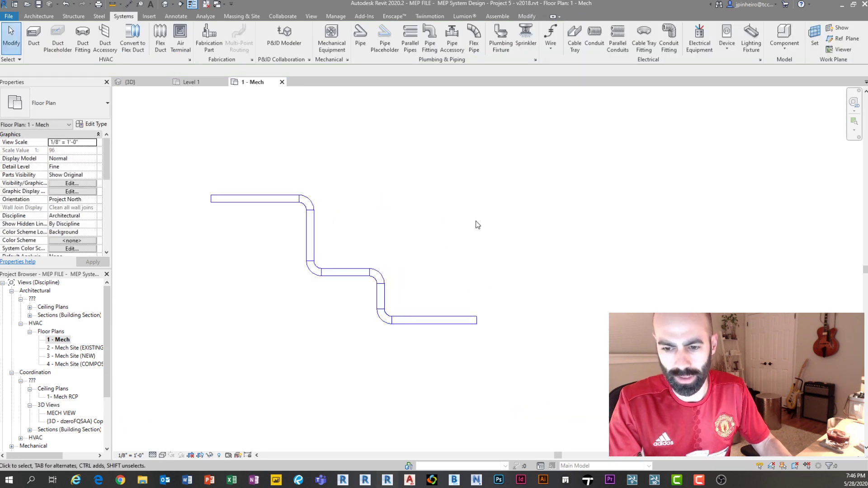
- Open the 3D view and examine the new duct run with its elbows, selecting the whole connected run
{"action": "scroll", "coordinate": [389, 165], "scroll_direction": "down", "scroll_amount": 1}
{"action": "middle_click_drag", "start_coordinate": [389, 165], "coordinate": [346, 238]}
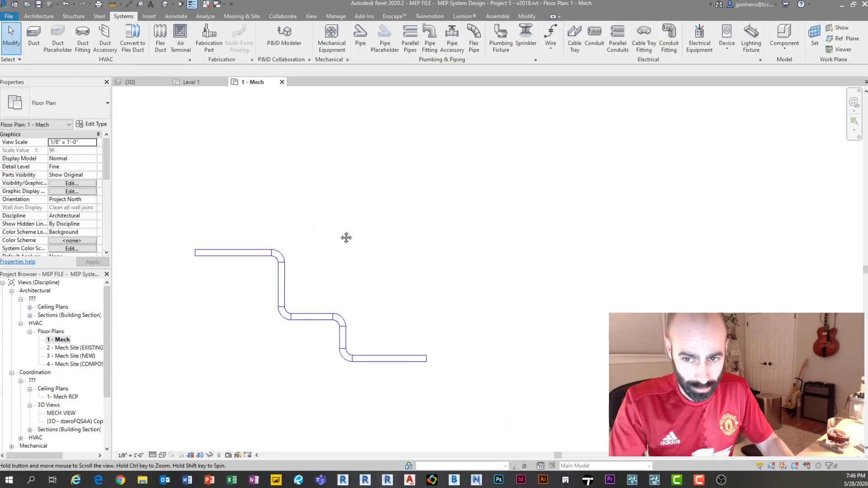
{"action": "left_click", "coordinate": [165, 4]}
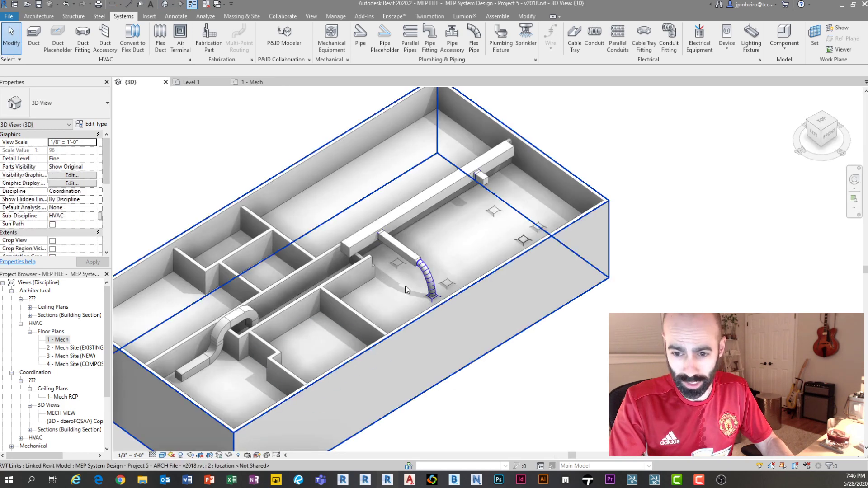
{"action": "scroll", "coordinate": [405, 286], "scroll_direction": "down", "scroll_amount": 3}
{"action": "middle_click_drag", "start_coordinate": [405, 286], "coordinate": [163, 318]}
{"action": "scroll", "coordinate": [342, 181], "scroll_direction": "up", "scroll_amount": 3}
{"action": "key", "text": "Tab"}
{"action": "left_click", "coordinate": [334, 220]}
{"action": "middle_click_drag", "start_coordinate": [324, 279], "coordinate": [407, 299]}
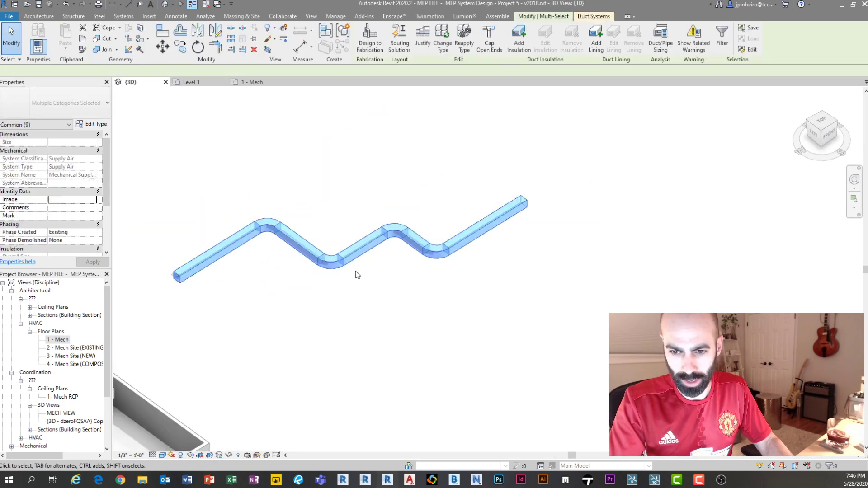
{"action": "scroll", "coordinate": [348, 285], "scroll_direction": "up", "scroll_amount": 1}
{"action": "left_click", "coordinate": [354, 302]}
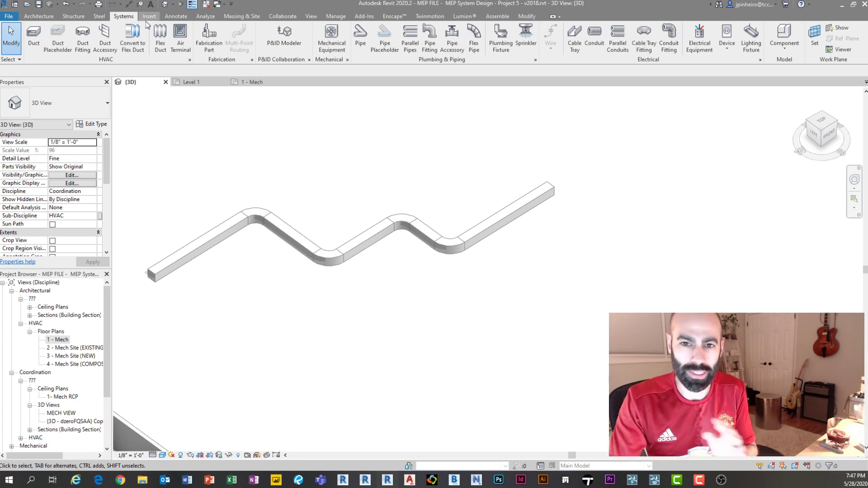
- Close the inactive views, keeping the 3D view open
{"action": "left_click", "coordinate": [206, 5]}
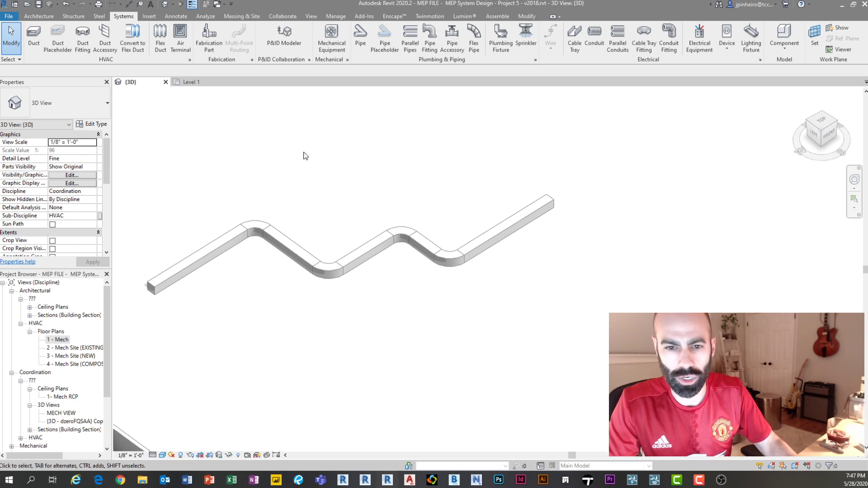
- Switch to the Project2 file and open its default 3D view on the separate ducts
{"action": "left_click", "coordinate": [199, 82]}
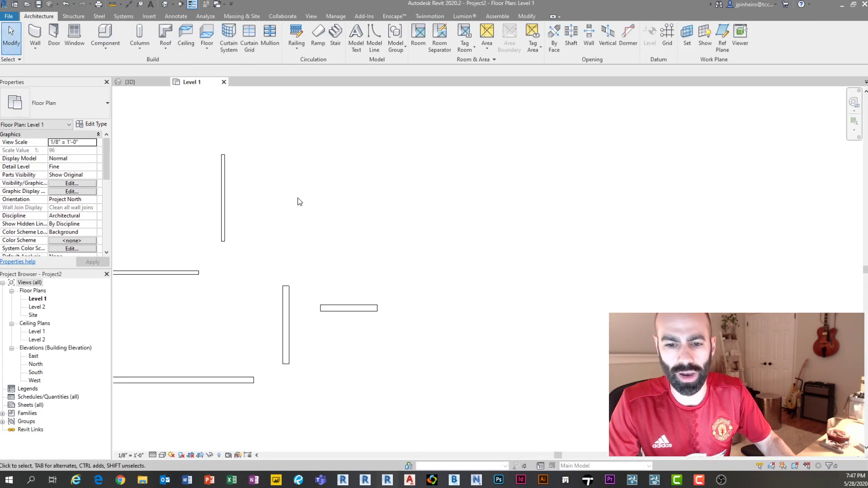
{"action": "key", "text": "3"}
{"action": "key", "text": "d"}
{"action": "scroll", "coordinate": [411, 297], "scroll_direction": "up", "scroll_amount": 8}
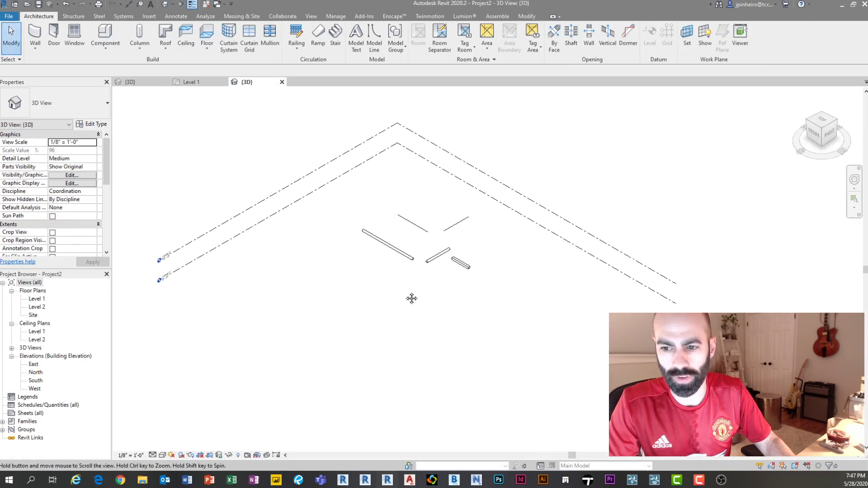
{"action": "scroll", "coordinate": [429, 296], "scroll_direction": "down", "scroll_amount": 2}
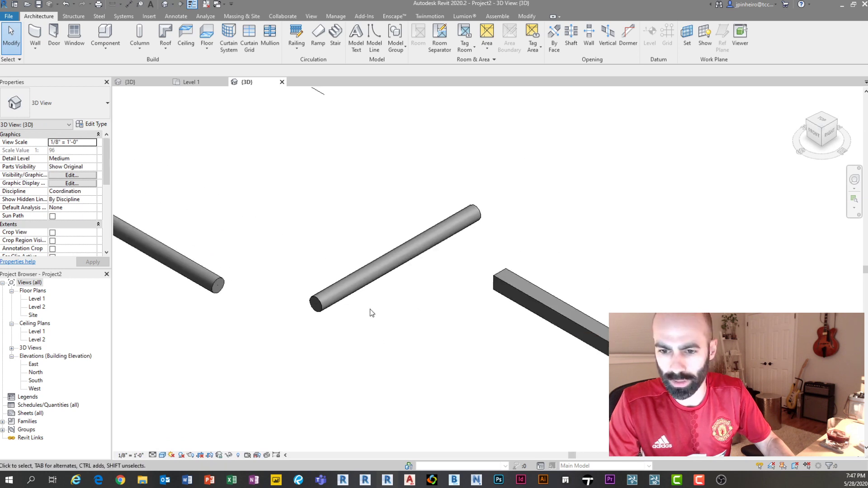
{"action": "scroll", "coordinate": [420, 280], "scroll_direction": "down", "scroll_amount": 2}
- Select the rectangular duct and check which duct types are available for it
{"action": "left_click", "coordinate": [488, 289]}
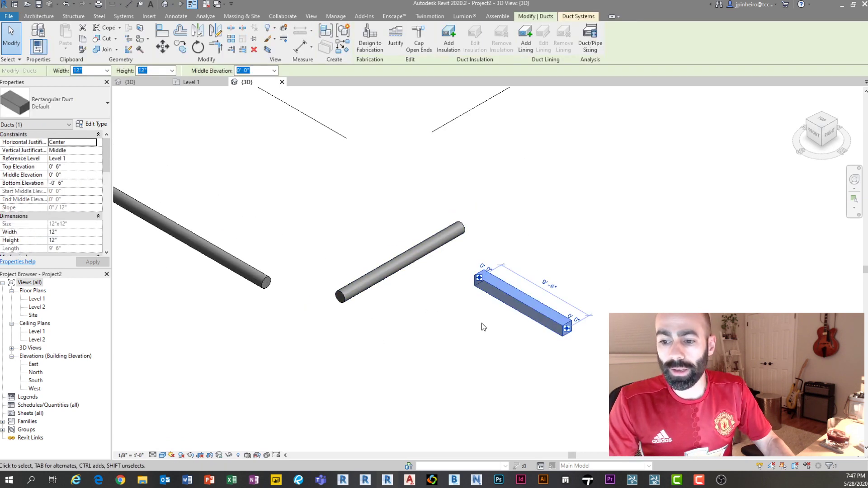
{"action": "left_click", "coordinate": [39, 99]}
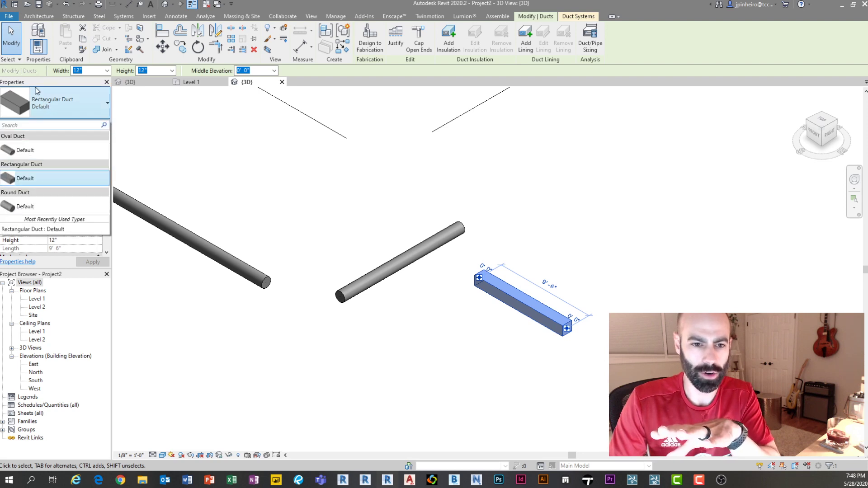
{"action": "left_click", "coordinate": [59, 152]}
{"action": "left_click", "coordinate": [223, 175]}
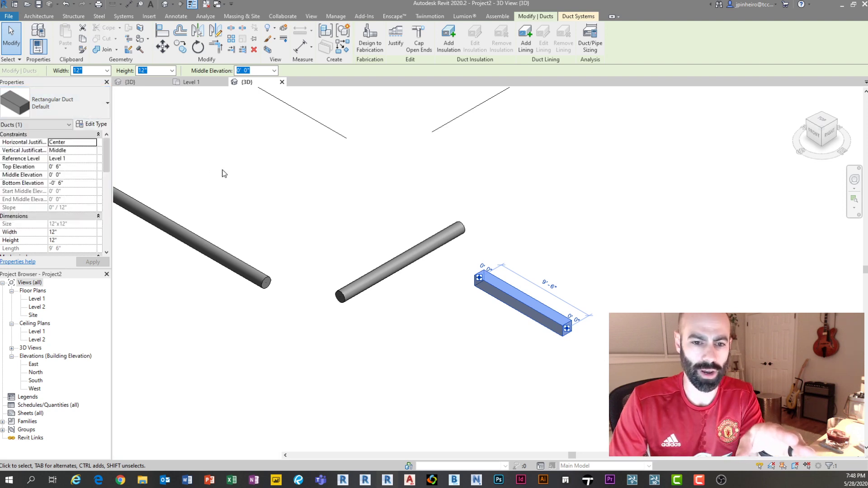
- Open the Routing Preferences of the Default rectangular duct type
{"action": "left_click", "coordinate": [473, 281]}
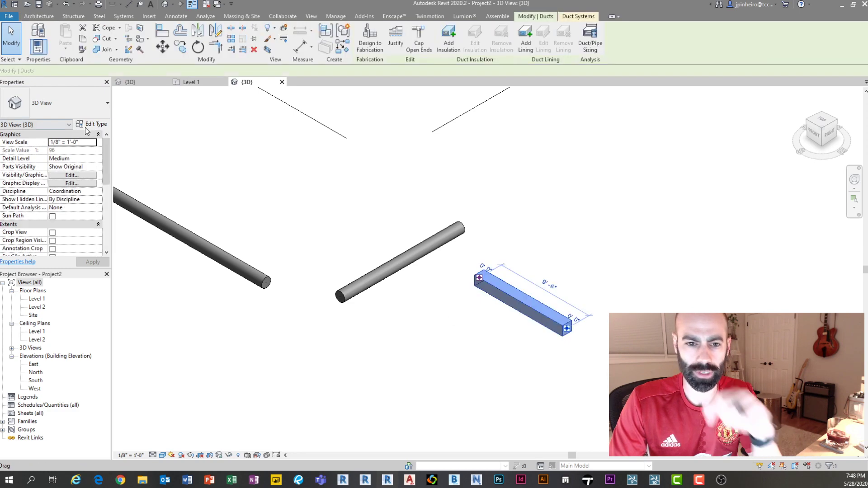
{"action": "left_click", "coordinate": [89, 124]}
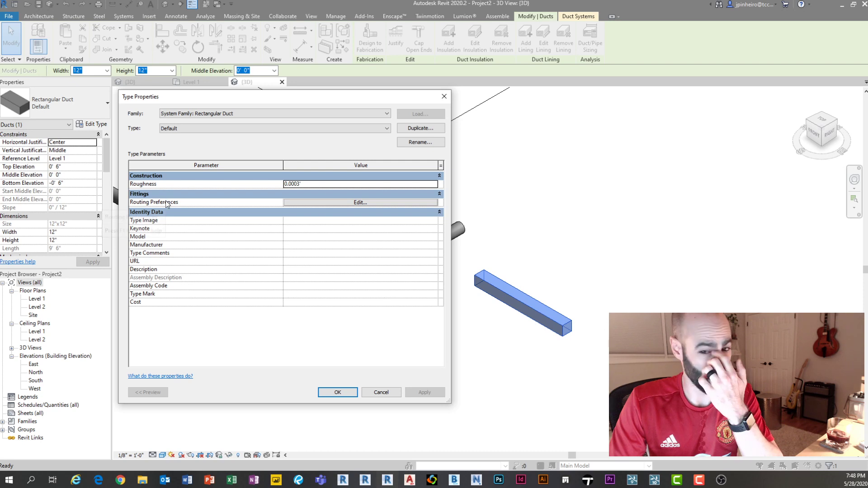
{"action": "left_click", "coordinate": [289, 202]}
{"action": "left_click_drag", "start_coordinate": [419, 168], "coordinate": [401, 123]}
{"action": "mouse_move", "coordinate": [550, 201]}
{"action": "left_mouse_down"}
{"action": "mouse_move", "coordinate": [551, 226]}
{"action": "mouse_move", "coordinate": [549, 195]}
{"action": "left_mouse_up"}
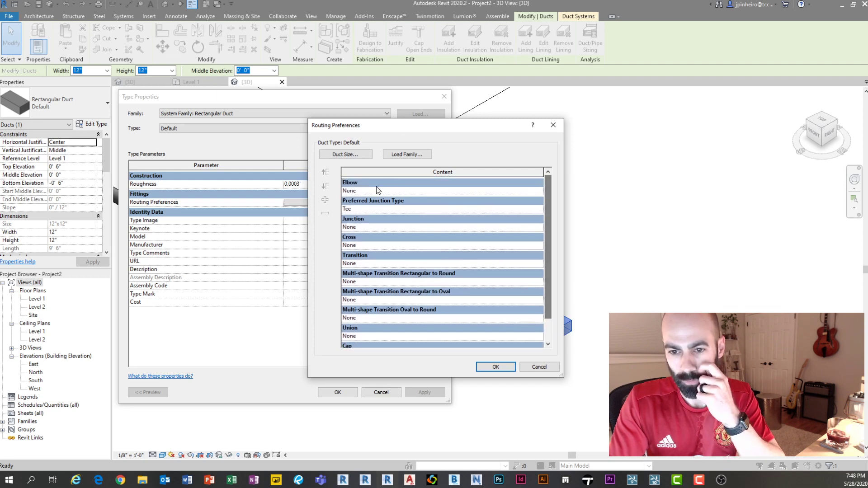
- Examine the fittings assigned to each category in the Default duct type's routing preferences, from Elbow to Cap
{"action": "left_click", "coordinate": [375, 189]}
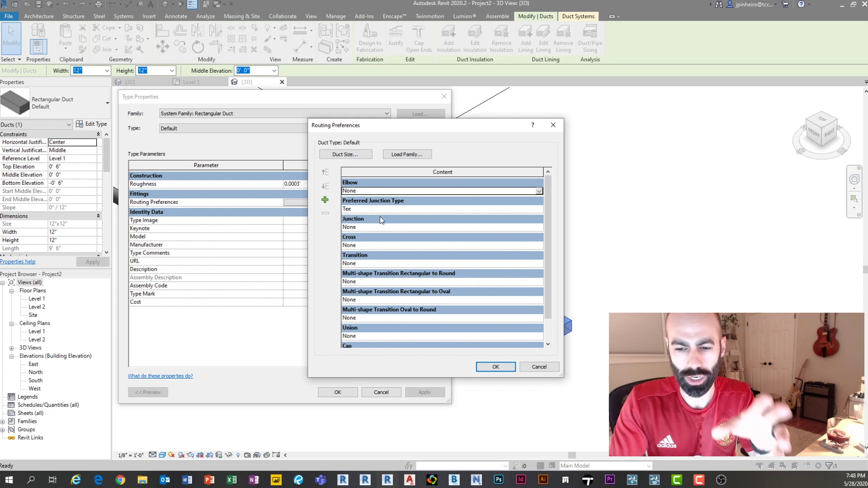
{"action": "scroll", "coordinate": [380, 244], "scroll_direction": "down", "scroll_amount": 1}
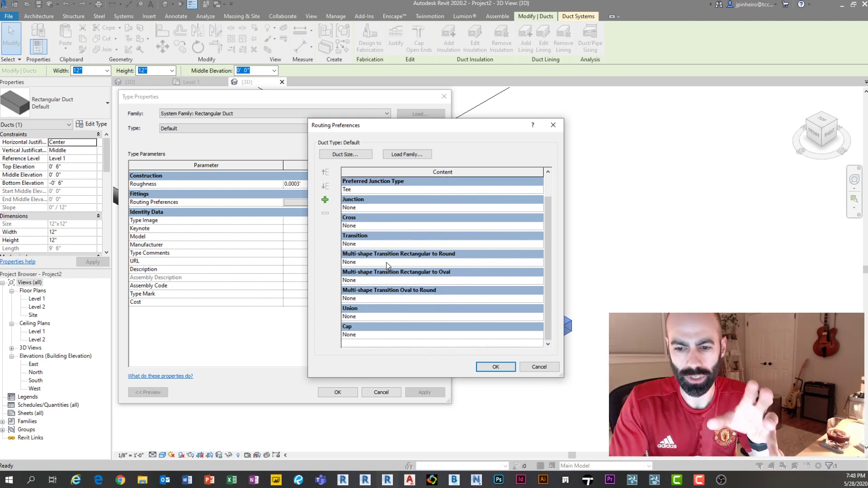
{"action": "scroll", "coordinate": [386, 266], "scroll_direction": "up", "scroll_amount": 1}
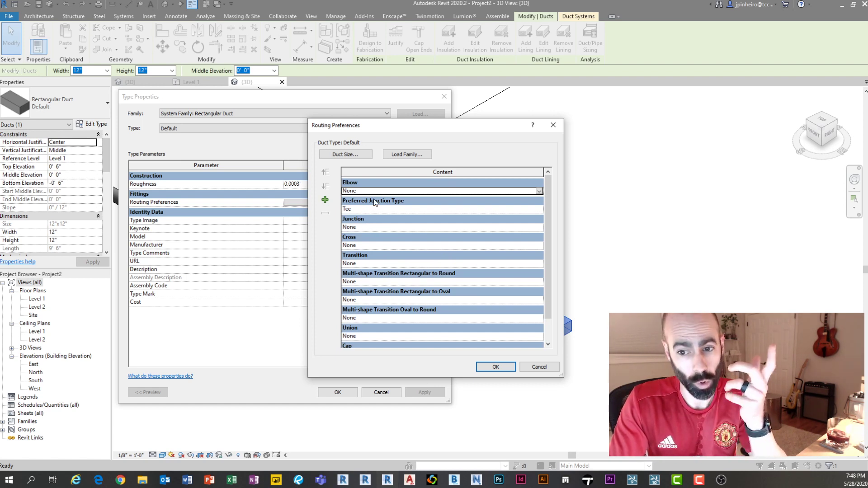
{"action": "scroll", "coordinate": [440, 248], "scroll_direction": "down", "scroll_amount": 1}
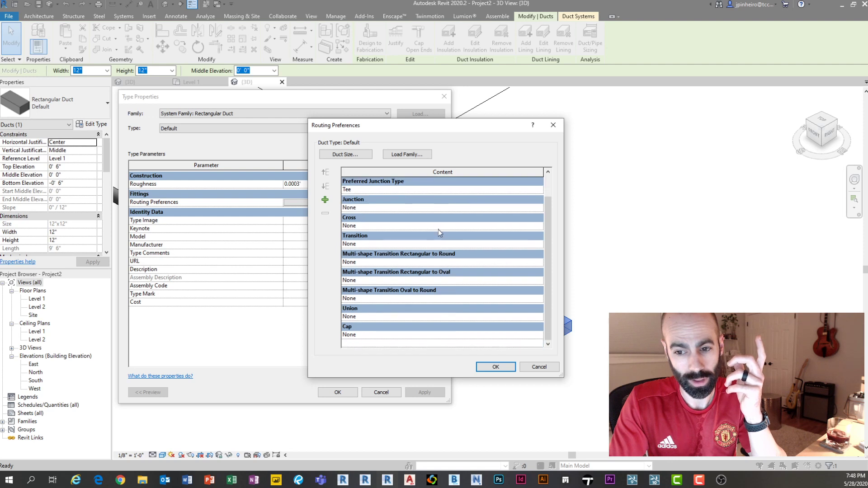
{"action": "scroll", "coordinate": [438, 230], "scroll_direction": "up", "scroll_amount": 1}
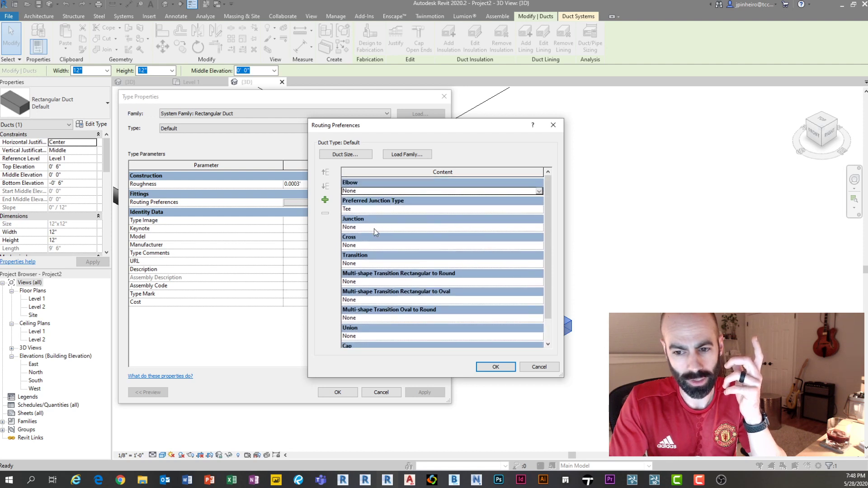
{"action": "left_click", "coordinate": [370, 244]}
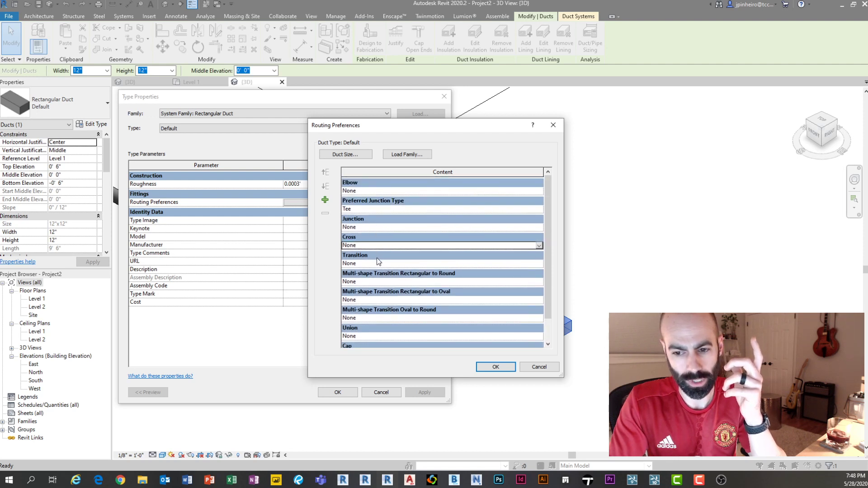
{"action": "scroll", "coordinate": [407, 326], "scroll_direction": "down", "scroll_amount": 1}
{"action": "scroll", "coordinate": [408, 329], "scroll_direction": "up", "scroll_amount": 1}
- Check the available choices for Elbow and Preferred Junction Type, and close the duct's routing and type settings
{"action": "left_click", "coordinate": [369, 190]}
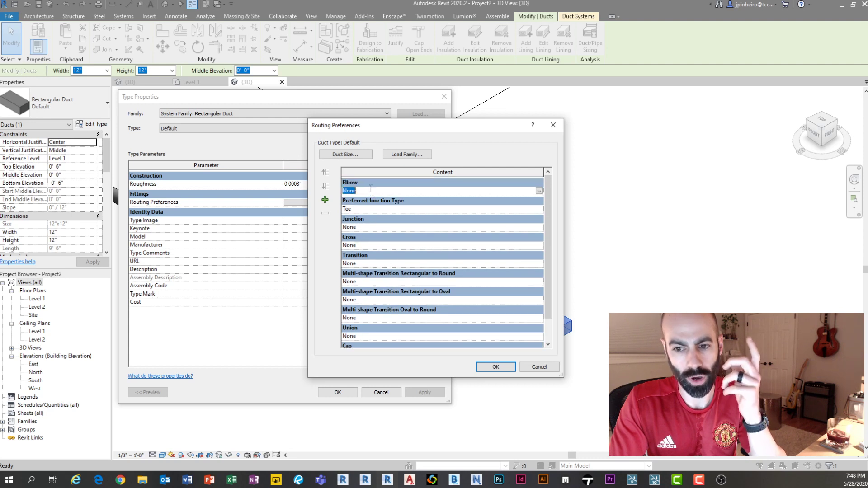
{"action": "left_click", "coordinate": [539, 191]}
{"action": "left_click", "coordinate": [539, 192]}
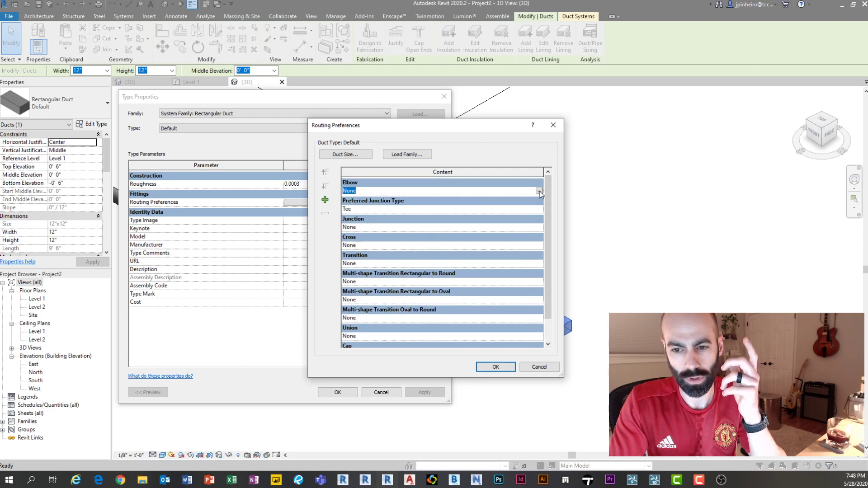
{"action": "left_click", "coordinate": [344, 209]}
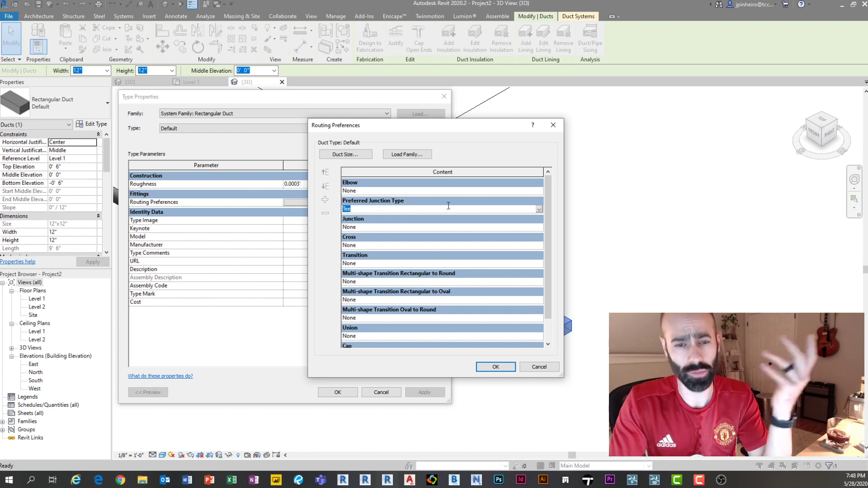
{"action": "left_click", "coordinate": [538, 209]}
{"action": "left_click", "coordinate": [539, 209]}
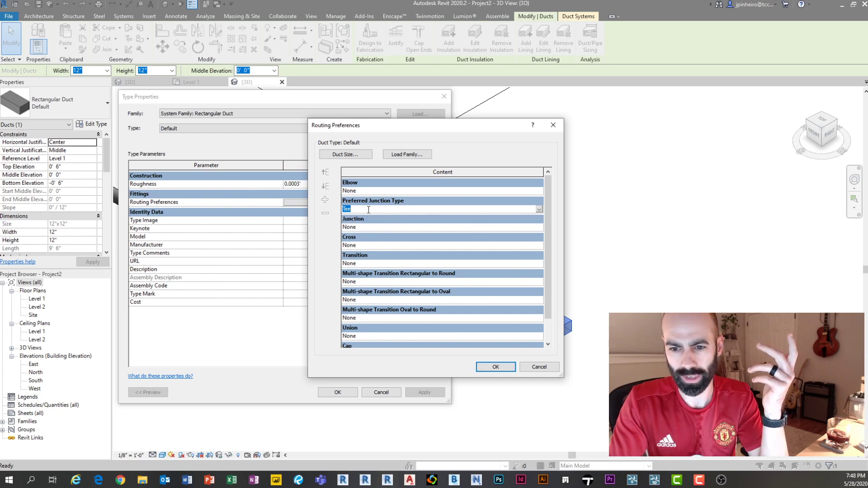
{"action": "left_click", "coordinate": [496, 366]}
{"action": "key", "text": "Escape"}
{"action": "key", "text": "Escape"}
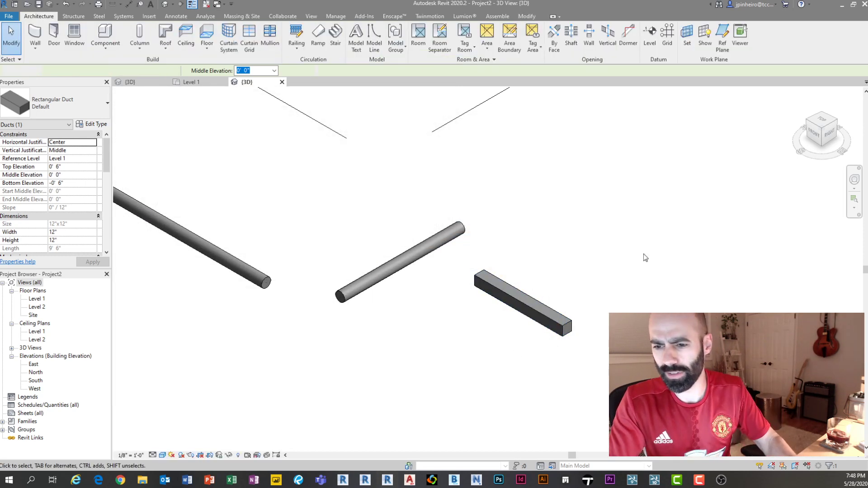
- Try to draw a 12" x 12" rectangular duct branching upward from the middle of the horizontal rectangular duct in the top view
{"action": "left_click", "coordinate": [822, 120]}
{"action": "scroll", "coordinate": [404, 295], "scroll_direction": "up", "scroll_amount": 5}
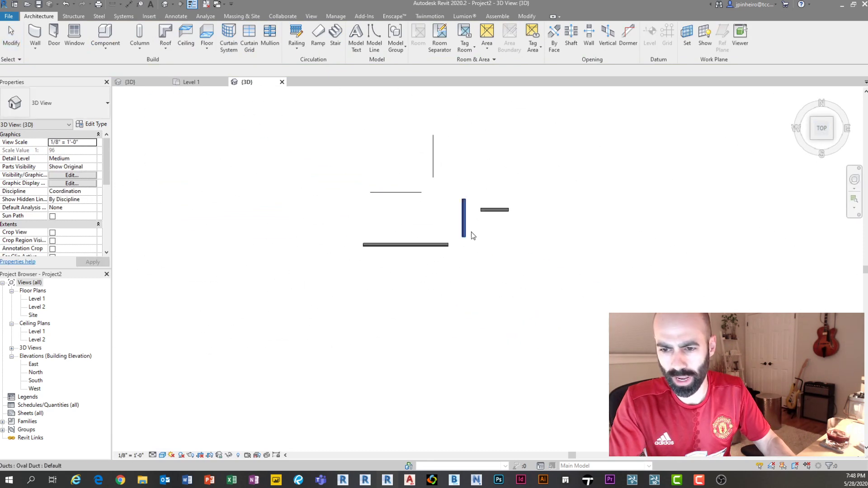
{"action": "key", "text": "d"}
{"action": "key", "text": "t"}
{"action": "scroll", "coordinate": [484, 213], "scroll_direction": "up", "scroll_amount": 3}
{"action": "scroll", "coordinate": [466, 237], "scroll_direction": "up", "scroll_amount": 2}
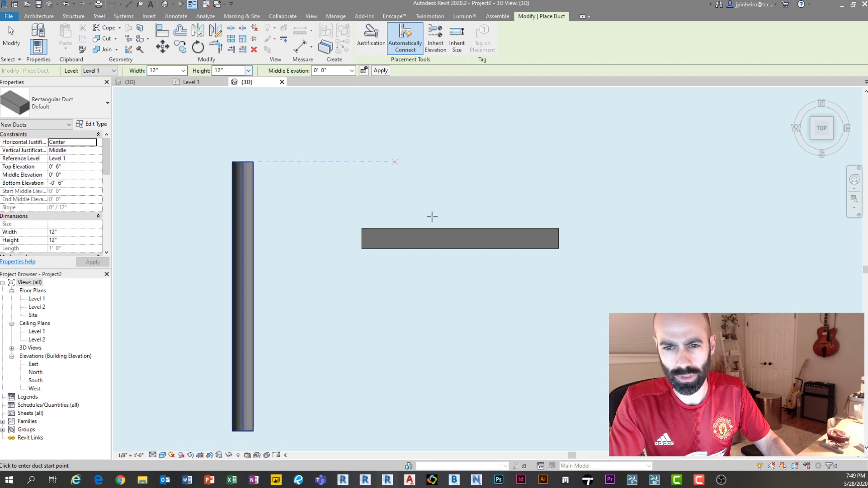
{"action": "left_click", "coordinate": [455, 239]}
{"action": "left_click", "coordinate": [455, 140]}
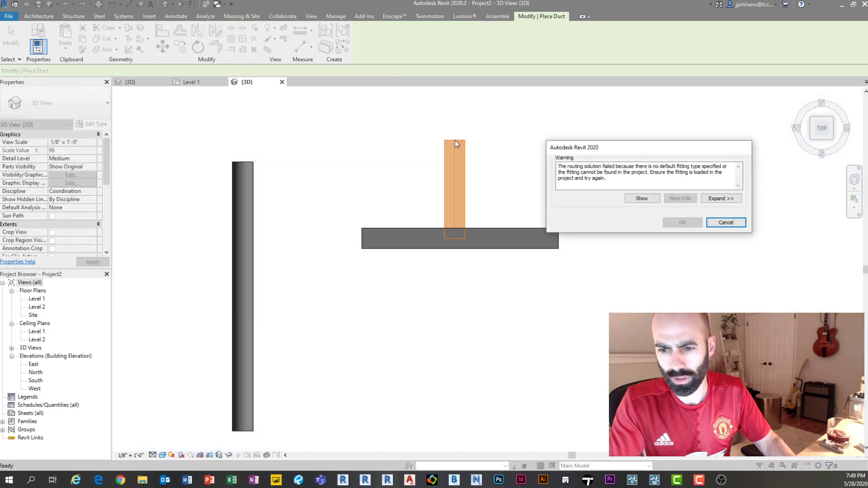
{"action": "left_click", "coordinate": [726, 222]}
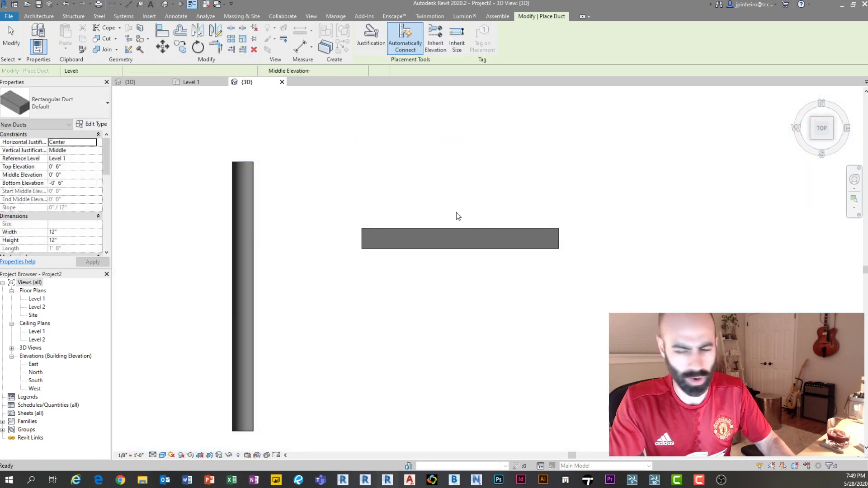
{"action": "key", "text": "Escape"}
- Review the horizontal rectangular duct's routing preferences again and close its type properties without changes
{"action": "scroll", "coordinate": [346, 226], "scroll_direction": "down", "scroll_amount": 2}
{"action": "left_click", "coordinate": [410, 228]}
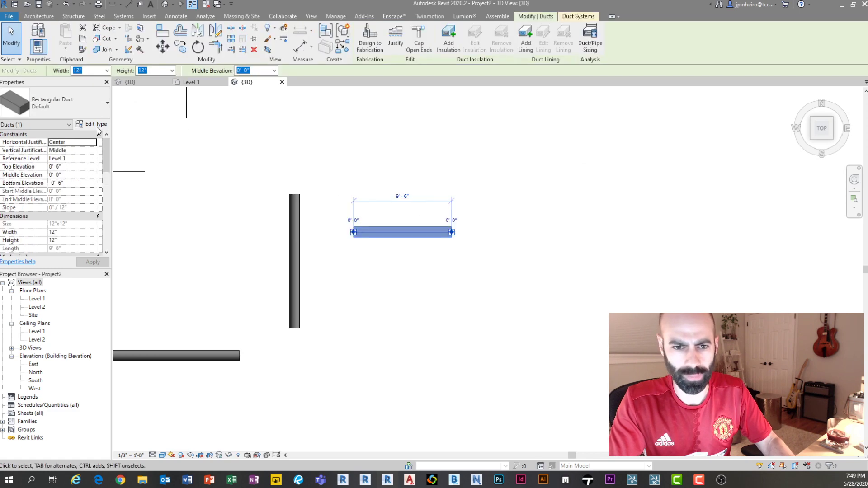
{"action": "left_click", "coordinate": [98, 126]}
{"action": "left_click", "coordinate": [364, 203]}
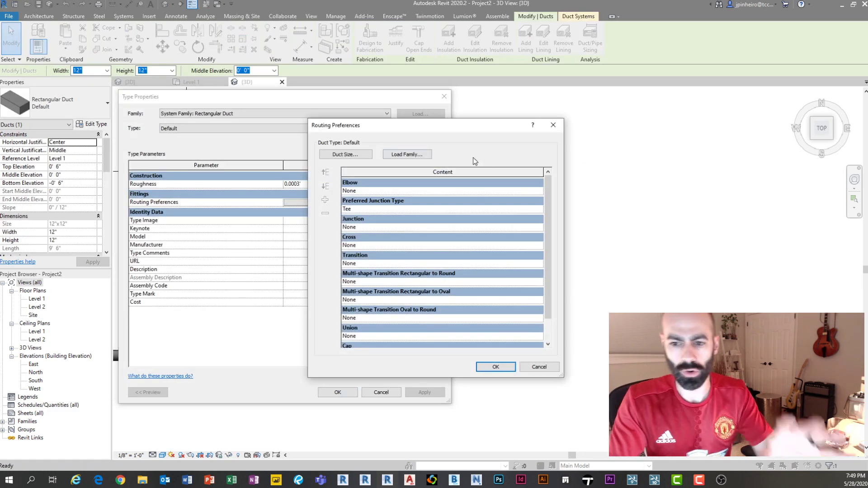
{"action": "left_click", "coordinate": [553, 126]}
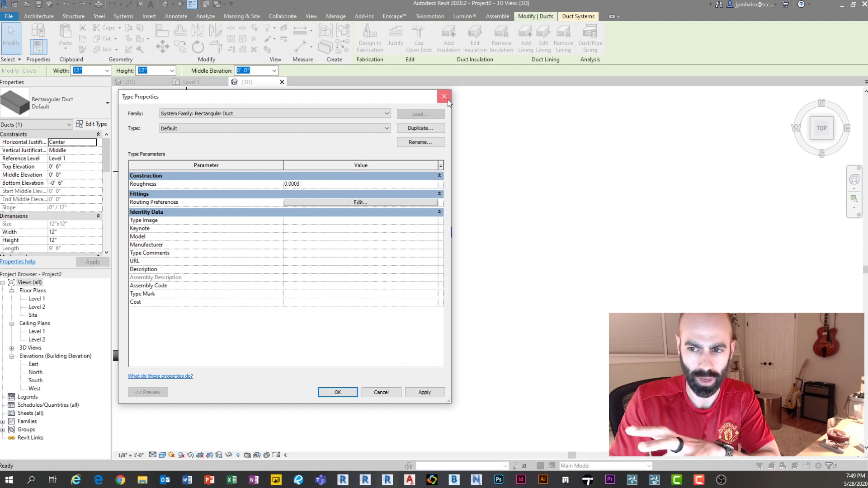
{"action": "left_click", "coordinate": [444, 96]}
- Close Project2's Level 1 view and return to the MEP file's 3D view
{"action": "left_click", "coordinate": [157, 110]}
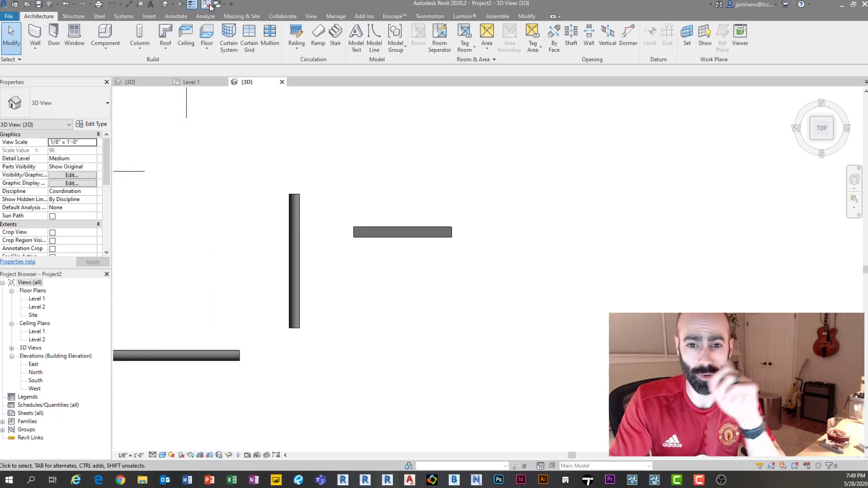
{"action": "left_click", "coordinate": [224, 82]}
{"action": "left_click", "coordinate": [152, 81]}
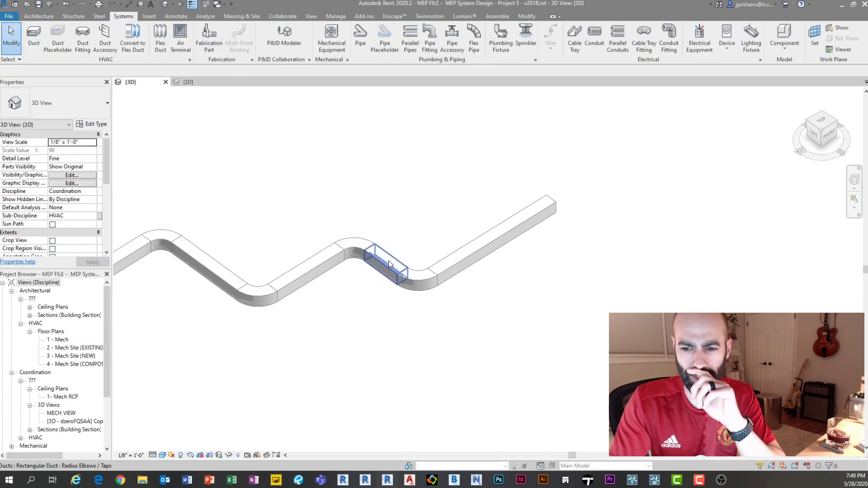
- Examine the routing preferences of the Radius Elbows / Taps type on the run's short duct segment, and close them without changes
{"action": "left_click", "coordinate": [367, 261]}
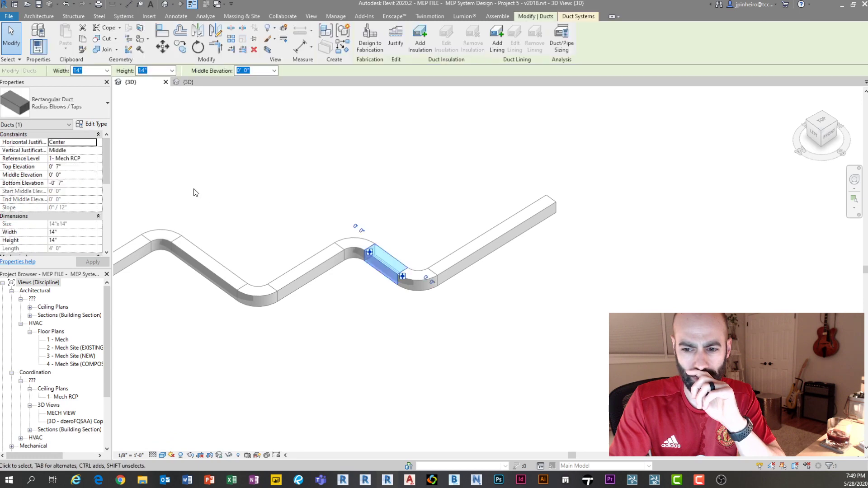
{"action": "left_click", "coordinate": [43, 103]}
{"action": "left_click", "coordinate": [44, 103]}
{"action": "left_click", "coordinate": [93, 124]}
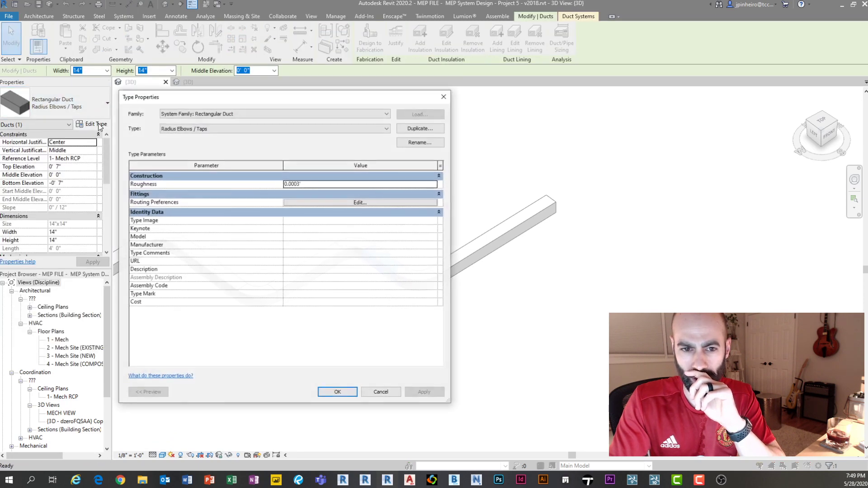
{"action": "left_click", "coordinate": [341, 201]}
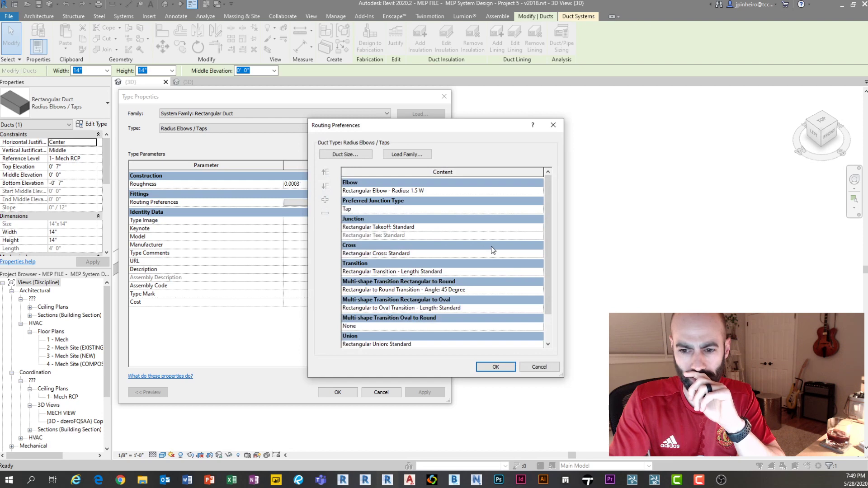
{"action": "scroll", "coordinate": [498, 246], "scroll_direction": "down", "scroll_amount": 2}
{"action": "scroll", "coordinate": [507, 239], "scroll_direction": "up", "scroll_amount": 2}
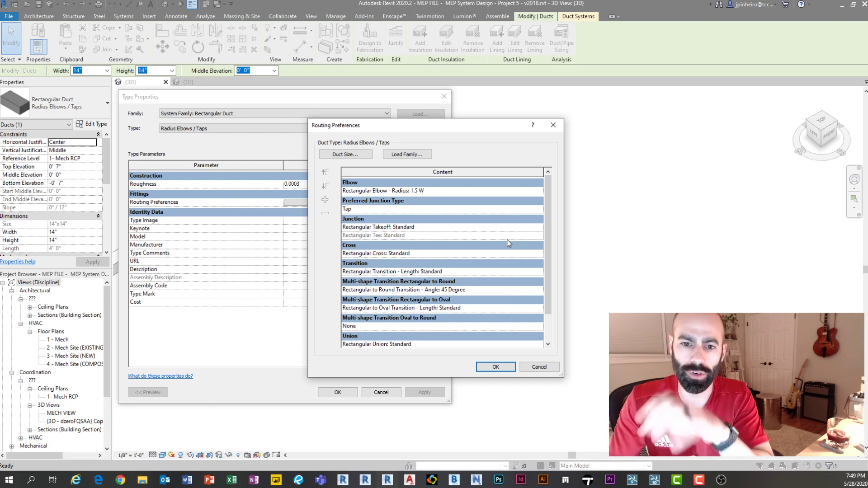
{"action": "left_click", "coordinate": [554, 129]}
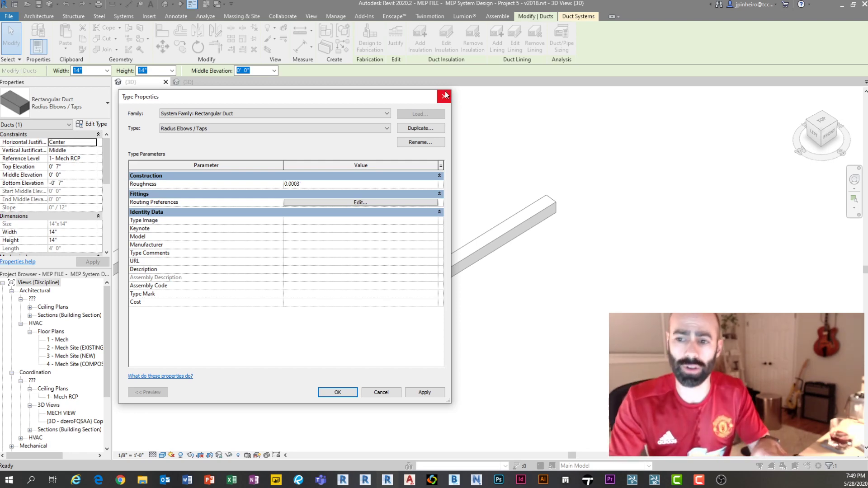
{"action": "left_click", "coordinate": [445, 95]}
{"action": "key", "text": "Escape"}
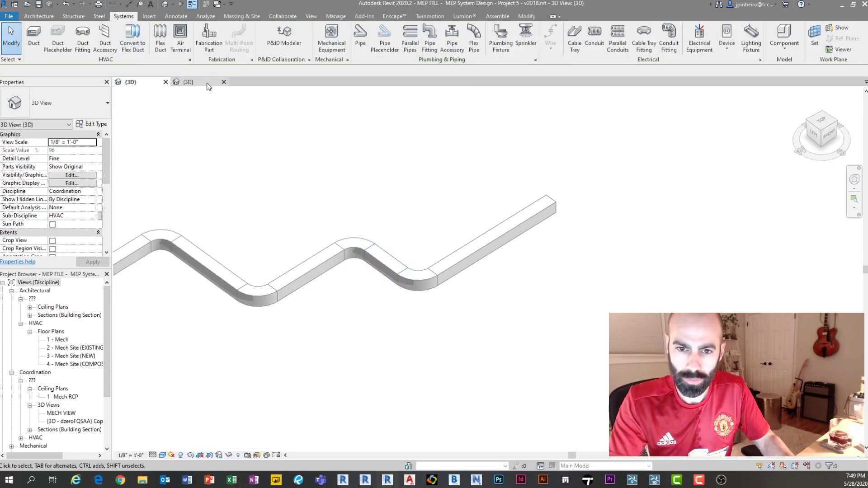
- Open the routing preferences of the horizontal Default rectangular duct in Project2's 3D view and check the available Elbow options
{"action": "left_click", "coordinate": [208, 83]}
{"action": "middle_click_drag", "start_coordinate": [368, 333], "coordinate": [362, 313]}
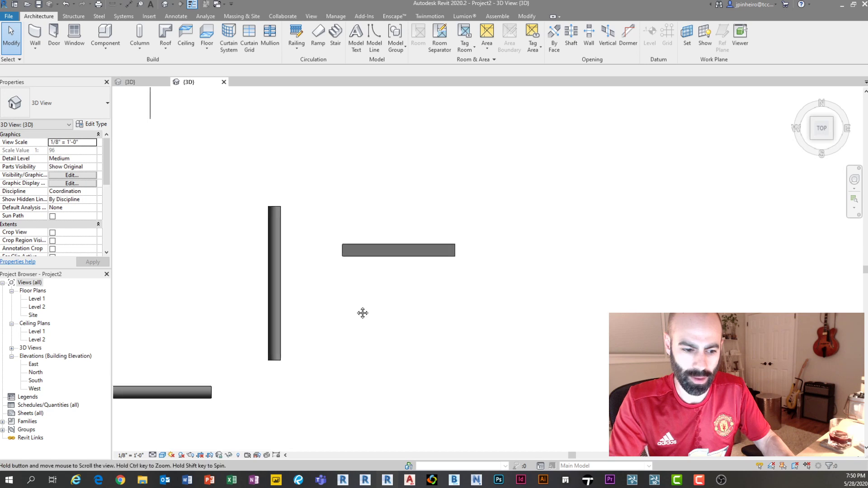
{"action": "left_click", "coordinate": [391, 261]}
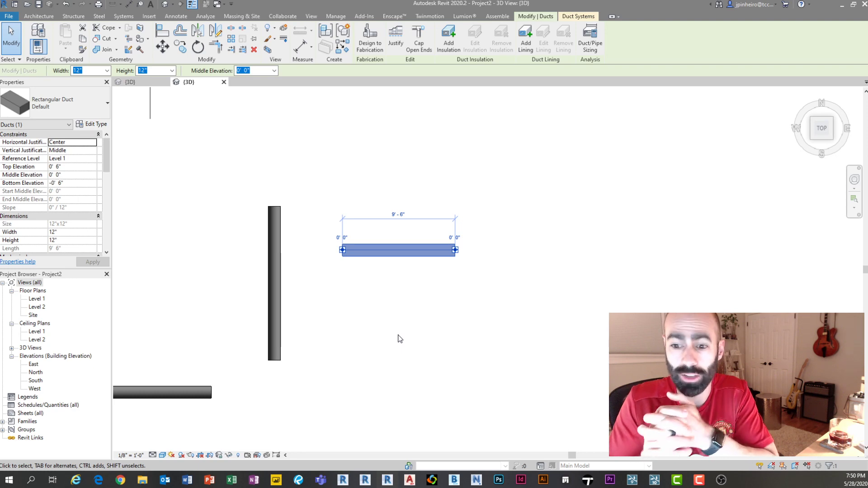
{"action": "left_click", "coordinate": [92, 124]}
{"action": "left_click", "coordinate": [309, 203]}
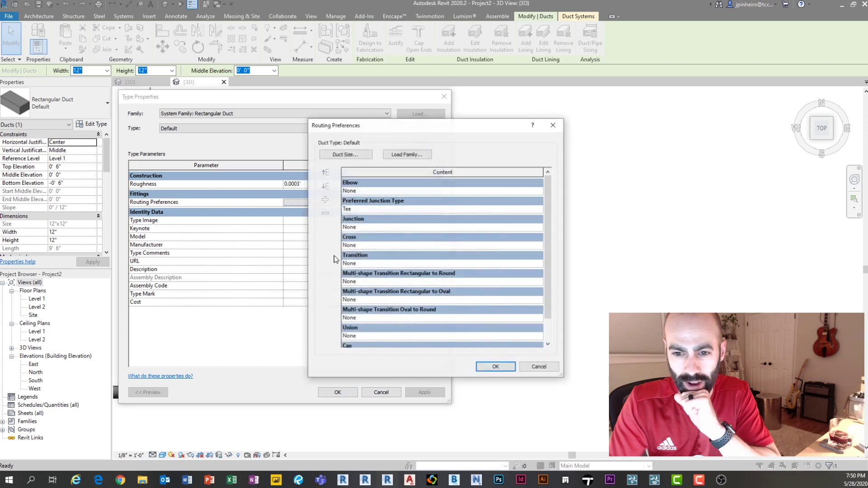
{"action": "left_click", "coordinate": [497, 180]}
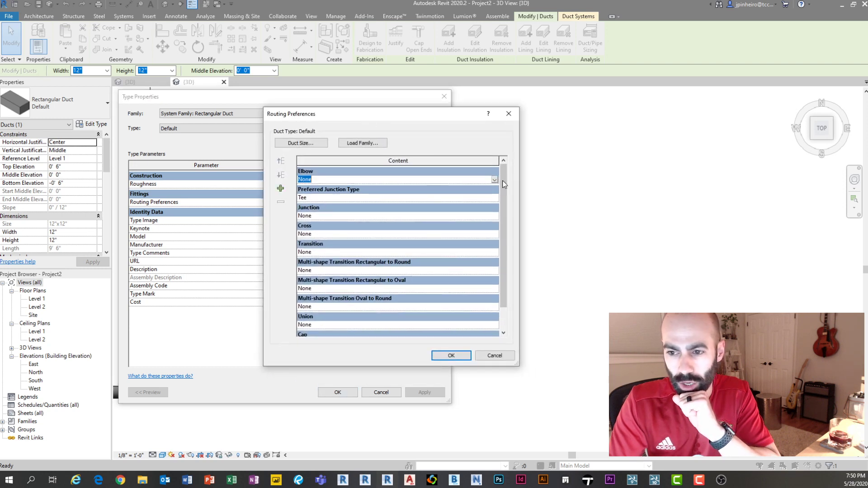
{"action": "left_click", "coordinate": [495, 180]}
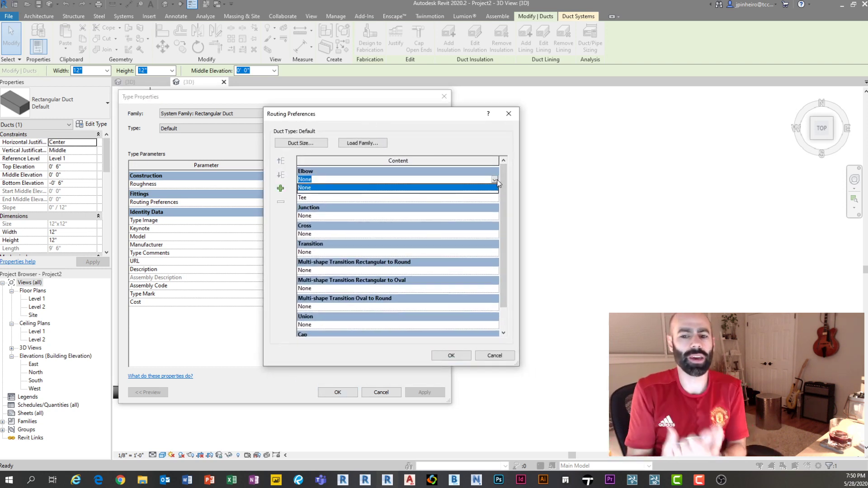
{"action": "left_click_drag", "start_coordinate": [418, 114], "coordinate": [430, 128]}
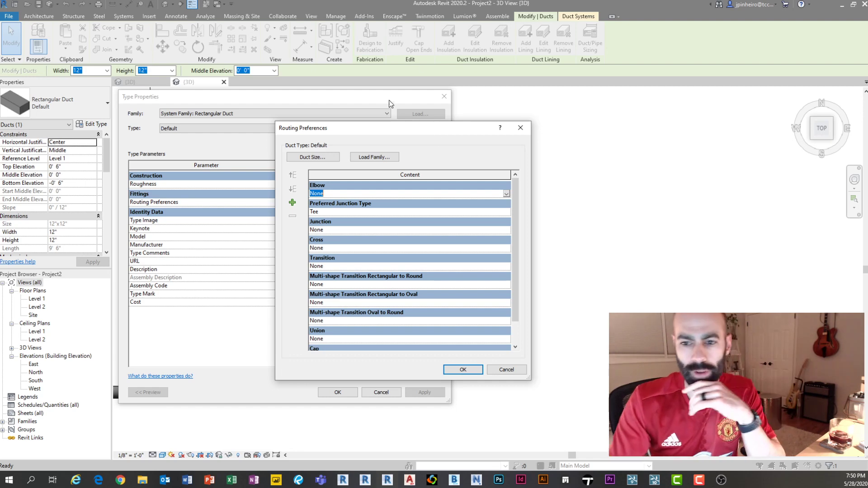
- Browse the US Imperial library folders for loading a fitting family, and close the library without loading anything
{"action": "left_click", "coordinate": [386, 158]}
{"action": "scroll", "coordinate": [324, 189], "scroll_direction": "down", "scroll_amount": 6}
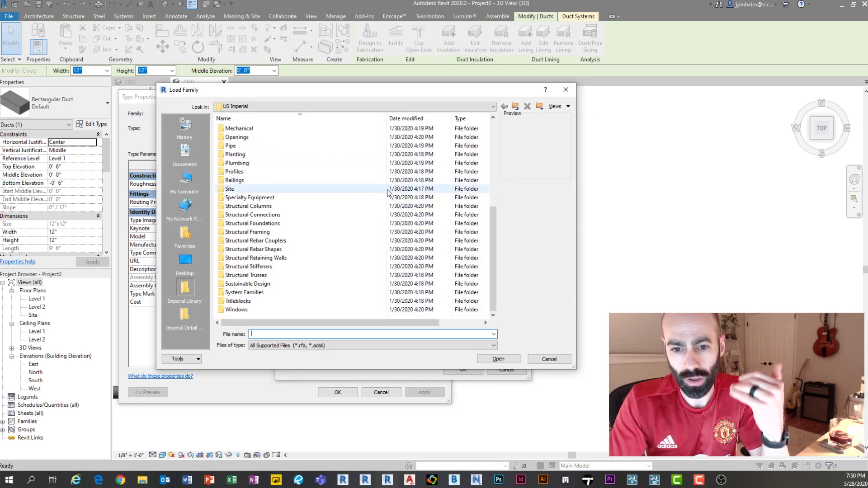
{"action": "scroll", "coordinate": [323, 189], "scroll_direction": "up", "scroll_amount": 6}
{"action": "scroll", "coordinate": [324, 189], "scroll_direction": "down", "scroll_amount": 4}
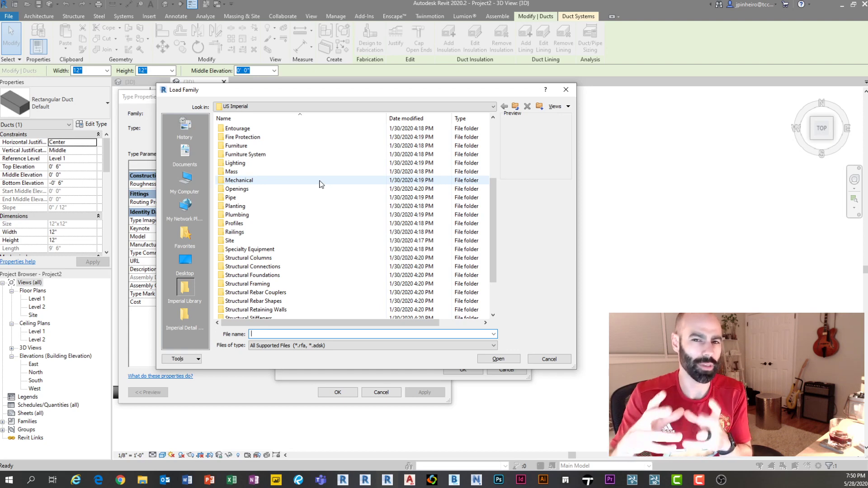
{"action": "left_click", "coordinate": [566, 89]}
- Review the Default duct type's junction, cross and transition settings, and close the routing preferences and type properties without changes
{"action": "left_click", "coordinate": [427, 212]}
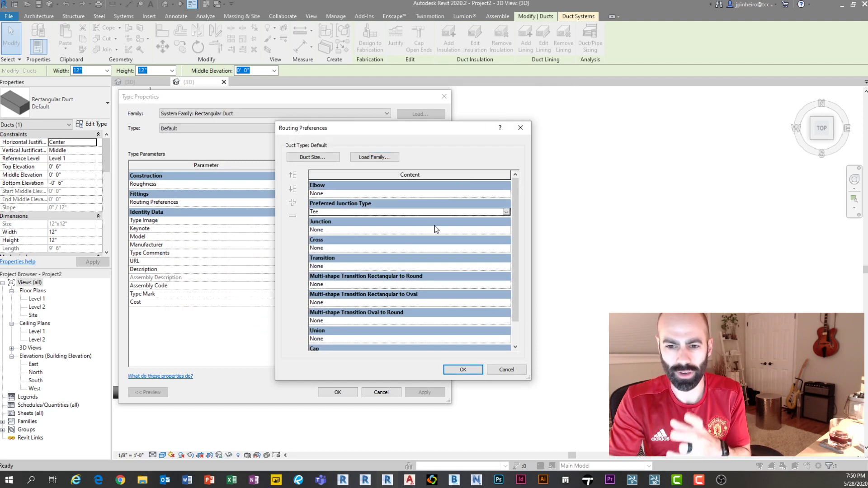
{"action": "left_click", "coordinate": [434, 229]}
{"action": "left_click", "coordinate": [455, 249]}
{"action": "left_click", "coordinate": [453, 266]}
{"action": "left_click", "coordinate": [448, 300]}
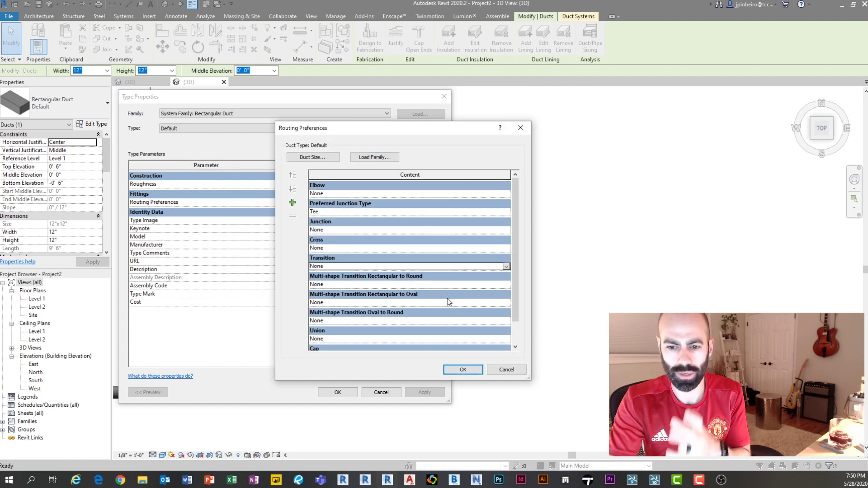
{"action": "left_click", "coordinate": [446, 285]}
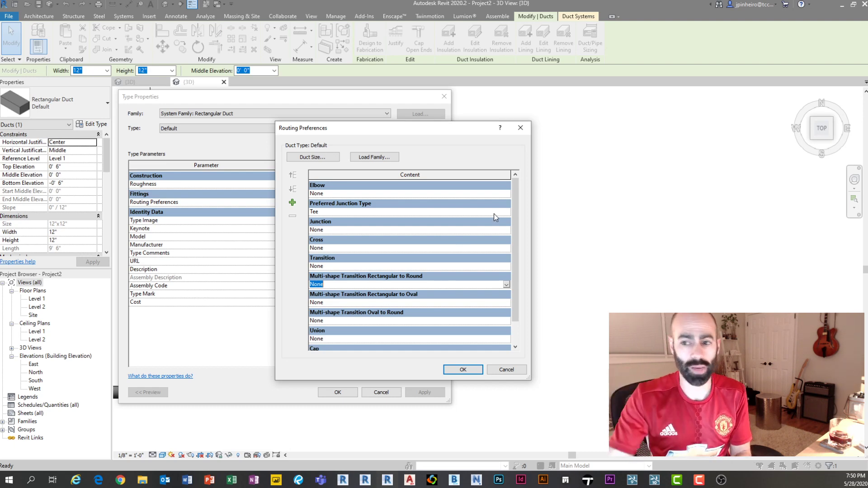
{"action": "left_click", "coordinate": [521, 128]}
{"action": "key", "text": "Escape"}
{"action": "key", "text": "Escape"}
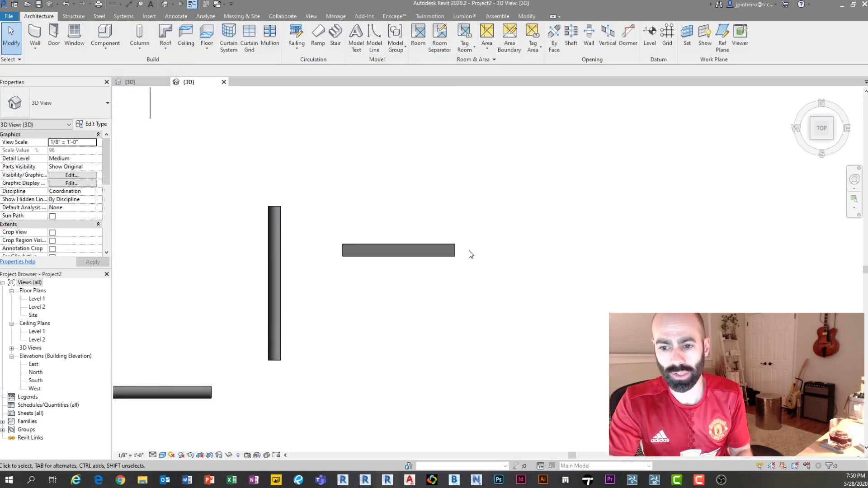
- Return to the MEP file's 3D view and inspect the connected radius-elbow duct run and its first straight segment
{"action": "left_click", "coordinate": [452, 245]}
{"action": "key", "text": "Escape"}
{"action": "left_click", "coordinate": [133, 81]}
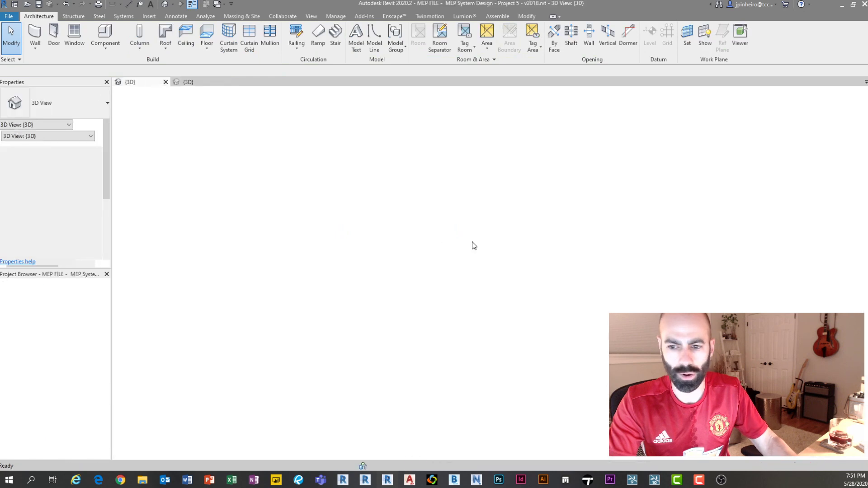
{"action": "key", "text": "Tab"}
{"action": "left_click", "coordinate": [471, 254]}
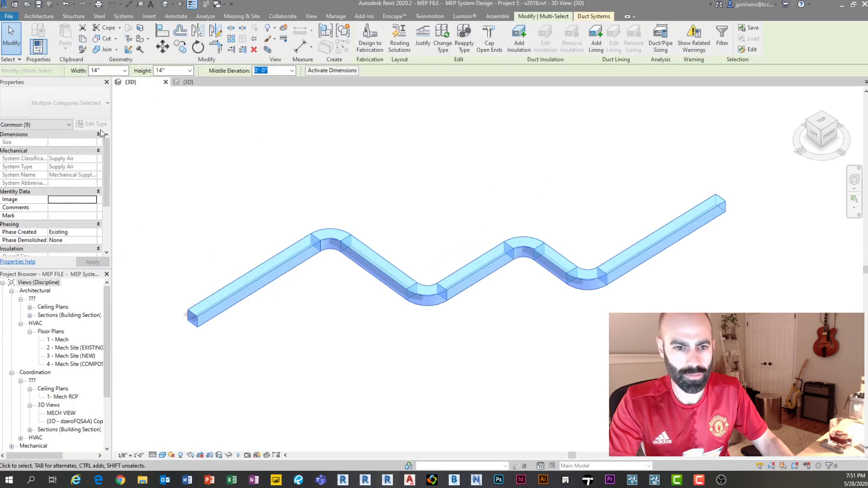
{"action": "key", "text": "Escape"}
{"action": "left_click", "coordinate": [288, 260]}
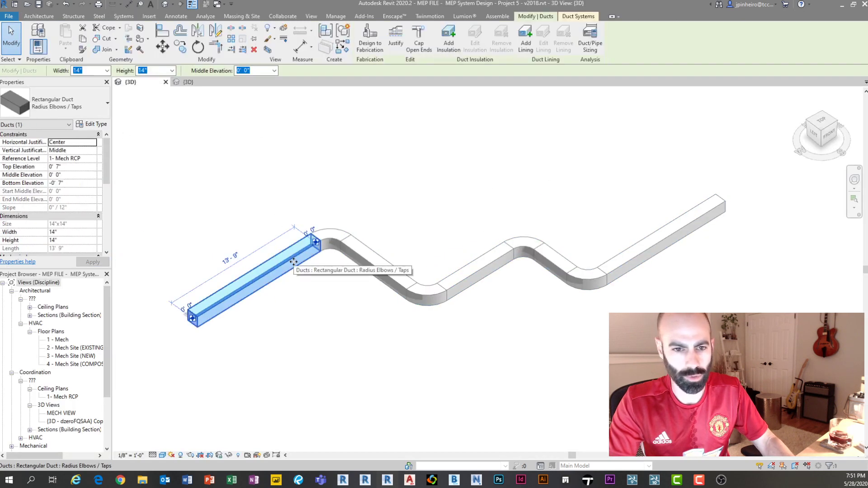
- Draw a zigzag 14" x 14" rectangular duct run of type Mitered Elbows / Tees in front of the radius-elbow run
{"action": "middle_click_drag", "start_coordinate": [353, 272], "coordinate": [235, 193]}
{"action": "scroll", "coordinate": [338, 279], "scroll_direction": "down", "scroll_amount": 1}
{"action": "key", "text": "Escape"}
{"action": "left_click", "coordinate": [342, 269]}
{"action": "key", "text": "d"}
{"action": "key", "text": "t"}
{"action": "left_click", "coordinate": [68, 103]}
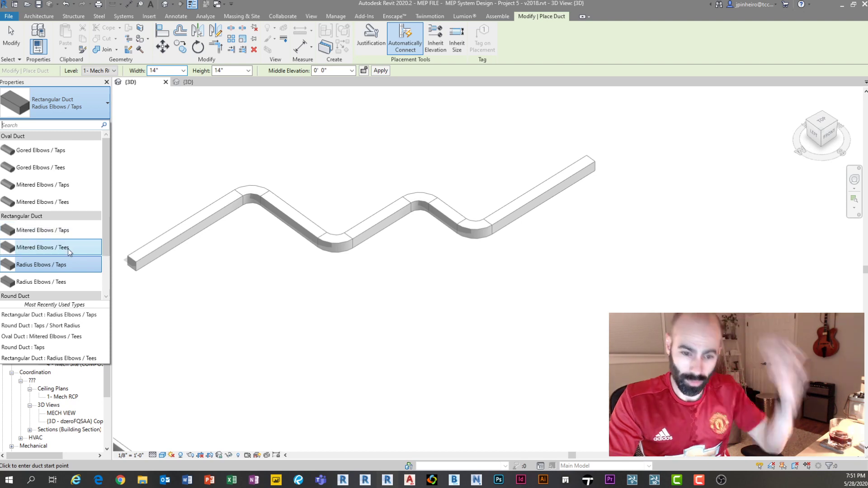
{"action": "left_click", "coordinate": [50, 248]}
{"action": "left_click", "coordinate": [438, 385]}
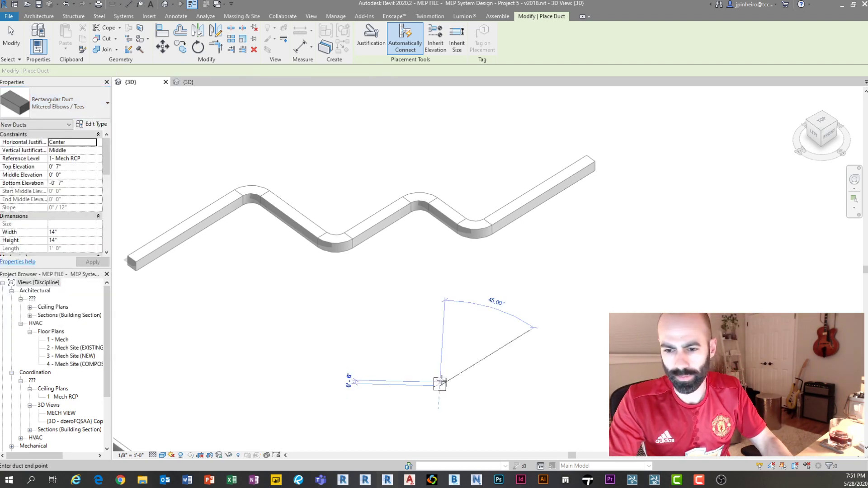
{"action": "left_click", "coordinate": [540, 322]}
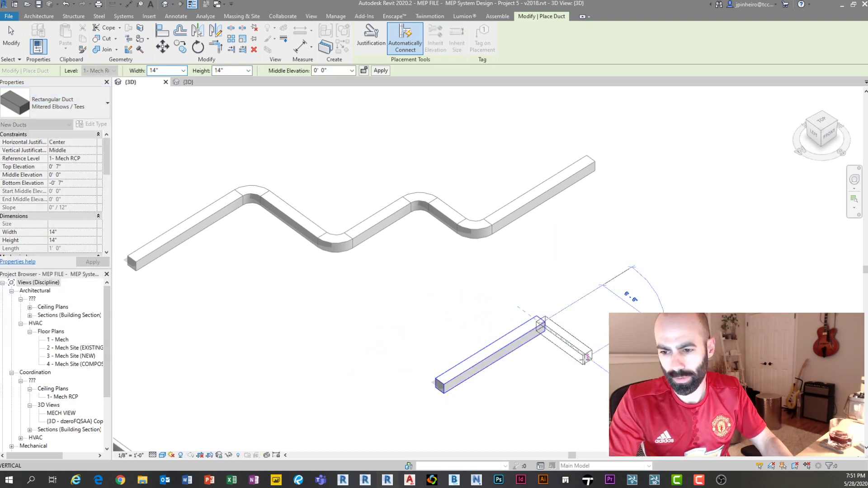
{"action": "left_click", "coordinate": [586, 357]}
{"action": "key", "text": "Escape"}
{"action": "key", "text": "Escape"}
- Select the whole mitered-elbow duct run and move it slightly away from the radius-elbow run
{"action": "scroll", "coordinate": [624, 310], "scroll_direction": "up", "scroll_amount": 3}
{"action": "middle_click_drag", "start_coordinate": [624, 310], "coordinate": [552, 264]}
{"action": "scroll", "coordinate": [552, 264], "scroll_direction": "down", "scroll_amount": 1}
{"action": "middle_click_drag", "start_coordinate": [564, 385], "coordinate": [508, 381]}
{"action": "left_click_drag", "start_coordinate": [506, 377], "coordinate": [331, 227]}
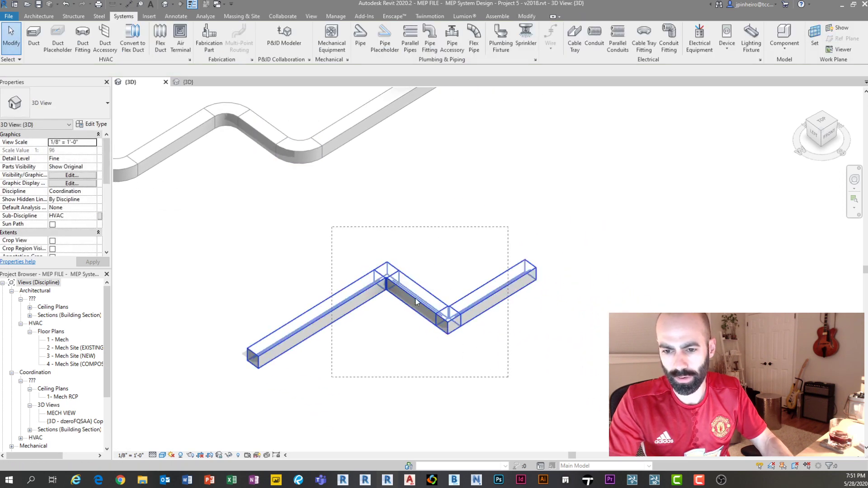
{"action": "left_click_drag", "start_coordinate": [415, 299], "coordinate": [352, 212]}
{"action": "left_click", "coordinate": [328, 204]}
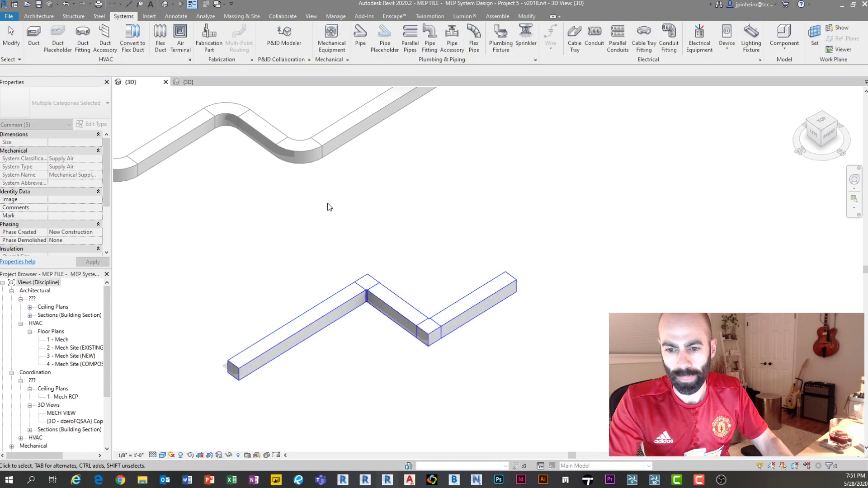
- Examine the Mitered Elbows / Tees routing preferences on the new run's middle segment, including the Elbow fitting, and close them without changes
{"action": "left_click", "coordinate": [413, 304]}
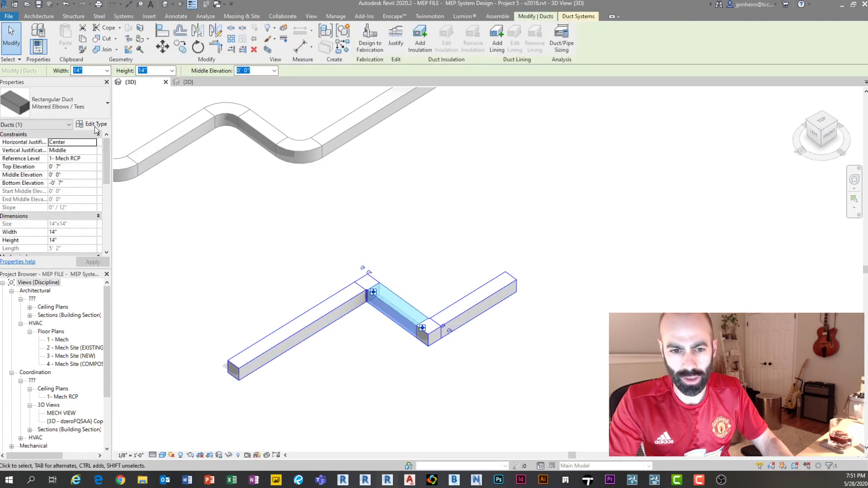
{"action": "left_click", "coordinate": [90, 124]}
{"action": "left_click", "coordinate": [380, 202]}
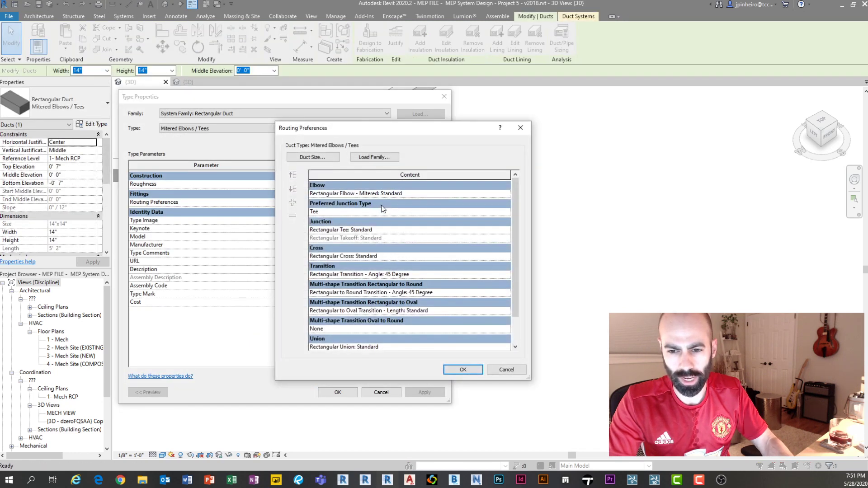
{"action": "left_click", "coordinate": [371, 194]}
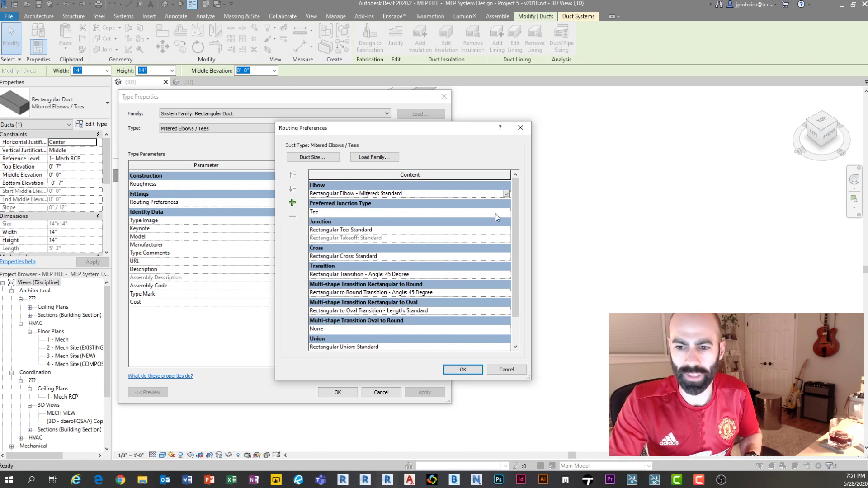
{"action": "left_click", "coordinate": [507, 194]}
{"action": "left_click", "coordinate": [506, 195]}
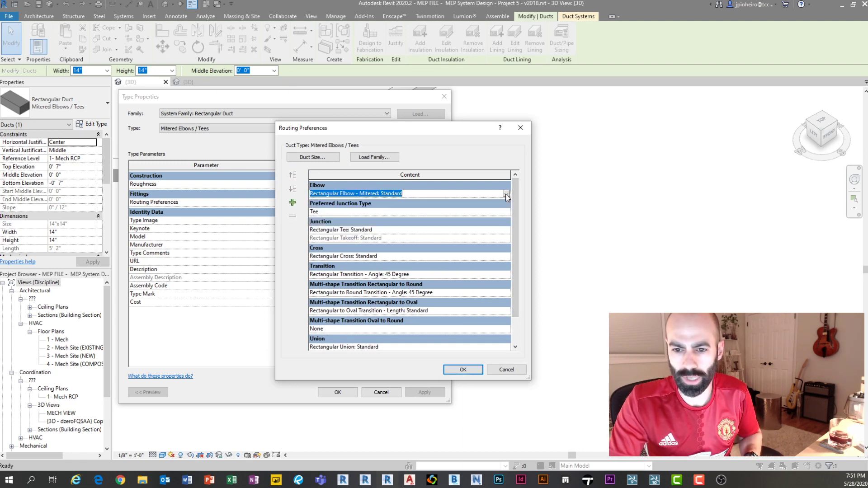
{"action": "left_click", "coordinate": [520, 128]}
{"action": "left_click", "coordinate": [444, 97]}
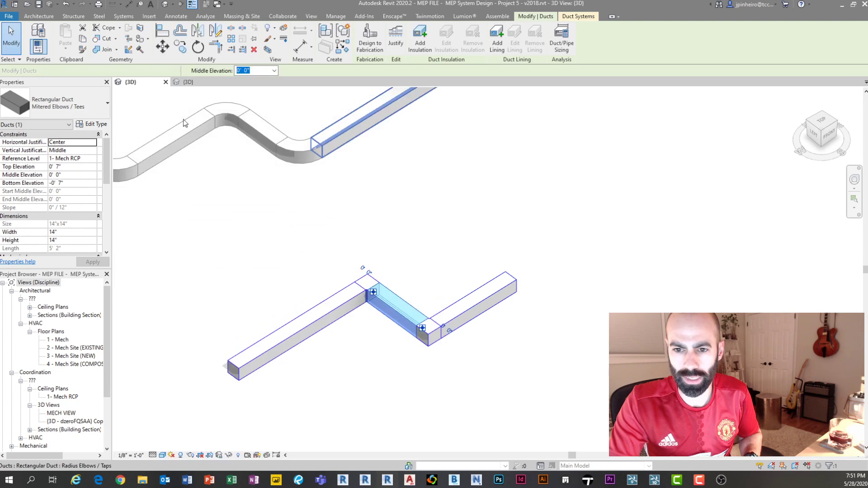
- Compare the Radius Elbows / Taps routing preferences on the radius run's last straight segment, and close its type properties
{"action": "left_click", "coordinate": [400, 117]}
{"action": "left_click", "coordinate": [91, 123]}
{"action": "left_click", "coordinate": [360, 203]}
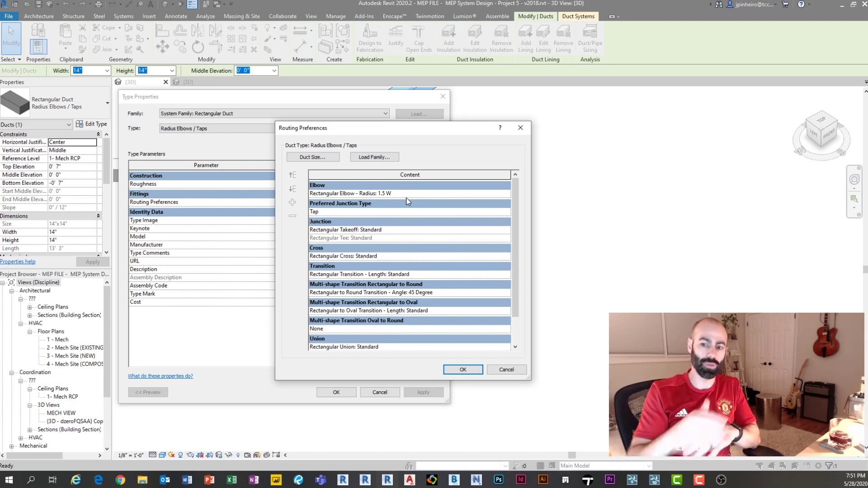
{"action": "left_click", "coordinate": [521, 128]}
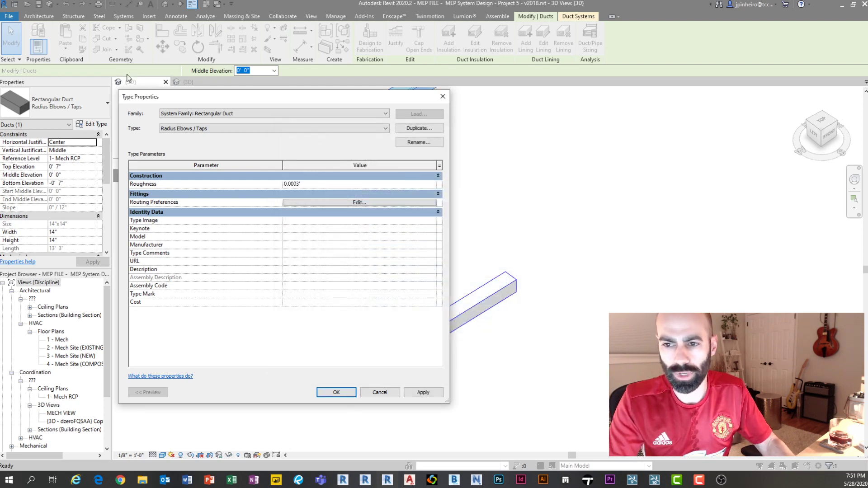
{"action": "key", "text": "Return"}
- Look through the available oval, rectangular and round duct types, keeping the selected duct's type as it is
{"action": "left_click", "coordinate": [82, 102]}
{"action": "scroll", "coordinate": [54, 187], "scroll_direction": "down", "scroll_amount": 2}
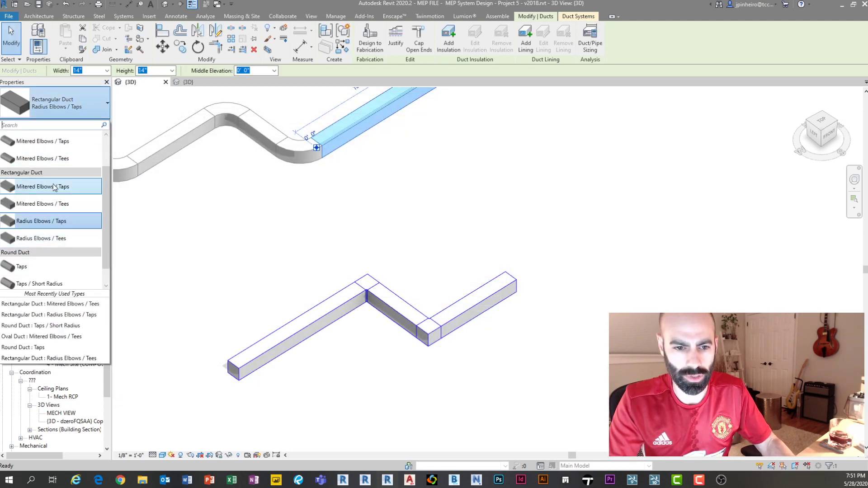
{"action": "scroll", "coordinate": [56, 187], "scroll_direction": "up", "scroll_amount": 1}
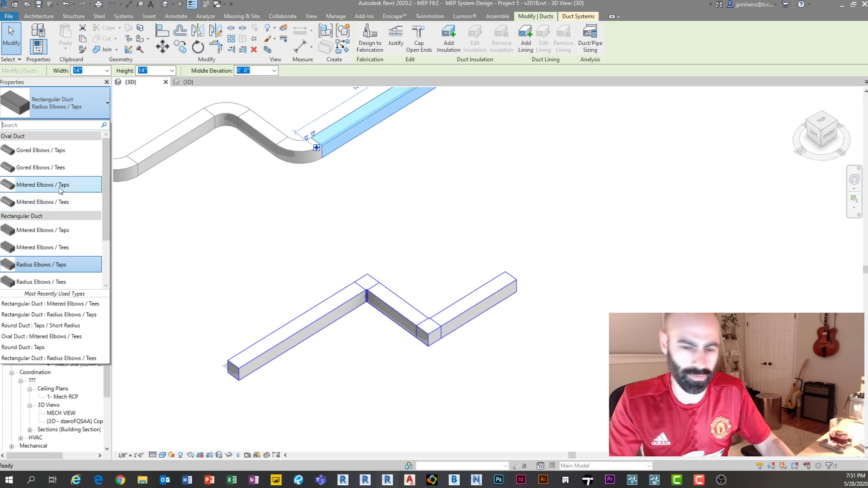
{"action": "scroll", "coordinate": [60, 189], "scroll_direction": "down", "scroll_amount": 2}
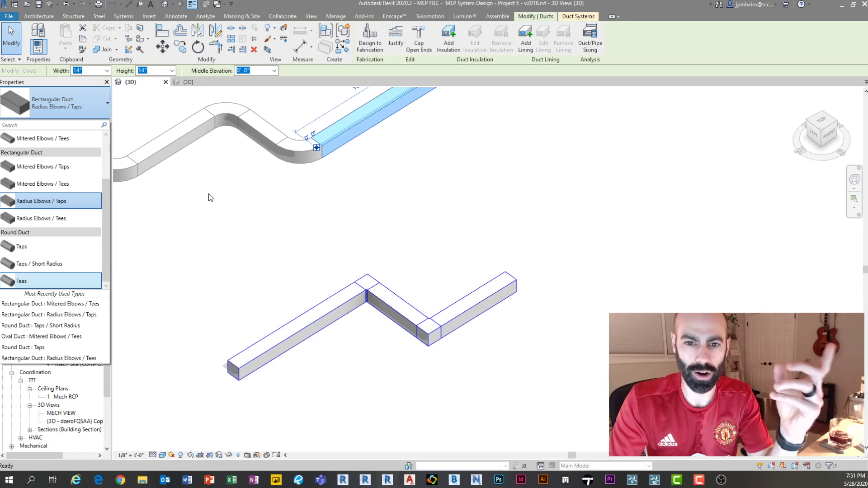
{"action": "key", "text": "Escape"}
{"action": "key", "text": "Escape"}
- Try again in Project2's 3D view to branch a 12" x 12" Default rectangular duct perpendicularly from the horizontal duct's middle
{"action": "left_click", "coordinate": [196, 84]}
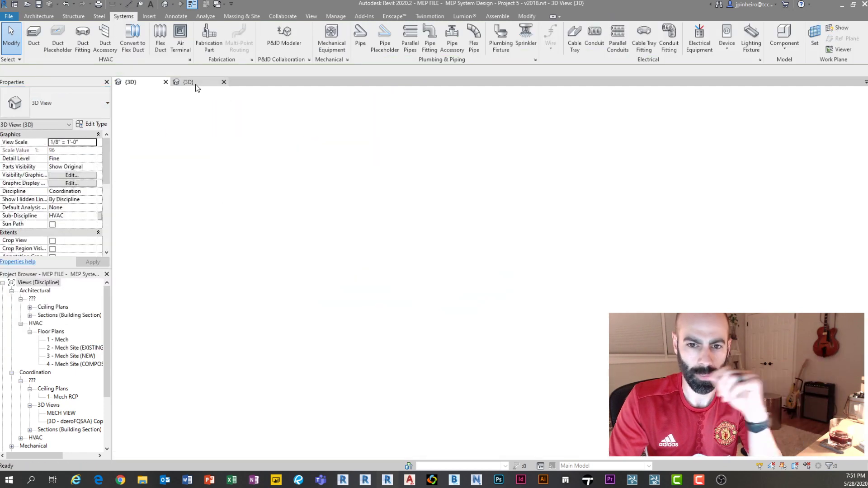
{"action": "left_click", "coordinate": [380, 241]}
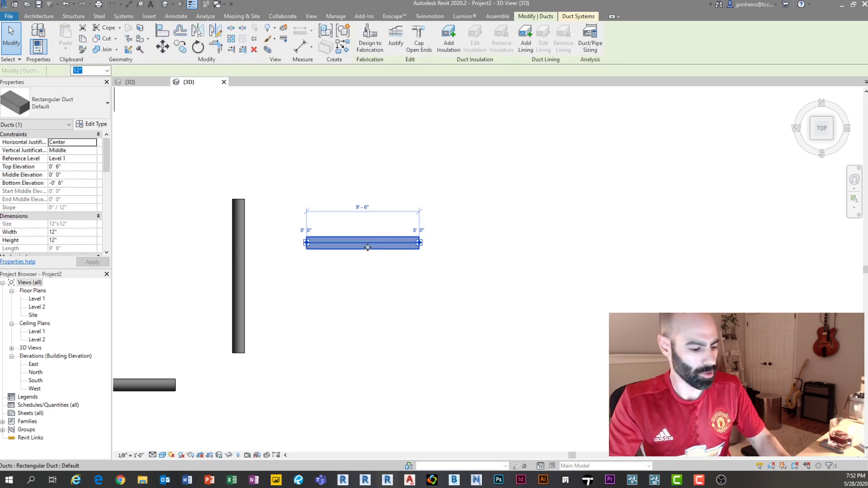
{"action": "key", "text": "c"}
{"action": "key", "text": "s"}
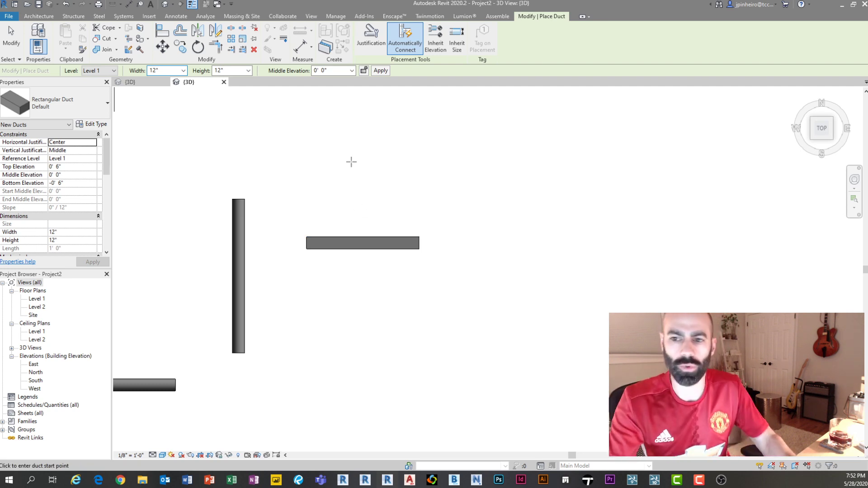
{"action": "left_click", "coordinate": [362, 243]}
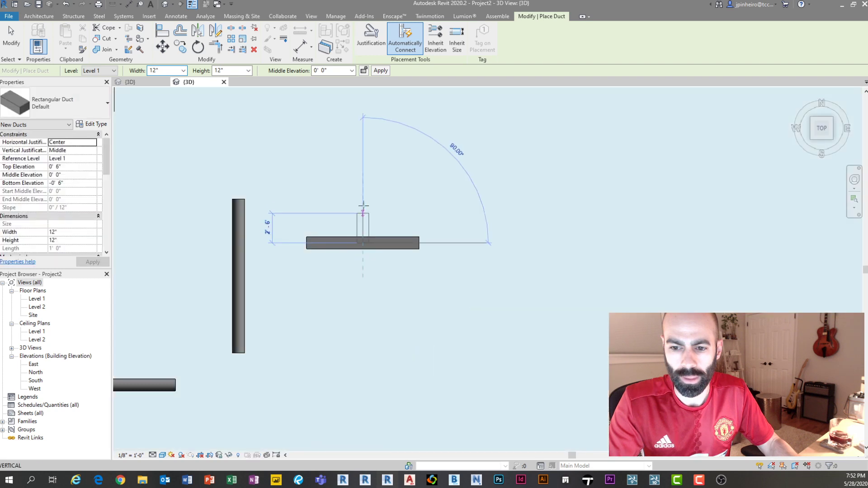
{"action": "left_click", "coordinate": [362, 195]}
{"action": "key", "text": "Escape"}
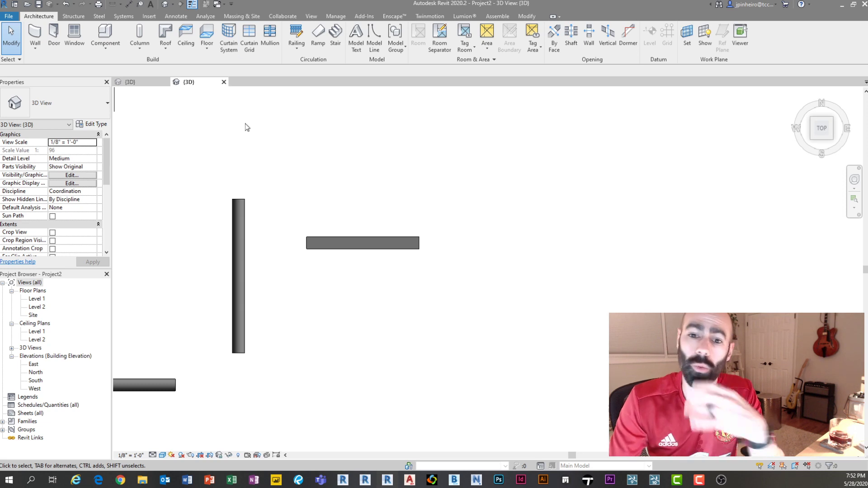
- From the MEP file, open the sample project rme_advanced_sample_project.rvt
{"action": "left_click", "coordinate": [145, 85]}
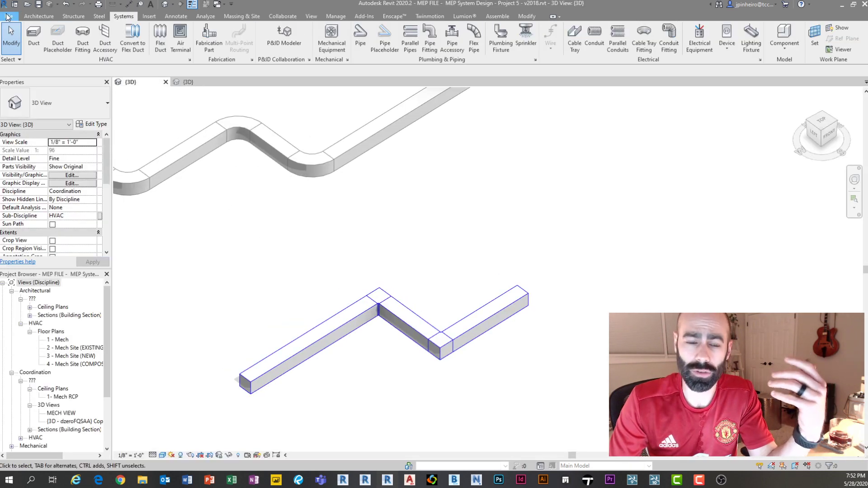
{"action": "left_click", "coordinate": [6, 14]}
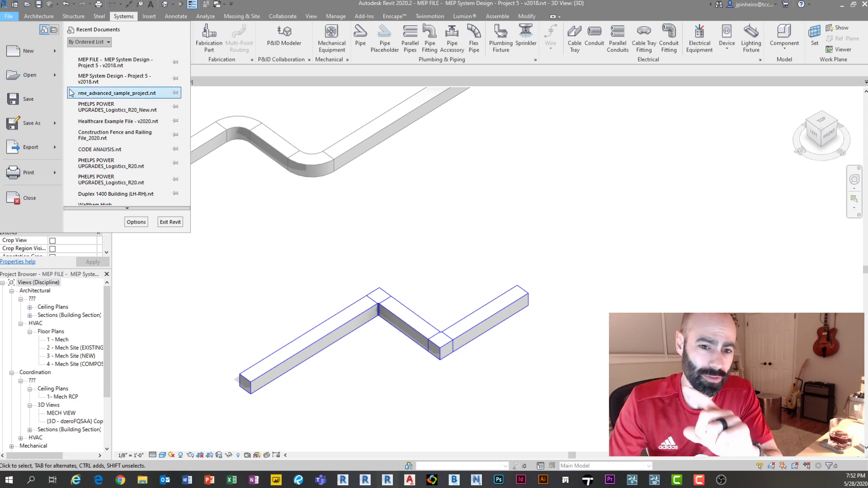
{"action": "mouse_move", "coordinate": [57, 73]}
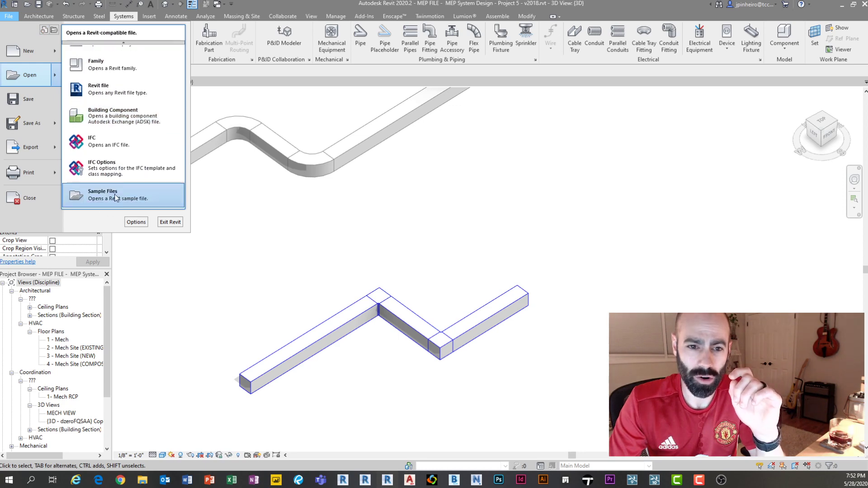
{"action": "left_click", "coordinate": [127, 197]}
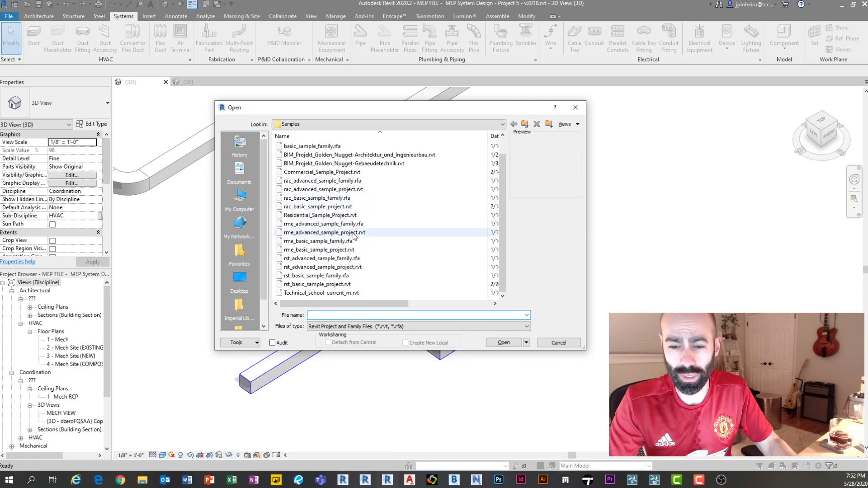
{"action": "left_click", "coordinate": [356, 250]}
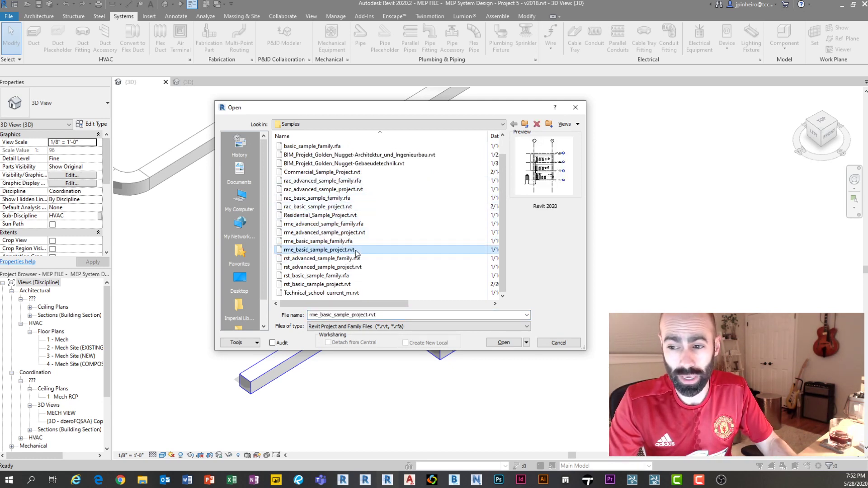
{"action": "left_click", "coordinate": [364, 232]}
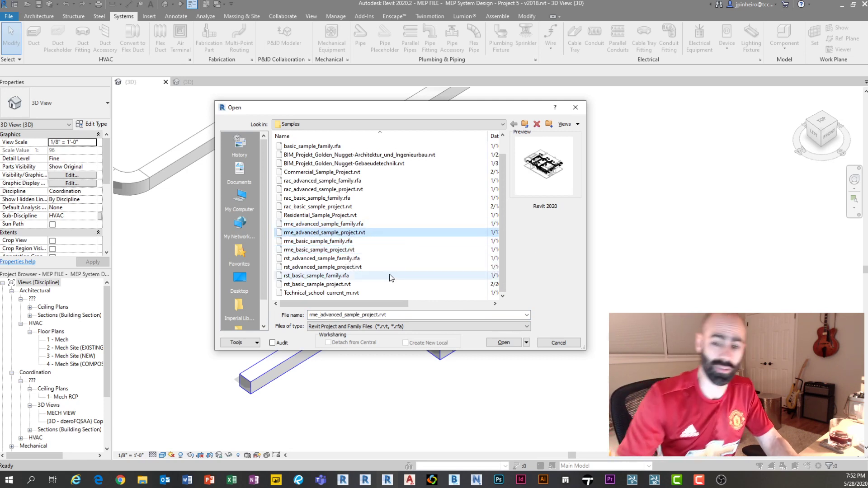
{"action": "left_click", "coordinate": [503, 342]}
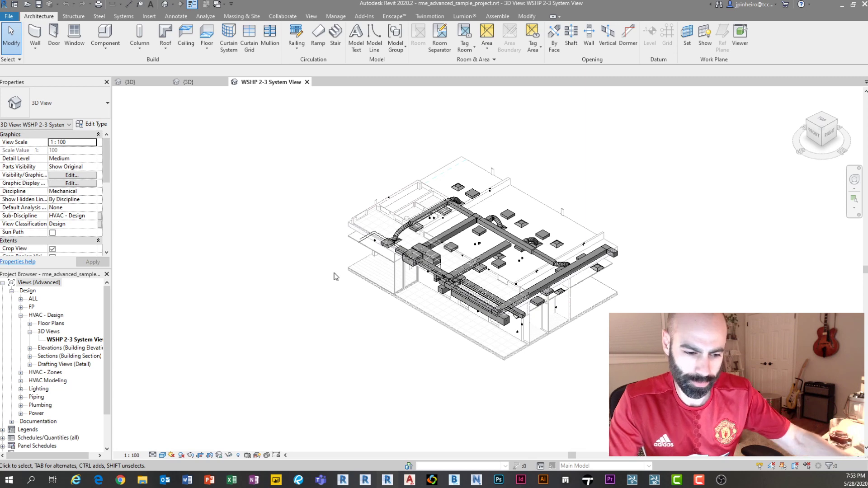
- Look through the duct types available for the straight supply duct between the flex branches, keeping Mitered Elbows / Tees
{"action": "scroll", "coordinate": [255, 240], "scroll_direction": "up", "scroll_amount": 3}
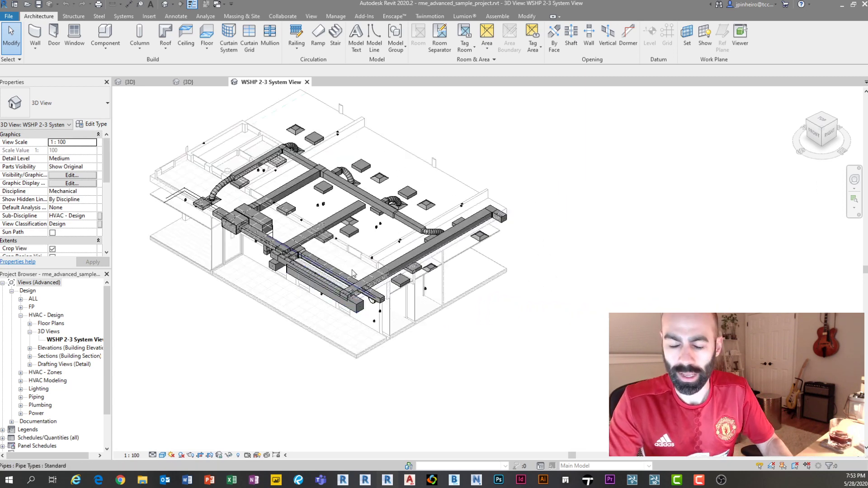
{"action": "scroll", "coordinate": [353, 273], "scroll_direction": "up", "scroll_amount": 2}
{"action": "scroll", "coordinate": [341, 213], "scroll_direction": "up", "scroll_amount": 1}
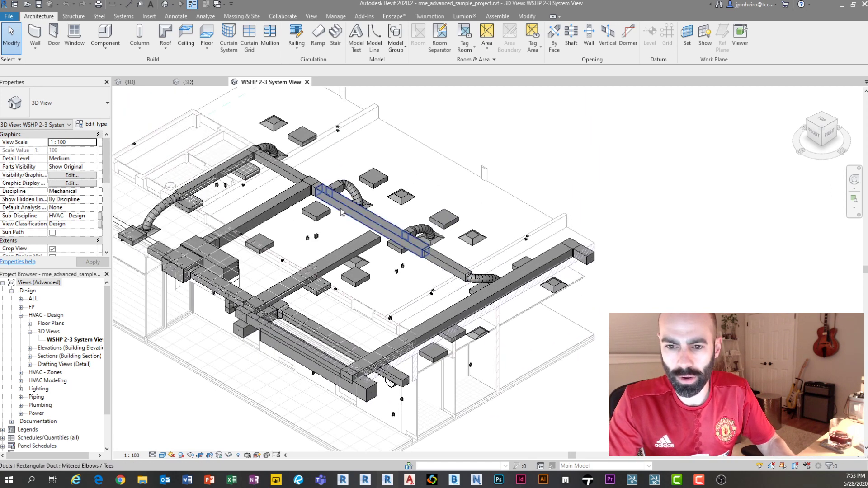
{"action": "left_click", "coordinate": [346, 220]}
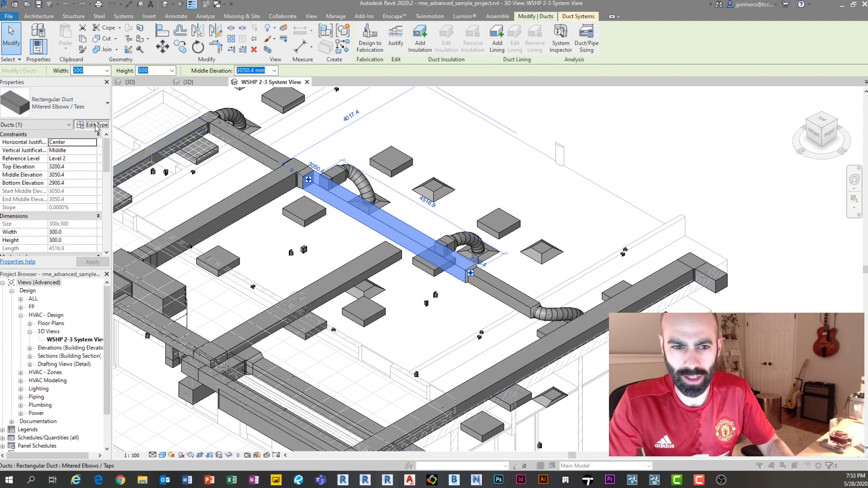
{"action": "left_click", "coordinate": [95, 124]}
{"action": "left_click", "coordinate": [443, 97]}
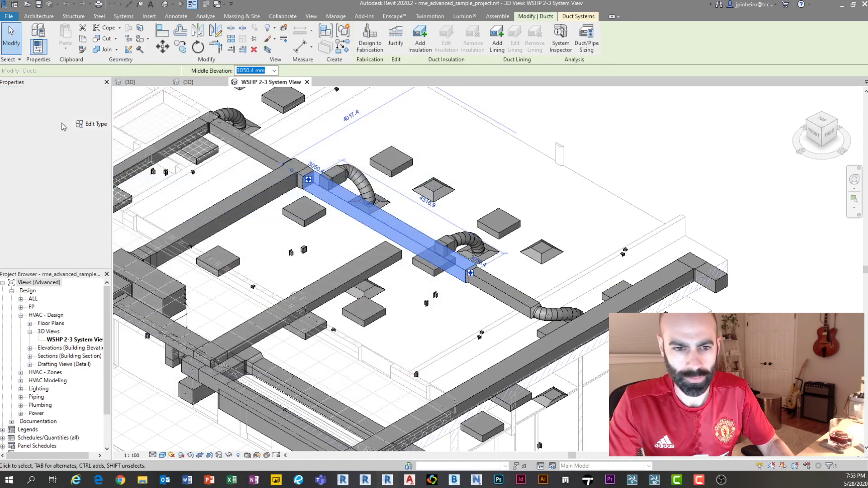
{"action": "left_click", "coordinate": [70, 104]}
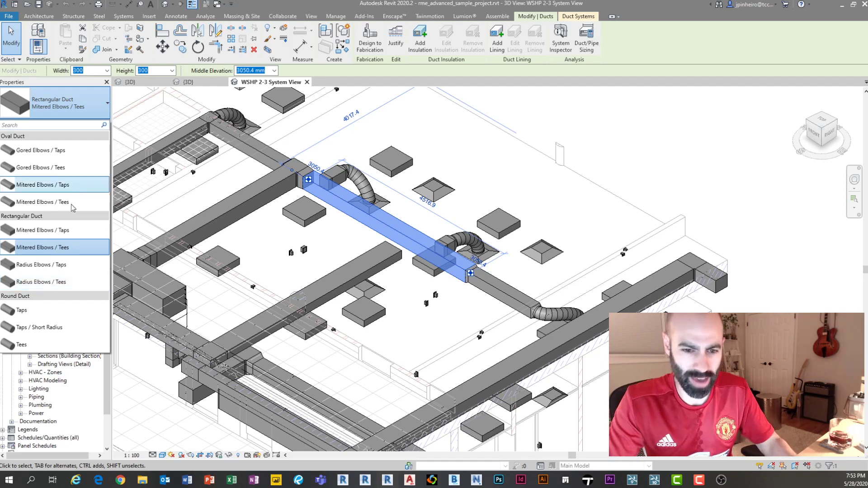
{"action": "left_click", "coordinate": [69, 247]}
- Examine the Mitered Elbows / Tees routing preferences, including Multi-shape Transition Rectangular to Oval, and close them without changes
{"action": "left_click", "coordinate": [94, 124]}
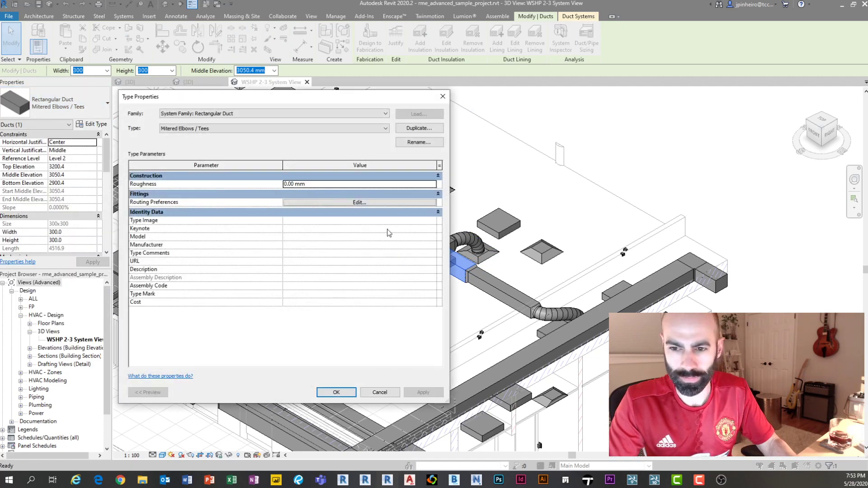
{"action": "left_click", "coordinate": [328, 203]}
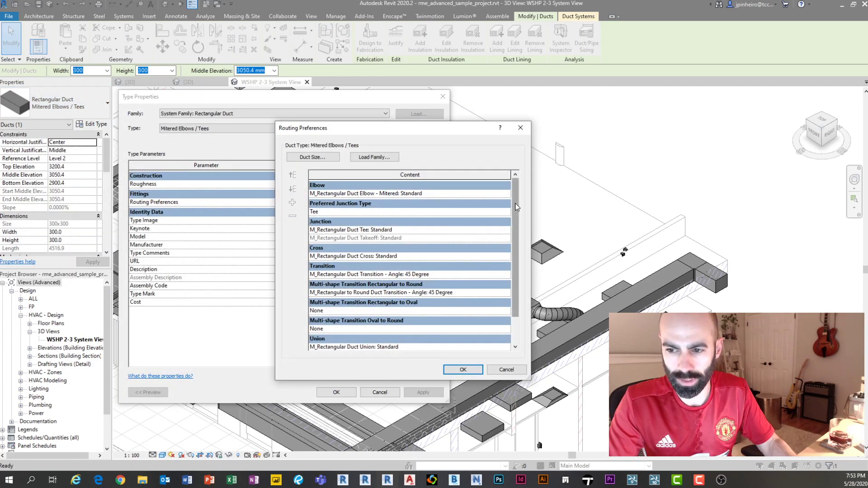
{"action": "mouse_move", "coordinate": [517, 208]}
{"action": "left_mouse_down"}
{"action": "mouse_move", "coordinate": [526, 291]}
{"action": "mouse_move", "coordinate": [518, 211]}
{"action": "left_mouse_up"}
{"action": "scroll", "coordinate": [500, 246], "scroll_direction": "down", "scroll_amount": 3}
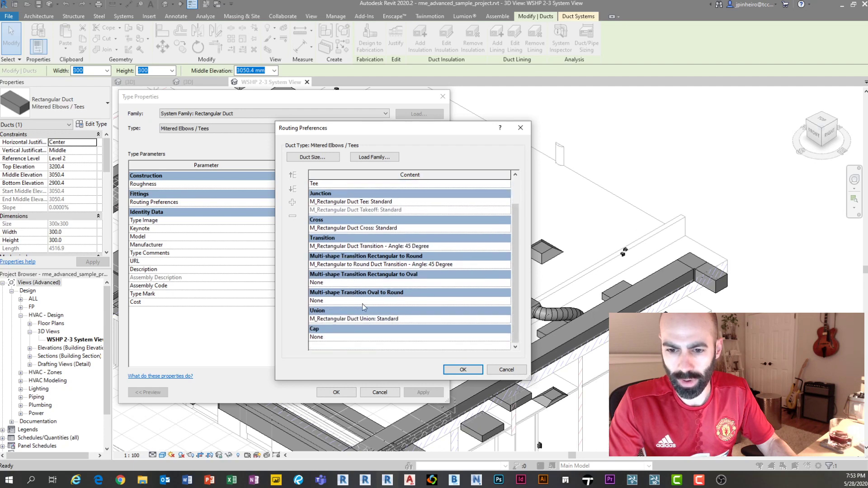
{"action": "left_click", "coordinate": [355, 302]}
{"action": "left_click", "coordinate": [333, 282]}
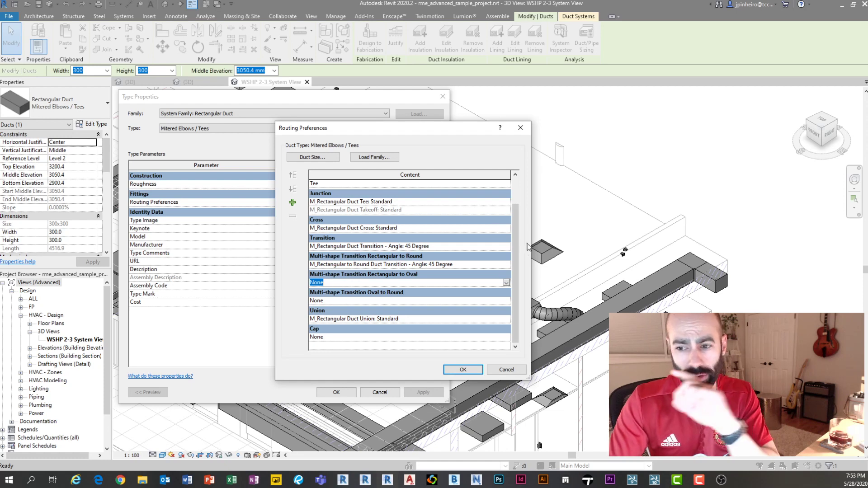
{"action": "left_click_drag", "start_coordinate": [517, 244], "coordinate": [523, 210]}
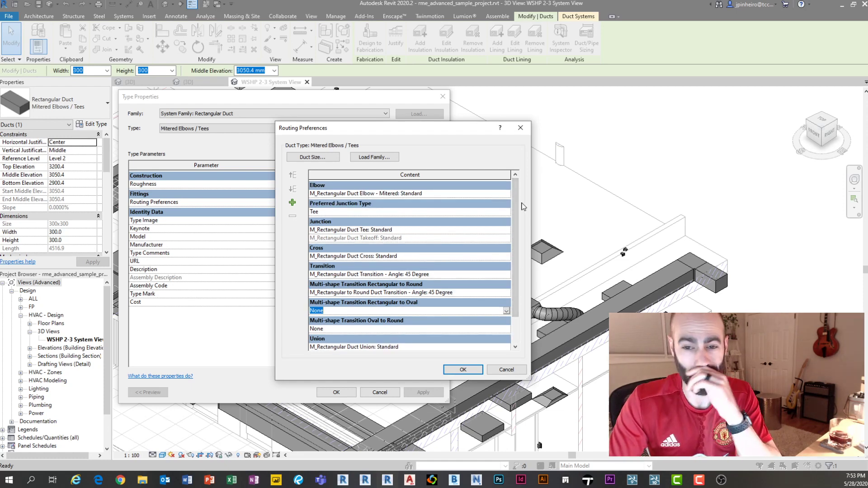
{"action": "left_click", "coordinate": [520, 128]}
{"action": "left_click", "coordinate": [443, 96]}
{"action": "key", "text": "Escape"}
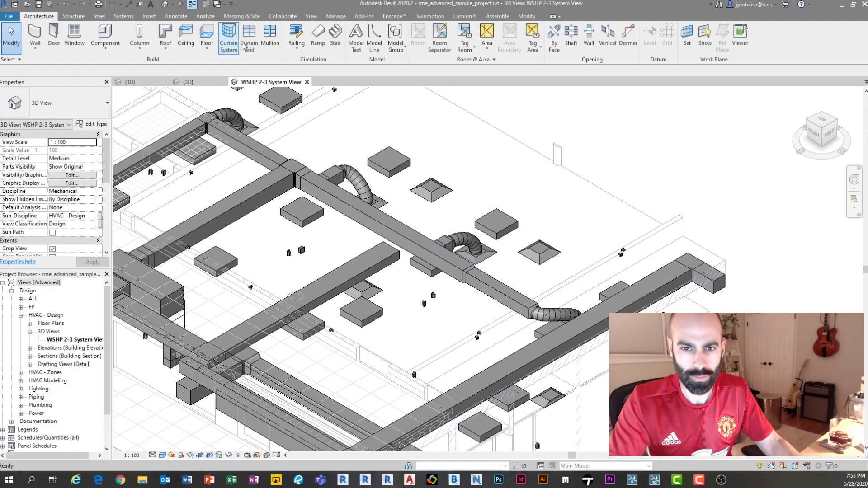
- In Project2, start Transfer Project Standards with rme_advanced_sample_project.rvt as the source and uncheck all items
{"action": "middle_click_drag", "start_coordinate": [371, 140], "coordinate": [383, 176]}
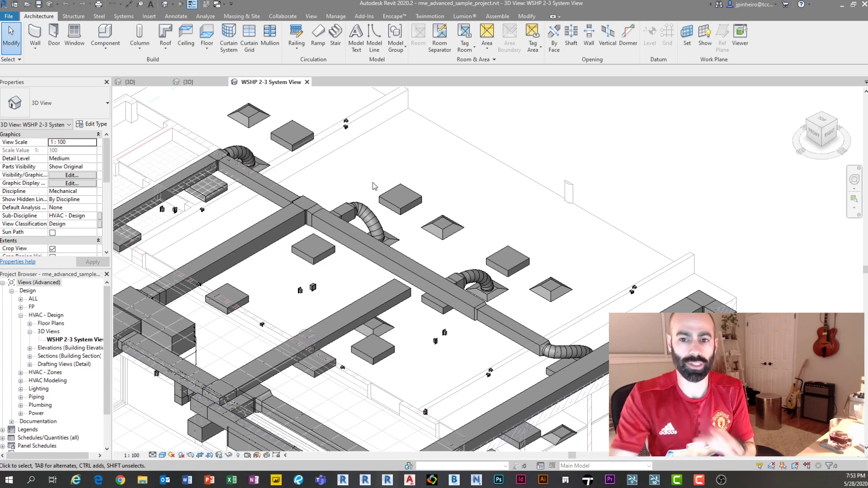
{"action": "left_click", "coordinate": [209, 83]}
{"action": "middle_click_drag", "start_coordinate": [373, 166], "coordinate": [380, 186]}
{"action": "scroll", "coordinate": [374, 160], "scroll_direction": "down", "scroll_amount": 1}
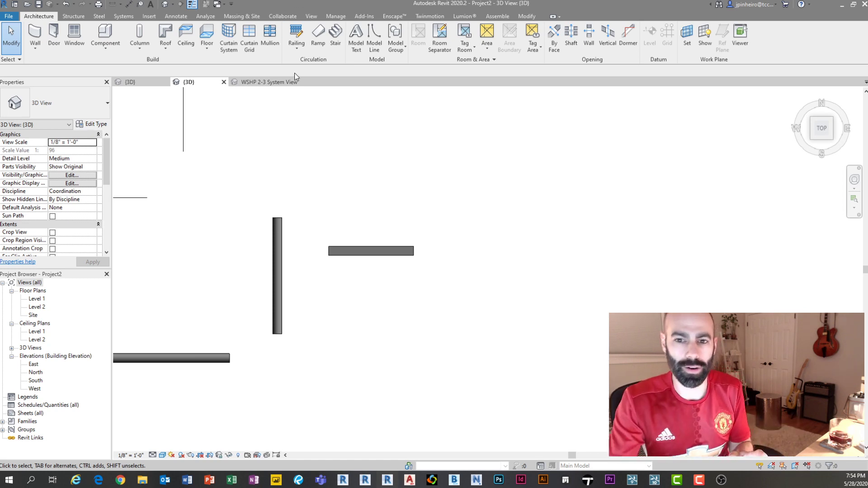
{"action": "left_click", "coordinate": [340, 15]}
{"action": "left_click", "coordinate": [229, 51]}
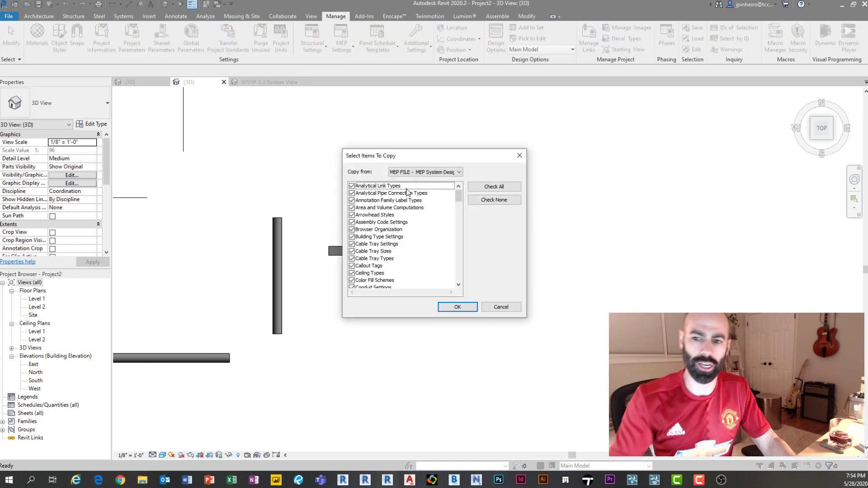
{"action": "left_click", "coordinate": [413, 173]}
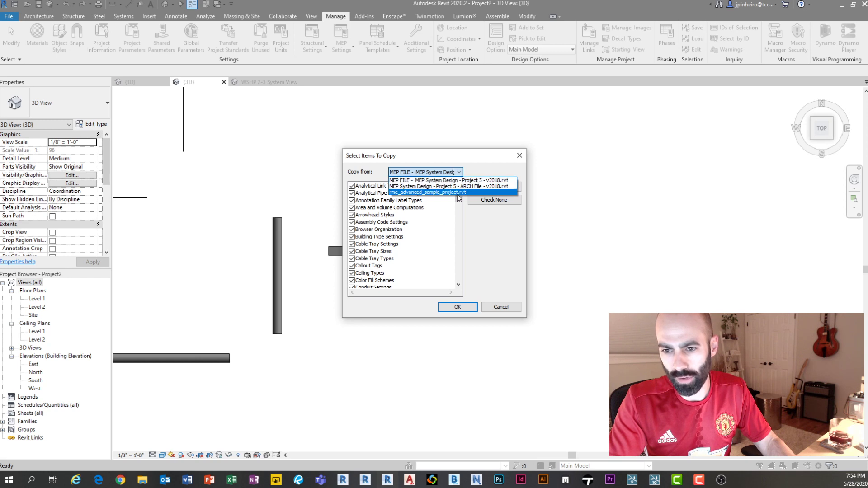
{"action": "left_click", "coordinate": [450, 193]}
{"action": "left_click", "coordinate": [493, 200]}
- Look through the transferable project standards, including the duct settings and duct types, and cancel the transfer
{"action": "left_click_drag", "start_coordinate": [458, 197], "coordinate": [461, 249]}
{"action": "left_click", "coordinate": [359, 235]}
{"action": "scroll", "coordinate": [362, 226], "scroll_direction": "down", "scroll_amount": 2}
{"action": "scroll", "coordinate": [362, 220], "scroll_direction": "down", "scroll_amount": 6}
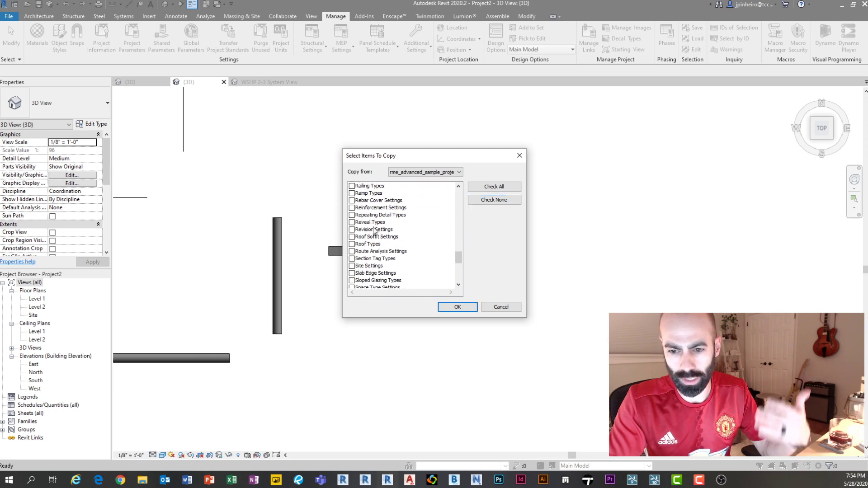
{"action": "scroll", "coordinate": [388, 253], "scroll_direction": "up", "scroll_amount": 12}
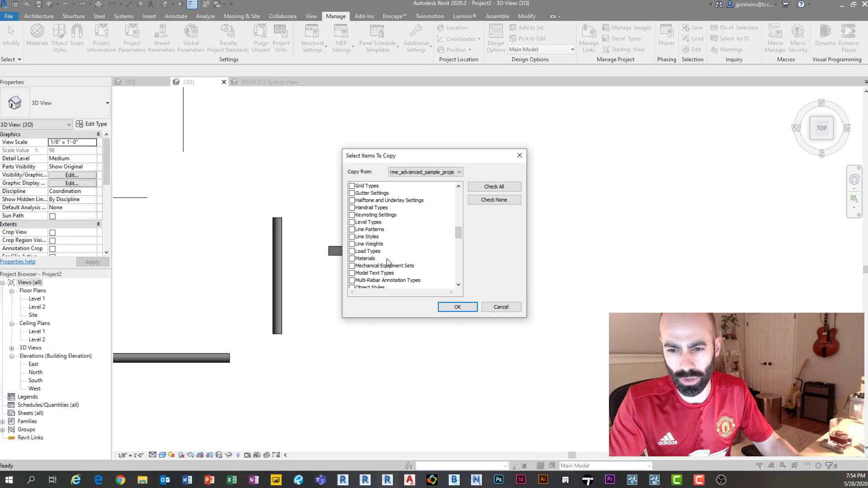
{"action": "scroll", "coordinate": [388, 255], "scroll_direction": "up", "scroll_amount": 8}
{"action": "scroll", "coordinate": [388, 260], "scroll_direction": "up", "scroll_amount": 2}
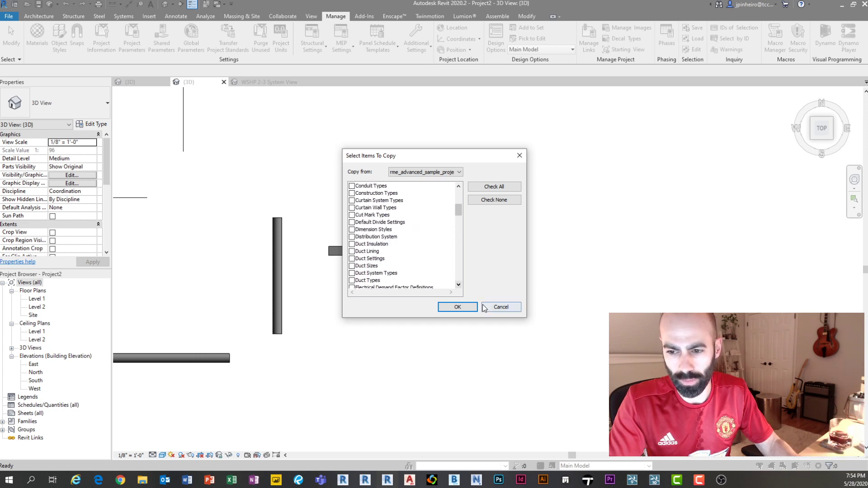
{"action": "left_click", "coordinate": [486, 307]}
- In the sample project's WSHP 2-3 System View, copy the whole connected supply duct branch with its flex ducts and diffusers
{"action": "left_click", "coordinate": [252, 80]}
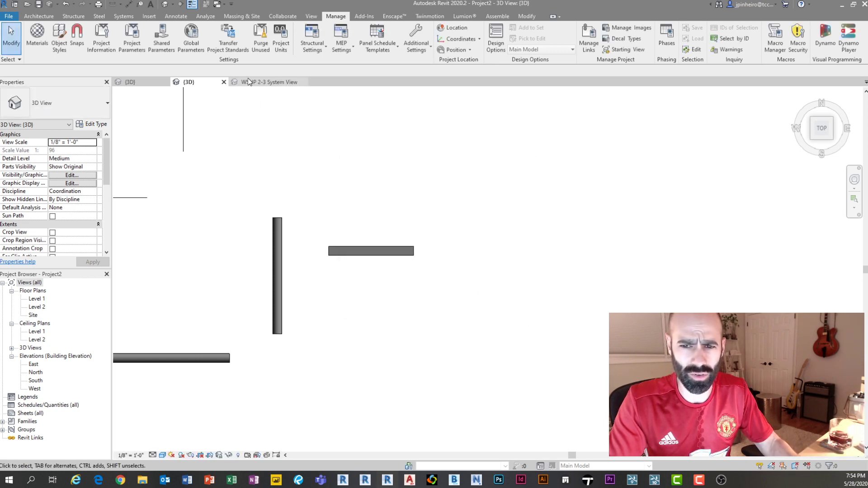
{"action": "key", "text": "Tab"}
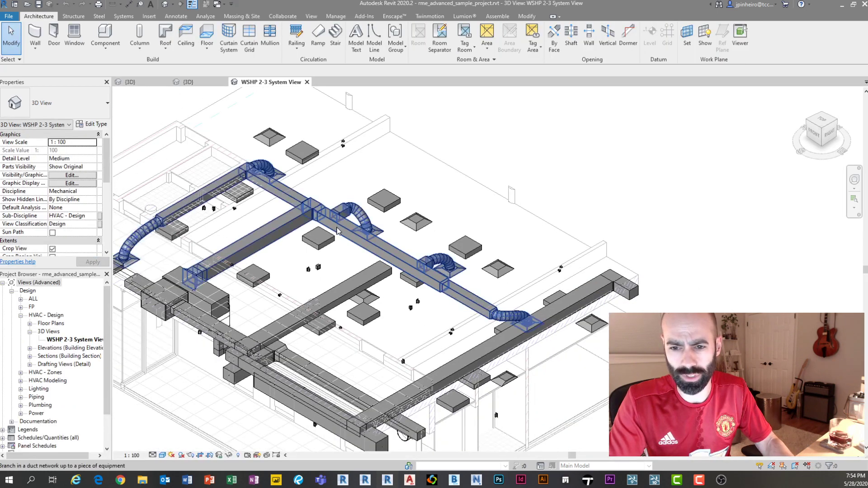
{"action": "left_click", "coordinate": [337, 231]}
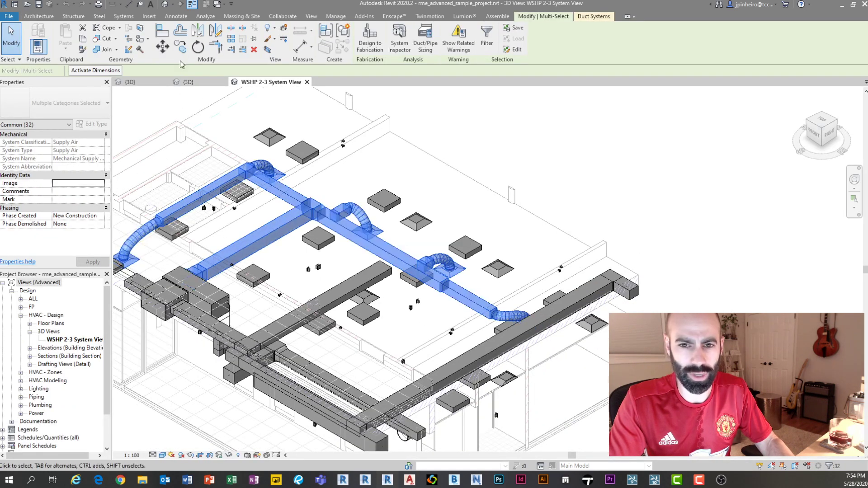
{"action": "left_click", "coordinate": [82, 39]}
- Paste the copied duct branch into Project2's 3D view north of the short horizontal duct, accepting the duplicate types
{"action": "left_click", "coordinate": [186, 81]}
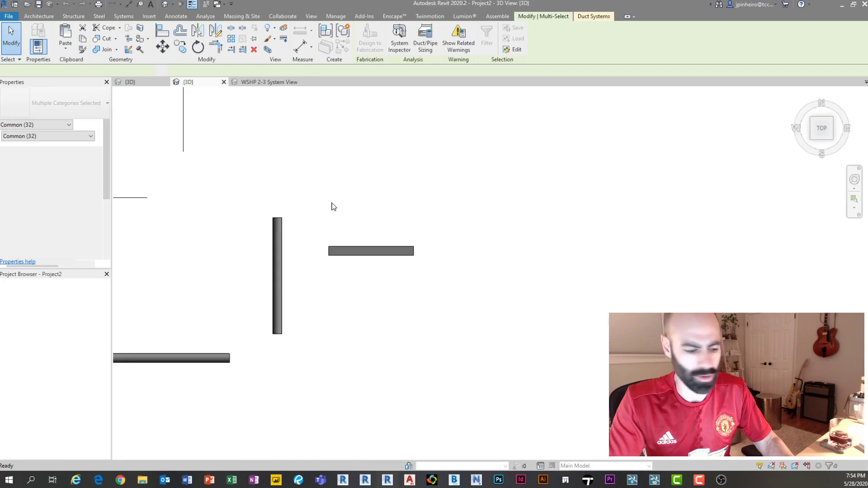
{"action": "key", "text": "ctrl+v"}
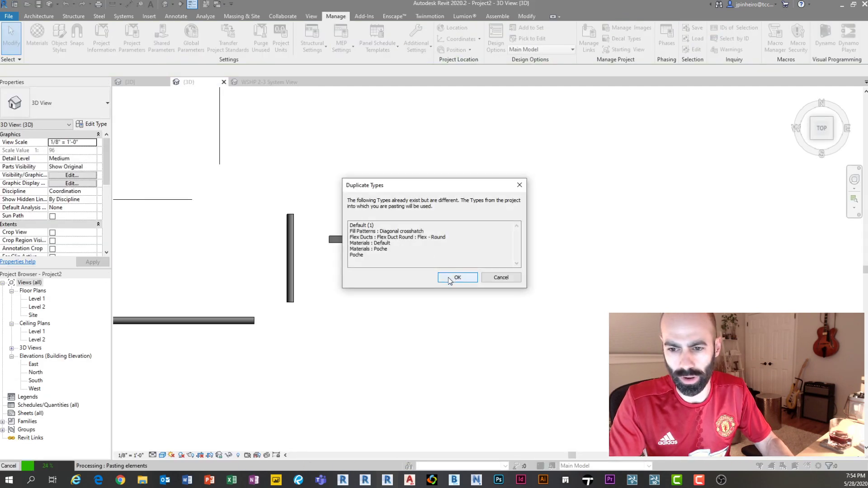
{"action": "left_click", "coordinate": [449, 278]}
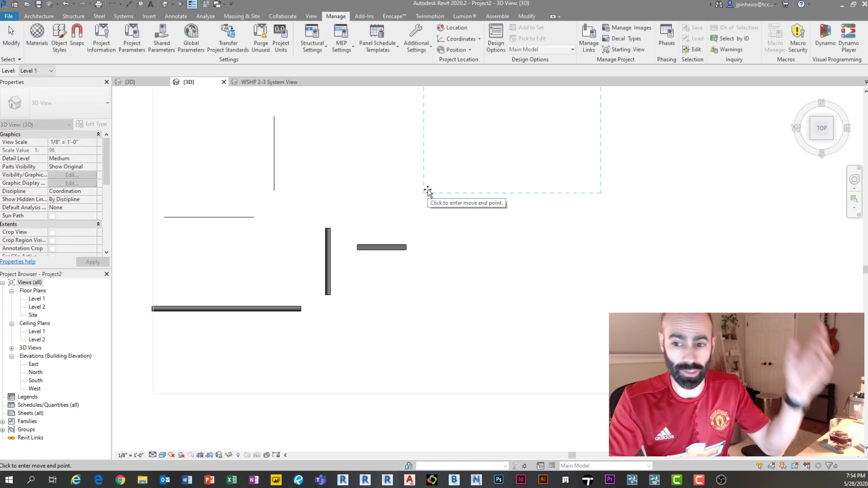
{"action": "left_click", "coordinate": [397, 231]}
{"action": "key", "text": "Escape"}
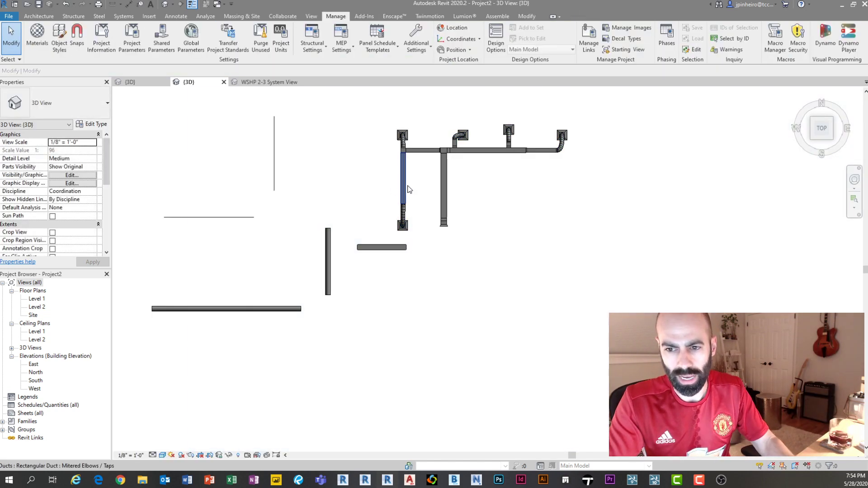
- Examine the Mitered Elbows / Taps routing preferences on the pasted branch's westernmost vertical duct, and look through Project2's duct types
{"action": "left_click", "coordinate": [92, 124]}
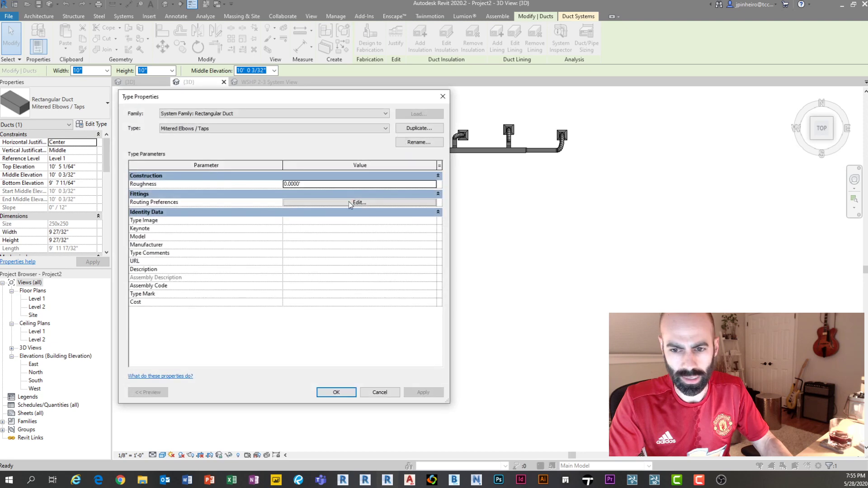
{"action": "left_click", "coordinate": [352, 202]}
{"action": "left_click_drag", "start_coordinate": [515, 210], "coordinate": [516, 161]}
{"action": "left_click", "coordinate": [521, 127]}
{"action": "left_click", "coordinate": [444, 96]}
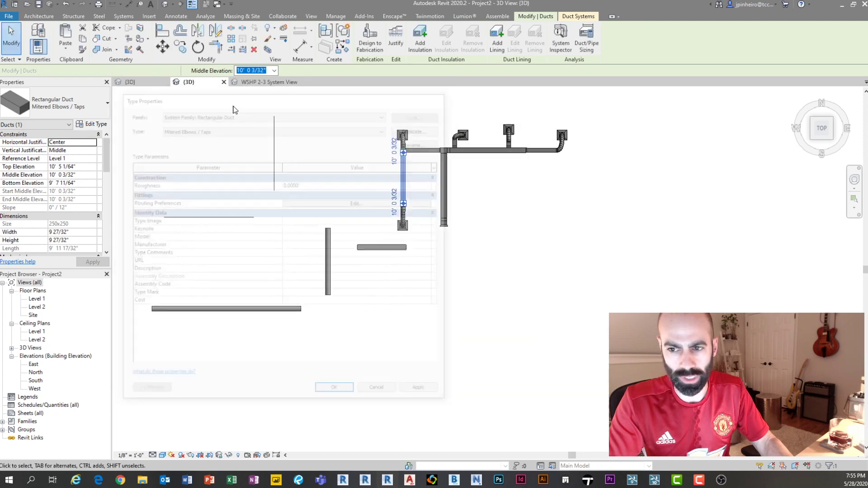
{"action": "left_click", "coordinate": [68, 106]}
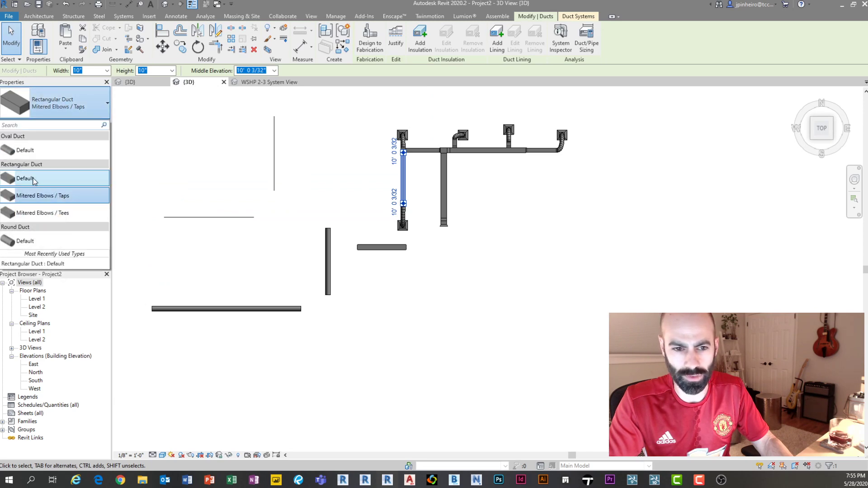
- Examine the pasted duct branch and its fittings in Project2's 3D view from an isometric angle
{"action": "left_click", "coordinate": [438, 279]}
{"action": "scroll", "coordinate": [407, 241], "scroll_direction": "up", "scroll_amount": 1}
{"action": "middle_click_drag", "start_coordinate": [407, 242], "coordinate": [355, 265]}
{"action": "left_click", "coordinate": [403, 206]}
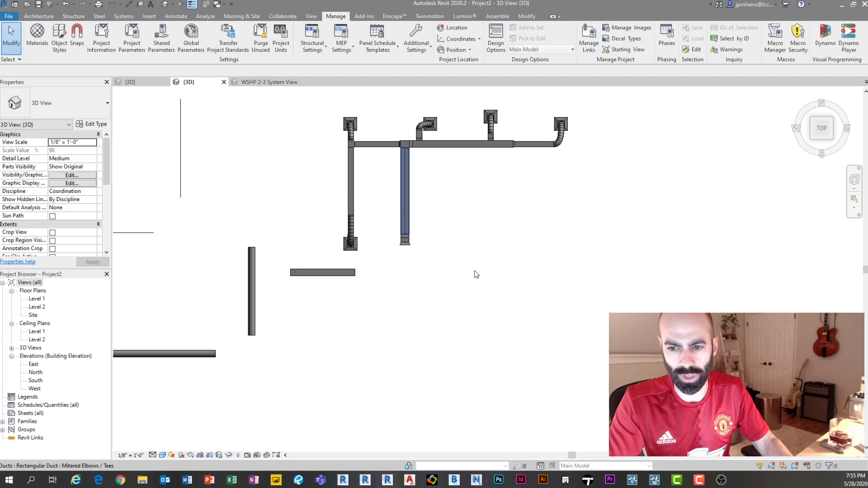
{"action": "middle_click_drag", "start_coordinate": [475, 272], "coordinate": [441, 185], "text": "shift"}
{"action": "left_click", "coordinate": [428, 236]}
{"action": "middle_click_drag", "start_coordinate": [429, 236], "coordinate": [439, 279]}
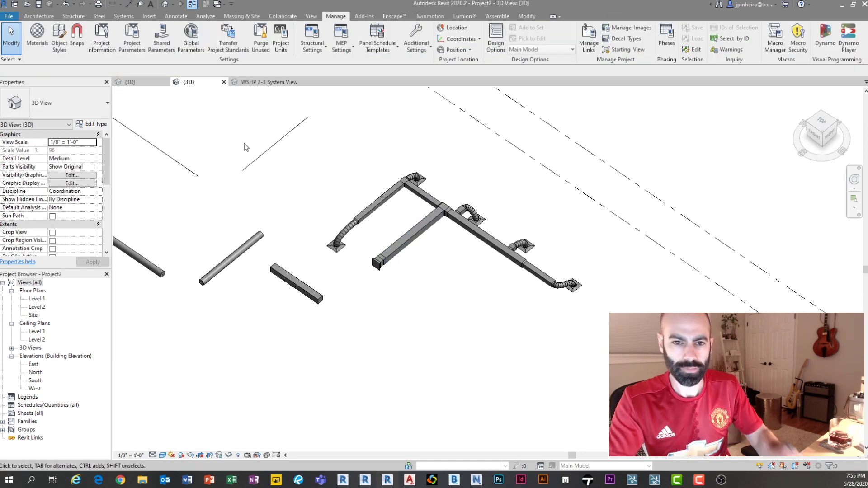
- Switch to the MEP System Design project's 3D view and examine the supply ducts connected to the main duct inside the building
{"action": "left_click", "coordinate": [149, 82]}
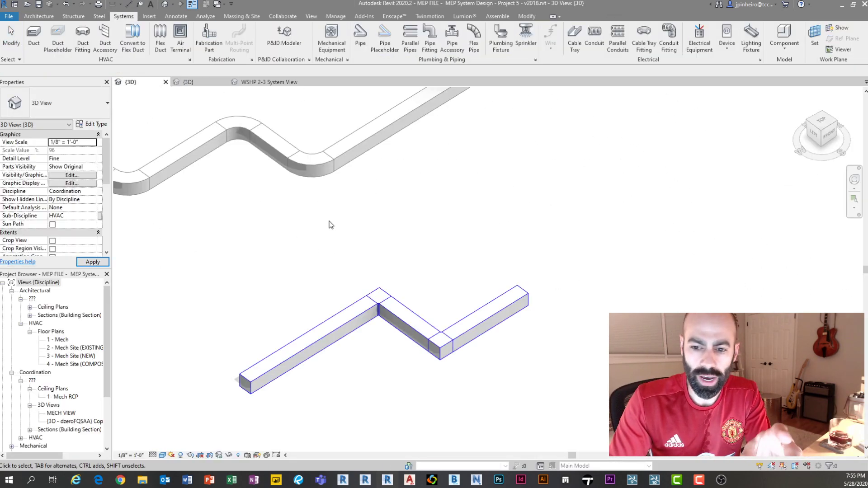
{"action": "scroll", "coordinate": [337, 242], "scroll_direction": "down", "scroll_amount": 2}
{"action": "middle_click_drag", "start_coordinate": [337, 243], "coordinate": [417, 234]}
{"action": "scroll", "coordinate": [224, 259], "scroll_direction": "up", "scroll_amount": 2}
{"action": "middle_click_drag", "start_coordinate": [225, 260], "coordinate": [250, 245]}
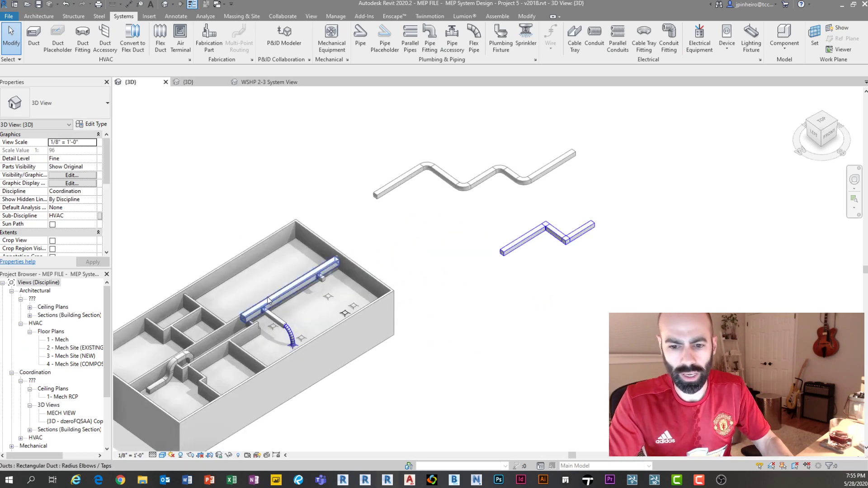
{"action": "key", "text": "Tab"}
{"action": "left_click", "coordinate": [278, 304]}
{"action": "mouse_move", "coordinate": [330, 319]}
{"action": "middle_mouse_down", "text": "shift"}
{"action": "mouse_move", "coordinate": [306, 311]}
{"action": "mouse_move", "coordinate": [345, 315]}
{"action": "middle_mouse_up", "text": "shift"}
{"action": "key", "text": "Escape"}
{"action": "scroll", "coordinate": [291, 306], "scroll_direction": "up", "scroll_amount": 3}
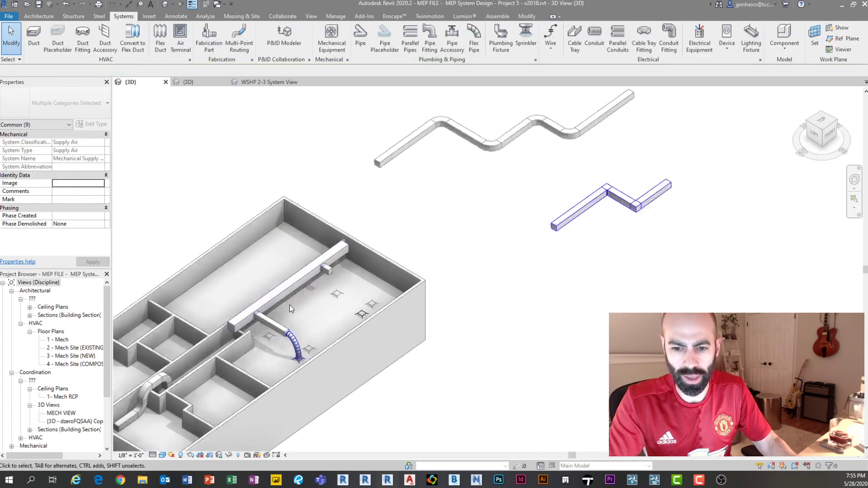
{"action": "middle_click_drag", "start_coordinate": [291, 306], "coordinate": [351, 253]}
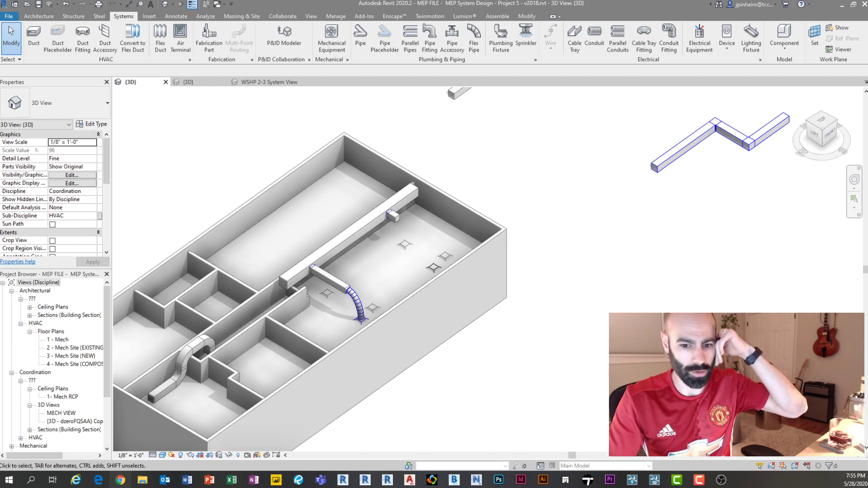
- Check the type properties of the building's long main rectangular duct and leave them without editing
{"action": "scroll", "coordinate": [647, 243], "scroll_direction": "down", "scroll_amount": 2}
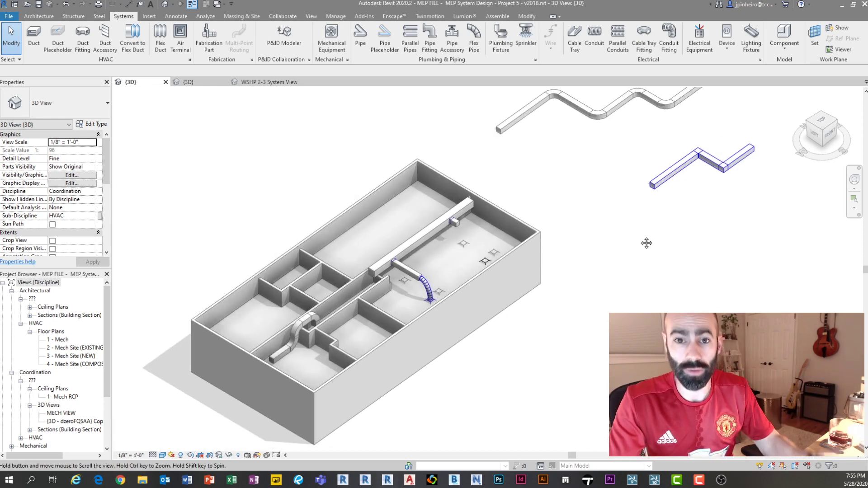
{"action": "scroll", "coordinate": [341, 186], "scroll_direction": "up", "scroll_amount": 2}
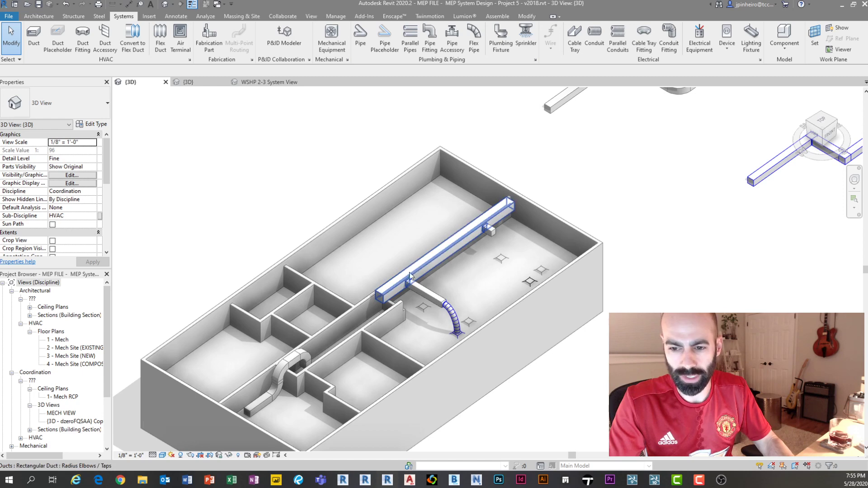
{"action": "left_click", "coordinate": [410, 276]}
{"action": "left_click", "coordinate": [92, 124]}
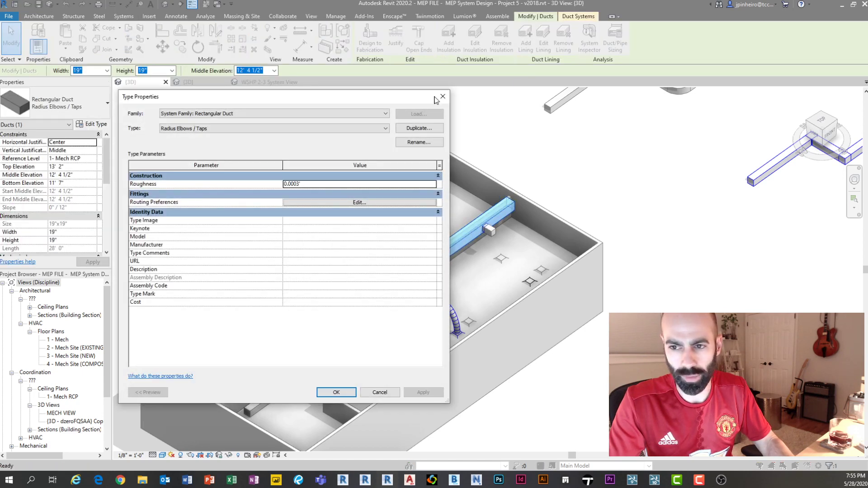
{"action": "left_click", "coordinate": [443, 97]}
{"action": "left_click", "coordinate": [586, 183]}
{"action": "middle_click_drag", "start_coordinate": [587, 182], "coordinate": [543, 173], "text": "shift"}
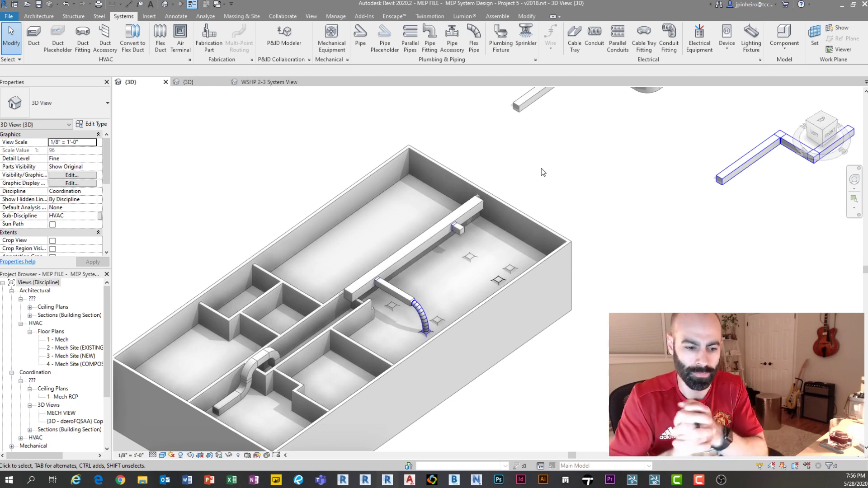
{"action": "scroll", "coordinate": [298, 158], "scroll_direction": "down", "scroll_amount": 3}
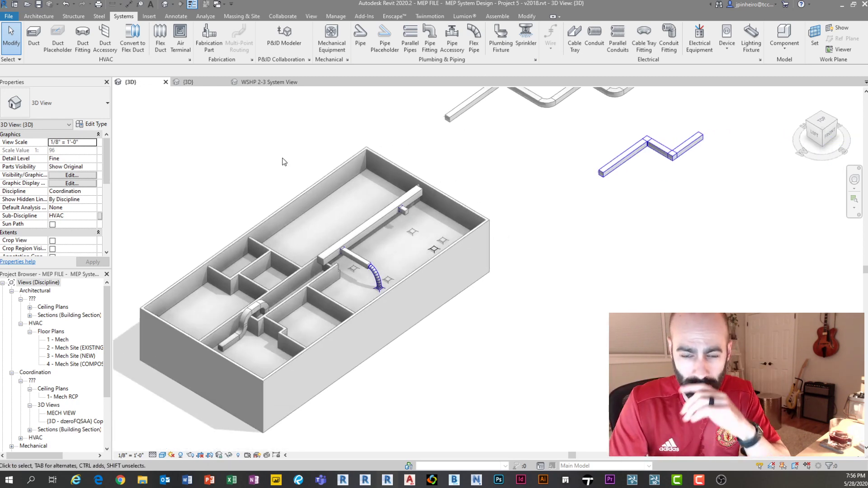
{"action": "middle_click_drag", "start_coordinate": [279, 197], "coordinate": [299, 191]}
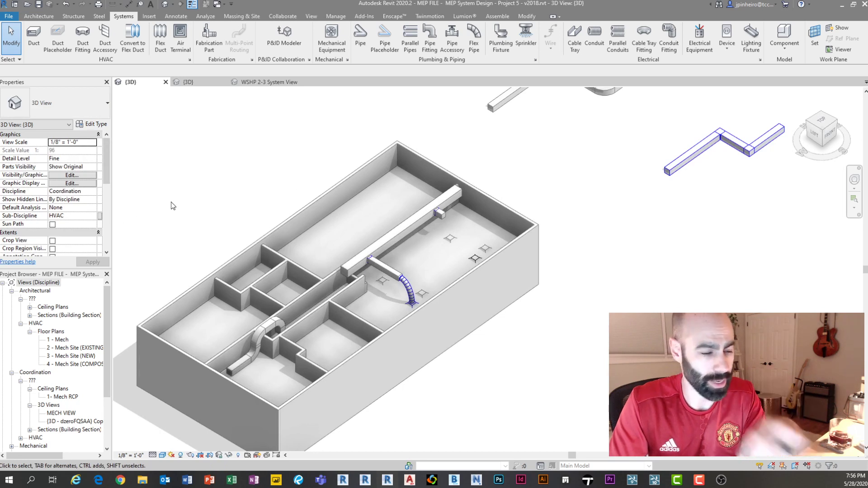
{"action": "scroll", "coordinate": [226, 188], "scroll_direction": "down", "scroll_amount": 1}
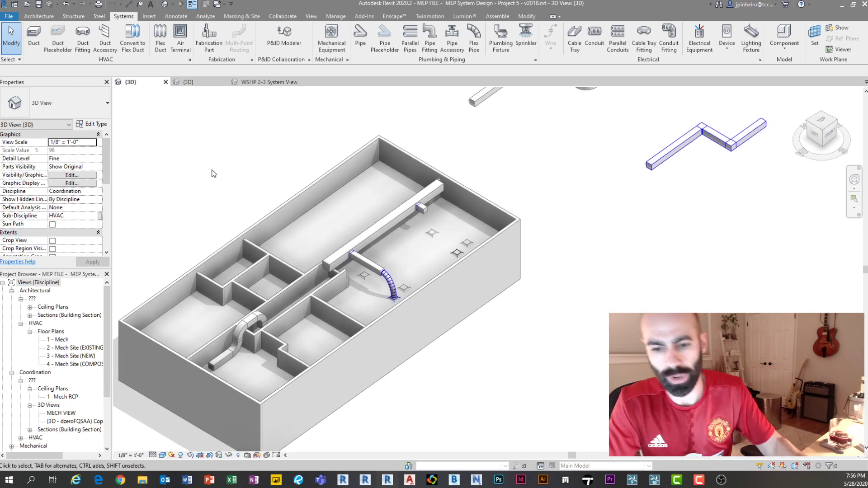
{"action": "middle_click_drag", "start_coordinate": [451, 207], "coordinate": [415, 216], "text": "shift"}
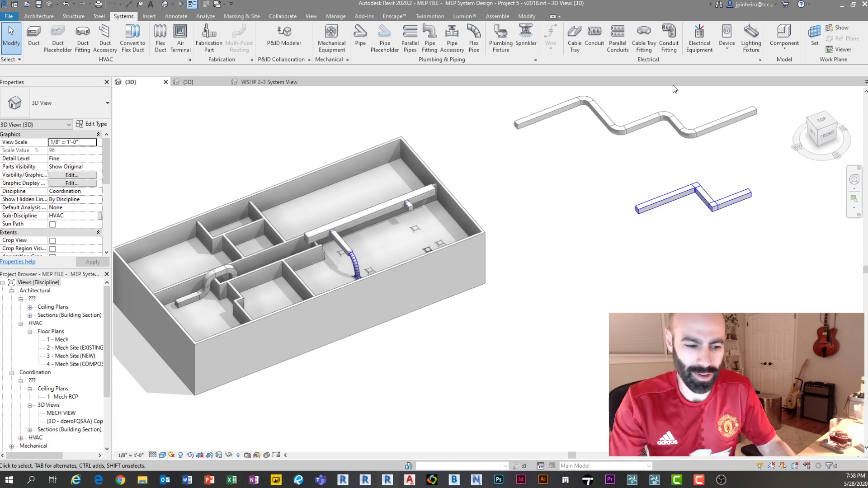
{"action": "scroll", "coordinate": [519, 246], "scroll_direction": "down", "scroll_amount": 3}
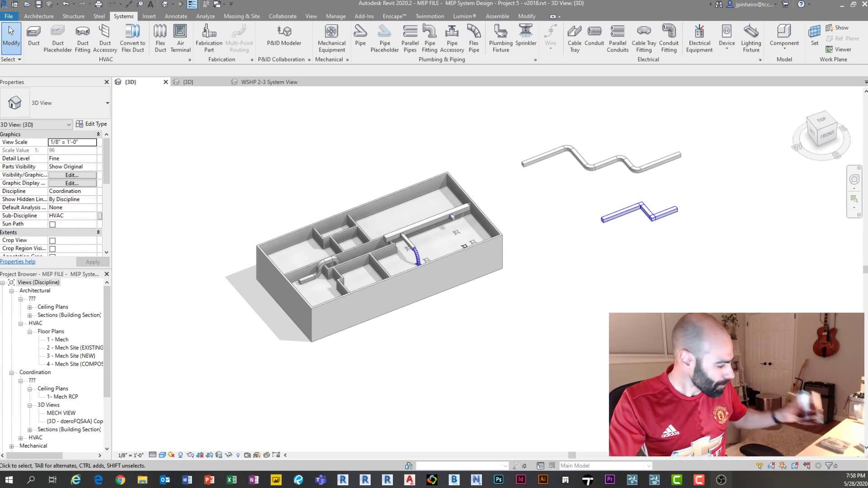
{"action": "middle_click_drag", "start_coordinate": [324, 170], "coordinate": [311, 172]}
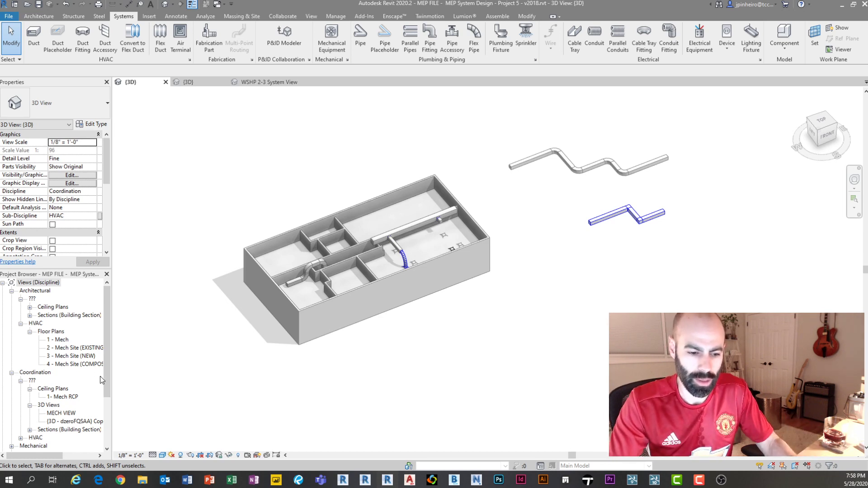
- Open the 1- Mech RCP ceiling plan with the Main Floor underlay image
{"action": "left_click_drag", "start_coordinate": [108, 379], "coordinate": [112, 401]}
{"action": "double_click", "coordinate": [63, 372]}
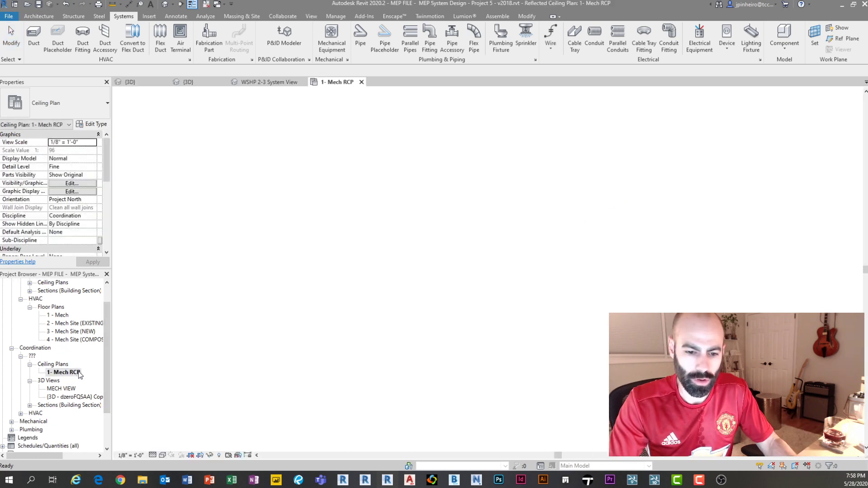
{"action": "left_click", "coordinate": [346, 364]}
{"action": "scroll", "coordinate": [346, 364], "scroll_direction": "up", "scroll_amount": 1}
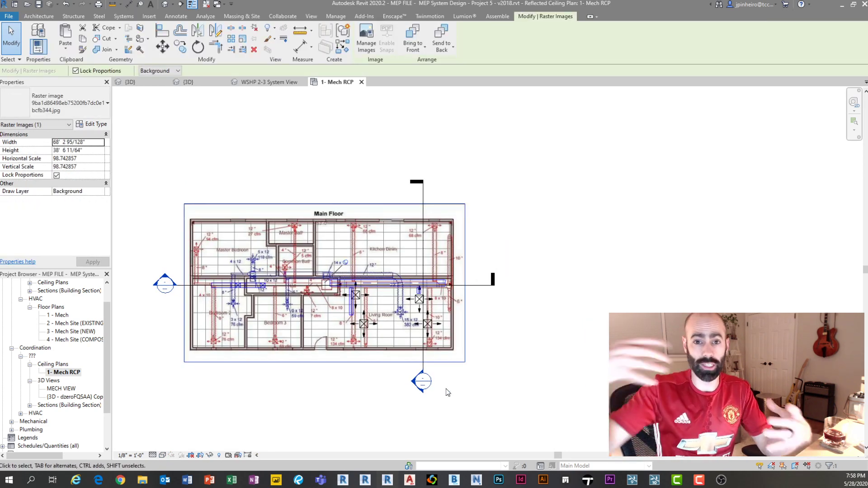
{"action": "scroll", "coordinate": [350, 345], "scroll_direction": "up", "scroll_amount": 1}
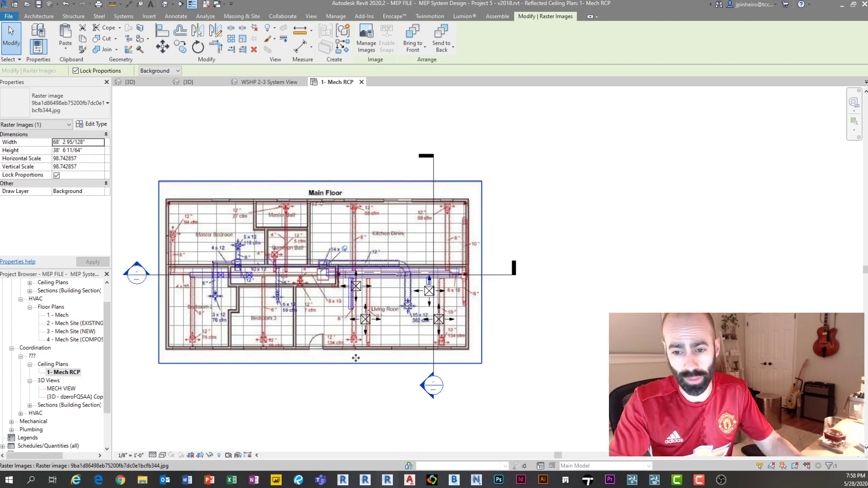
{"action": "left_click", "coordinate": [348, 397]}
- Delete the ducts and duct fitting along the living room side of the plan, filtering the selection to Duct Fittings and Ducts
{"action": "left_click_drag", "start_coordinate": [520, 161], "coordinate": [398, 296]}
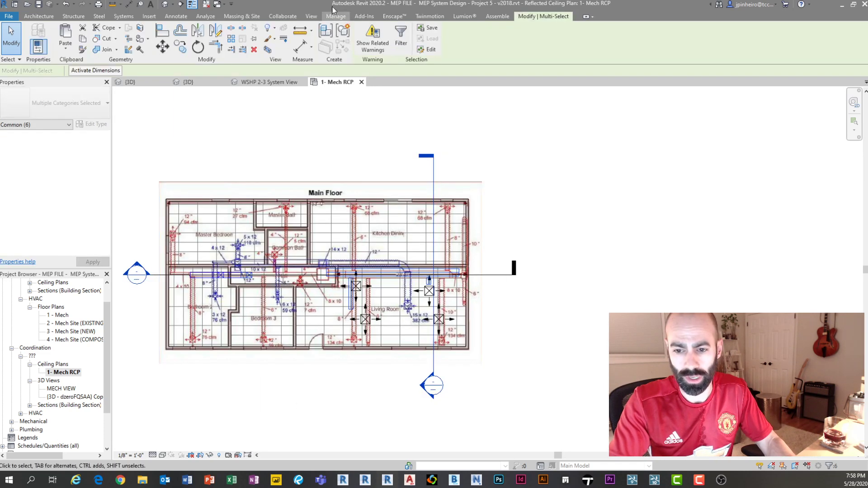
{"action": "left_click", "coordinate": [401, 38]}
{"action": "left_click", "coordinate": [493, 195]}
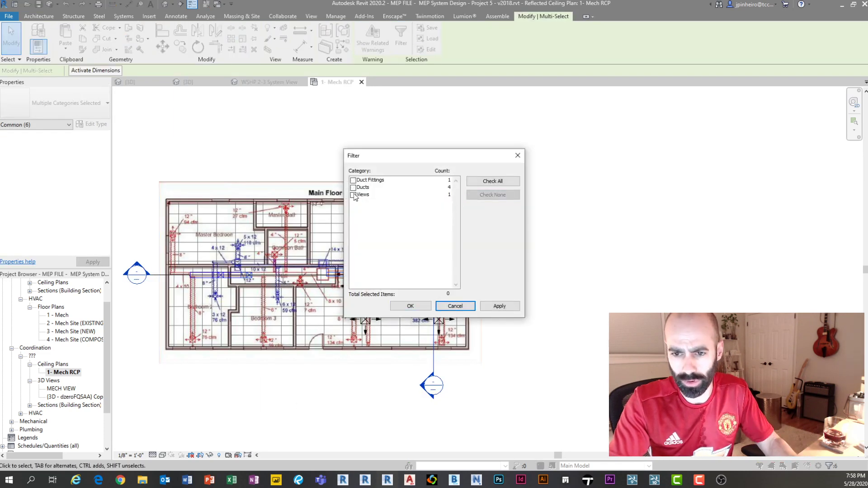
{"action": "left_click", "coordinate": [353, 181]}
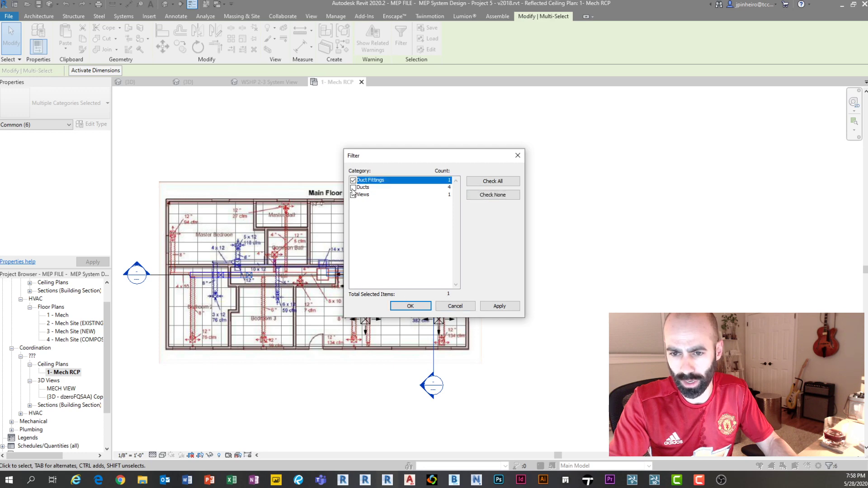
{"action": "left_click", "coordinate": [354, 187]}
{"action": "left_click", "coordinate": [410, 307]}
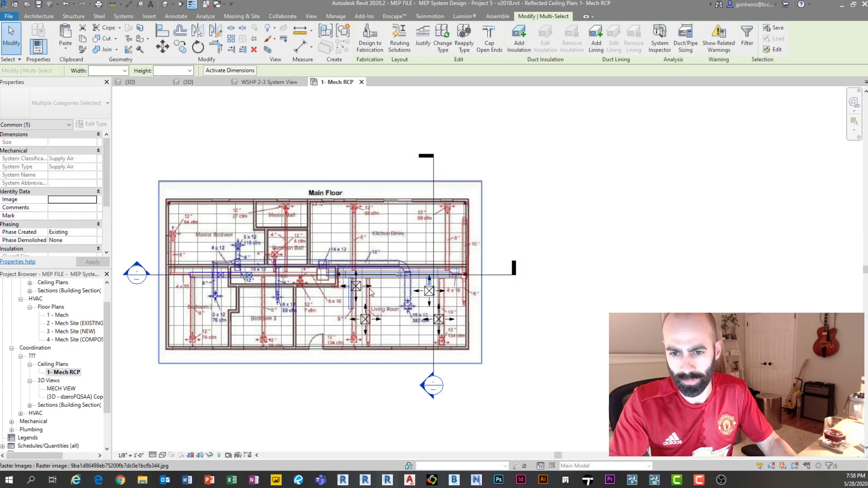
{"action": "key", "text": "Delete"}
{"action": "scroll", "coordinate": [335, 313], "scroll_direction": "up", "scroll_amount": 2}
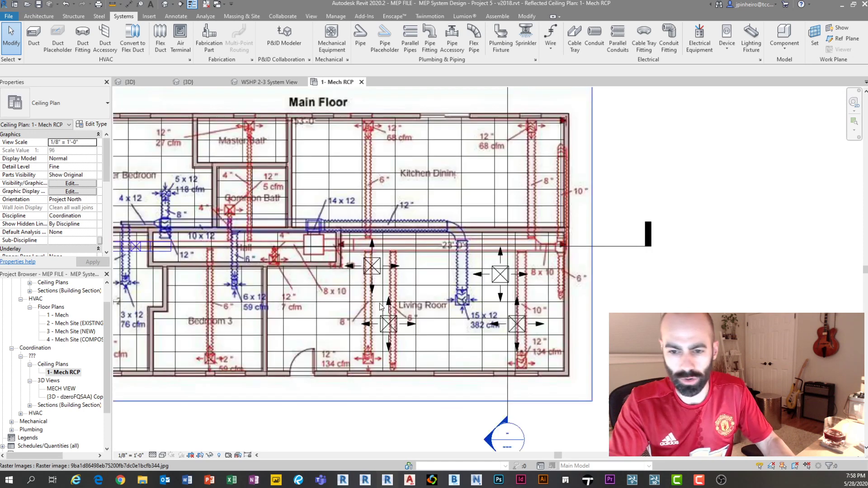
{"action": "middle_click_drag", "start_coordinate": [374, 298], "coordinate": [411, 312]}
{"action": "scroll", "coordinate": [411, 311], "scroll_direction": "down", "scroll_amount": 1}
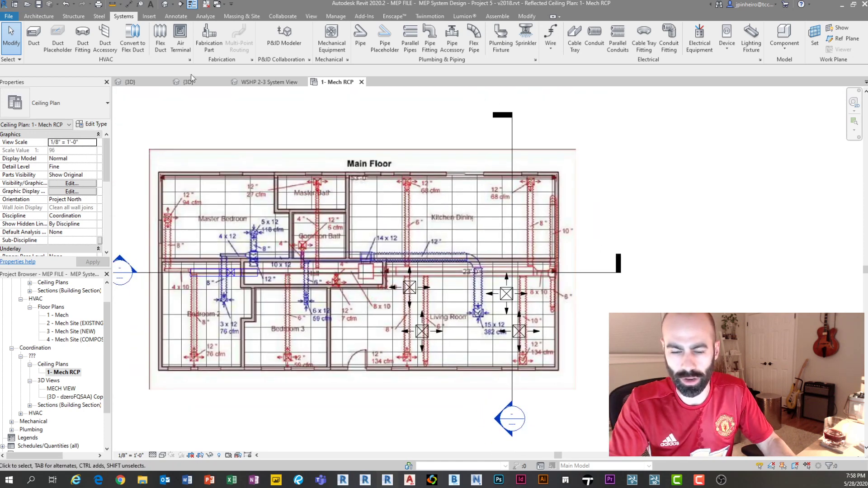
{"action": "left_click", "coordinate": [34, 36]}
{"action": "scroll", "coordinate": [379, 284], "scroll_direction": "up", "scroll_amount": 1}
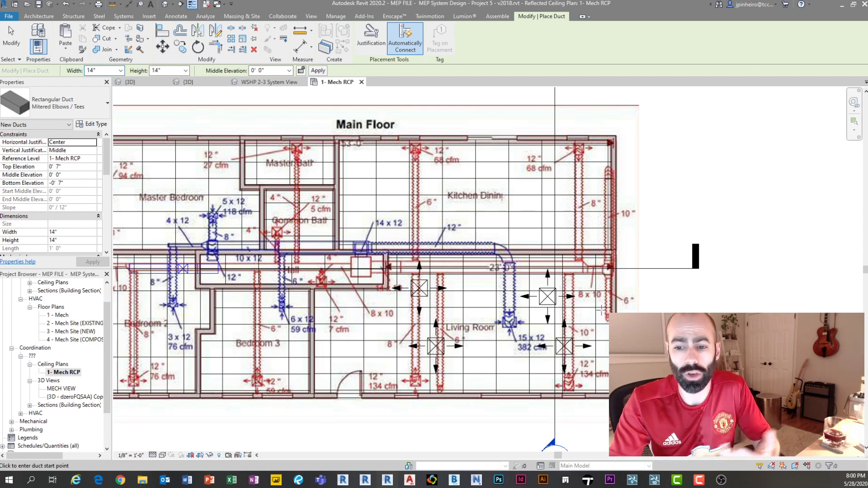
{"action": "middle_click_drag", "start_coordinate": [452, 314], "coordinate": [465, 311]}
{"action": "scroll", "coordinate": [380, 287], "scroll_direction": "down", "scroll_amount": 2}
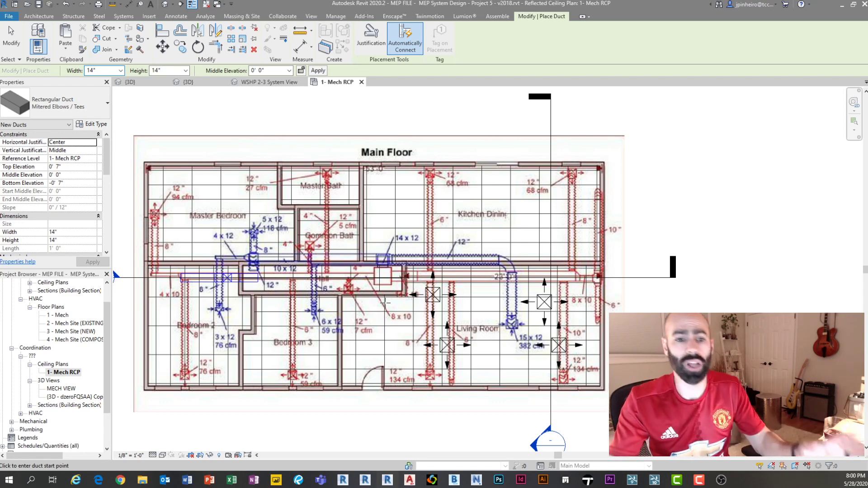
{"action": "scroll", "coordinate": [425, 294], "scroll_direction": "up", "scroll_amount": 1}
{"action": "scroll", "coordinate": [287, 297], "scroll_direction": "down", "scroll_amount": 1}
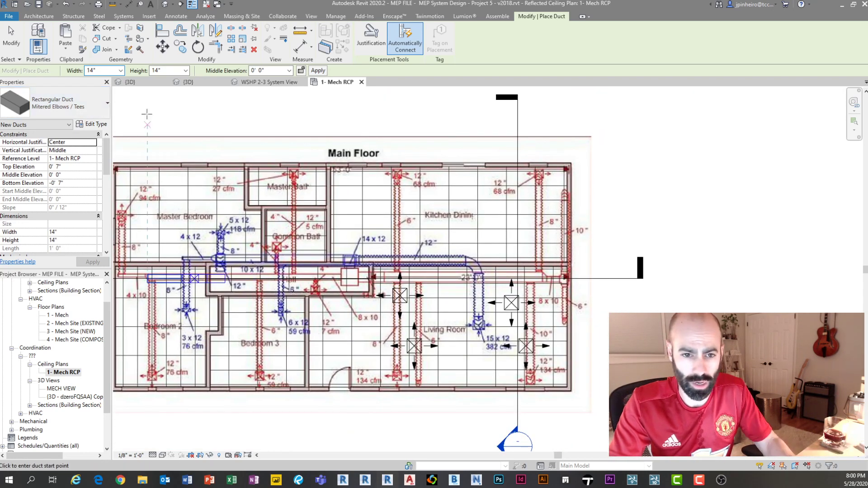
{"action": "left_click", "coordinate": [76, 159]}
{"action": "left_click", "coordinate": [92, 159]}
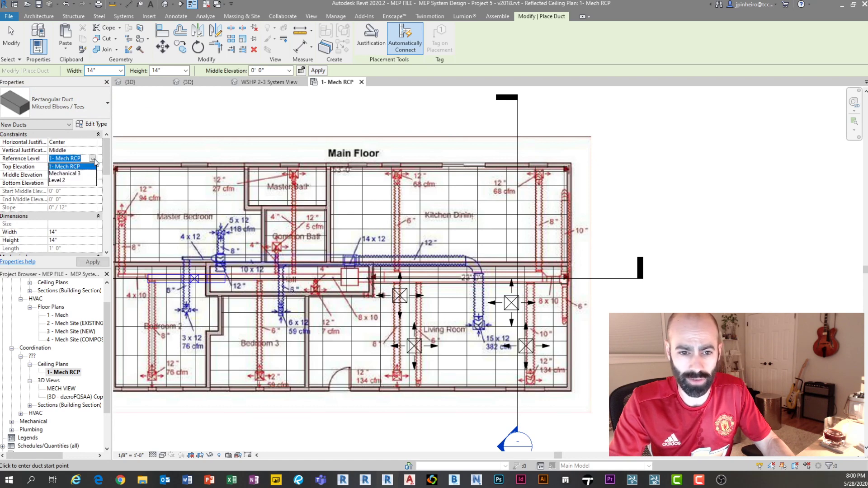
{"action": "left_click", "coordinate": [95, 167]}
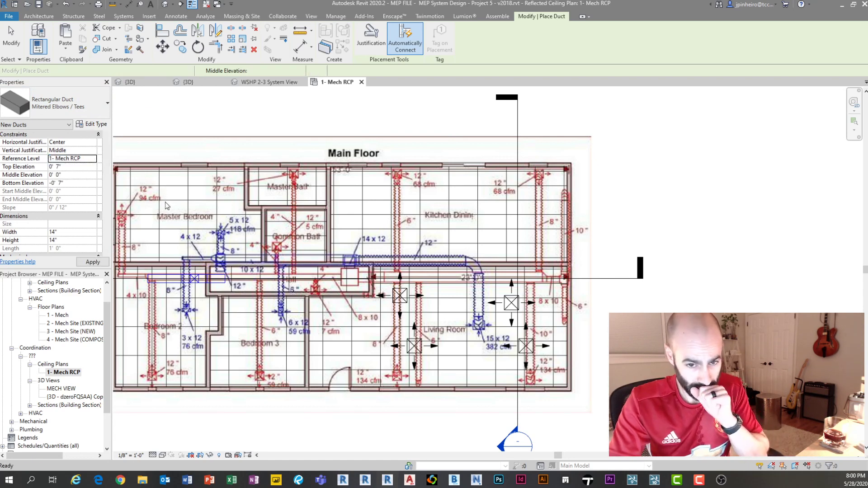
{"action": "key", "text": "Escape"}
{"action": "key", "text": "Escape"}
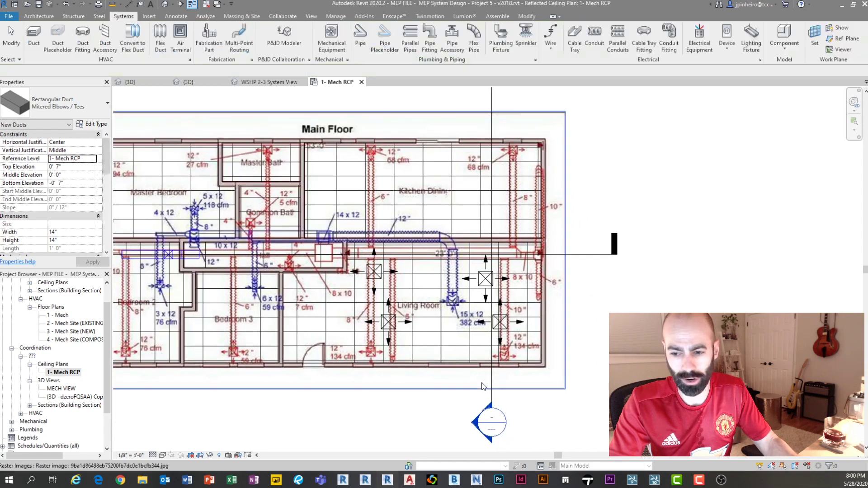
- Open Section 1 from the ceiling plan and examine the 1- Mech RCP level in relation to Level 2 and the ceiling
{"action": "double_click", "coordinate": [497, 418]}
{"action": "middle_click_drag", "start_coordinate": [655, 267], "coordinate": [577, 274]}
{"action": "scroll", "coordinate": [577, 275], "scroll_direction": "up", "scroll_amount": 1}
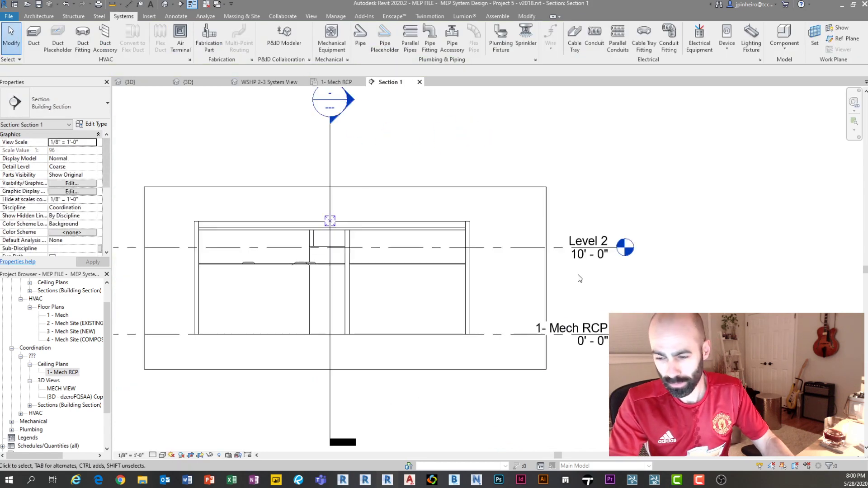
{"action": "left_click", "coordinate": [521, 336]}
{"action": "scroll", "coordinate": [589, 357], "scroll_direction": "up", "scroll_amount": 2}
{"action": "middle_click_drag", "start_coordinate": [588, 372], "coordinate": [631, 357]}
{"action": "key", "text": "Escape"}
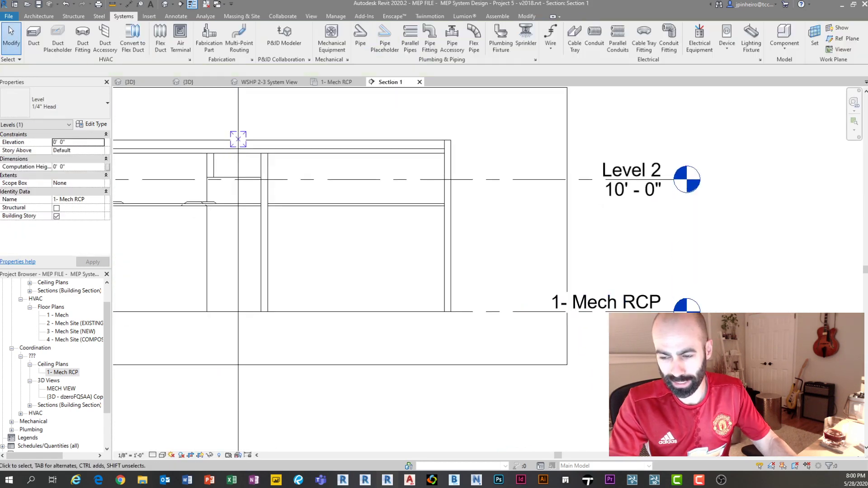
{"action": "left_click", "coordinate": [494, 319]}
{"action": "middle_click_drag", "start_coordinate": [471, 189], "coordinate": [491, 222]}
{"action": "scroll", "coordinate": [535, 288], "scroll_direction": "down", "scroll_amount": 1}
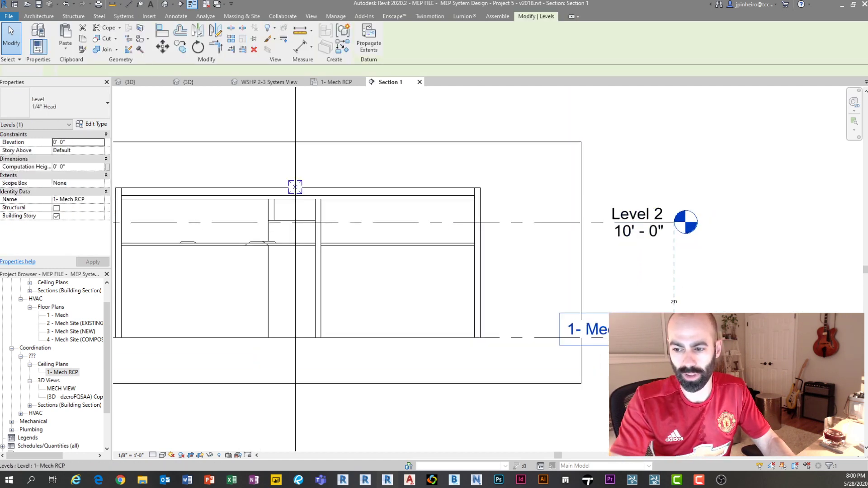
{"action": "key", "text": "Escape"}
{"action": "left_click", "coordinate": [607, 337]}
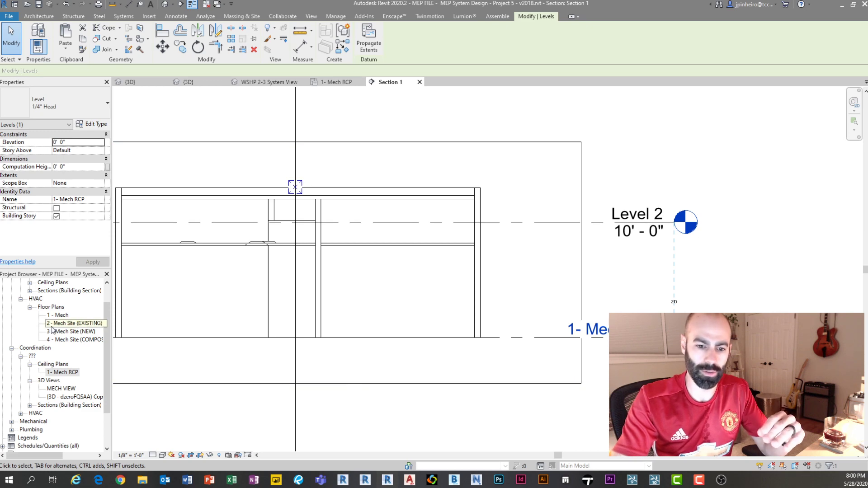
- Return to the 1- Mech RCP ceiling plan and start a rectangular duct with a middle elevation of 9' 0"
{"action": "scroll", "coordinate": [90, 340], "scroll_direction": "up", "scroll_amount": 1}
{"action": "double_click", "coordinate": [63, 397]}
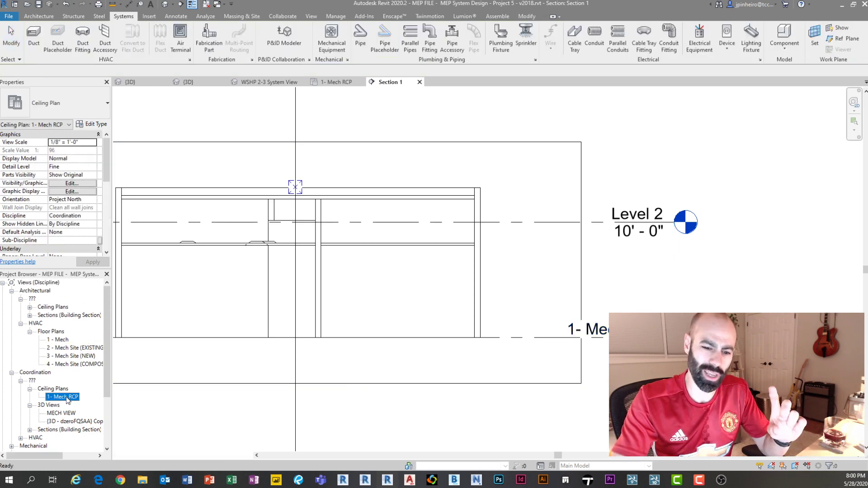
{"action": "left_click", "coordinate": [123, 17]}
{"action": "left_click", "coordinate": [34, 40]}
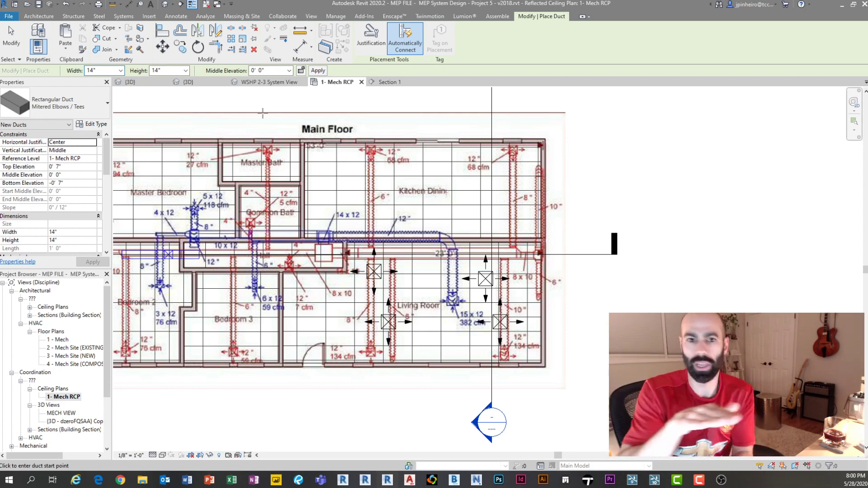
{"action": "left_click", "coordinate": [267, 70]}
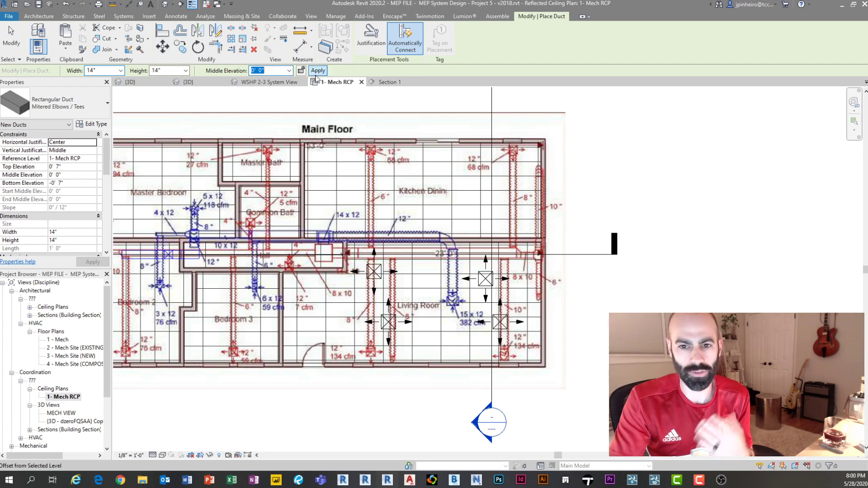
{"action": "left_click", "coordinate": [288, 71]}
{"action": "left_click", "coordinate": [257, 86]}
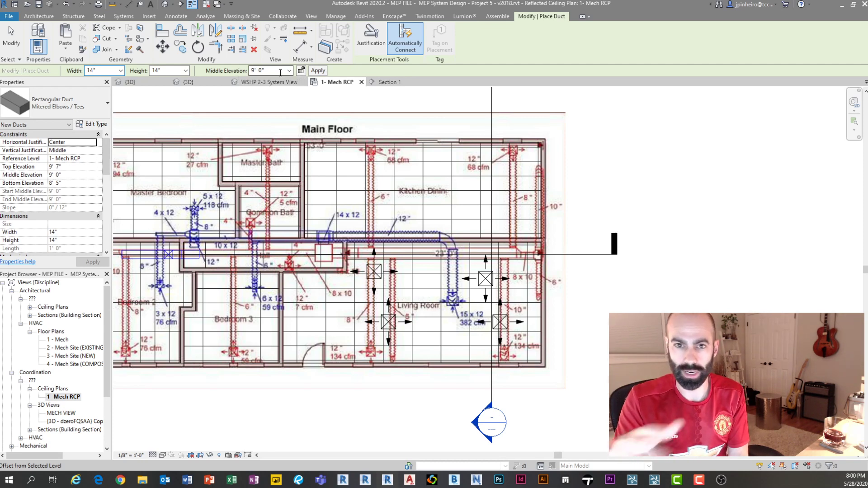
{"action": "middle_click_drag", "start_coordinate": [301, 178], "coordinate": [273, 193]}
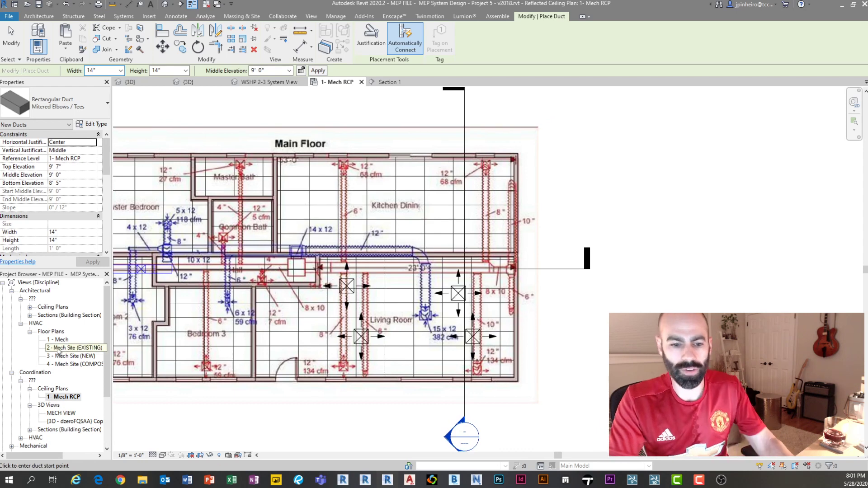
- In the 1 - Mech floor plan, draw a slightly sloping test duct at 9' 0" elevation above the stepped duct run
{"action": "double_click", "coordinate": [61, 340]}
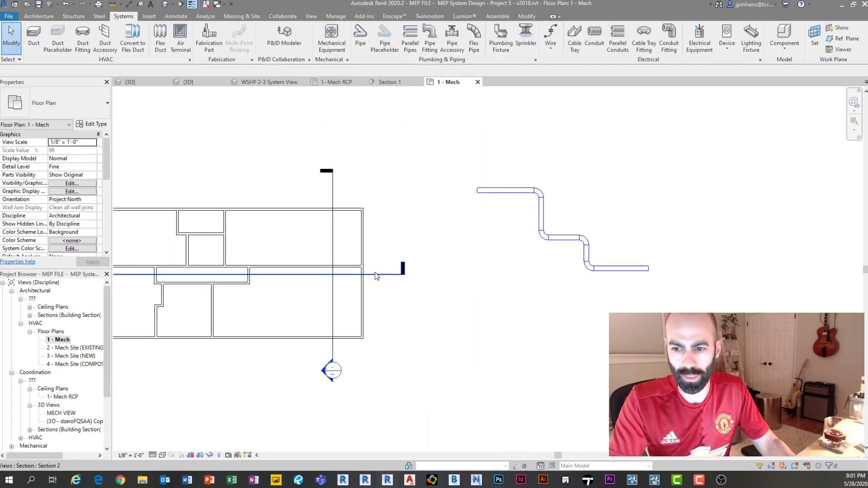
{"action": "left_click", "coordinate": [34, 36]}
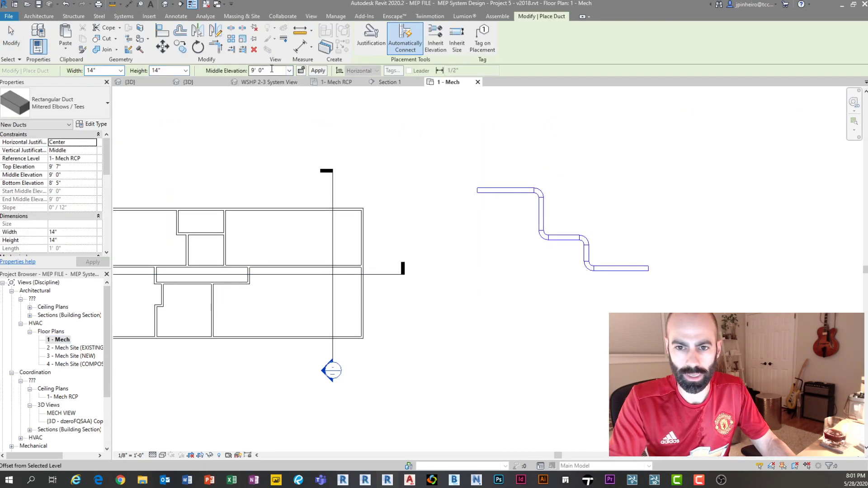
{"action": "left_click", "coordinate": [272, 69]}
{"action": "middle_click_drag", "start_coordinate": [362, 130], "coordinate": [321, 138]}
{"action": "left_click", "coordinate": [514, 170]}
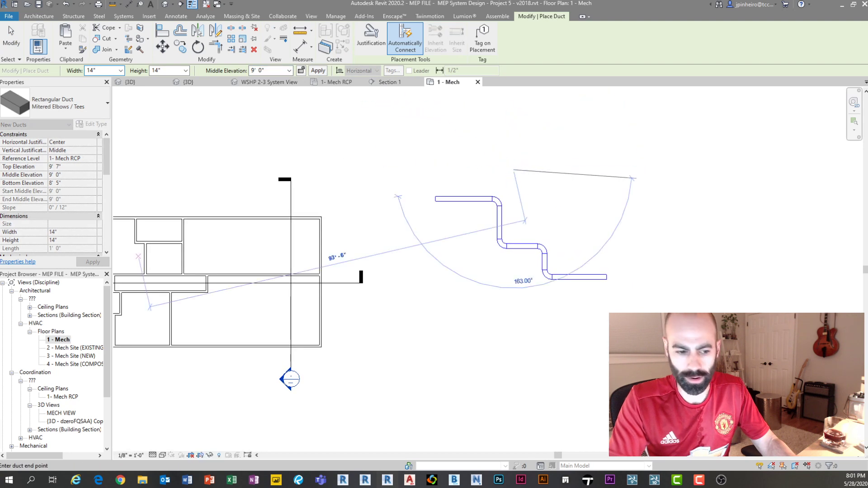
{"action": "left_click", "coordinate": [633, 178]}
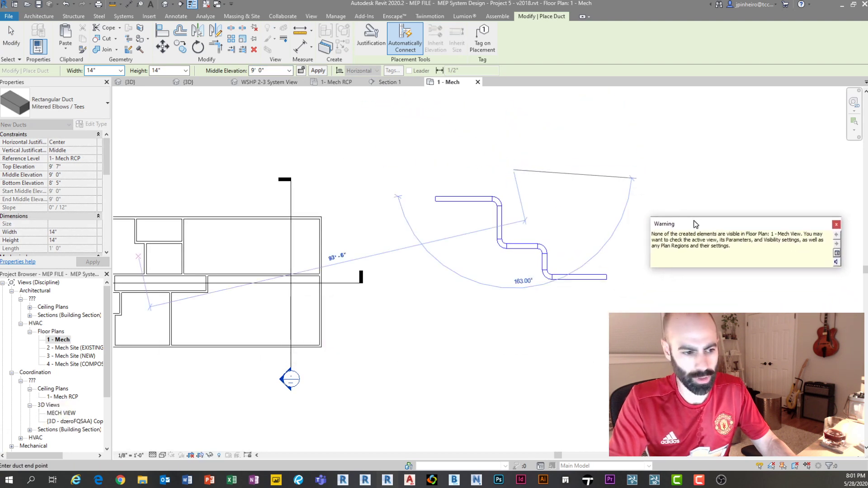
{"action": "left_click_drag", "start_coordinate": [694, 220], "coordinate": [696, 224]}
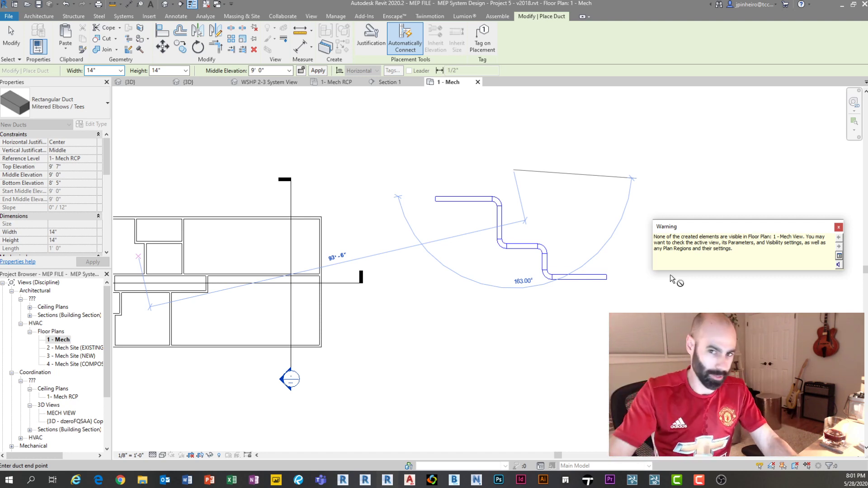
{"action": "key", "text": "Escape"}
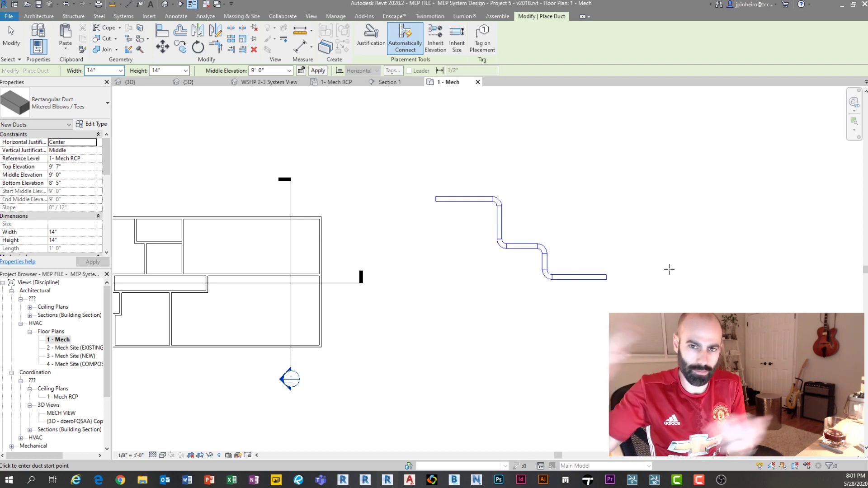
{"action": "left_click", "coordinate": [273, 71]}
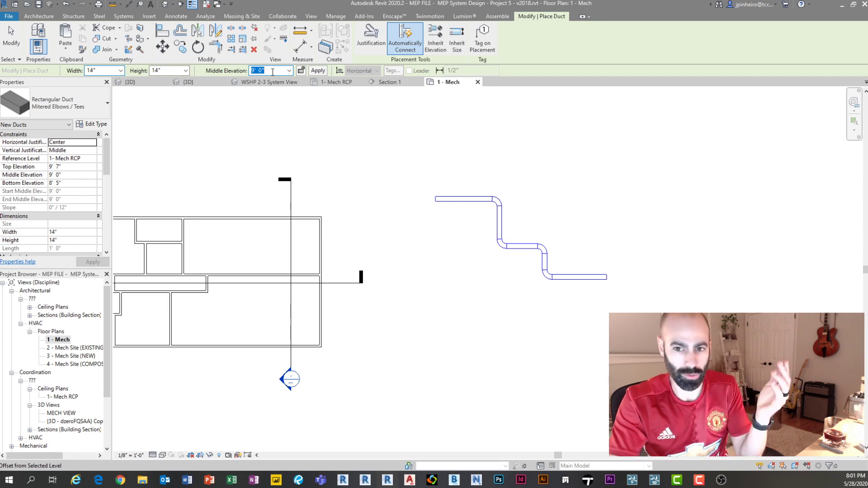
- Reopen the 1- Mech RCP ceiling plan and delete the stray test duct outside the building
{"action": "left_click", "coordinate": [66, 398]}
{"action": "double_click", "coordinate": [66, 398]}
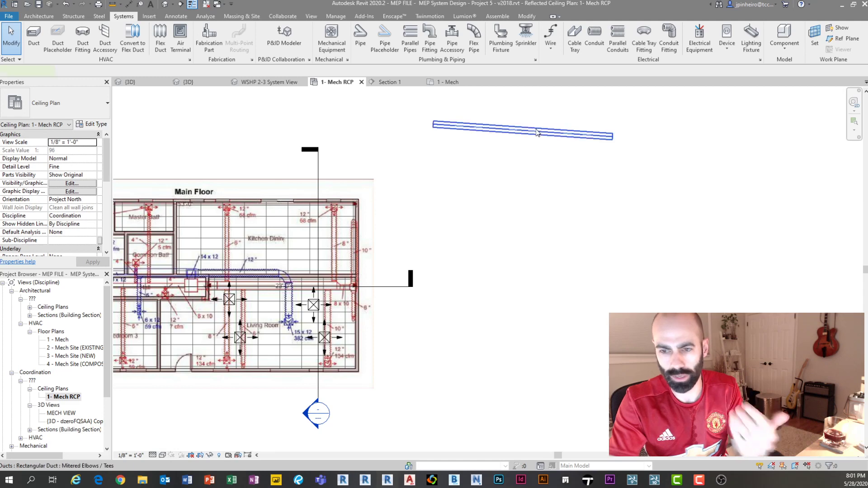
{"action": "left_click", "coordinate": [542, 122]}
{"action": "key", "text": "Delete"}
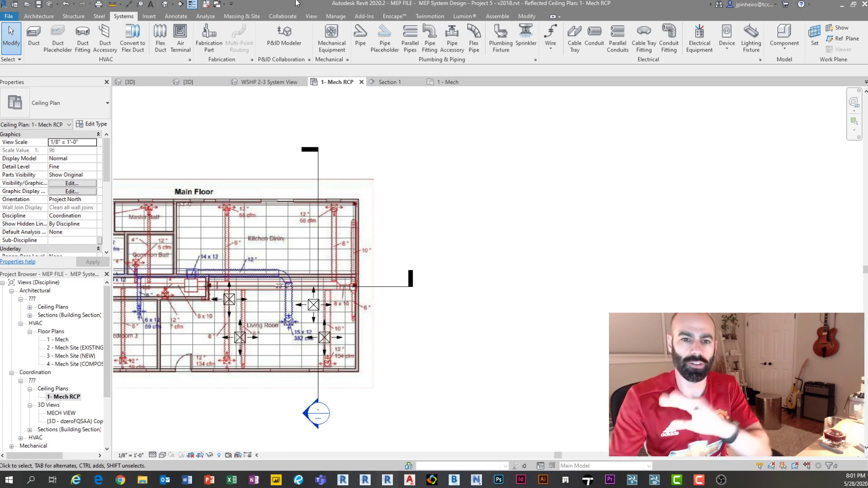
- Start a new rectangular duct in the ceiling plan and set its size to 14" wide by 12" high
{"action": "key", "text": "d"}
{"action": "key", "text": "t"}
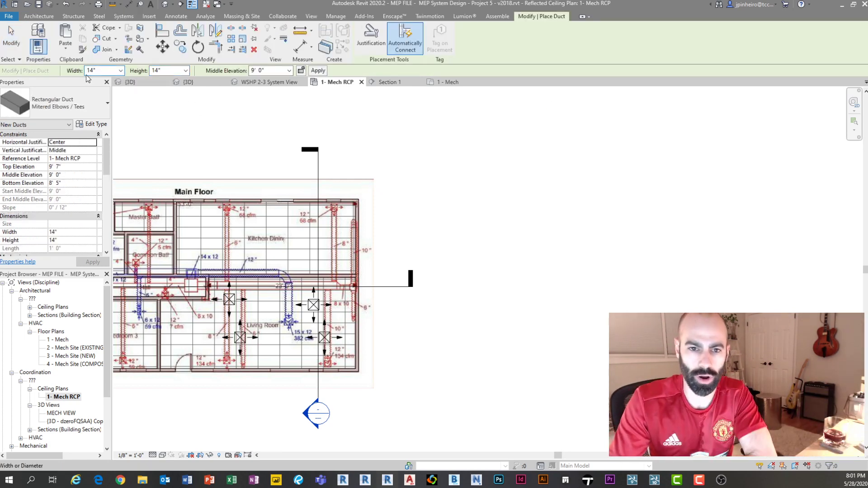
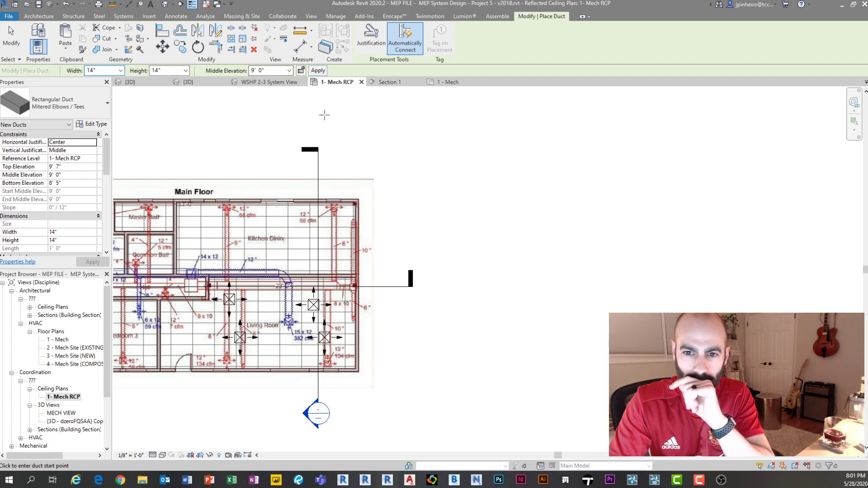
{"action": "scroll", "coordinate": [420, 148], "scroll_direction": "up", "scroll_amount": 3}
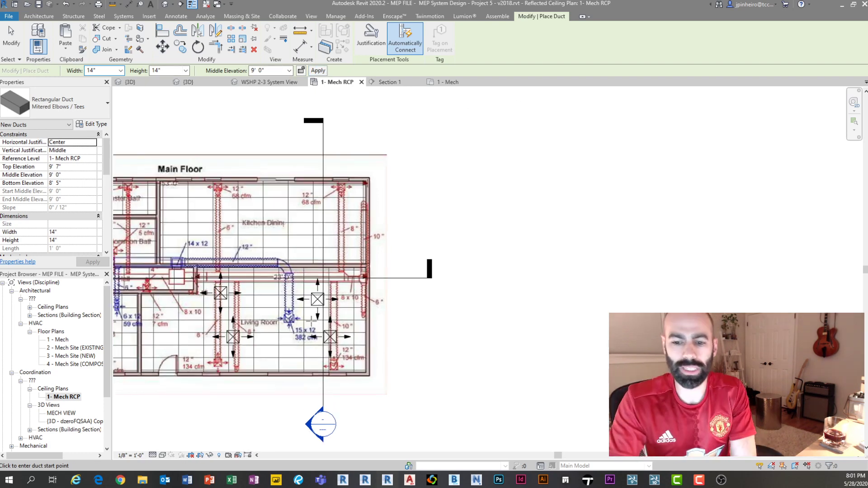
{"action": "scroll", "coordinate": [293, 204], "scroll_direction": "up", "scroll_amount": 2}
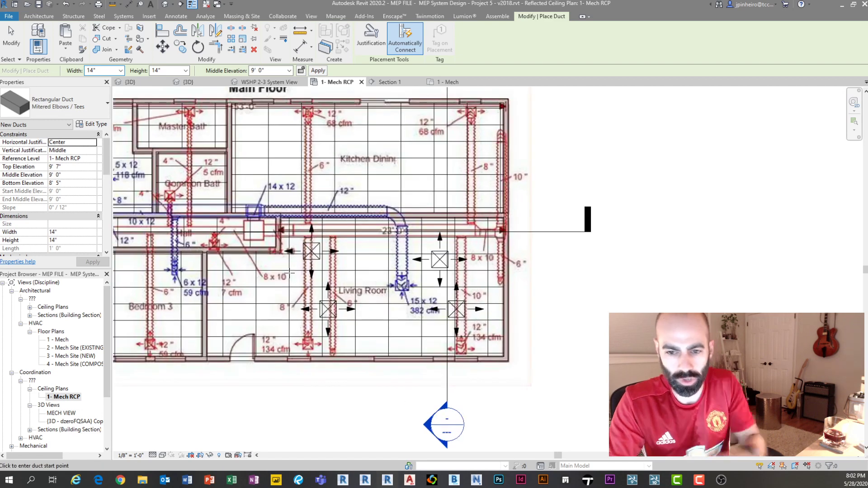
{"action": "left_click", "coordinate": [121, 71]}
{"action": "scroll", "coordinate": [126, 190], "scroll_direction": "down", "scroll_amount": 5}
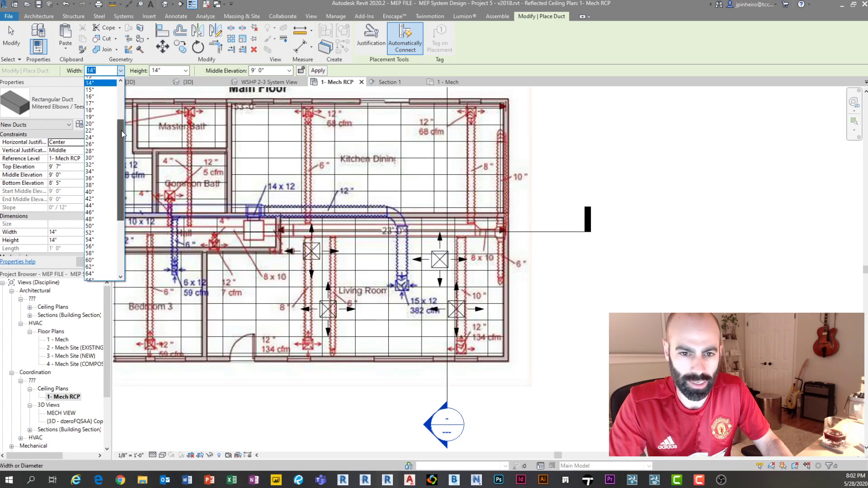
{"action": "left_click_drag", "start_coordinate": [126, 190], "coordinate": [127, 99]}
{"action": "left_click", "coordinate": [188, 71]}
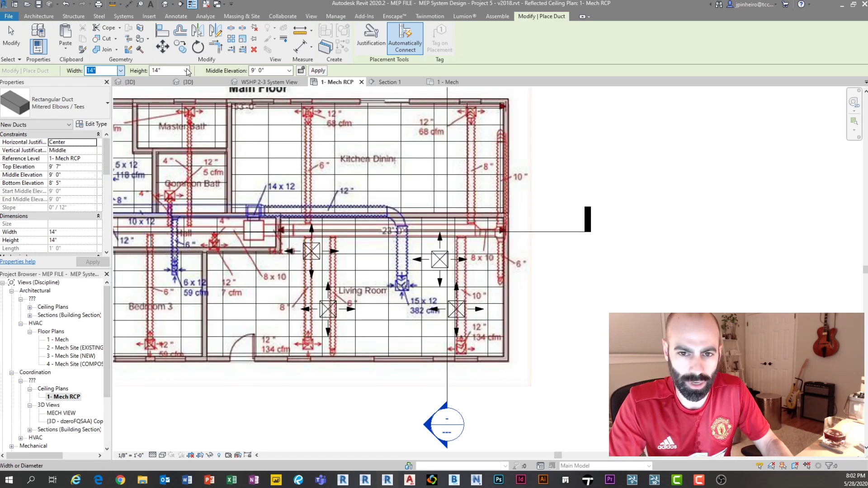
{"action": "left_click", "coordinate": [185, 70]}
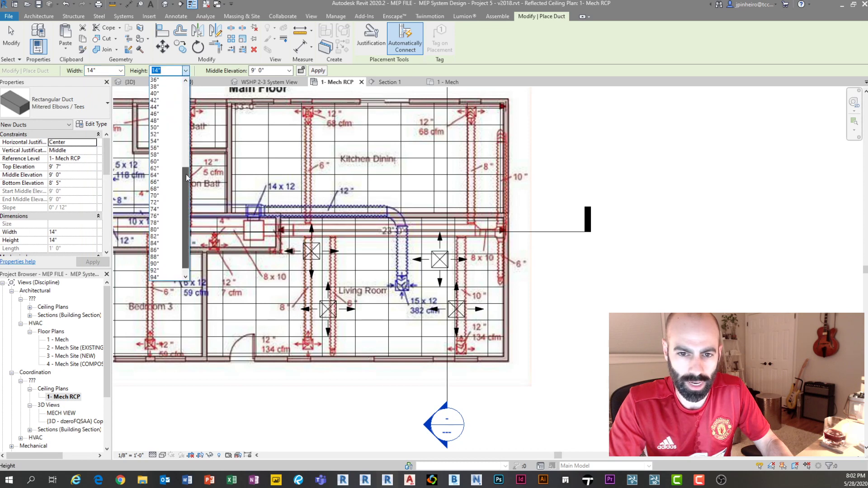
{"action": "left_click", "coordinate": [121, 71]}
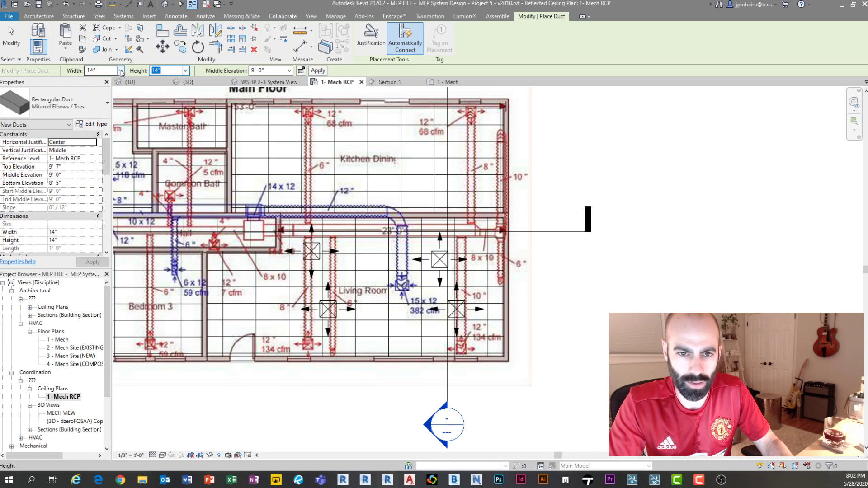
{"action": "left_click", "coordinate": [121, 71]}
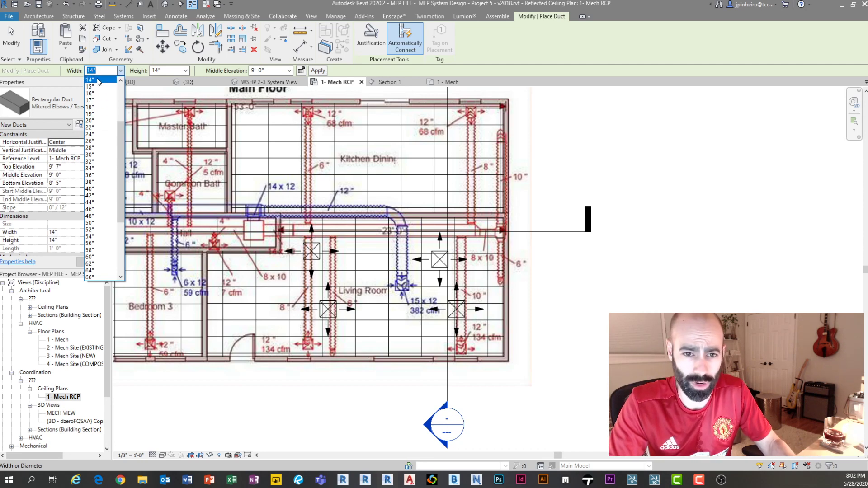
{"action": "left_click", "coordinate": [98, 80]}
{"action": "left_click", "coordinate": [185, 71]}
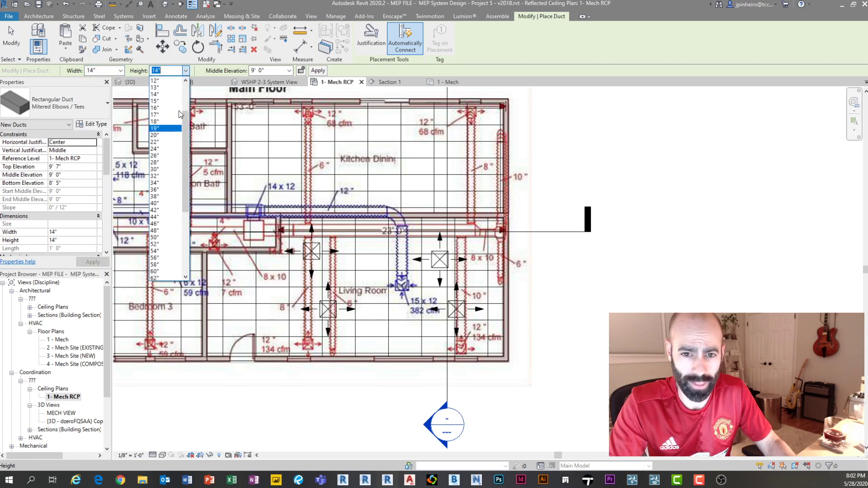
{"action": "left_click", "coordinate": [158, 107]}
{"action": "left_click", "coordinate": [186, 72]}
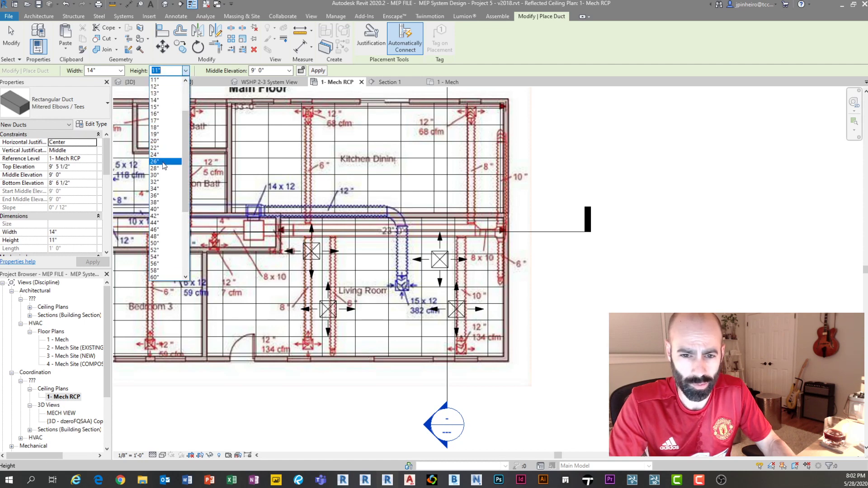
{"action": "left_click", "coordinate": [154, 86]}
- Draw the 14" x 12" duct about 17' long along the hall at 9' 0" elevation and finish the run
{"action": "scroll", "coordinate": [228, 218], "scroll_direction": "up", "scroll_amount": 4}
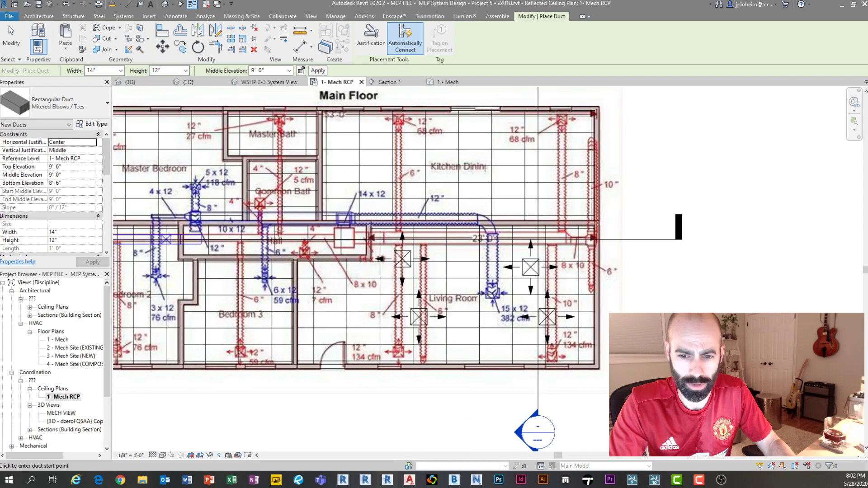
{"action": "scroll", "coordinate": [239, 233], "scroll_direction": "up", "scroll_amount": 1}
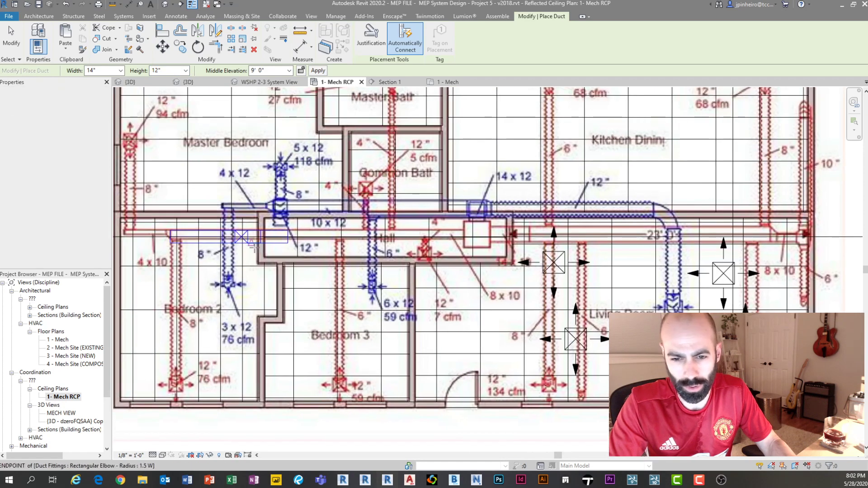
{"action": "scroll", "coordinate": [310, 238], "scroll_direction": "up", "scroll_amount": 2}
{"action": "scroll", "coordinate": [309, 238], "scroll_direction": "down", "scroll_amount": 3}
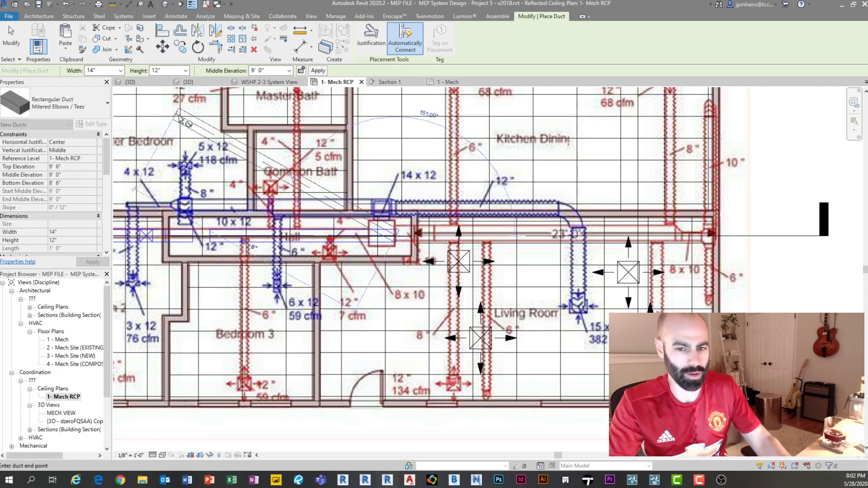
{"action": "key", "text": "Escape"}
{"action": "scroll", "coordinate": [423, 220], "scroll_direction": "down", "scroll_amount": 2}
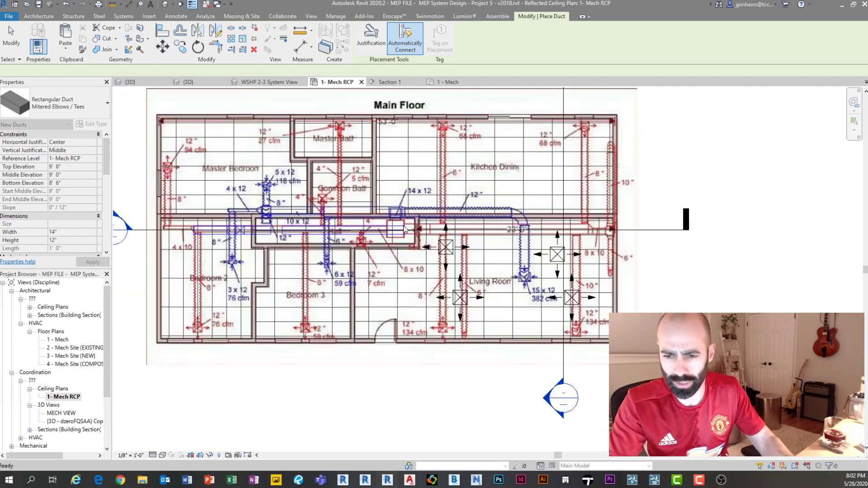
{"action": "key", "text": "Escape"}
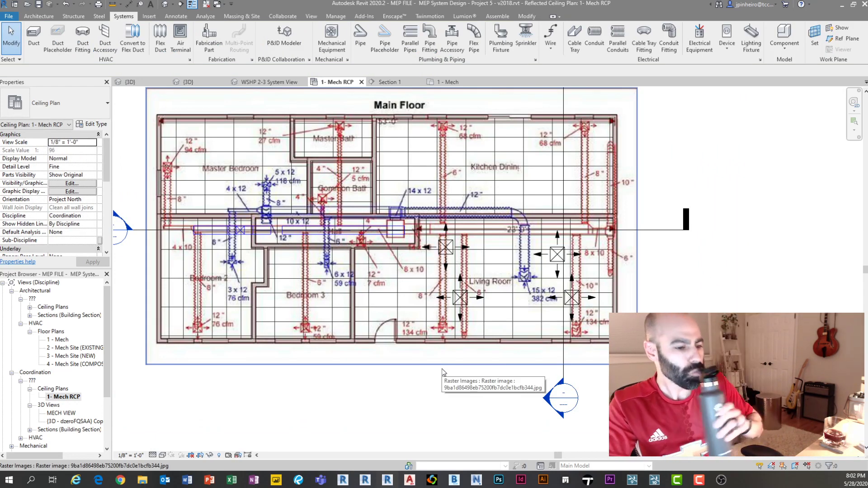
- Delete the Main Floor raster image from the ceiling plan
{"action": "left_click", "coordinate": [508, 369]}
{"action": "key", "text": "Delete"}
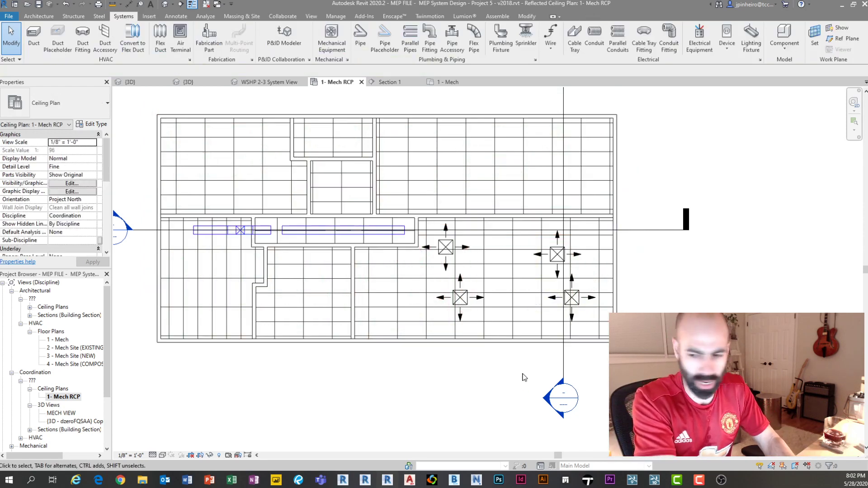
- Start a duct similar to the hall duct in the ceiling plan and set its size to 18" wide by 14" high
{"action": "scroll", "coordinate": [350, 282], "scroll_direction": "up", "scroll_amount": 1}
{"action": "scroll", "coordinate": [370, 243], "scroll_direction": "up", "scroll_amount": 1}
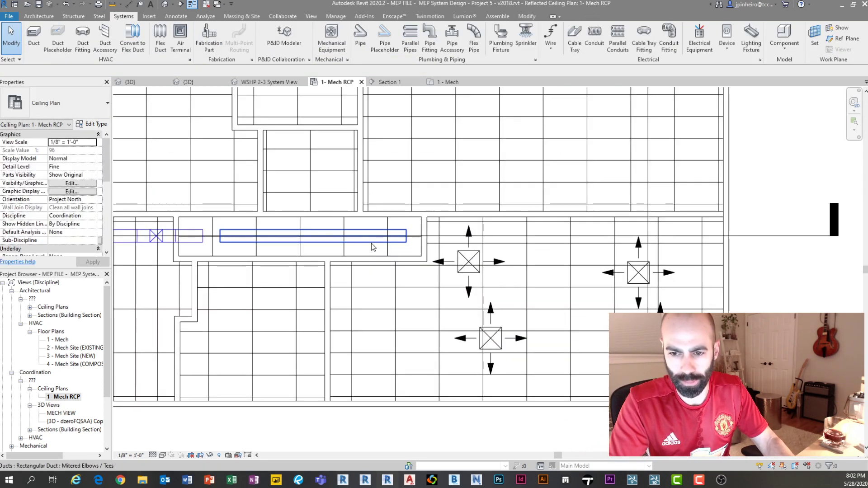
{"action": "left_click", "coordinate": [389, 243]}
{"action": "middle_click_drag", "start_coordinate": [390, 248], "coordinate": [379, 252]}
{"action": "key", "text": "c"}
{"action": "key", "text": "s"}
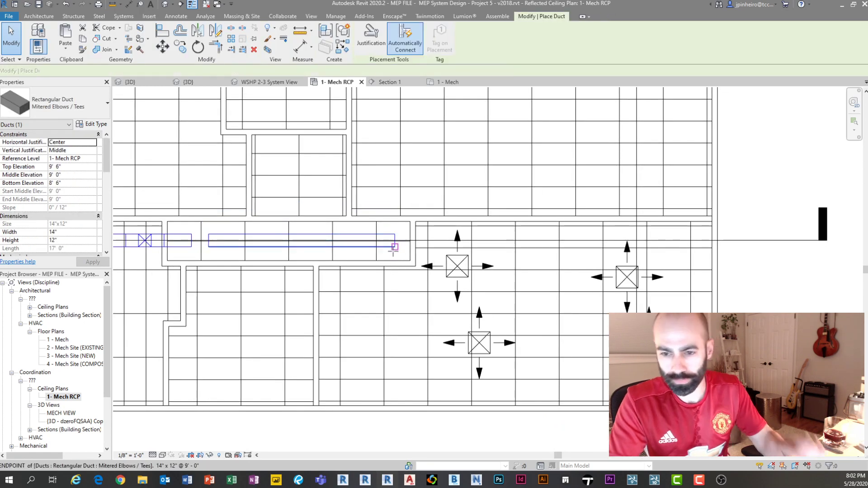
{"action": "left_click", "coordinate": [395, 240]}
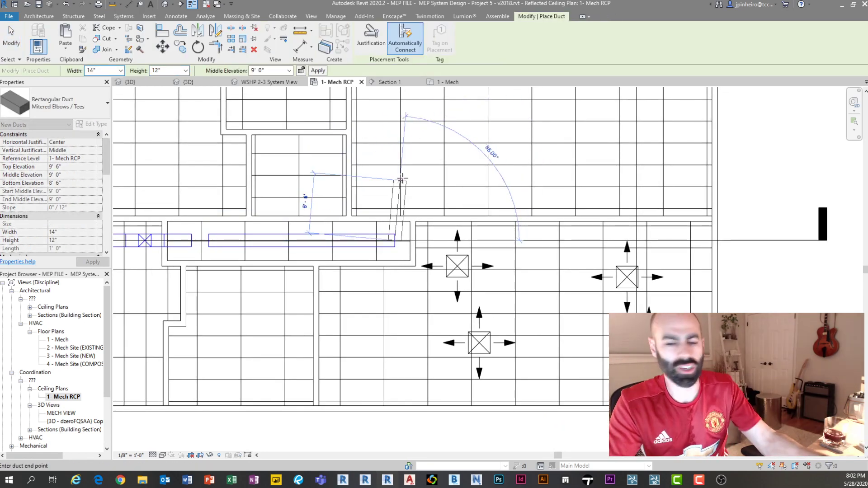
{"action": "key", "text": "Escape"}
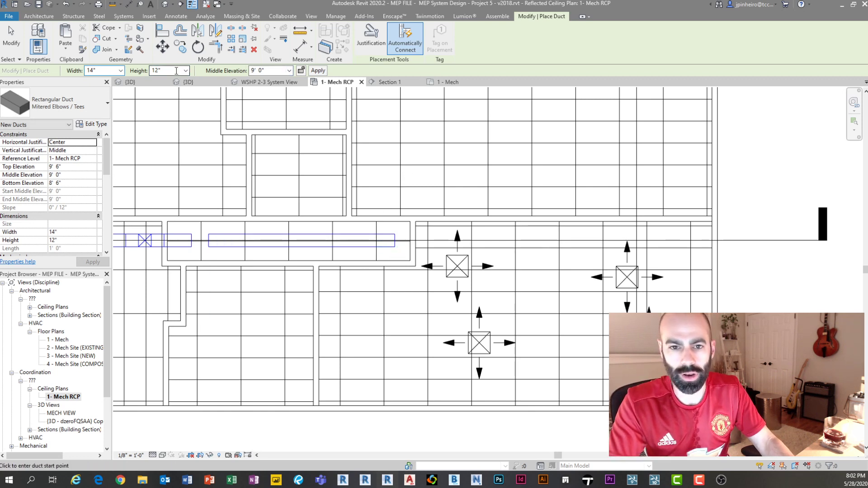
{"action": "left_click", "coordinate": [120, 71]}
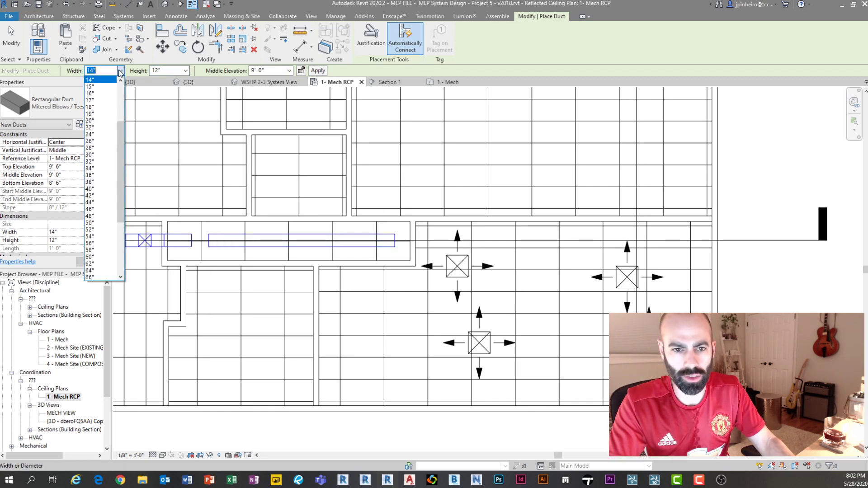
{"action": "left_click", "coordinate": [109, 106]}
{"action": "left_click", "coordinate": [186, 71]}
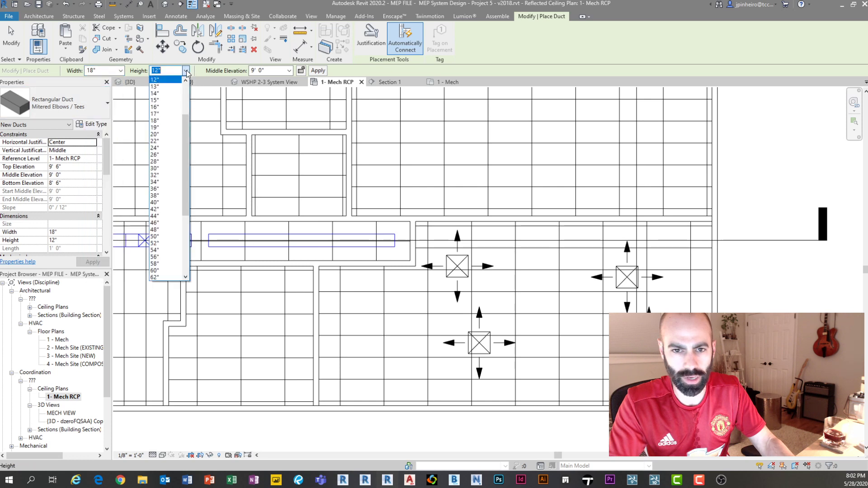
{"action": "left_click", "coordinate": [156, 93]}
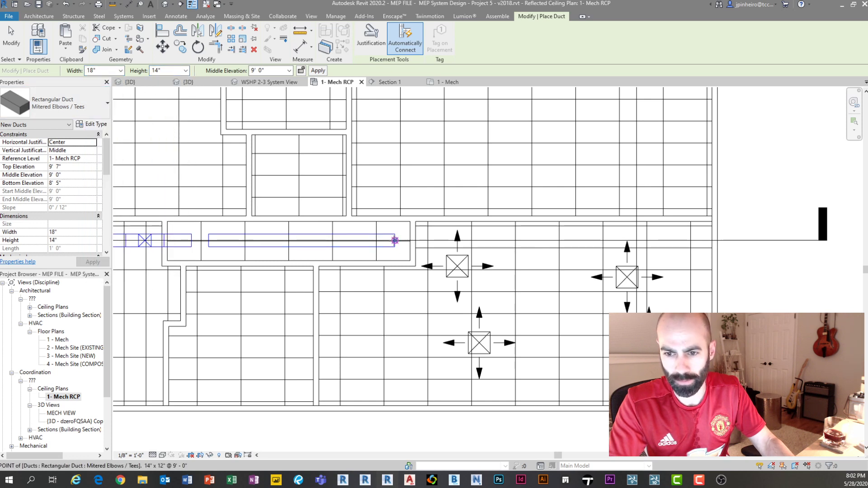
- Draw the 18" x 14" duct about 24' long from the hall duct's east end through the room with the diffusers
{"action": "left_click", "coordinate": [395, 240]}
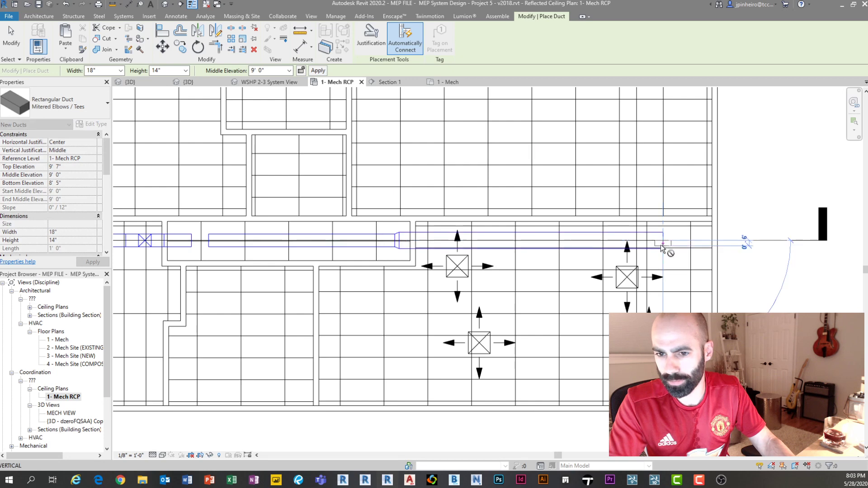
{"action": "left_click", "coordinate": [662, 247]}
{"action": "key", "text": "Escape"}
{"action": "key", "text": "Escape"}
- Examine the transition fitting between the 14" x 12" and 18" x 14" ducts
{"action": "scroll", "coordinate": [391, 245], "scroll_direction": "up", "scroll_amount": 3}
{"action": "scroll", "coordinate": [412, 262], "scroll_direction": "up", "scroll_amount": 4}
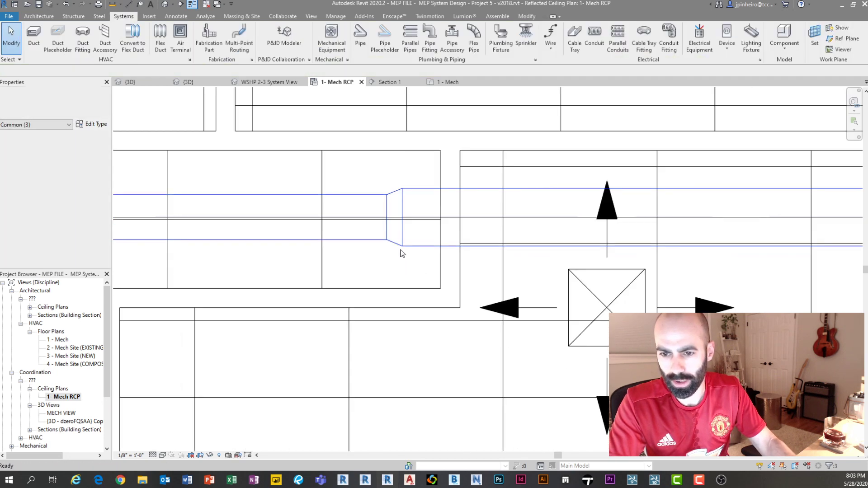
{"action": "scroll", "coordinate": [389, 218], "scroll_direction": "down", "scroll_amount": 5}
{"action": "middle_click_drag", "start_coordinate": [436, 277], "coordinate": [414, 292]}
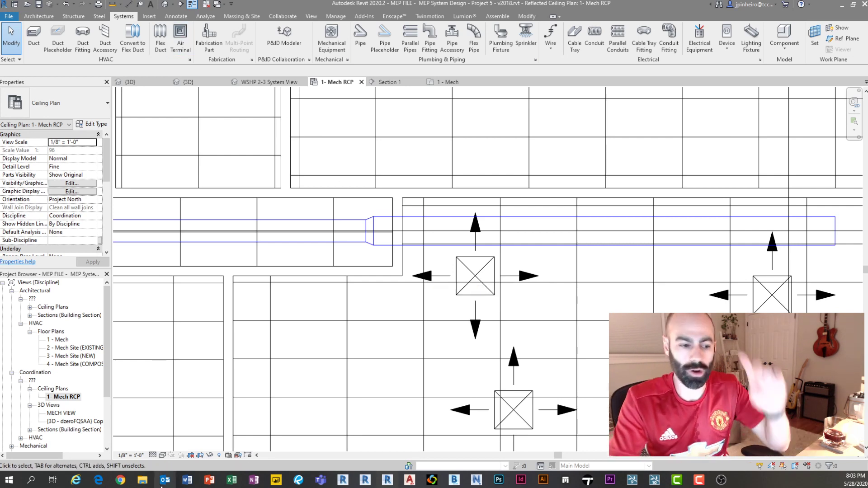
{"action": "left_click", "coordinate": [370, 240]}
{"action": "scroll", "coordinate": [369, 248], "scroll_direction": "up", "scroll_amount": 3}
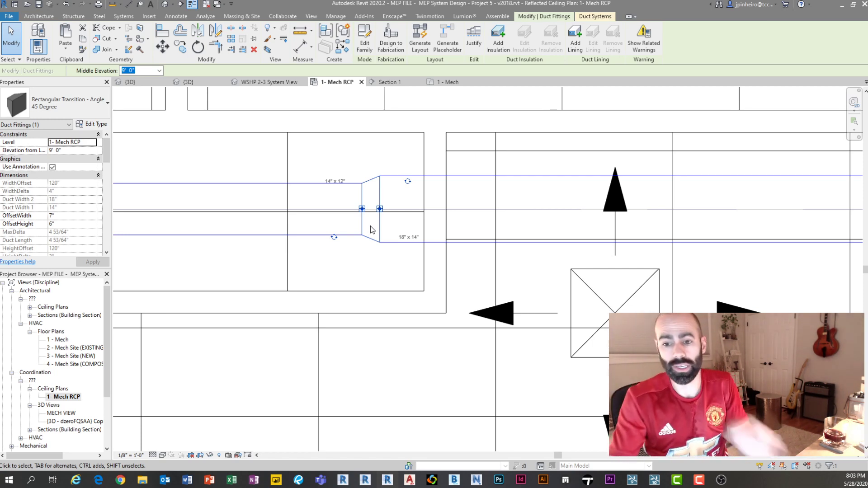
{"action": "scroll", "coordinate": [370, 230], "scroll_direction": "down", "scroll_amount": 2}
- Set the width of the 18" x 14" duct to 42"
{"action": "left_click", "coordinate": [469, 248]}
{"action": "middle_click_drag", "start_coordinate": [517, 266], "coordinate": [306, 291]}
{"action": "scroll", "coordinate": [304, 287], "scroll_direction": "down", "scroll_amount": 1}
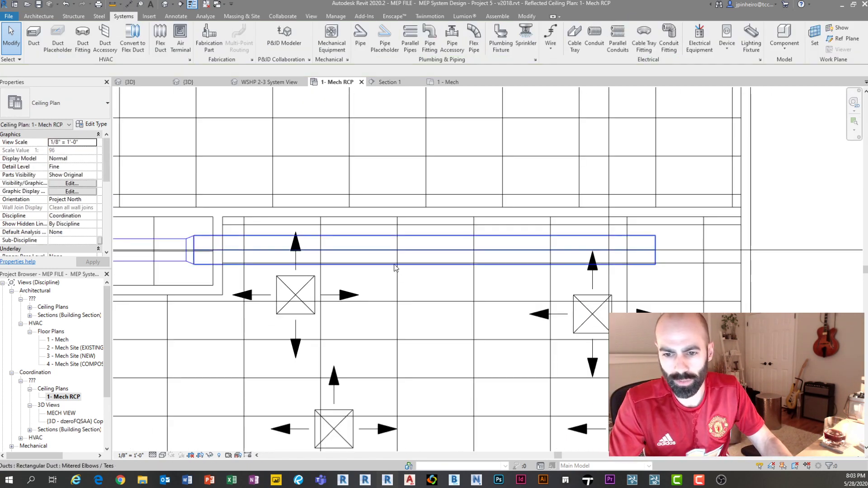
{"action": "left_click", "coordinate": [420, 283]}
{"action": "scroll", "coordinate": [421, 284], "scroll_direction": "down", "scroll_amount": 1}
{"action": "left_click", "coordinate": [108, 71]}
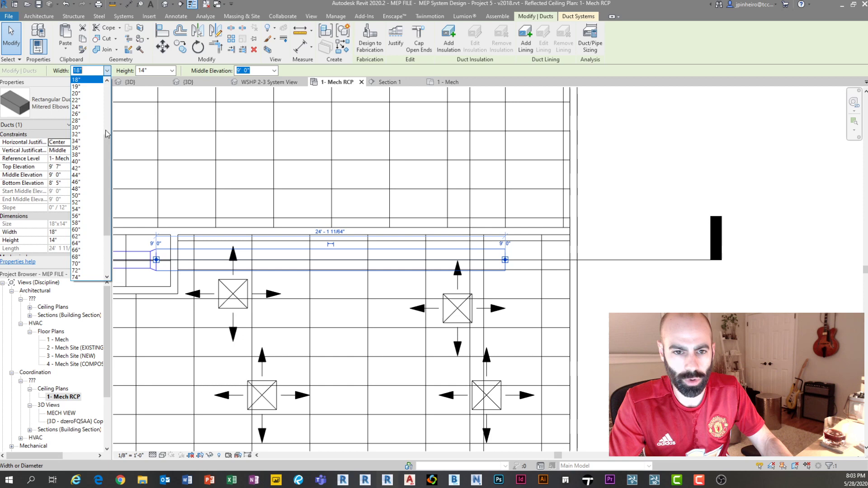
{"action": "left_click", "coordinate": [86, 167]}
{"action": "scroll", "coordinate": [477, 258], "scroll_direction": "down", "scroll_amount": 1}
{"action": "middle_click_drag", "start_coordinate": [344, 248], "coordinate": [378, 240]}
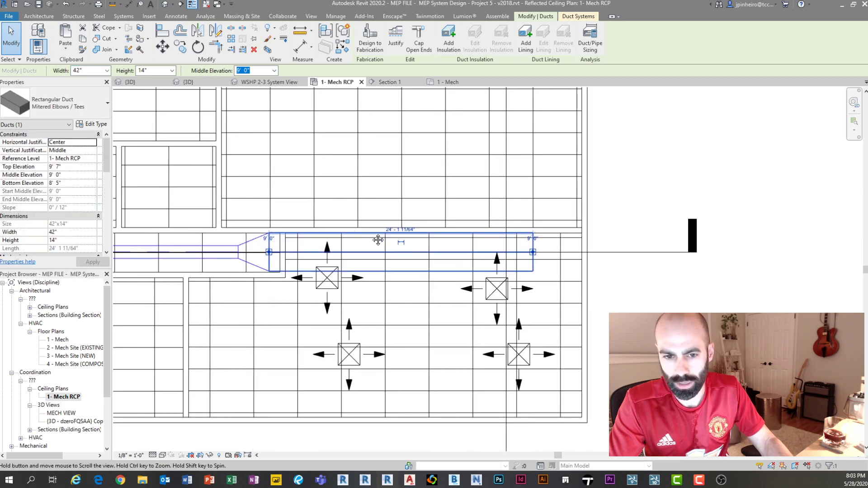
{"action": "key", "text": "Escape"}
- Open the MECH VIEW 3D view and examine the widened duct and its transition in the hall
{"action": "scroll", "coordinate": [267, 259], "scroll_direction": "up", "scroll_amount": 2}
{"action": "left_click", "coordinate": [165, 4]}
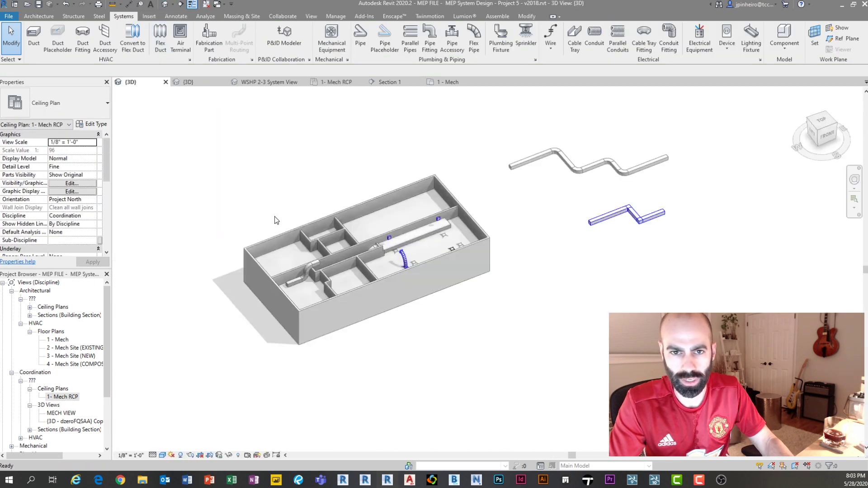
{"action": "scroll", "coordinate": [371, 263], "scroll_direction": "up", "scroll_amount": 3}
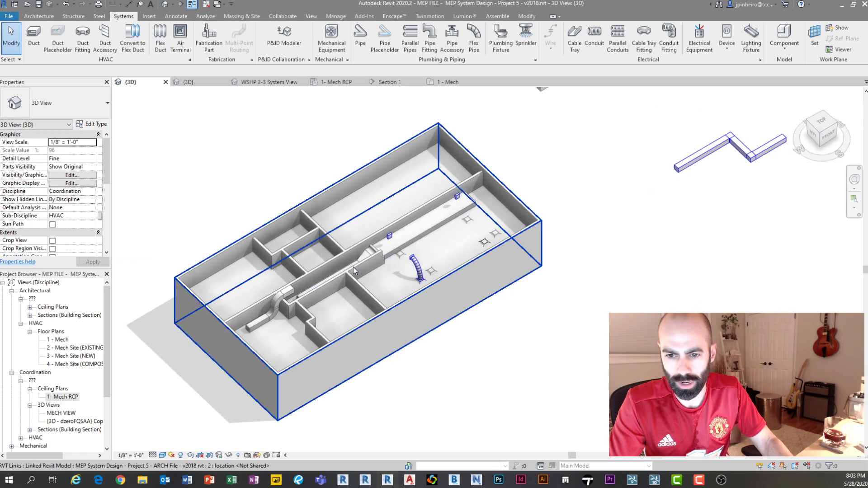
{"action": "scroll", "coordinate": [396, 243], "scroll_direction": "up", "scroll_amount": 2}
{"action": "double_click", "coordinate": [61, 412]}
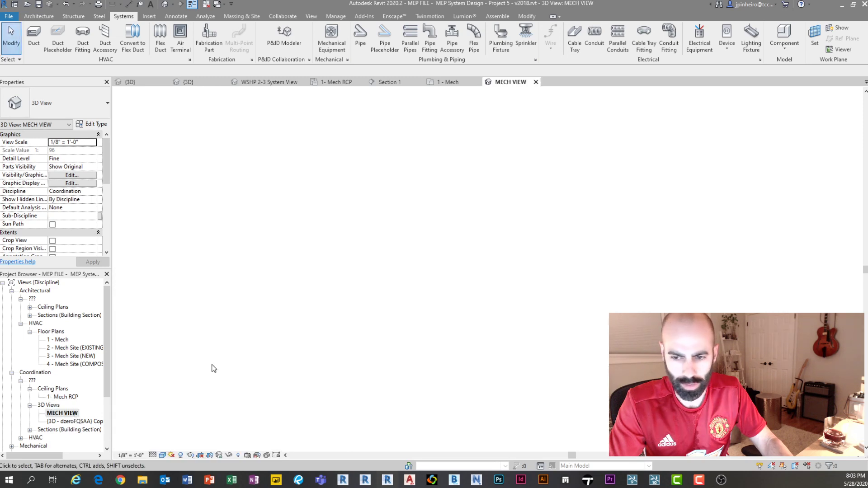
{"action": "scroll", "coordinate": [399, 296], "scroll_direction": "up", "scroll_amount": 2}
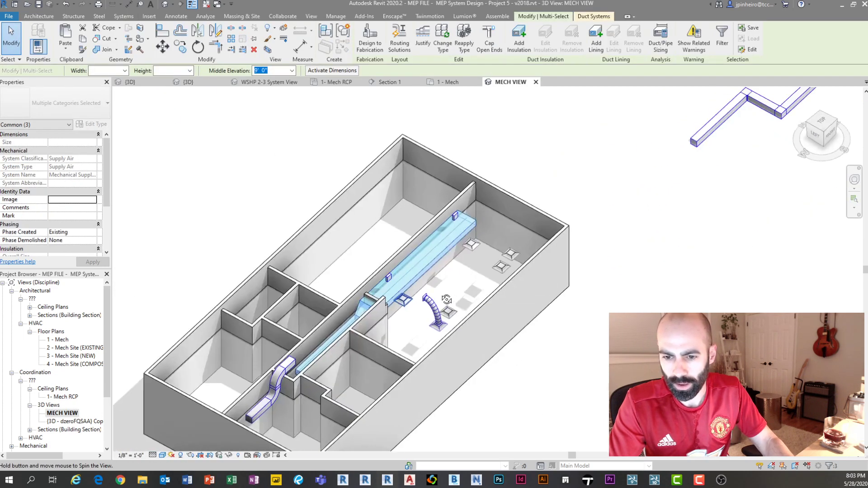
{"action": "scroll", "coordinate": [408, 294], "scroll_direction": "up", "scroll_amount": 3}
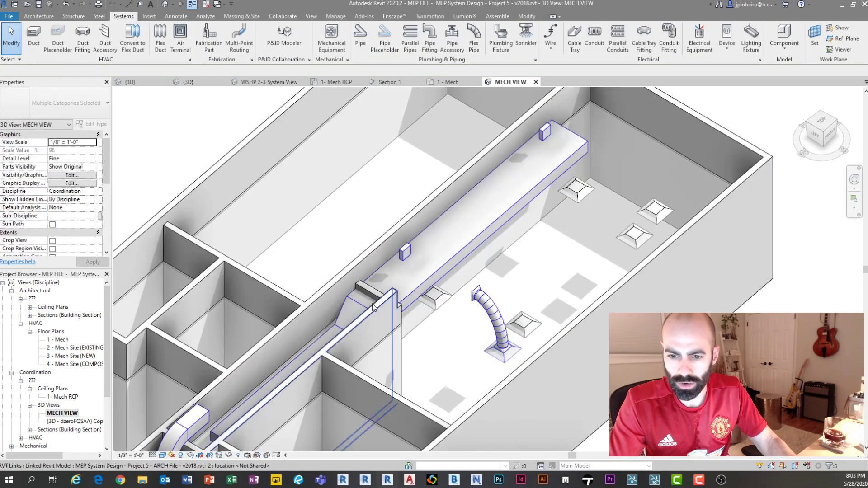
{"action": "left_click", "coordinate": [408, 294]}
{"action": "scroll", "coordinate": [425, 295], "scroll_direction": "up", "scroll_amount": 4}
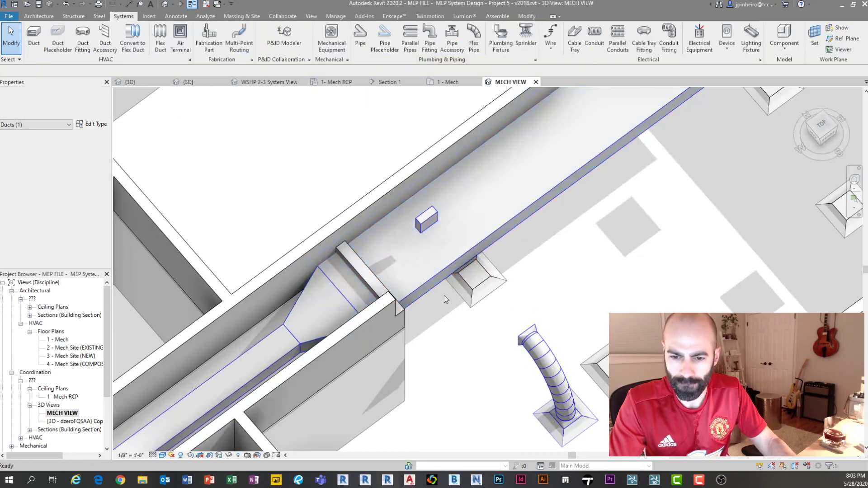
- Set the width of the large duct east of the transition to 40"
{"action": "left_click", "coordinate": [428, 280]}
{"action": "left_click", "coordinate": [93, 103]}
{"action": "left_click", "coordinate": [94, 103]}
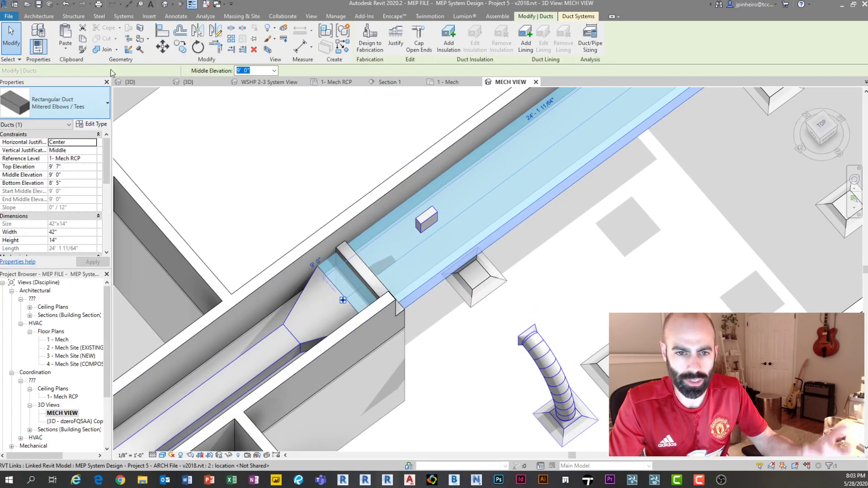
{"action": "left_click", "coordinate": [107, 71]}
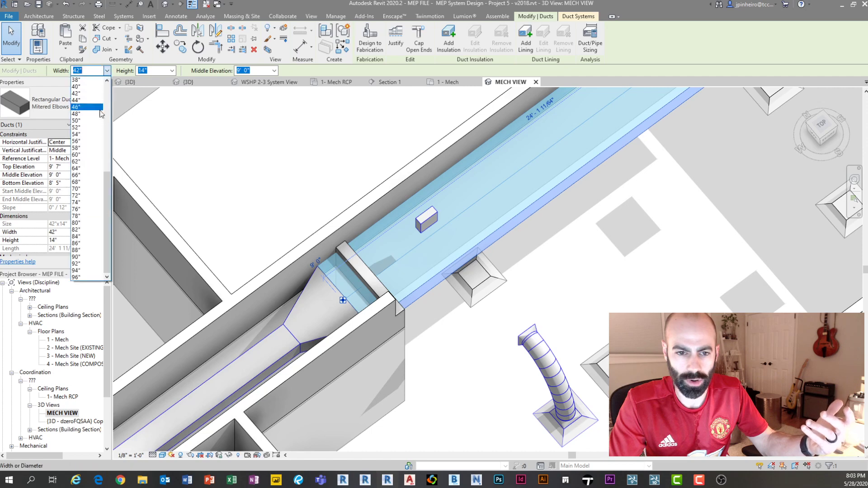
{"action": "left_click", "coordinate": [76, 86]}
{"action": "scroll", "coordinate": [479, 267], "scroll_direction": "down", "scroll_amount": 3}
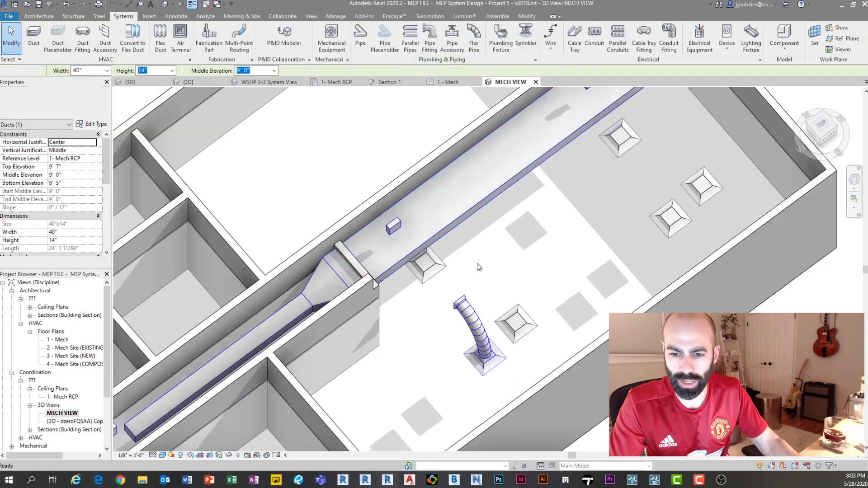
{"action": "key", "text": "Escape"}
- Switch MECH VIEW to the top view and start a new rectangular duct with a width of 19"
{"action": "left_click", "coordinate": [821, 126]}
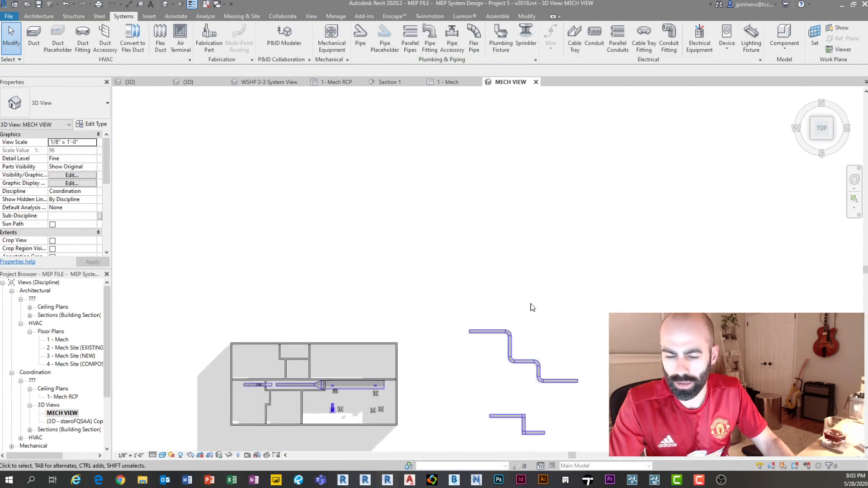
{"action": "scroll", "coordinate": [465, 259], "scroll_direction": "up", "scroll_amount": 4}
{"action": "key", "text": "d"}
{"action": "key", "text": "t"}
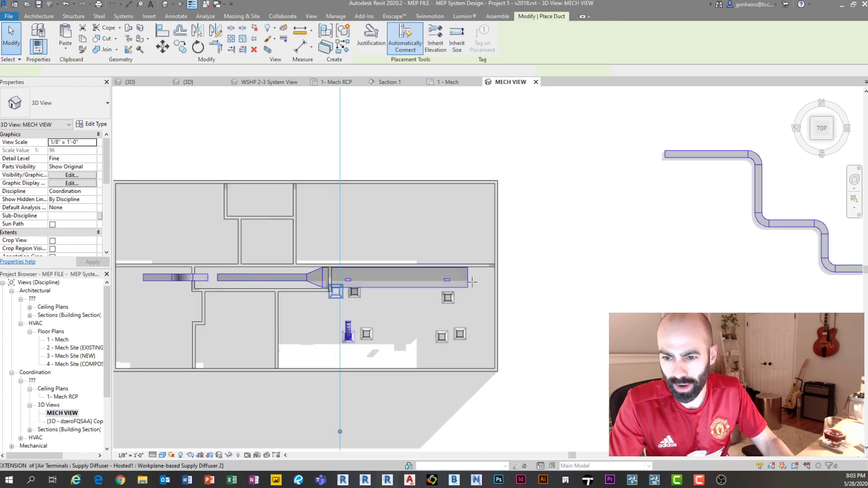
{"action": "scroll", "coordinate": [472, 282], "scroll_direction": "up", "scroll_amount": 1}
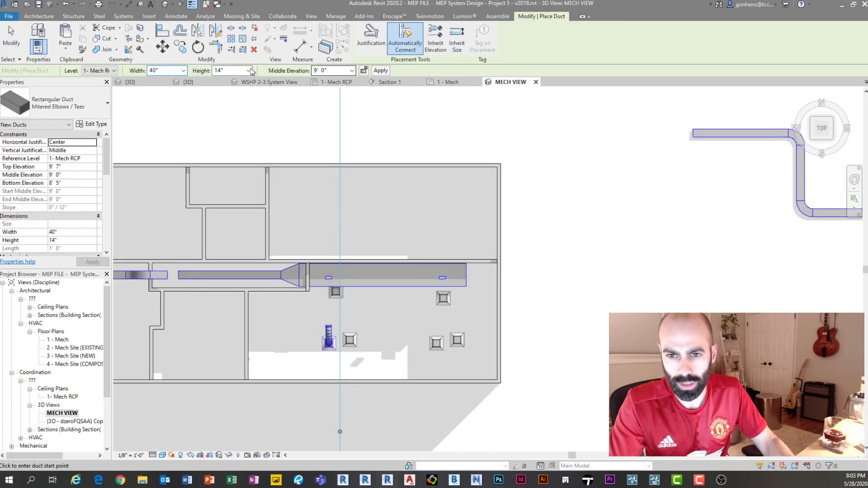
{"action": "left_click", "coordinate": [183, 71]}
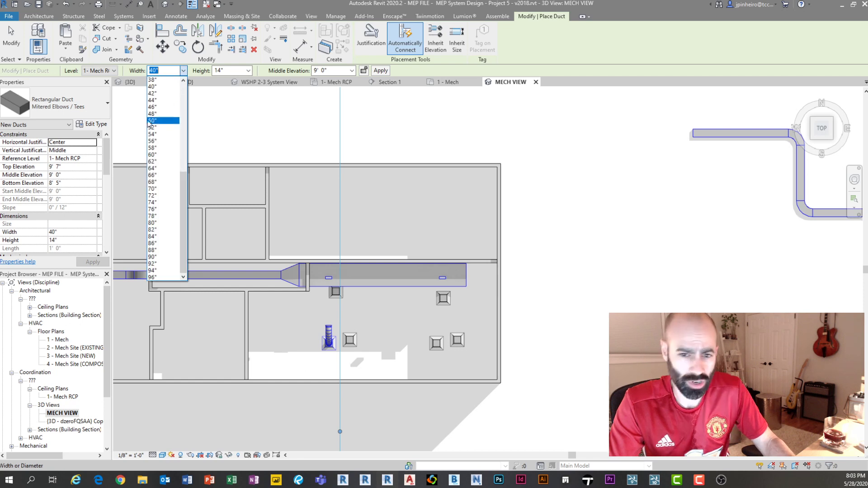
{"action": "scroll", "coordinate": [167, 105], "scroll_direction": "up", "scroll_amount": 4}
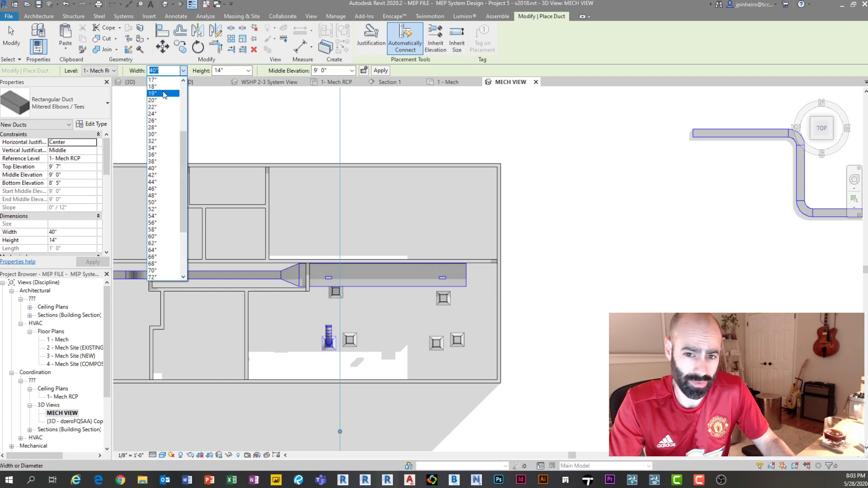
{"action": "left_click", "coordinate": [154, 93]}
- Draw the 19" x 14" duct 14' 6" east from the 40" duct's end, turn it north outside the building, and finish the run
{"action": "left_click", "coordinate": [466, 275]}
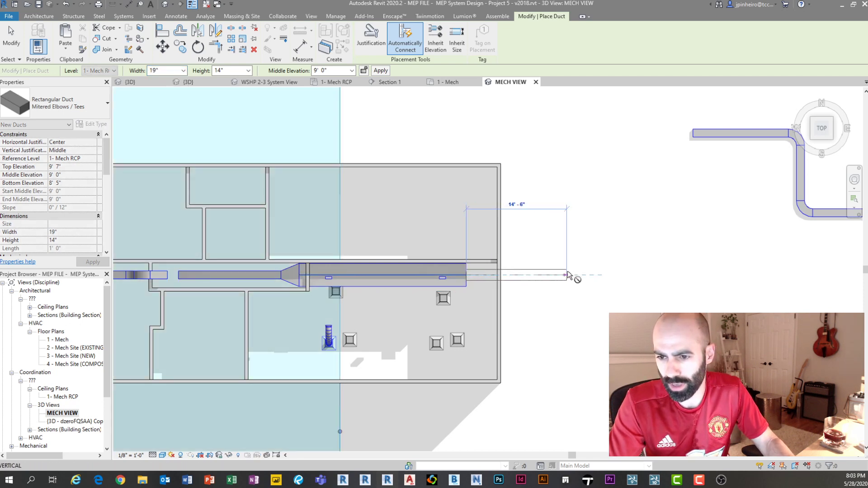
{"action": "left_click", "coordinate": [566, 275]}
{"action": "left_click", "coordinate": [565, 164]}
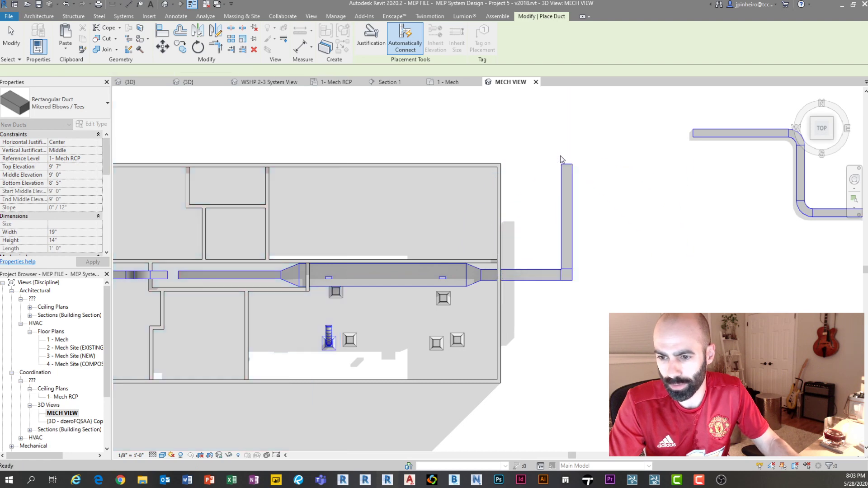
{"action": "key", "text": "Escape"}
{"action": "key", "text": "Escape"}
- Delete the two rectangular takeoffs, the round flex duct, and its rectangular-to-round transition in the 3D view
{"action": "scroll", "coordinate": [568, 291], "scroll_direction": "up", "scroll_amount": 3}
{"action": "mouse_move", "coordinate": [542, 273]}
{"action": "middle_mouse_down", "text": "shift"}
{"action": "mouse_move", "coordinate": [525, 207]}
{"action": "mouse_move", "coordinate": [534, 274]}
{"action": "middle_mouse_up", "text": "shift"}
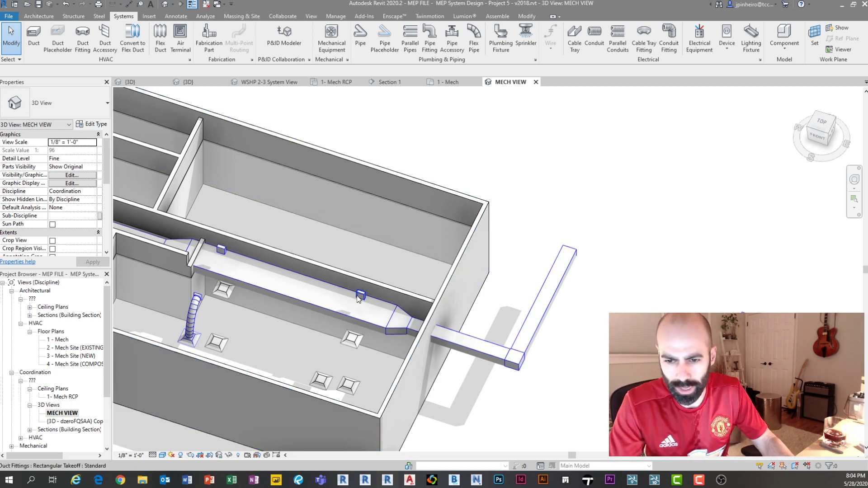
{"action": "scroll", "coordinate": [189, 265], "scroll_direction": "up", "scroll_amount": 3}
{"action": "left_click", "coordinate": [252, 240]}
{"action": "left_click", "coordinate": [253, 240], "text": "ctrl"}
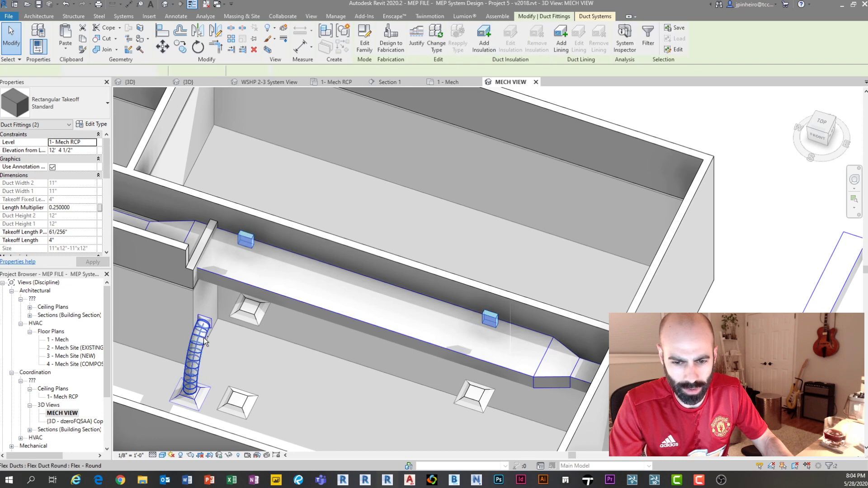
{"action": "left_click", "coordinate": [200, 340], "text": "ctrl"}
{"action": "key", "text": "Delete"}
{"action": "left_click", "coordinate": [203, 322]}
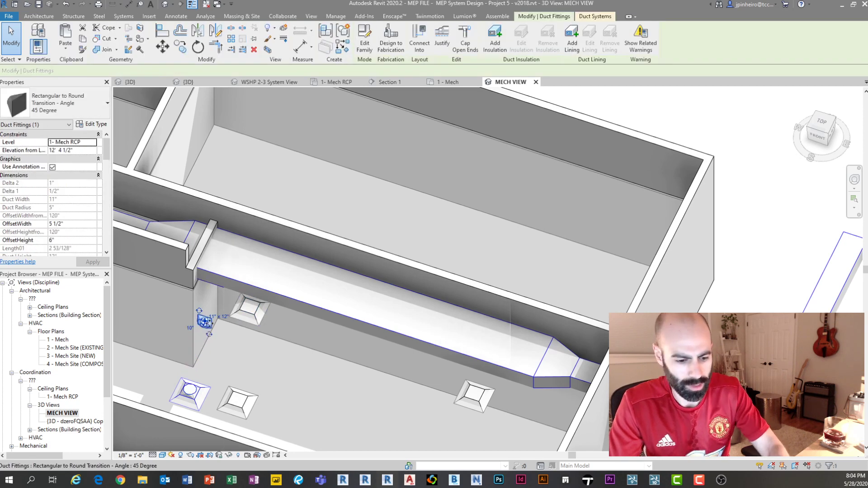
{"action": "scroll", "coordinate": [279, 308], "scroll_direction": "down", "scroll_amount": 3}
{"action": "key", "text": "Delete"}
- Delete the whole connected offset duct run at the west end of the hall
{"action": "left_click", "coordinate": [304, 322]}
{"action": "scroll", "coordinate": [303, 323], "scroll_direction": "down", "scroll_amount": 2}
{"action": "middle_click_drag", "start_coordinate": [304, 322], "coordinate": [335, 370], "text": "shift"}
{"action": "key", "text": "Escape"}
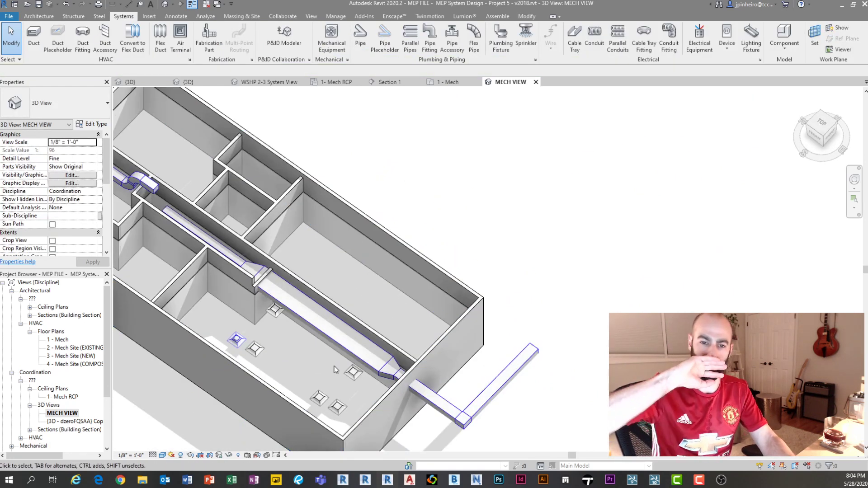
{"action": "key", "text": "Tab"}
{"action": "left_click", "coordinate": [147, 184]}
{"action": "key", "text": "Delete"}
{"action": "scroll", "coordinate": [328, 310], "scroll_direction": "down", "scroll_amount": 1}
{"action": "middle_click_drag", "start_coordinate": [328, 310], "coordinate": [388, 315]}
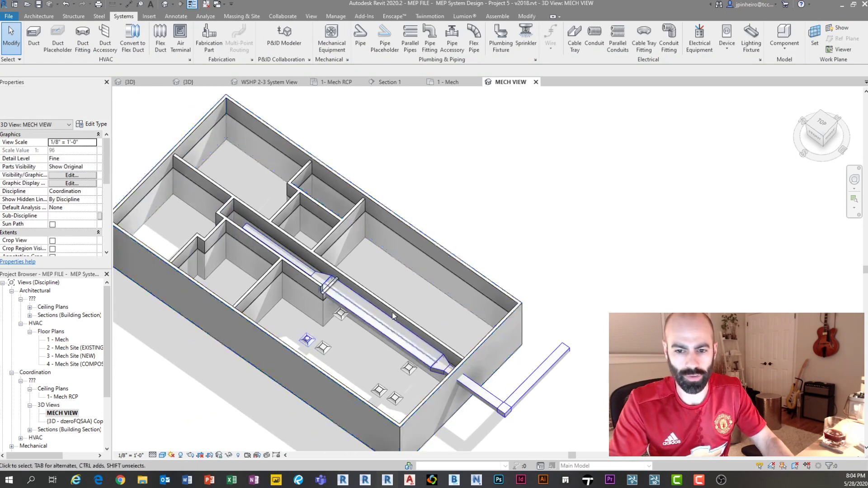
- Start a new Chilled Water pipe with an 8" diameter at a middle elevation of 10' 0"
{"action": "left_click", "coordinate": [389, 325]}
{"action": "scroll", "coordinate": [437, 309], "scroll_direction": "up", "scroll_amount": 4}
{"action": "key", "text": "Escape"}
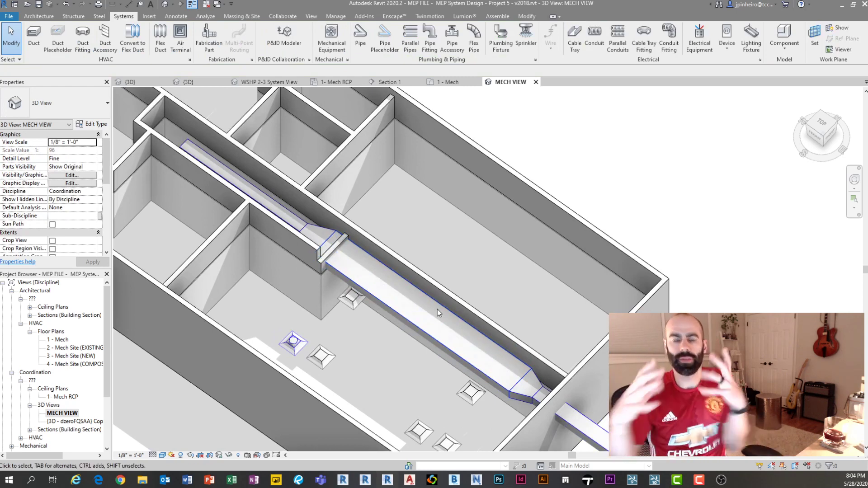
{"action": "scroll", "coordinate": [457, 132], "scroll_direction": "down", "scroll_amount": 1}
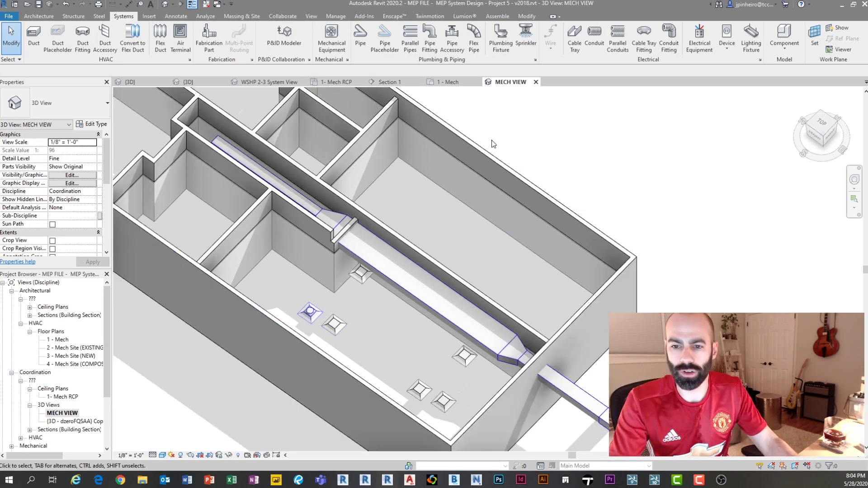
{"action": "middle_click_drag", "start_coordinate": [491, 140], "coordinate": [435, 213]}
{"action": "middle_click_drag", "start_coordinate": [479, 155], "coordinate": [417, 186]}
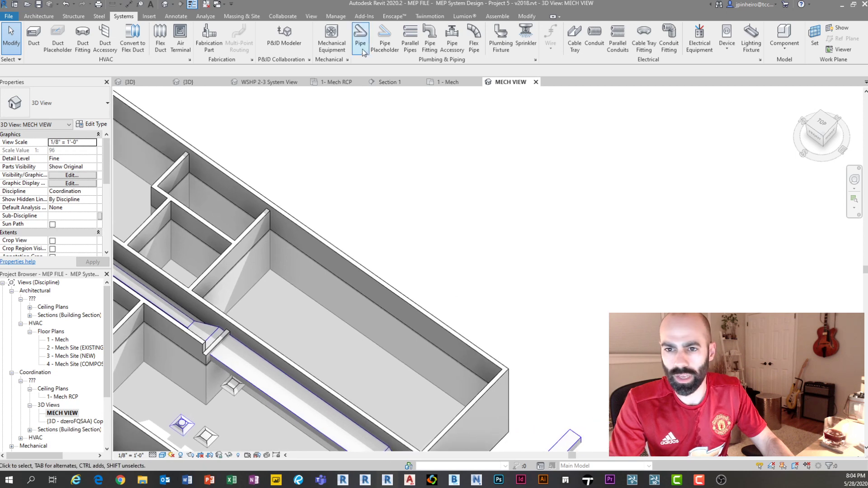
{"action": "left_click", "coordinate": [362, 45]}
{"action": "scroll", "coordinate": [404, 137], "scroll_direction": "down", "scroll_amount": 1}
{"action": "middle_click_drag", "start_coordinate": [405, 137], "coordinate": [300, 238]}
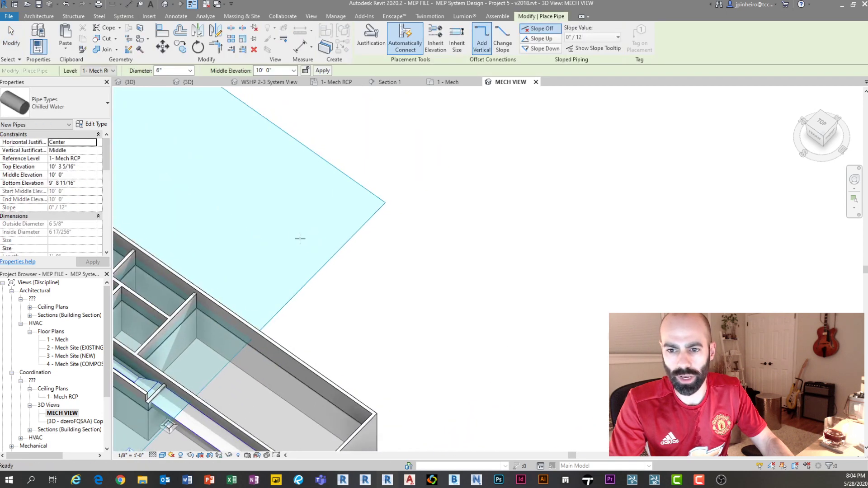
{"action": "left_click", "coordinate": [186, 74]}
{"action": "left_click", "coordinate": [172, 172]}
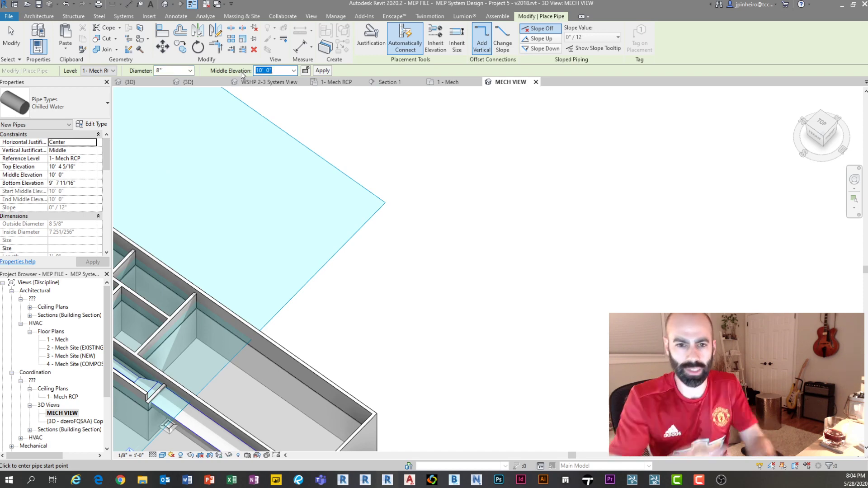
- Draw the 8" pipe outside the building with a first segment about 38' long, followed by four shorter zigzag segments
{"action": "middle_click_drag", "start_coordinate": [209, 163], "coordinate": [215, 180]}
{"action": "scroll", "coordinate": [216, 181], "scroll_direction": "down", "scroll_amount": 2}
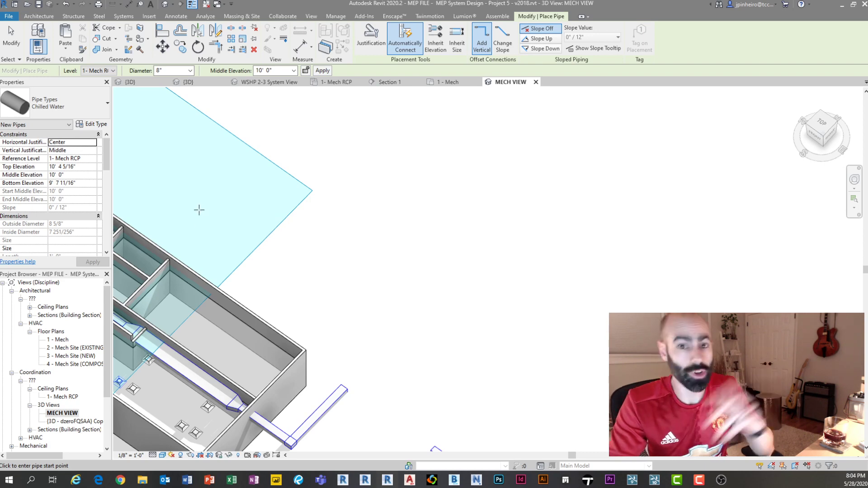
{"action": "left_click", "coordinate": [171, 199]}
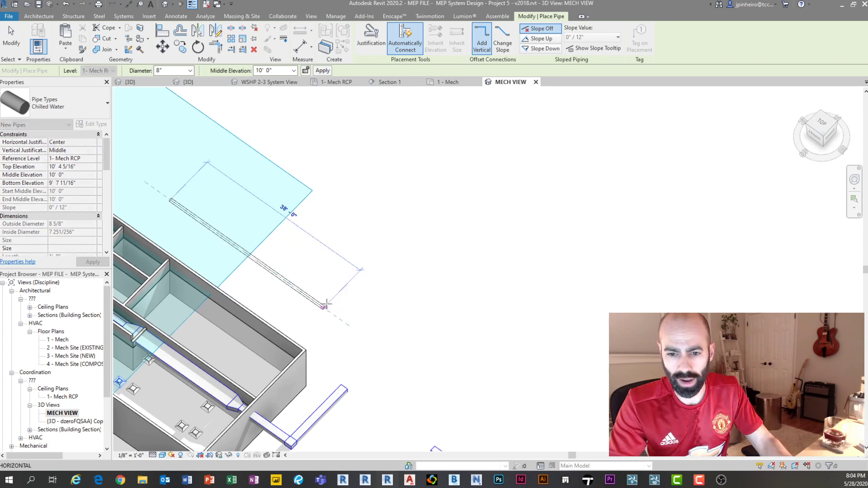
{"action": "left_click", "coordinate": [324, 307]}
{"action": "left_click", "coordinate": [372, 260]}
{"action": "left_click", "coordinate": [416, 288]}
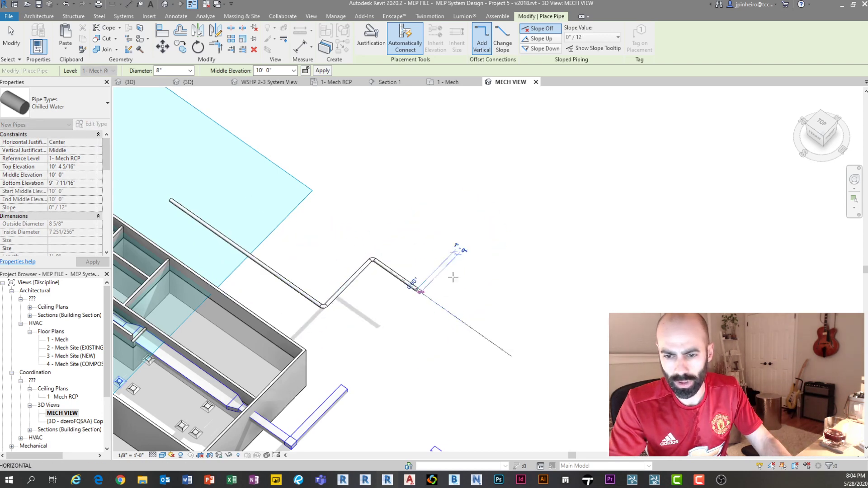
{"action": "left_click", "coordinate": [457, 249]}
{"action": "left_click", "coordinate": [492, 283]}
- Extend the zigzag pipe with three more segments in changing directions, the first at an oblique angle, and finish the run
{"action": "scroll", "coordinate": [491, 282], "scroll_direction": "up", "scroll_amount": 3}
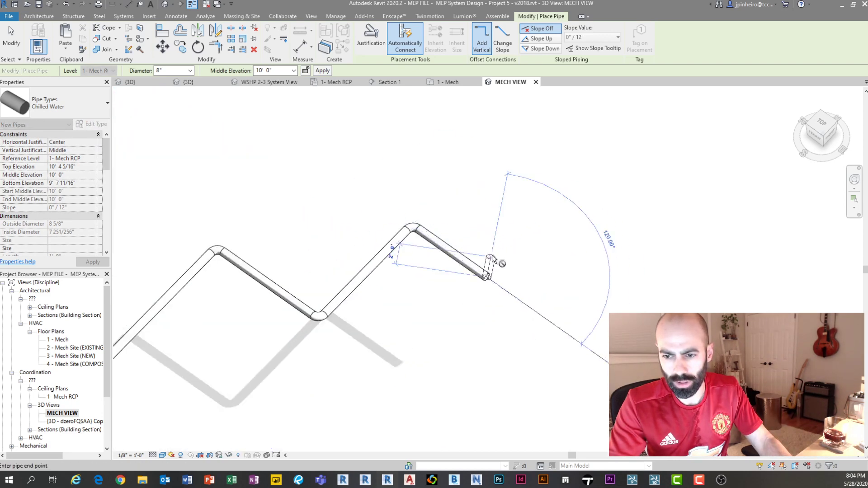
{"action": "left_click", "coordinate": [539, 266]}
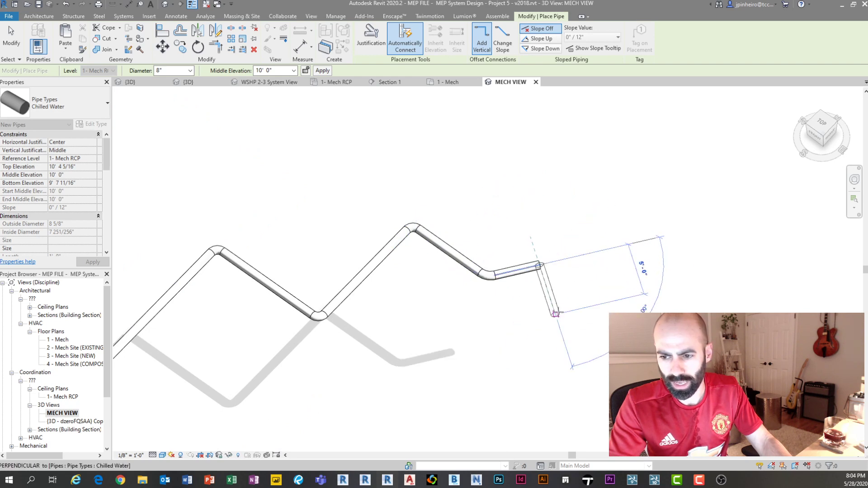
{"action": "scroll", "coordinate": [556, 313], "scroll_direction": "up", "scroll_amount": 2}
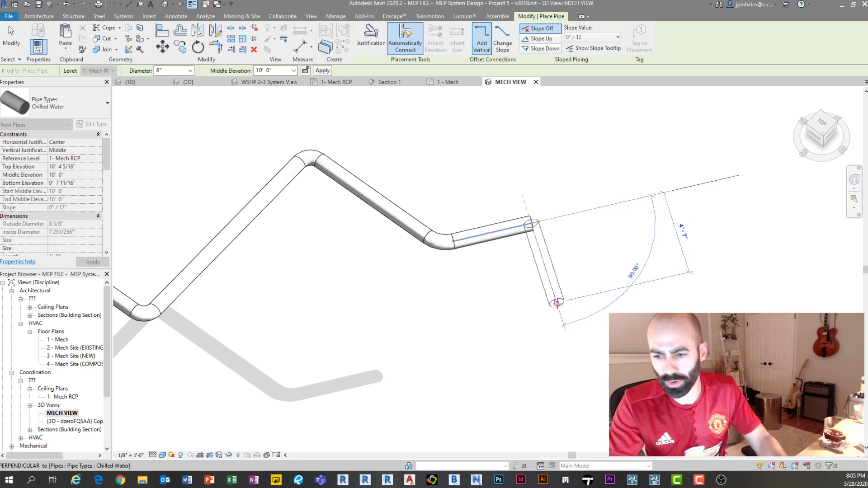
{"action": "scroll", "coordinate": [557, 302], "scroll_direction": "up", "scroll_amount": 2}
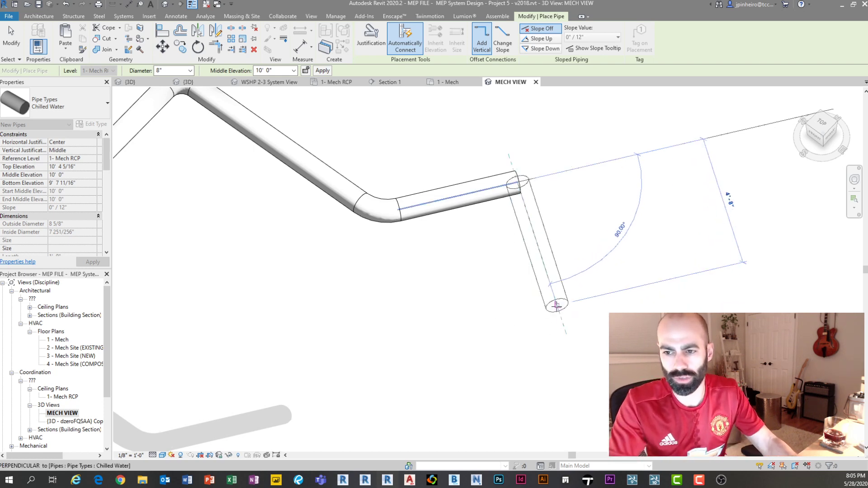
{"action": "left_click", "coordinate": [624, 265]}
{"action": "scroll", "coordinate": [625, 266], "scroll_direction": "down", "scroll_amount": 2}
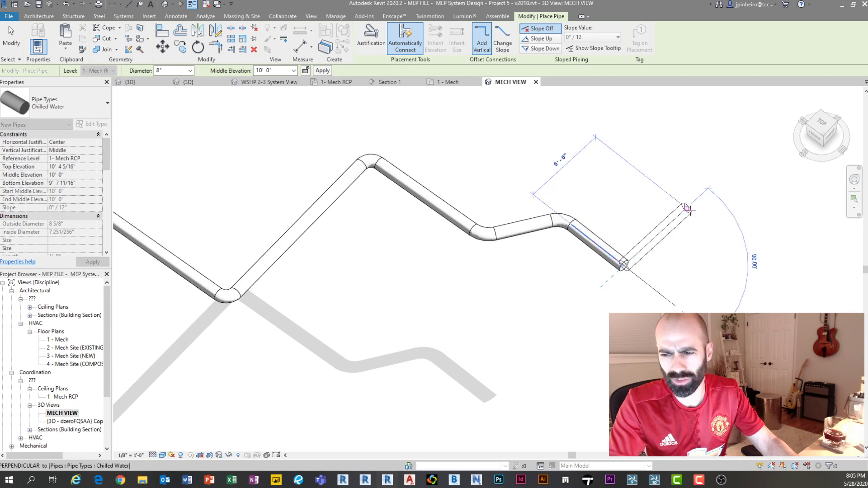
{"action": "left_click", "coordinate": [686, 210]}
{"action": "key", "text": "Escape"}
{"action": "key", "text": "Escape"}
- Select the whole connected pipe network and examine its routing from the building's right side
{"action": "scroll", "coordinate": [613, 220], "scroll_direction": "down", "scroll_amount": 3}
{"action": "key", "text": "Tab"}
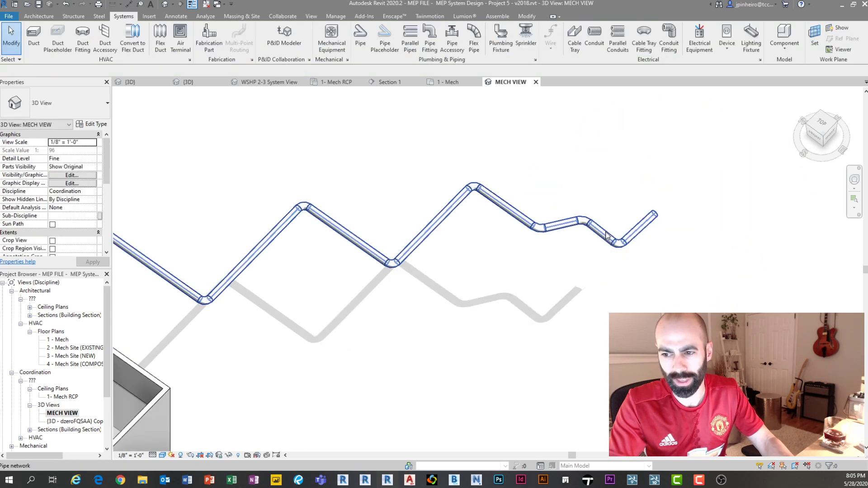
{"action": "left_click", "coordinate": [605, 232]}
{"action": "scroll", "coordinate": [556, 263], "scroll_direction": "down", "scroll_amount": 2}
{"action": "middle_click_drag", "start_coordinate": [556, 253], "coordinate": [430, 192], "text": "shift"}
{"action": "key", "text": "Escape"}
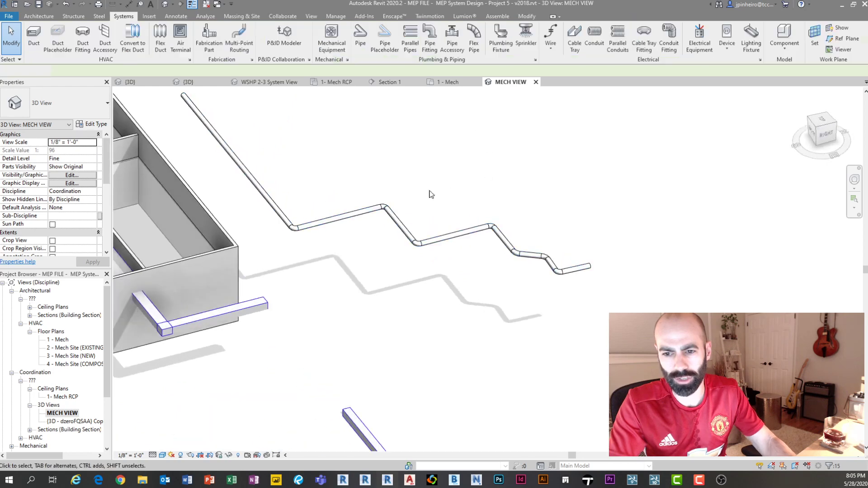
{"action": "middle_click_drag", "start_coordinate": [418, 244], "coordinate": [429, 256], "text": "shift"}
{"action": "scroll", "coordinate": [438, 301], "scroll_direction": "up", "scroll_amount": 1}
{"action": "middle_click_drag", "start_coordinate": [438, 301], "coordinate": [451, 321]}
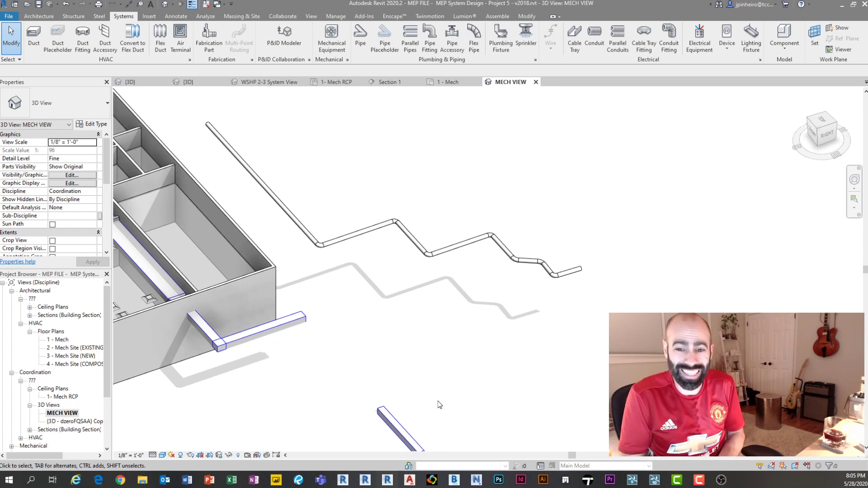
- Try two lower middle elevations on the whole connected pipe run and set it back to 10' 0"
{"action": "key", "text": "Tab"}
{"action": "left_click", "coordinate": [339, 238]}
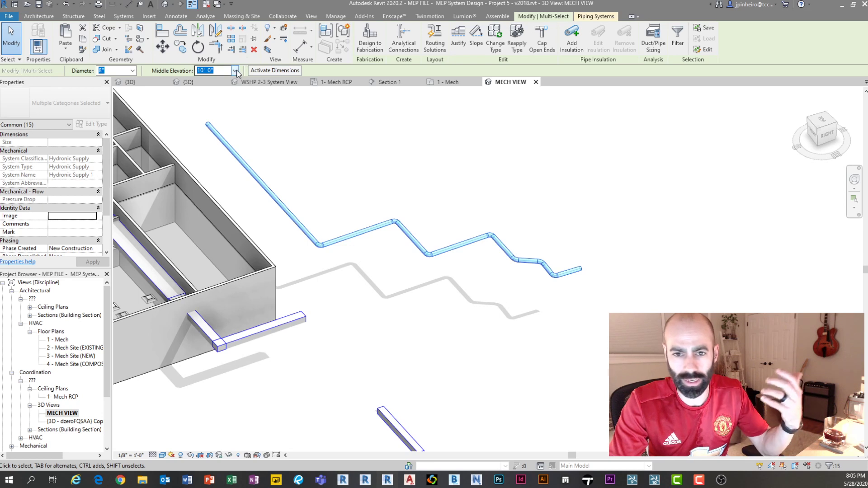
{"action": "left_click", "coordinate": [234, 71]}
{"action": "left_click", "coordinate": [212, 100]}
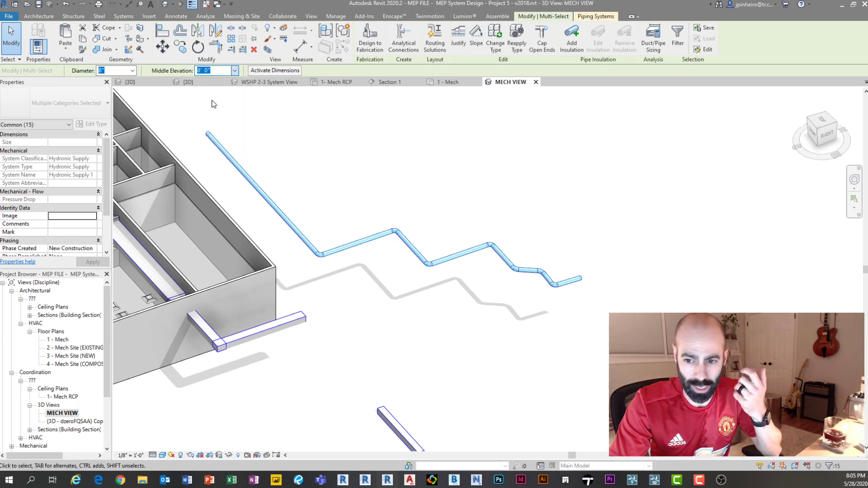
{"action": "left_click", "coordinate": [235, 71]}
{"action": "left_click", "coordinate": [204, 93]}
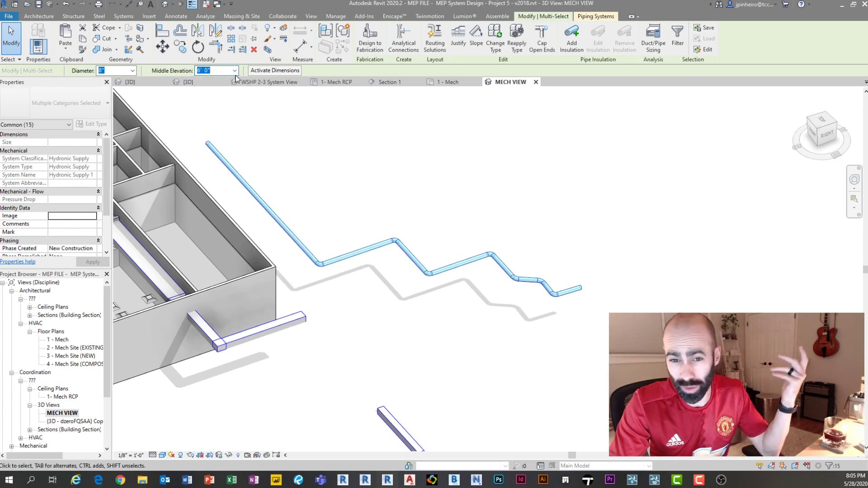
{"action": "left_click", "coordinate": [234, 71]}
{"action": "left_click", "coordinate": [218, 113]}
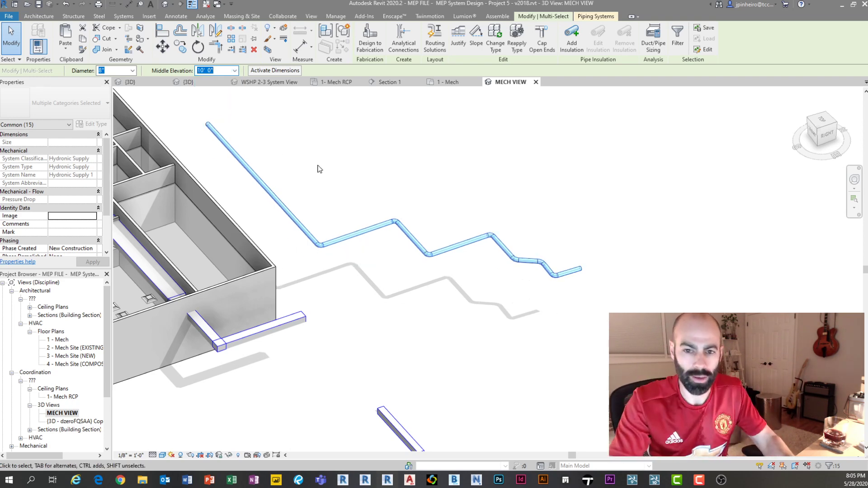
{"action": "left_click", "coordinate": [295, 192]}
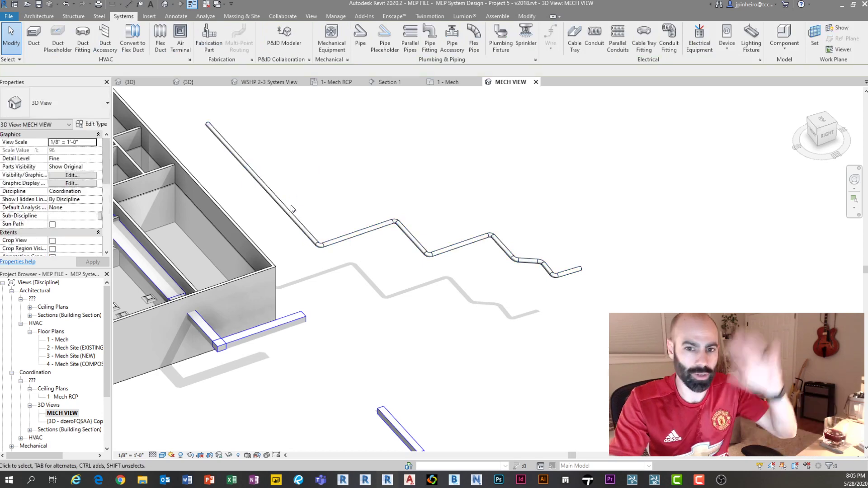
- Set the diameter of the run's second pipe segment to 12" and inspect the transition at its first elbow
{"action": "left_click", "coordinate": [341, 258]}
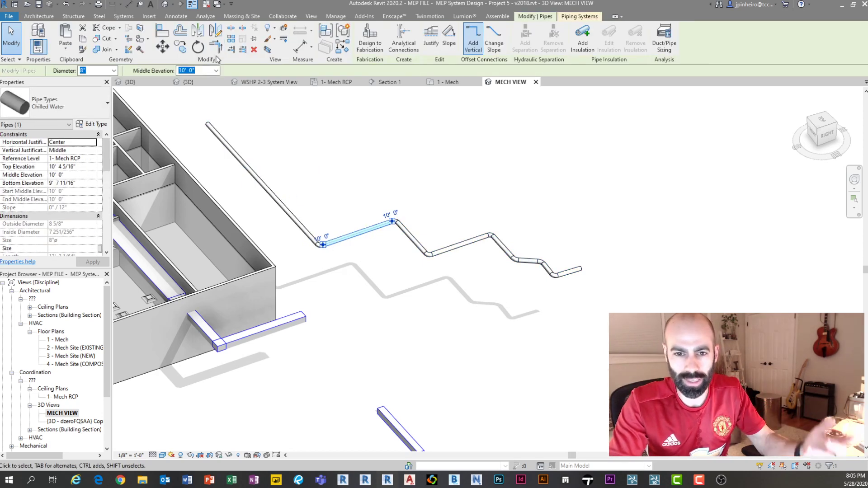
{"action": "left_click", "coordinate": [113, 71]}
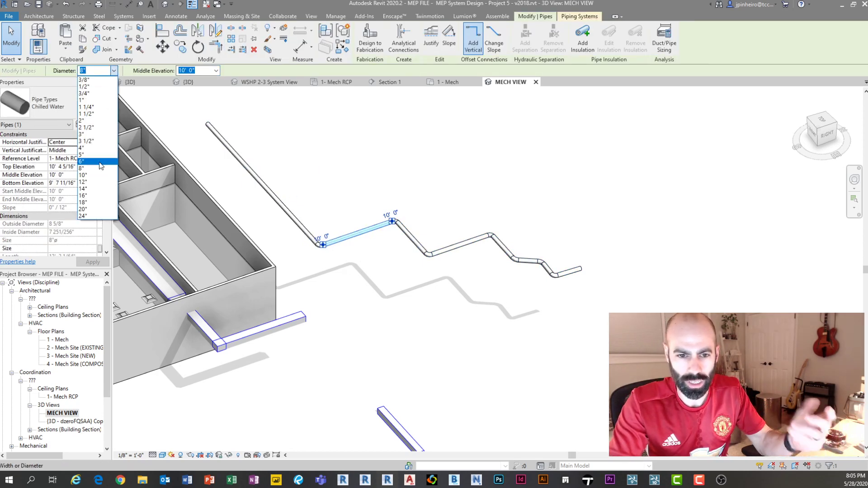
{"action": "left_click", "coordinate": [94, 187]}
{"action": "key", "text": "Escape"}
{"action": "scroll", "coordinate": [325, 252], "scroll_direction": "up", "scroll_amount": 4}
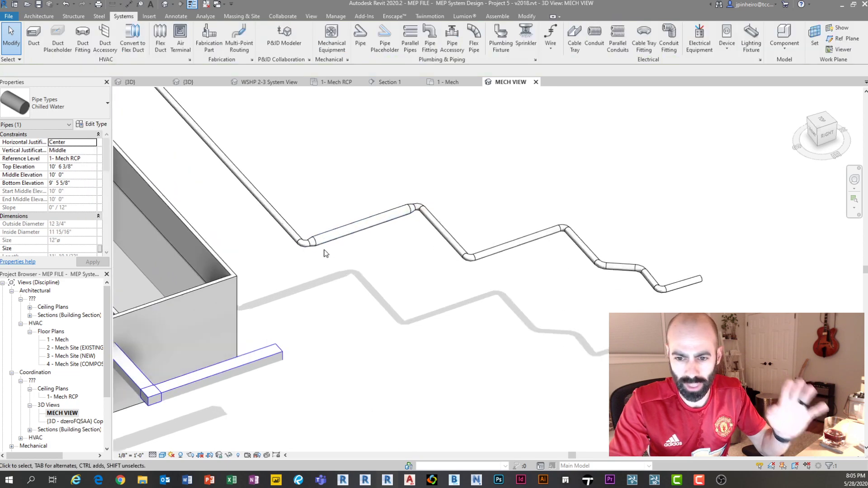
{"action": "scroll", "coordinate": [336, 262], "scroll_direction": "up", "scroll_amount": 3}
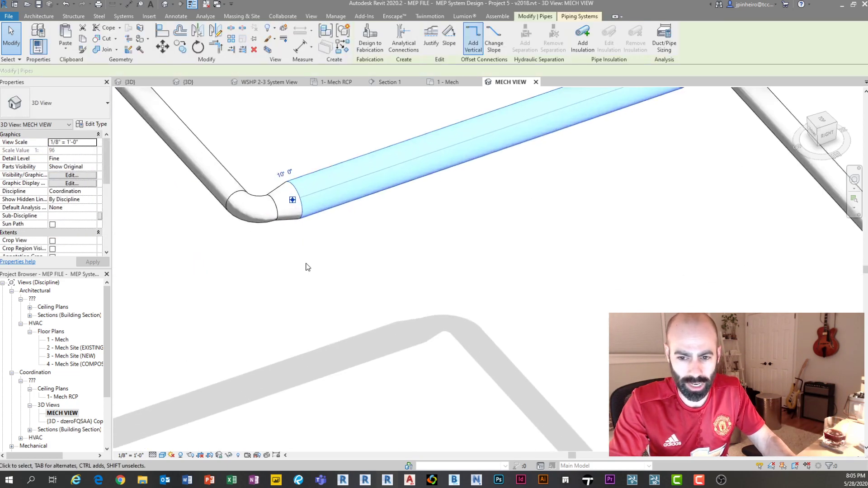
{"action": "left_click_drag", "start_coordinate": [247, 170], "coordinate": [333, 316]}
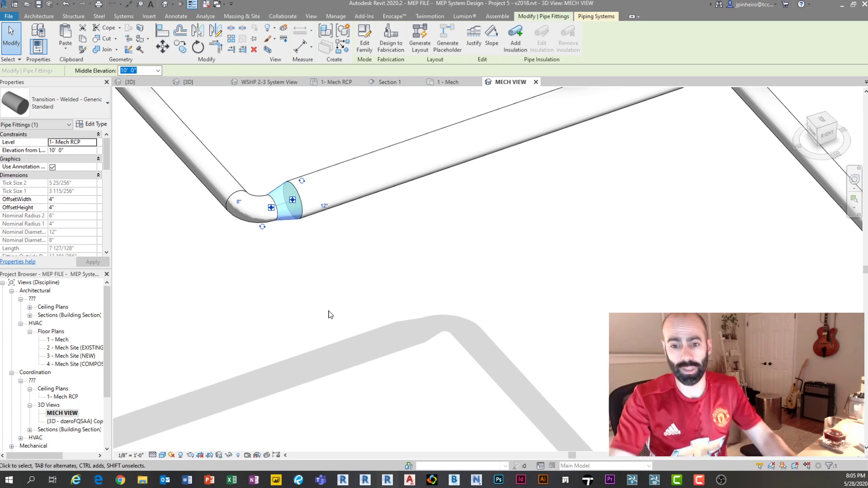
{"action": "scroll", "coordinate": [473, 330], "scroll_direction": "down", "scroll_amount": 5}
{"action": "key", "text": "Escape"}
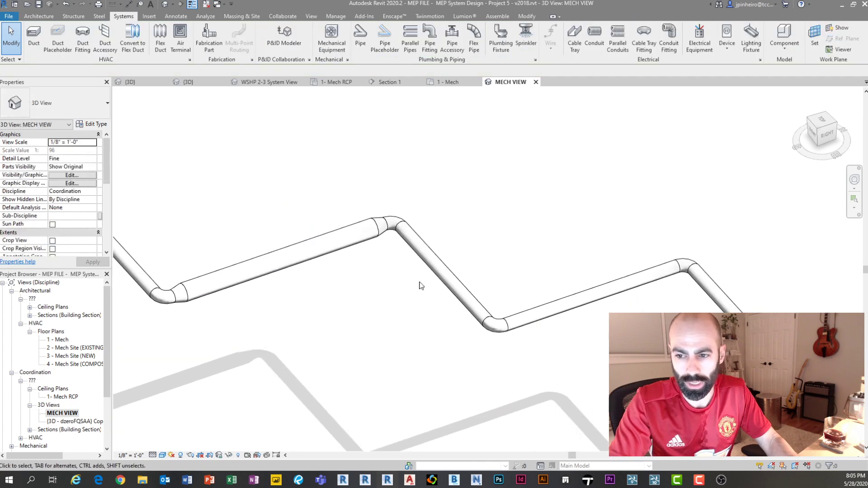
- Set the diameter of the whole connected pipe run to 12"
{"action": "left_click", "coordinate": [443, 268]}
{"action": "left_click", "coordinate": [133, 71]}
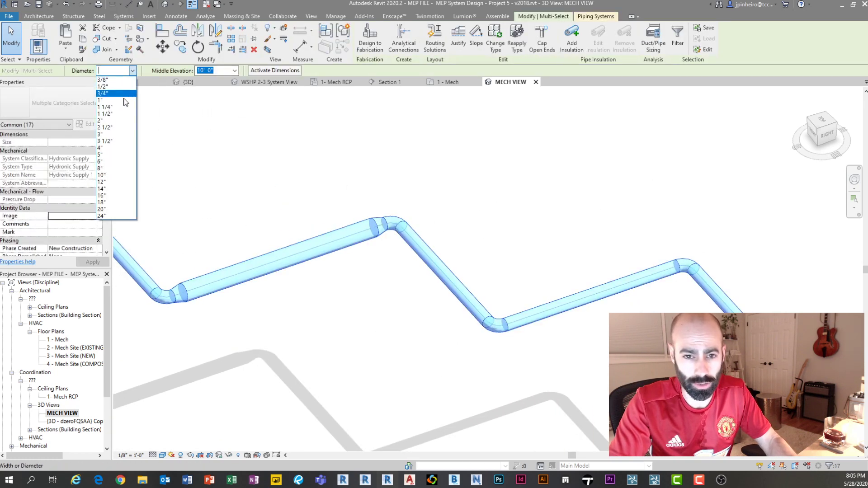
{"action": "left_click", "coordinate": [116, 186]}
{"action": "key", "text": "Escape"}
{"action": "scroll", "coordinate": [318, 177], "scroll_direction": "down", "scroll_amount": 5}
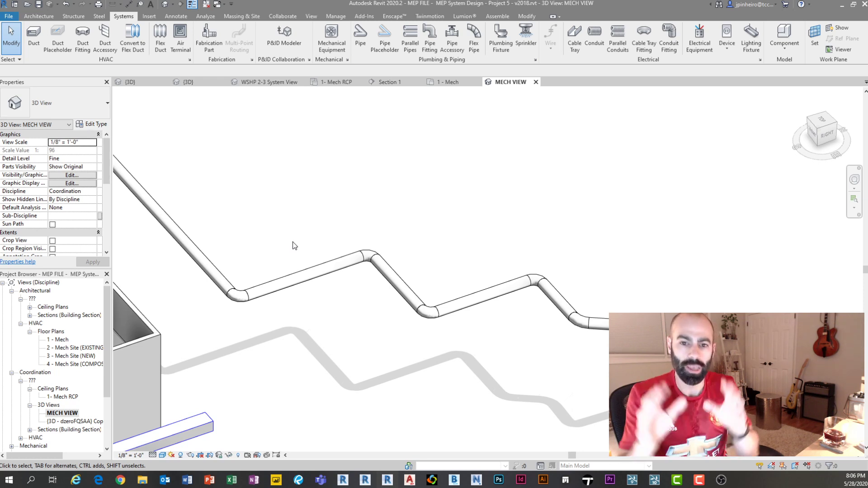
- Open the 1- Mech RCP ceiling plan and bring the whole building into view
{"action": "scroll", "coordinate": [289, 190], "scroll_direction": "down", "scroll_amount": 4}
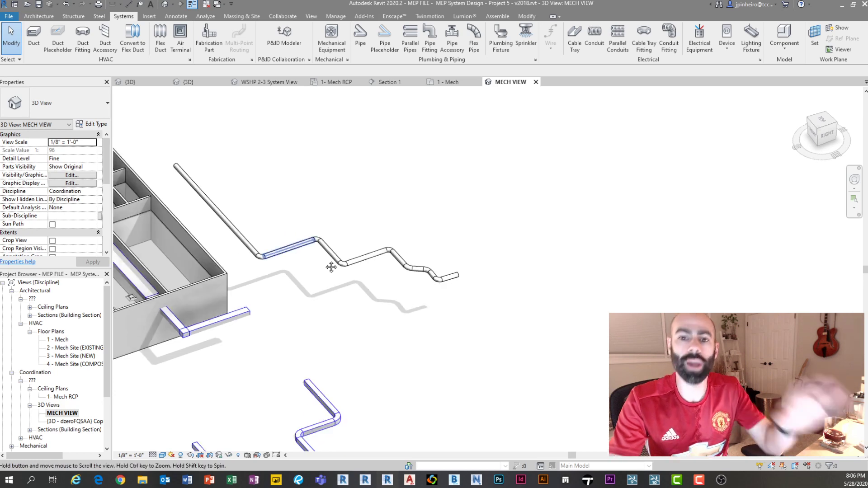
{"action": "scroll", "coordinate": [334, 253], "scroll_direction": "up", "scroll_amount": 1}
{"action": "middle_click_drag", "start_coordinate": [382, 313], "coordinate": [395, 335]}
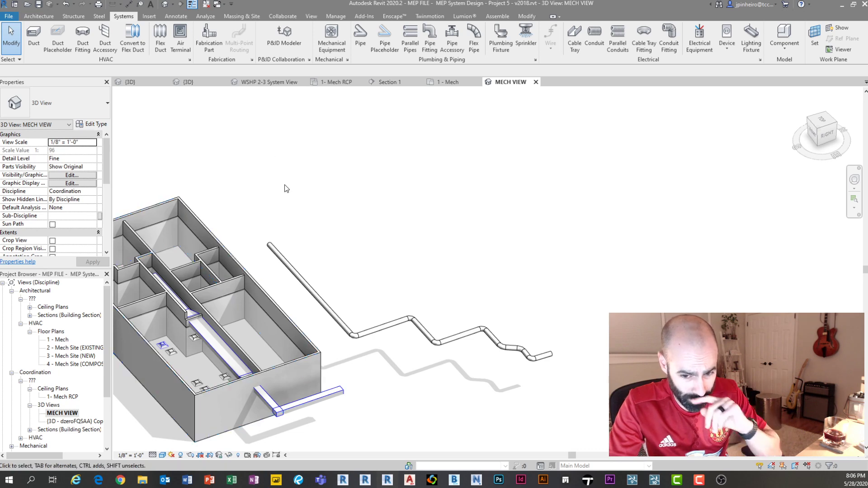
{"action": "scroll", "coordinate": [299, 206], "scroll_direction": "down", "scroll_amount": 1}
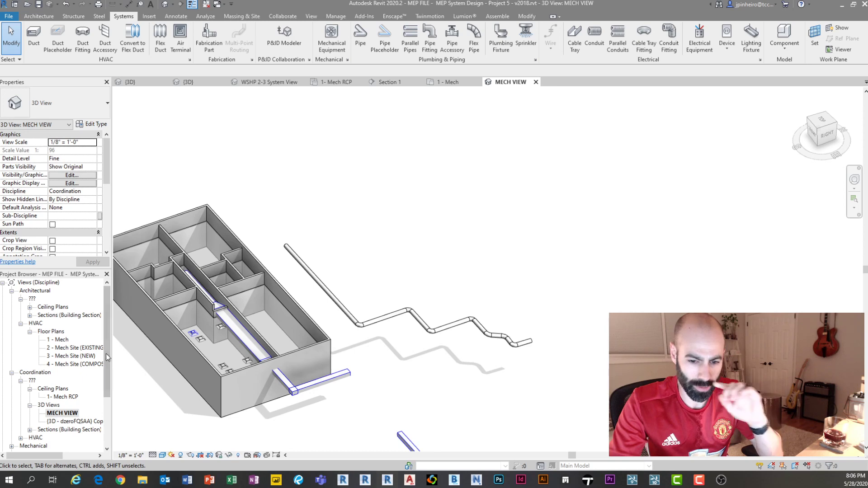
{"action": "left_click_drag", "start_coordinate": [106, 353], "coordinate": [105, 376]}
{"action": "left_click", "coordinate": [91, 372]}
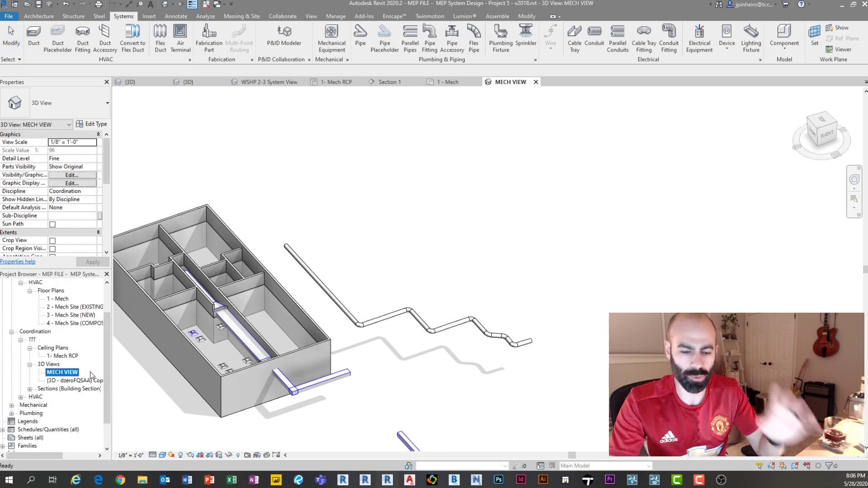
{"action": "double_click", "coordinate": [61, 356]}
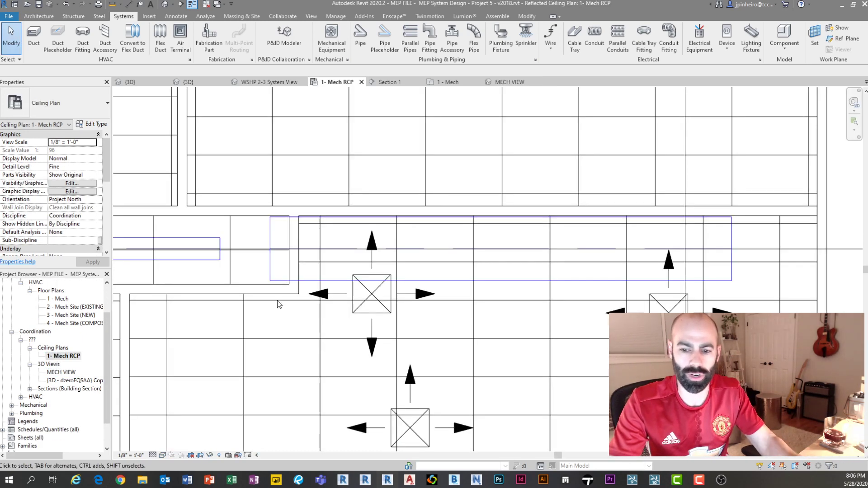
{"action": "scroll", "coordinate": [281, 304], "scroll_direction": "down", "scroll_amount": 4}
{"action": "scroll", "coordinate": [444, 312], "scroll_direction": "down", "scroll_amount": 2}
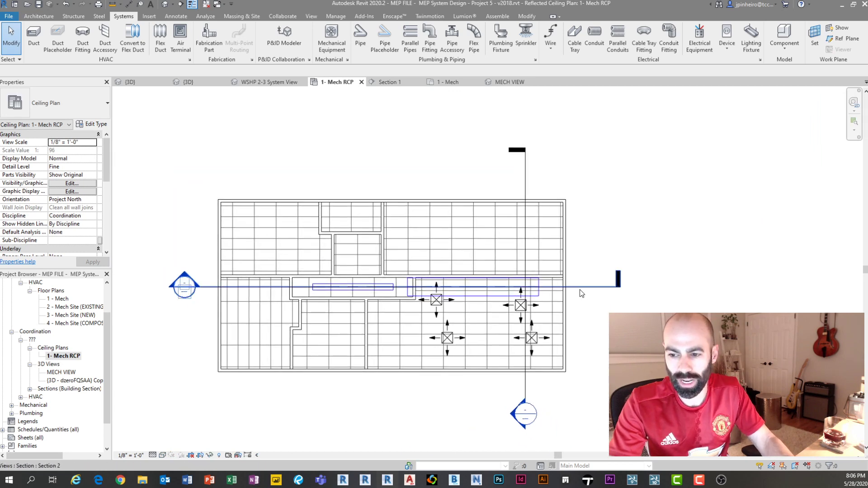
- Move the horizontal section line through the corridor slightly off the duct's centreline in the 1- Mech RCP plan
{"action": "left_click", "coordinate": [580, 289]}
{"action": "scroll", "coordinate": [580, 289], "scroll_direction": "up", "scroll_amount": 3}
{"action": "scroll", "coordinate": [579, 289], "scroll_direction": "down", "scroll_amount": 1}
{"action": "key", "text": "Escape"}
{"action": "scroll", "coordinate": [404, 294], "scroll_direction": "up", "scroll_amount": 3}
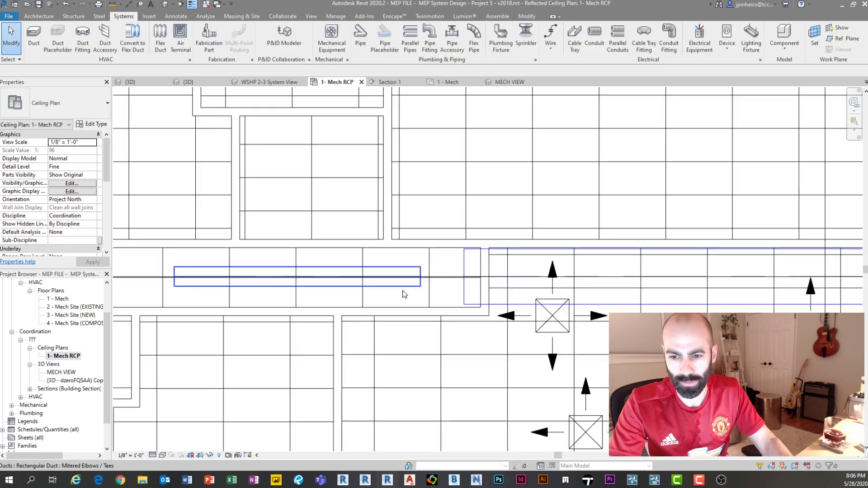
{"action": "scroll", "coordinate": [416, 295], "scroll_direction": "up", "scroll_amount": 3}
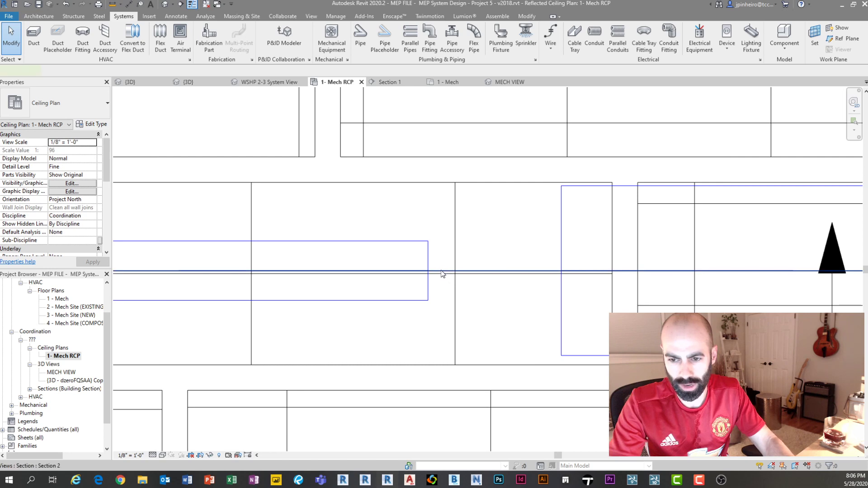
{"action": "left_click", "coordinate": [441, 271]}
{"action": "scroll", "coordinate": [419, 270], "scroll_direction": "up", "scroll_amount": 4}
{"action": "key", "text": "m"}
{"action": "key", "text": "v"}
{"action": "scroll", "coordinate": [553, 314], "scroll_direction": "down", "scroll_amount": 3}
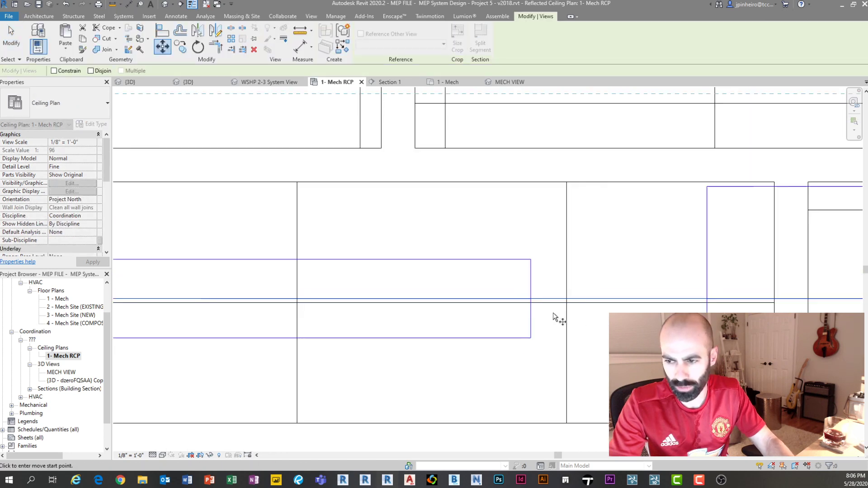
{"action": "middle_click_drag", "start_coordinate": [553, 315], "coordinate": [372, 267]}
{"action": "left_click", "coordinate": [310, 252]}
{"action": "left_click", "coordinate": [307, 258]}
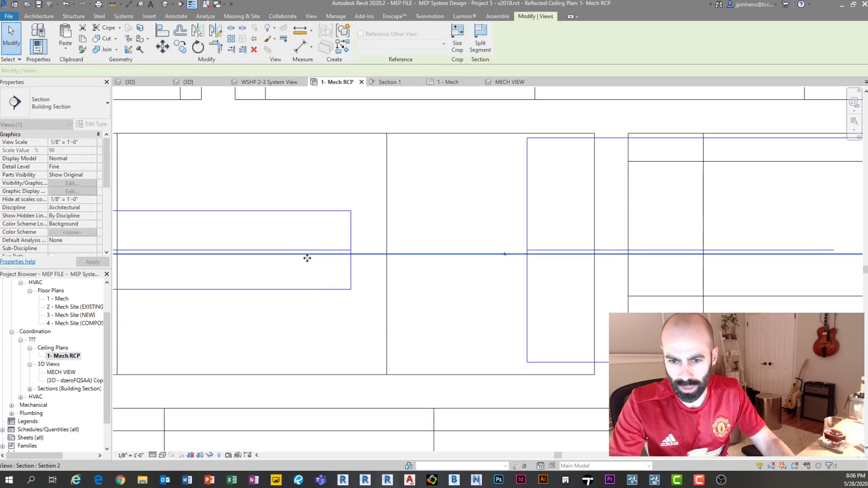
{"action": "key", "text": "Escape"}
{"action": "scroll", "coordinate": [317, 267], "scroll_direction": "down", "scroll_amount": 5}
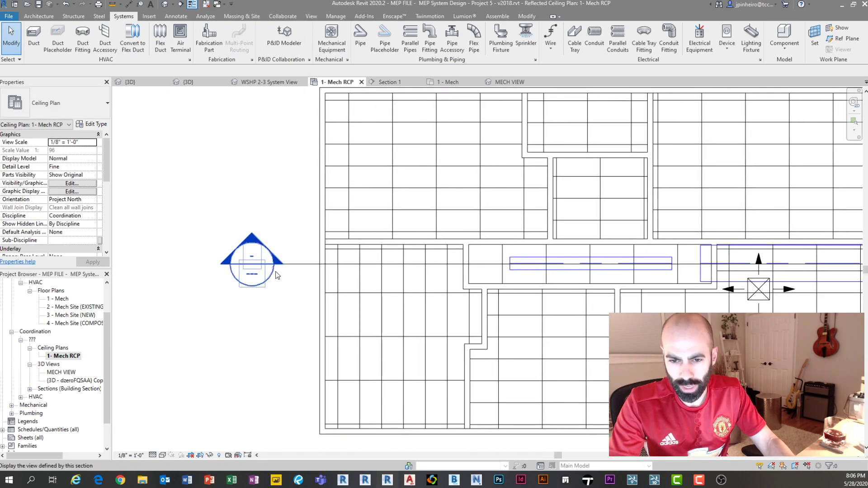
{"action": "left_click", "coordinate": [296, 265]}
{"action": "middle_click_drag", "start_coordinate": [298, 297], "coordinate": [227, 265]}
{"action": "scroll", "coordinate": [227, 266], "scroll_direction": "down", "scroll_amount": 2}
{"action": "key", "text": "Escape"}
{"action": "scroll", "coordinate": [344, 261], "scroll_direction": "up", "scroll_amount": 1}
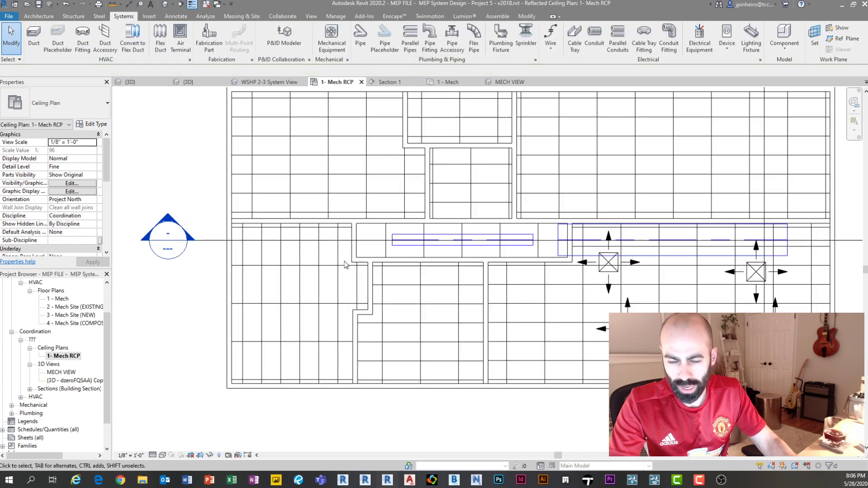
{"action": "left_click", "coordinate": [282, 82]}
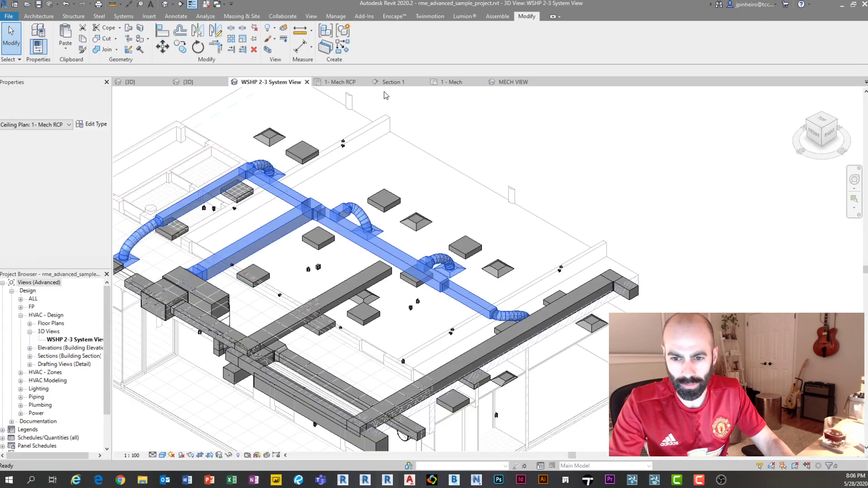
{"action": "left_click", "coordinate": [322, 82]}
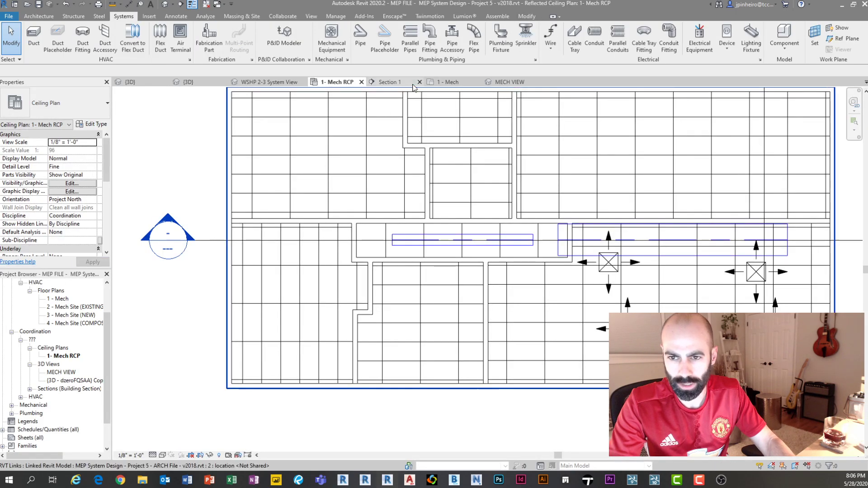
- Examine the linked architectural wall at the corridor's end and its height constraints in the MECH VIEW 3D view
{"action": "left_click", "coordinate": [491, 83]}
{"action": "middle_click_drag", "start_coordinate": [198, 302], "coordinate": [290, 375]}
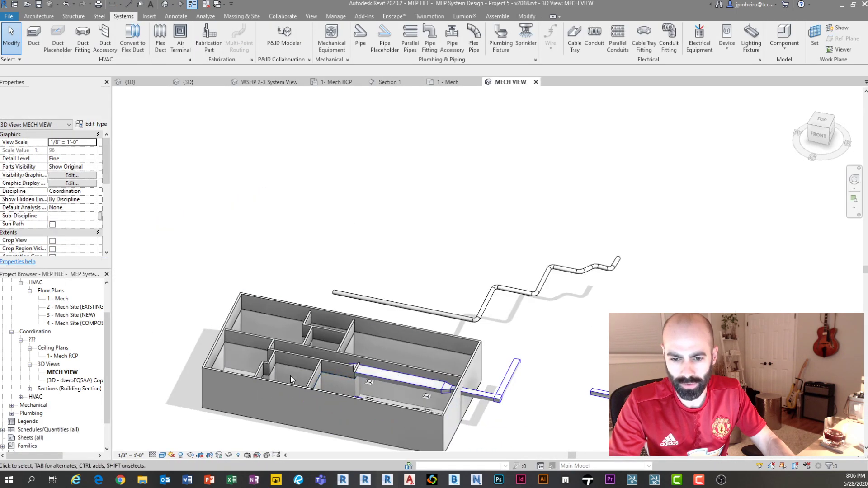
{"action": "scroll", "coordinate": [291, 375], "scroll_direction": "up", "scroll_amount": 5}
{"action": "key", "text": "Tab"}
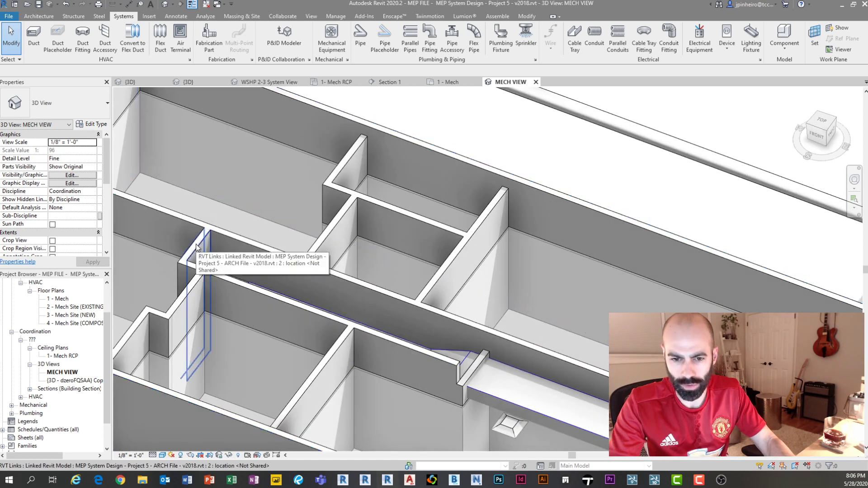
{"action": "left_click", "coordinate": [196, 251]}
{"action": "middle_click_drag", "start_coordinate": [219, 289], "coordinate": [362, 262]}
{"action": "scroll", "coordinate": [117, 160], "scroll_direction": "up", "scroll_amount": 2}
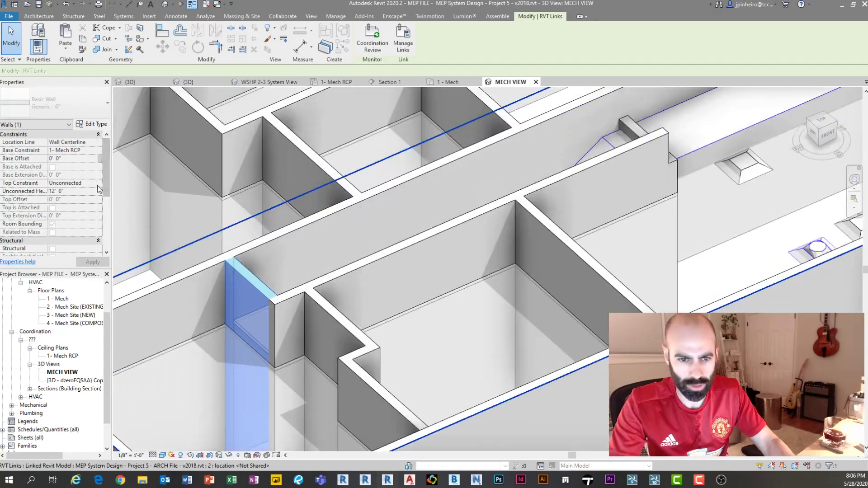
{"action": "middle_click_drag", "start_coordinate": [286, 207], "coordinate": [303, 194]}
{"action": "key", "text": "Escape"}
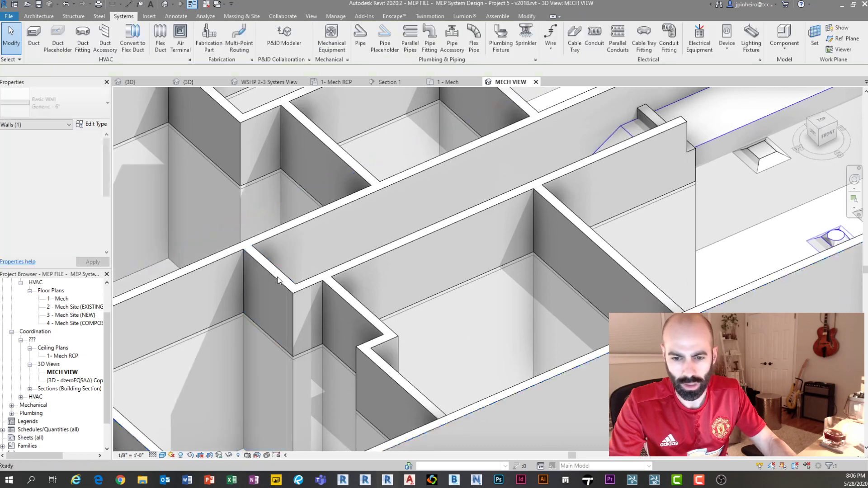
{"action": "key", "text": "Tab"}
{"action": "scroll", "coordinate": [279, 280], "scroll_direction": "down", "scroll_amount": 2}
{"action": "middle_click_drag", "start_coordinate": [355, 273], "coordinate": [280, 217], "text": "shift"}
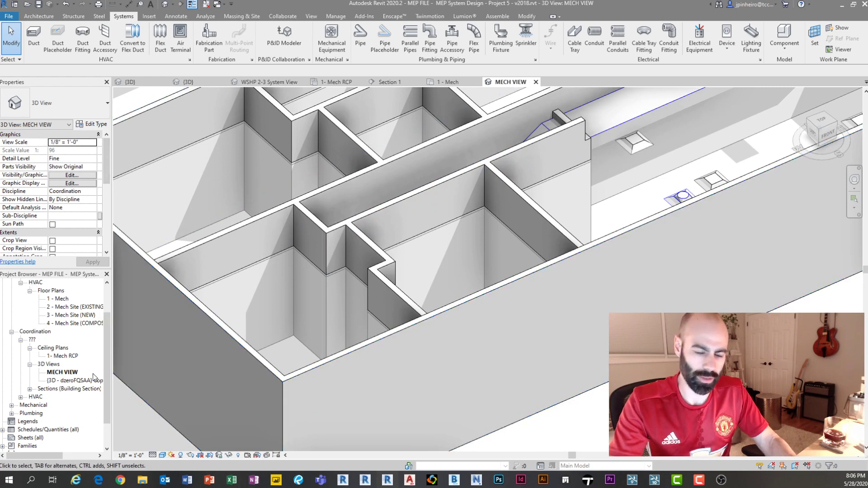
- Reopen the 1- Mech RCP plan and open Section 2 from its section head, framing the area around the corridor's end wall
{"action": "double_click", "coordinate": [66, 356]}
{"action": "left_click", "coordinate": [226, 233]}
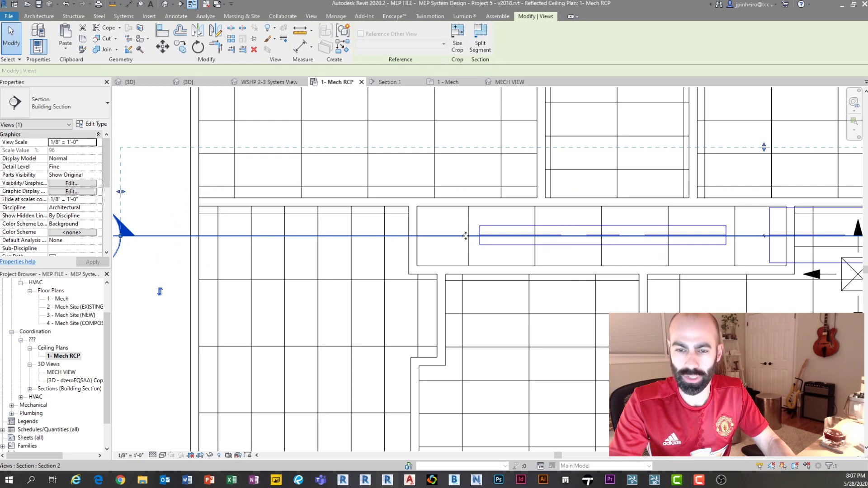
{"action": "scroll", "coordinate": [256, 236], "scroll_direction": "down", "scroll_amount": 1}
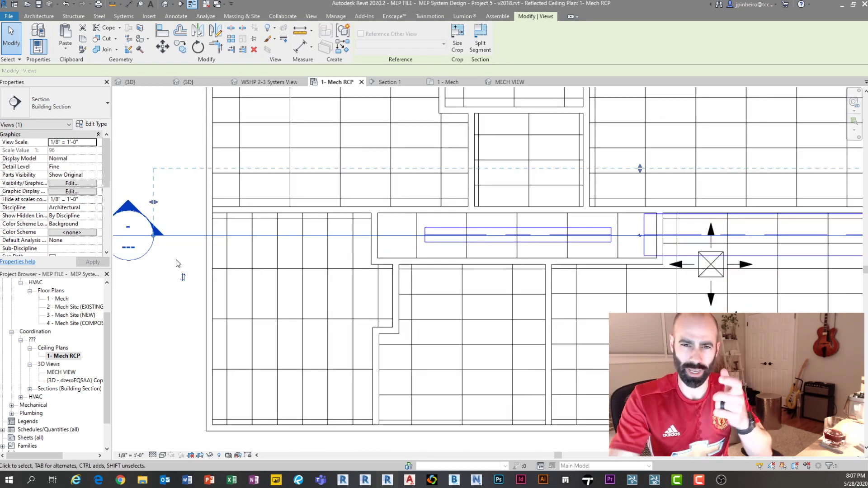
{"action": "double_click", "coordinate": [134, 228]}
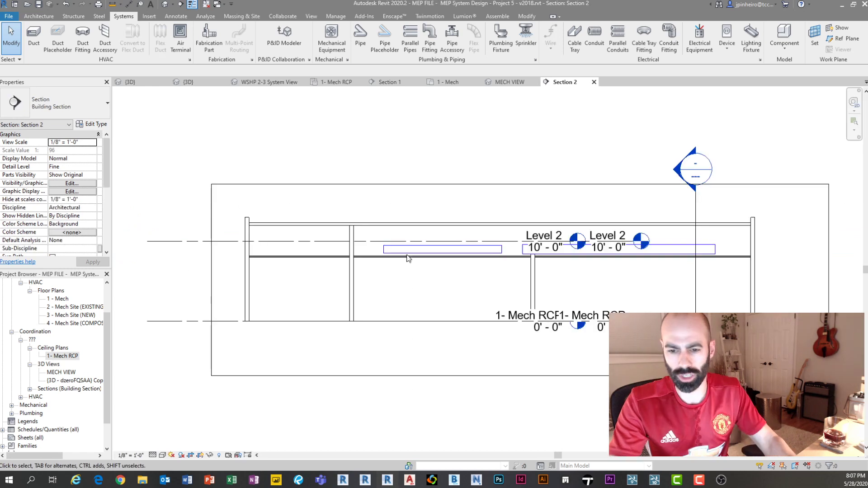
{"action": "scroll", "coordinate": [333, 242], "scroll_direction": "up", "scroll_amount": 2}
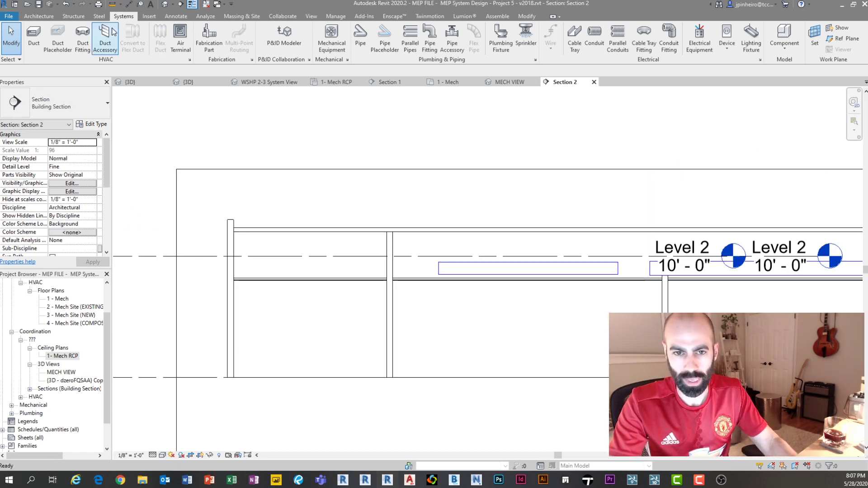
{"action": "middle_click_drag", "start_coordinate": [265, 123], "coordinate": [258, 126]}
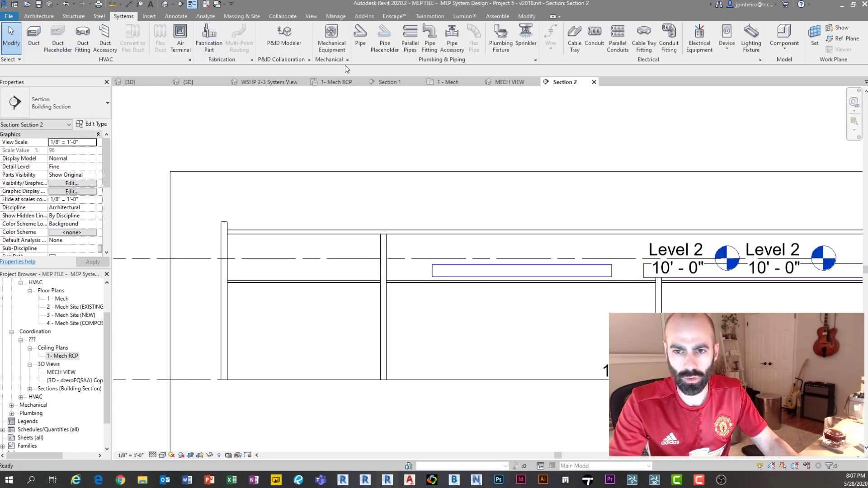
- Draw an 8" Chilled Water pipe on level 1- Mech RCP in Section 2, rising above Level 2 across the wall and dropping toward the duct
{"action": "left_click", "coordinate": [360, 47]}
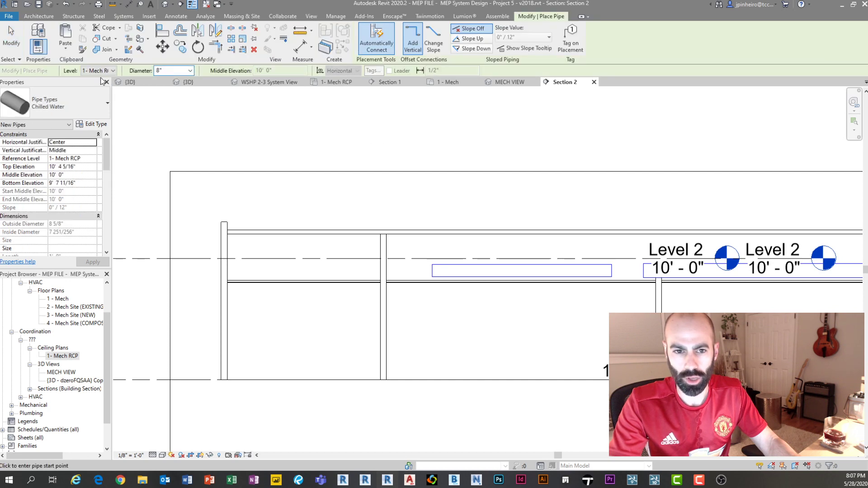
{"action": "left_click", "coordinate": [113, 71]}
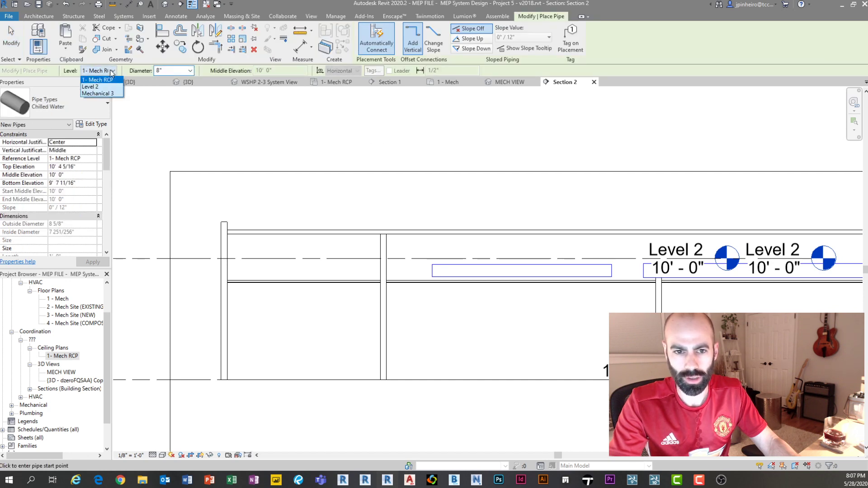
{"action": "left_click", "coordinate": [110, 72]}
{"action": "left_click", "coordinate": [110, 73]}
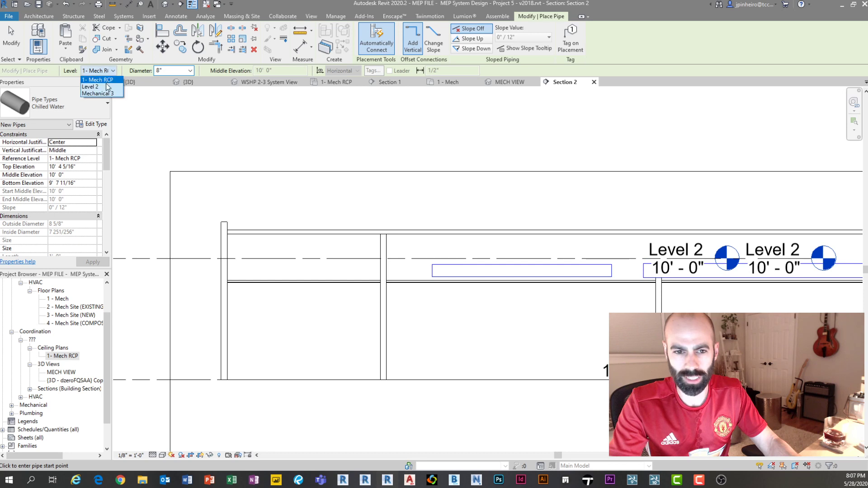
{"action": "left_click", "coordinate": [91, 73]}
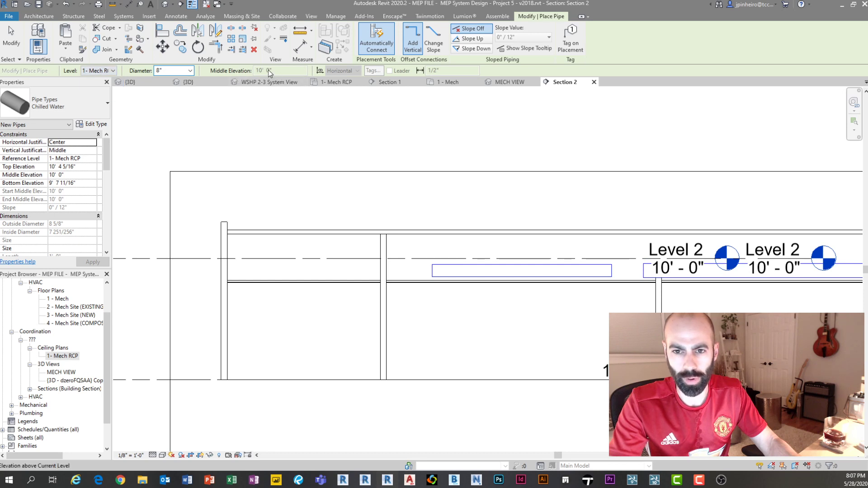
{"action": "scroll", "coordinate": [254, 236], "scroll_direction": "up", "scroll_amount": 2}
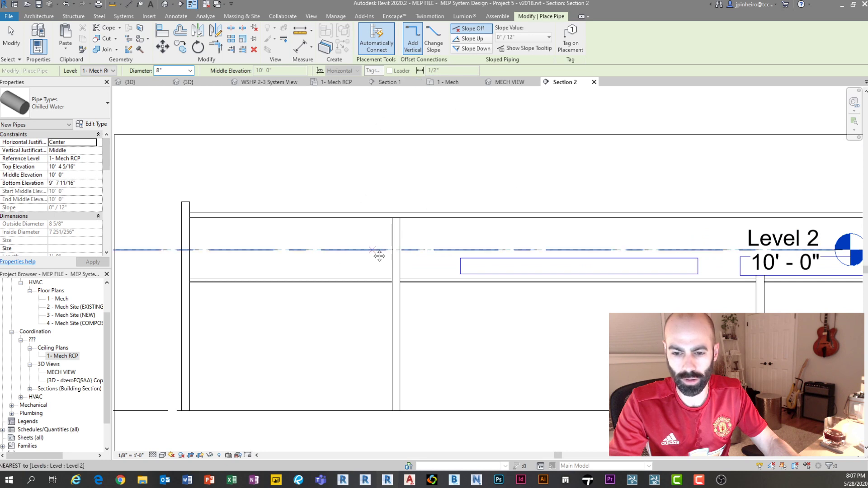
{"action": "scroll", "coordinate": [233, 279], "scroll_direction": "up", "scroll_amount": 1}
{"action": "left_click", "coordinate": [195, 266]}
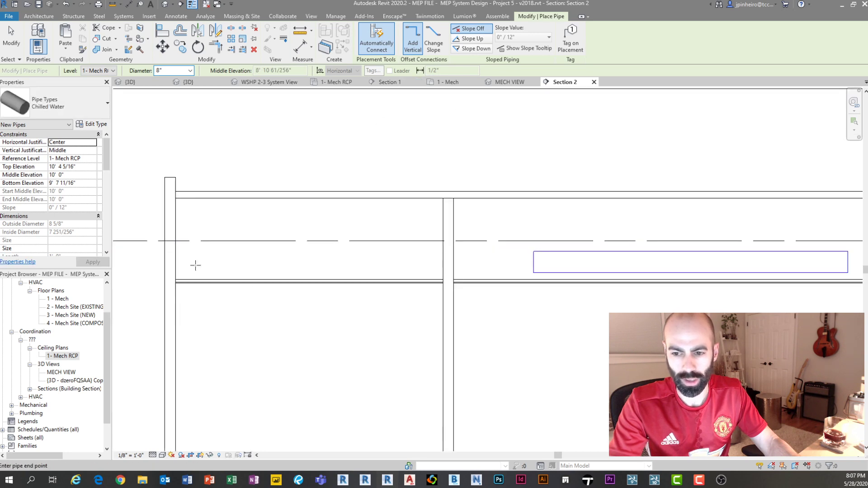
{"action": "left_click", "coordinate": [367, 266]}
{"action": "left_click", "coordinate": [368, 208]}
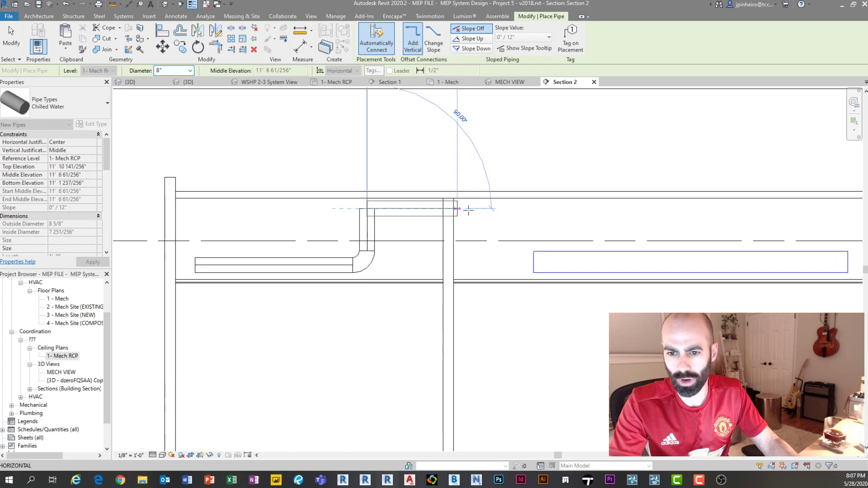
{"action": "left_click", "coordinate": [487, 209]}
{"action": "left_click", "coordinate": [489, 257]}
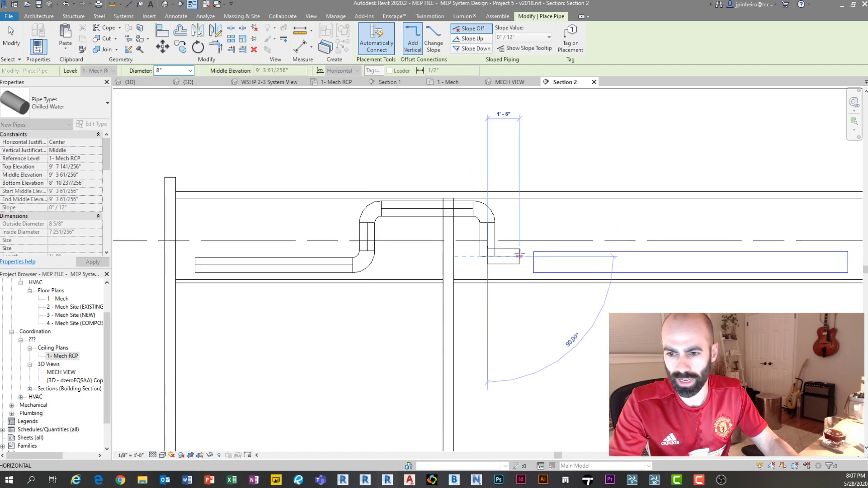
{"action": "key", "text": "Escape"}
{"action": "key", "text": "Escape"}
{"action": "scroll", "coordinate": [442, 278], "scroll_direction": "down", "scroll_amount": 2}
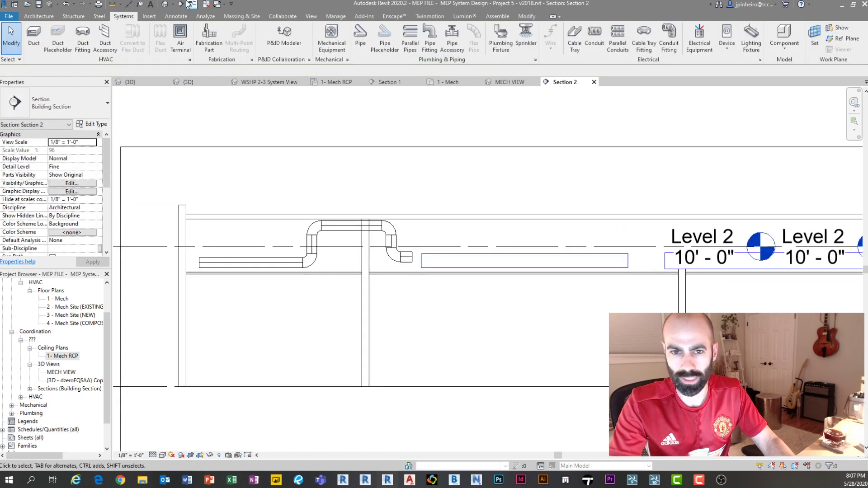
- Inspect the new chilled water pipe's rise over the corridor wall in the default 3D view
{"action": "left_click", "coordinate": [164, 5]}
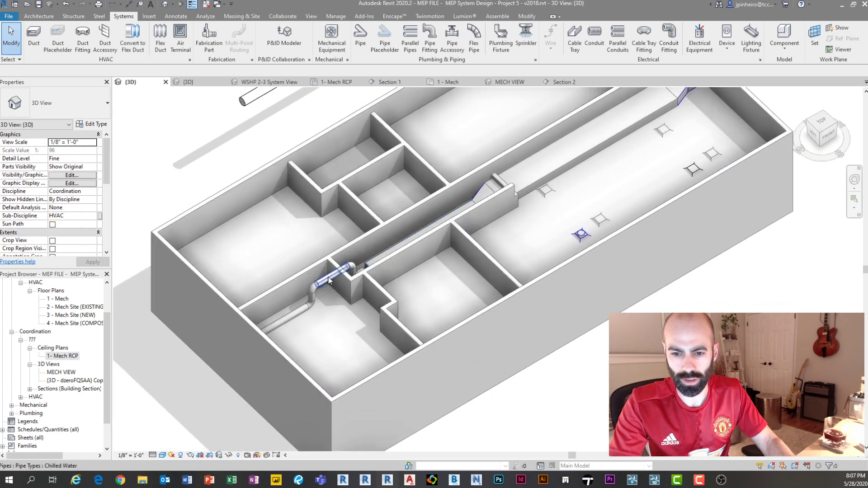
{"action": "left_click", "coordinate": [326, 303]}
{"action": "scroll", "coordinate": [326, 304], "scroll_direction": "up", "scroll_amount": 2}
{"action": "middle_click_drag", "start_coordinate": [327, 305], "coordinate": [223, 312], "text": "shift"}
{"action": "key", "text": "Escape"}
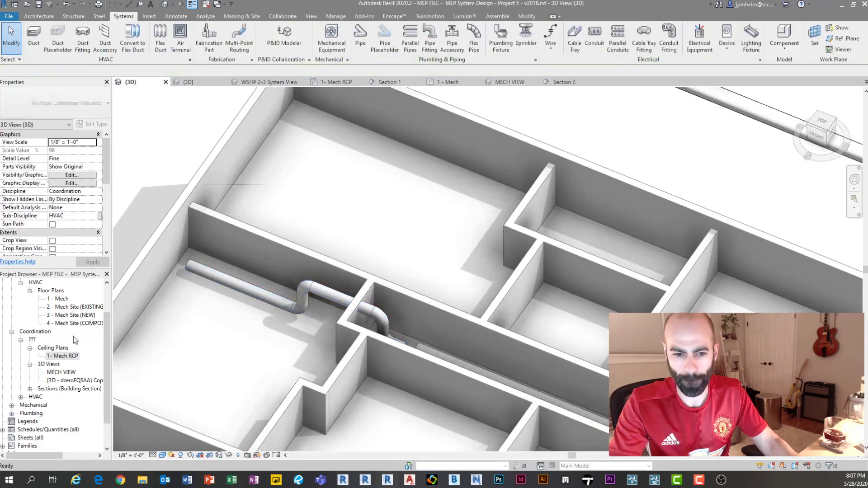
{"action": "left_click", "coordinate": [332, 314]}
{"action": "scroll", "coordinate": [316, 336], "scroll_direction": "up", "scroll_amount": 3}
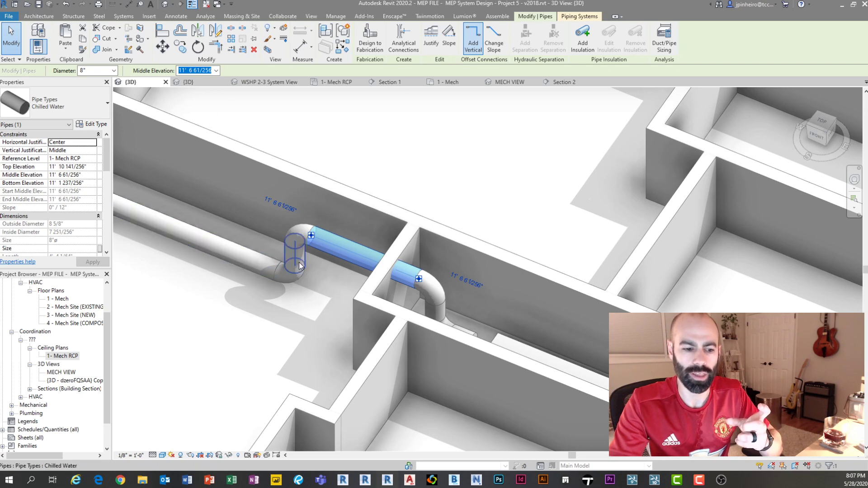
{"action": "left_click", "coordinate": [248, 305]}
{"action": "scroll", "coordinate": [247, 302], "scroll_direction": "down", "scroll_amount": 1}
{"action": "middle_click_drag", "start_coordinate": [248, 301], "coordinate": [259, 255]}
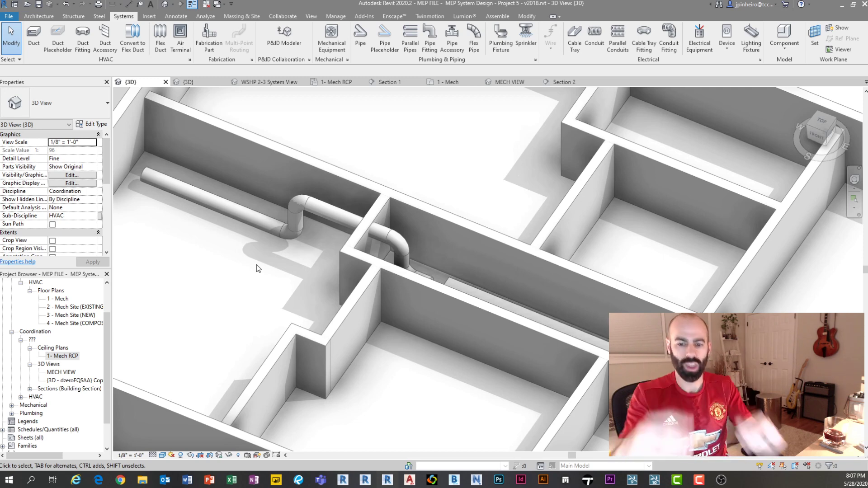
- Select the pipes and elbows at the far end of the long pipe run outside the building
{"action": "scroll", "coordinate": [256, 264], "scroll_direction": "down", "scroll_amount": 5}
{"action": "scroll", "coordinate": [359, 229], "scroll_direction": "up", "scroll_amount": 8}
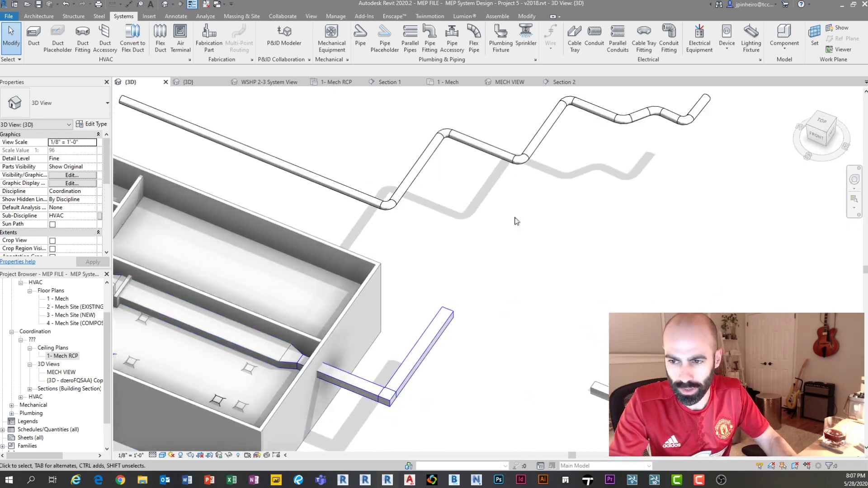
{"action": "middle_click_drag", "start_coordinate": [517, 221], "coordinate": [415, 270]}
{"action": "left_click_drag", "start_coordinate": [360, 126], "coordinate": [579, 321]}
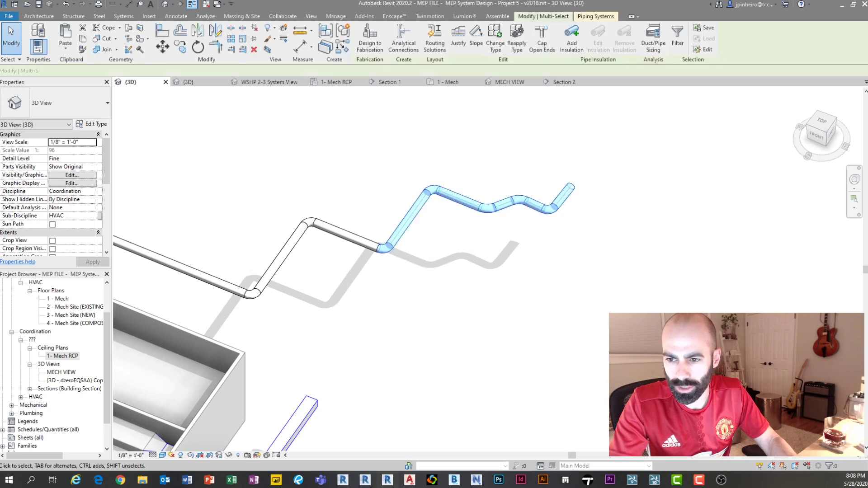
- Split the straight pipe segment between the two elbows near its middle
{"action": "key", "text": "Escape"}
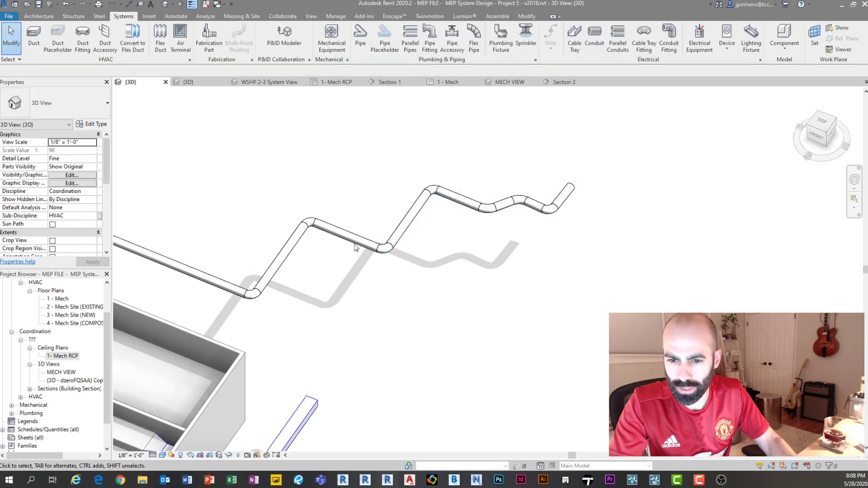
{"action": "scroll", "coordinate": [348, 246], "scroll_direction": "up", "scroll_amount": 2}
{"action": "key", "text": "s"}
{"action": "key", "text": "l"}
{"action": "left_click", "coordinate": [347, 231]}
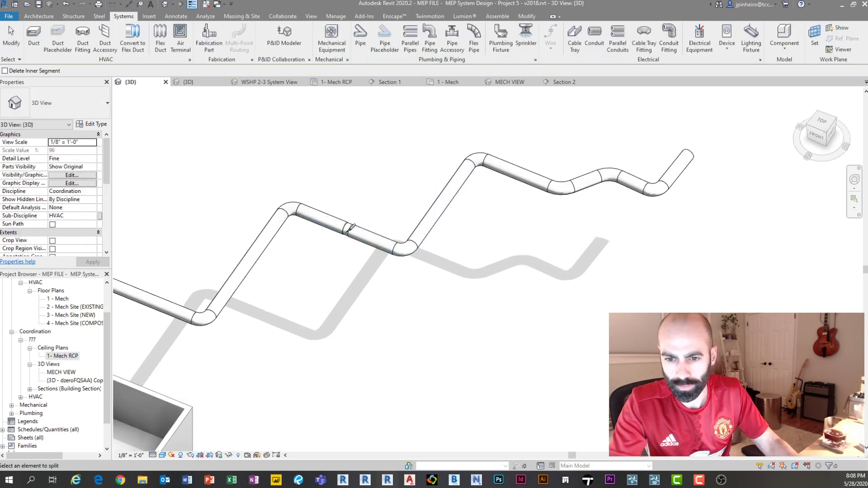
{"action": "key", "text": "Escape"}
{"action": "key", "text": "Escape"}
- Select the pipes and fittings on the far side of the split and set their middle elevation to 15' 0"
{"action": "left_click_drag", "start_coordinate": [792, 312], "coordinate": [364, 126]}
{"action": "scroll", "coordinate": [357, 244], "scroll_direction": "up", "scroll_amount": 2}
{"action": "left_click", "coordinate": [234, 71]}
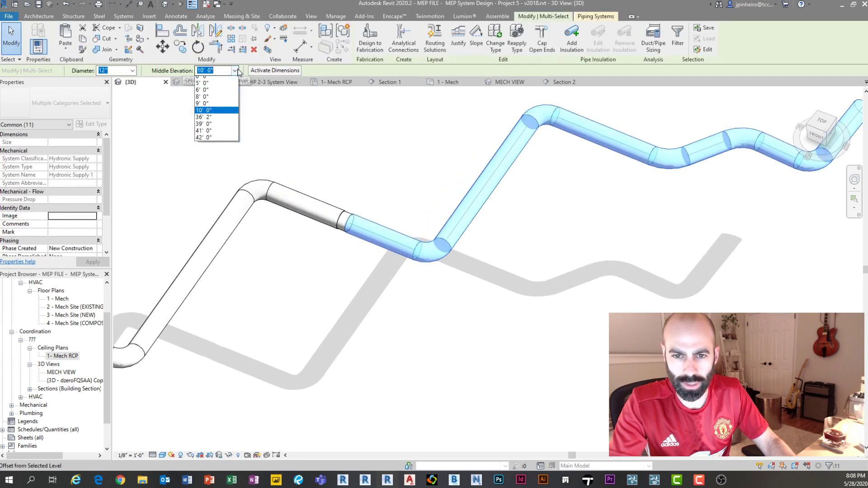
{"action": "left_click", "coordinate": [217, 69]}
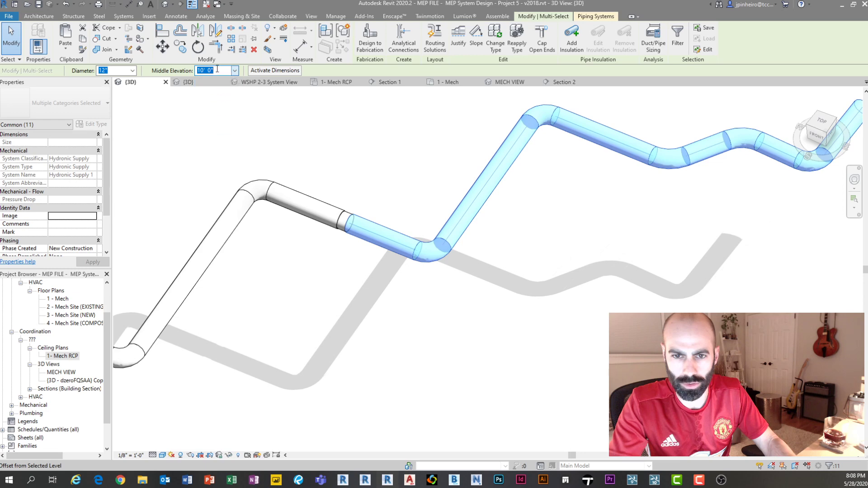
{"action": "type", "text": "15"}
{"action": "key", "text": "Return"}
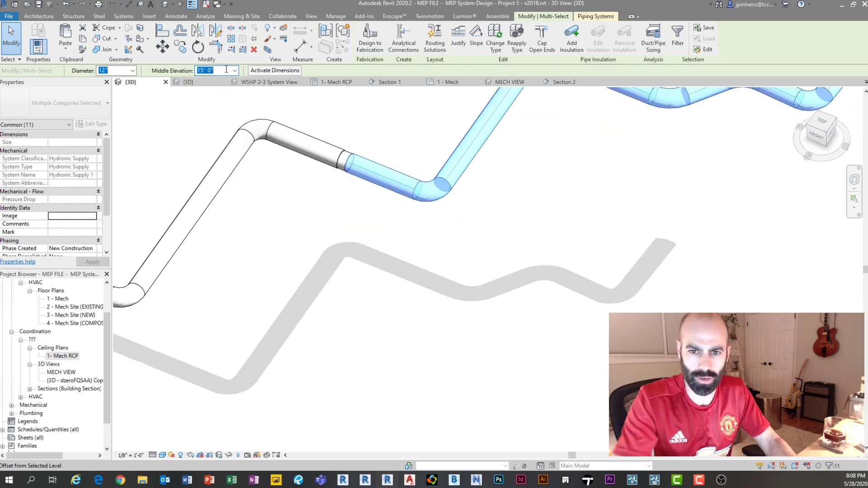
- Shorten the pipe segment beside the coupling so its end pulls away and leaves a small gap
{"action": "left_click", "coordinate": [337, 286]}
{"action": "scroll", "coordinate": [360, 260], "scroll_direction": "down", "scroll_amount": 2}
{"action": "left_click", "coordinate": [379, 212]}
{"action": "scroll", "coordinate": [382, 243], "scroll_direction": "up", "scroll_amount": 2}
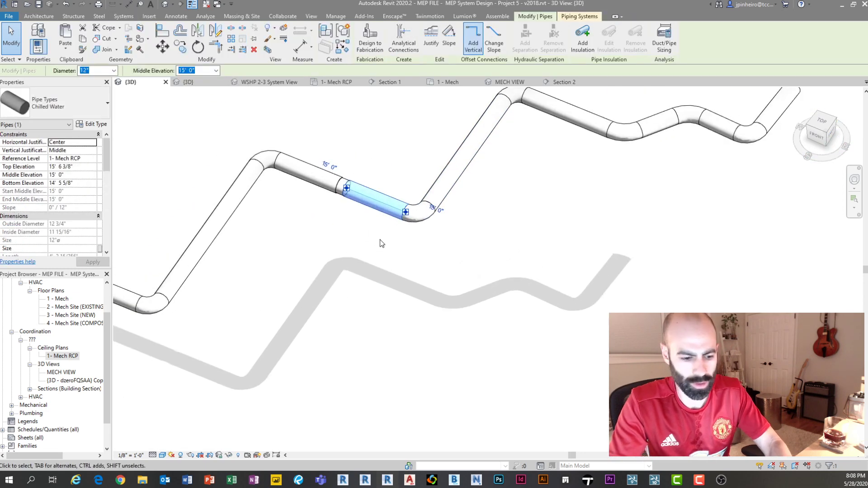
{"action": "left_click", "coordinate": [377, 250]}
{"action": "left_click", "coordinate": [348, 191]}
{"action": "scroll", "coordinate": [345, 190], "scroll_direction": "up", "scroll_amount": 2}
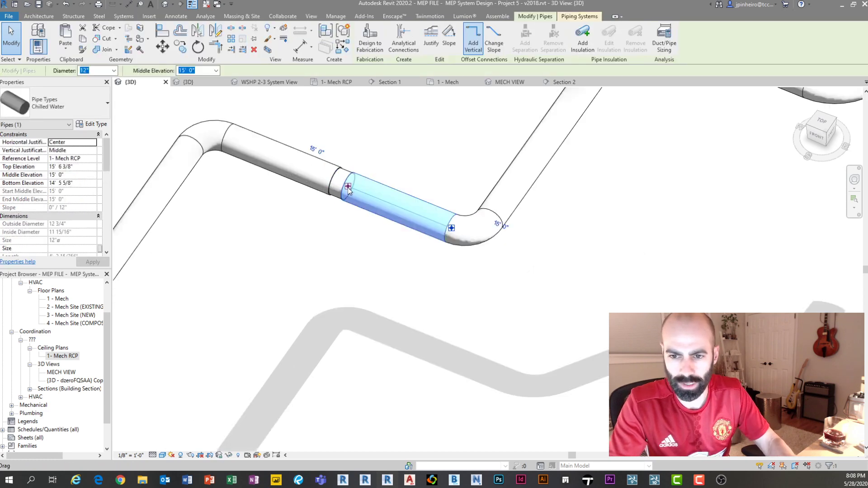
{"action": "left_click_drag", "start_coordinate": [347, 186], "coordinate": [360, 193]}
{"action": "key", "text": "Escape"}
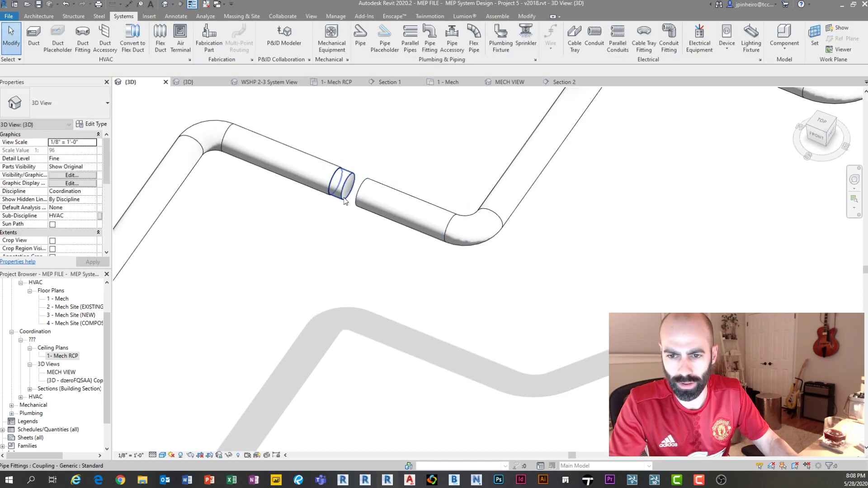
- Delete the leftover coupling between the two pipe runs
{"action": "left_click", "coordinate": [344, 196]}
{"action": "key", "text": "Delete"}
{"action": "scroll", "coordinate": [357, 203], "scroll_direction": "down", "scroll_amount": 3}
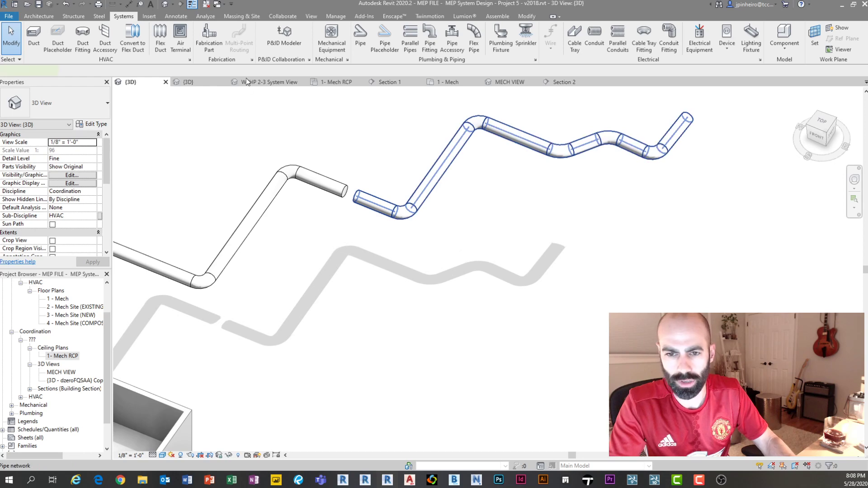
{"action": "left_click", "coordinate": [217, 71]}
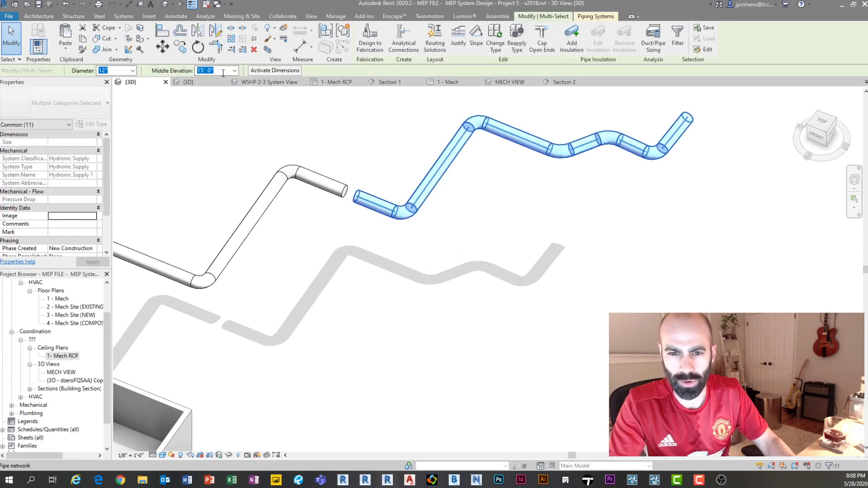
{"action": "left_click", "coordinate": [271, 158]}
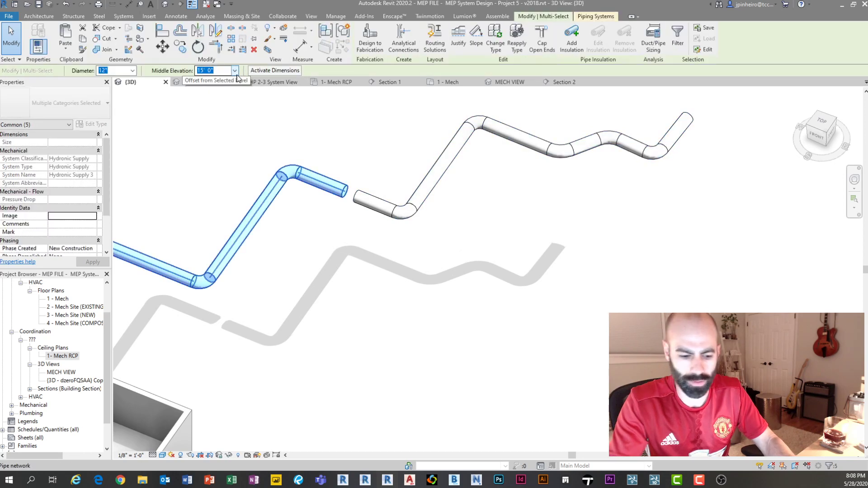
{"action": "key", "text": "Delete"}
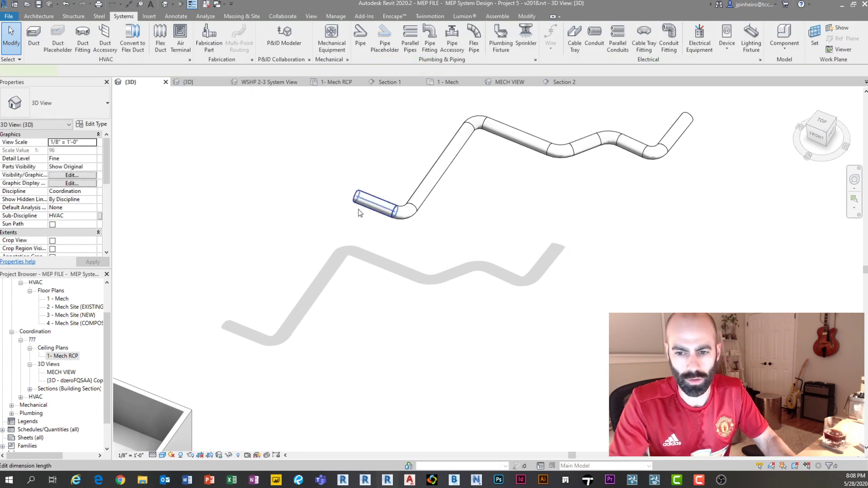
{"action": "key", "text": "ctrl+z"}
- Set the middle elevation of the pipe run nearest the building to 10' 0"
{"action": "left_click", "coordinate": [333, 195]}
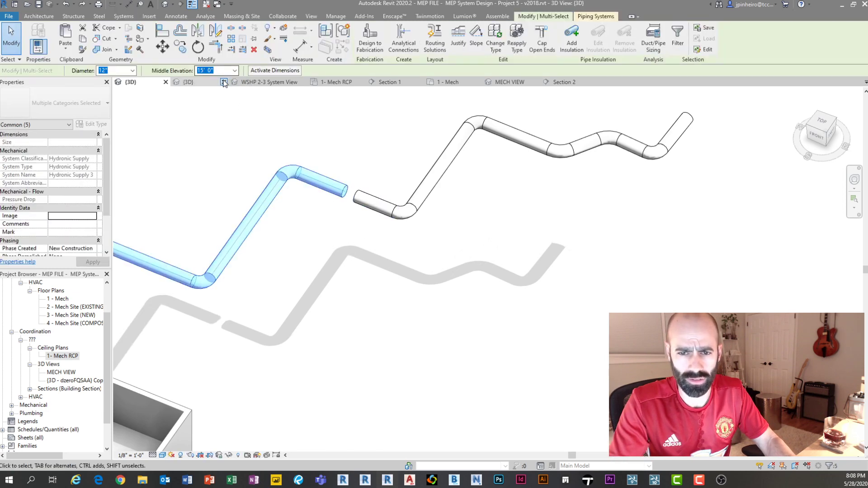
{"action": "left_click", "coordinate": [230, 71]}
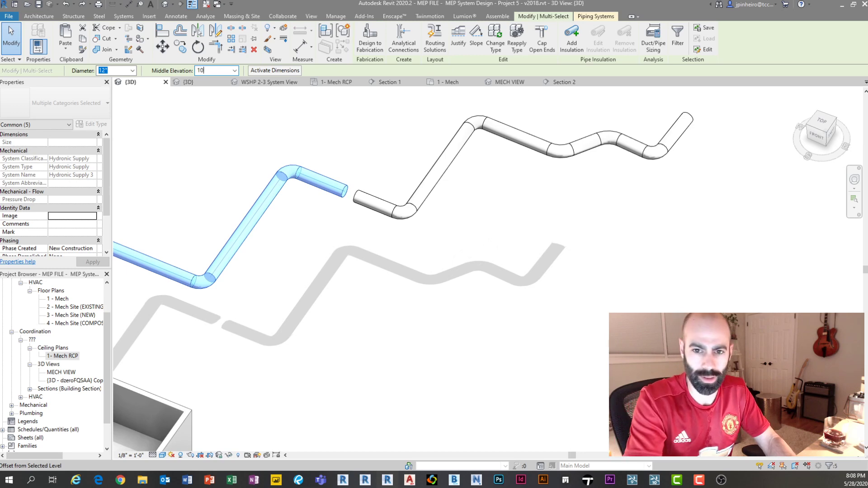
{"action": "type", "text": "10"}
{"action": "key", "text": "Return"}
{"action": "left_click", "coordinate": [346, 202]}
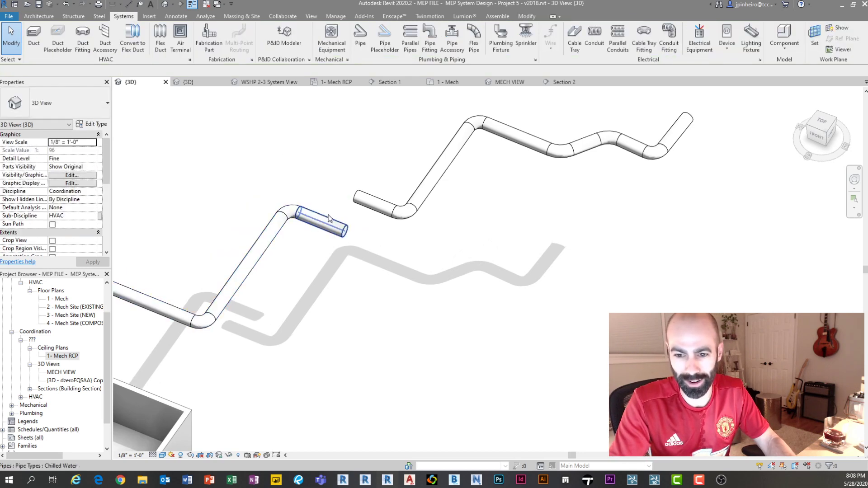
{"action": "left_click", "coordinate": [329, 219]}
{"action": "middle_click_drag", "start_coordinate": [361, 219], "coordinate": [480, 86], "text": "shift"}
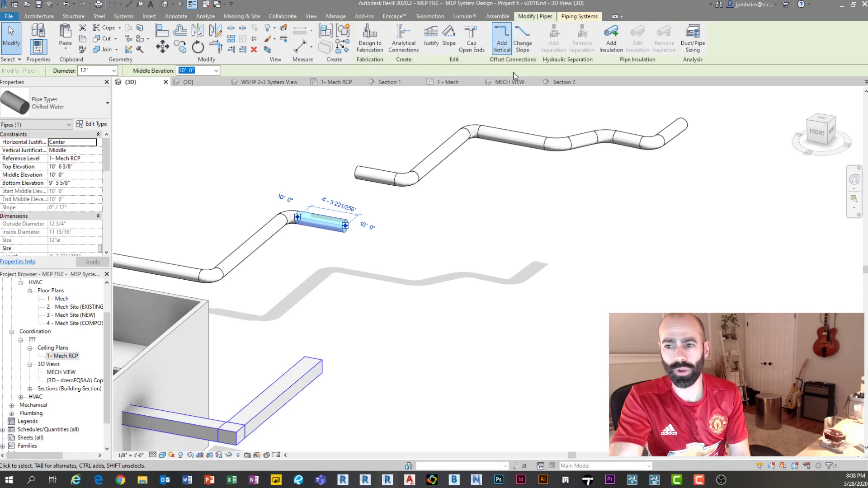
{"action": "key", "text": "Escape"}
{"action": "scroll", "coordinate": [365, 240], "scroll_direction": "up", "scroll_amount": 2}
{"action": "key", "text": "t"}
{"action": "key", "text": "r"}
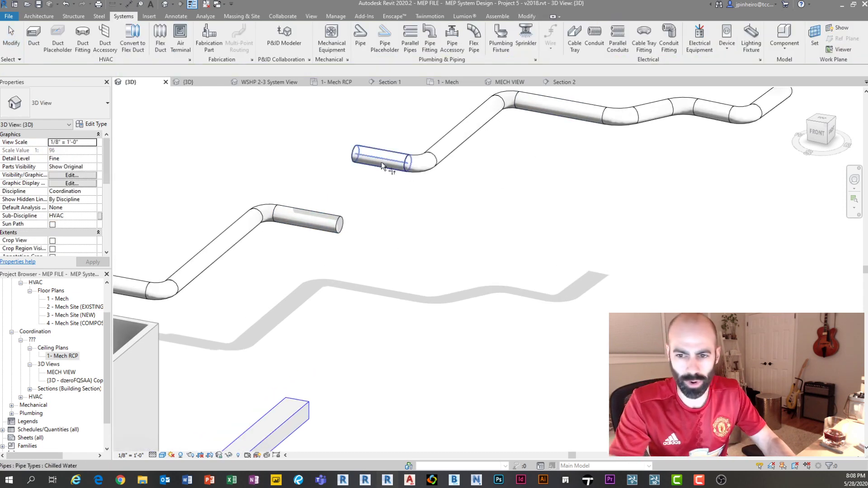
{"action": "left_click", "coordinate": [381, 162]}
{"action": "key", "text": "Escape"}
{"action": "key", "text": "Escape"}
- Try to connect the lower pipe run to the upper one by snapping its open end to the upper pipe's endpoint, and undo it
{"action": "left_click", "coordinate": [338, 223]}
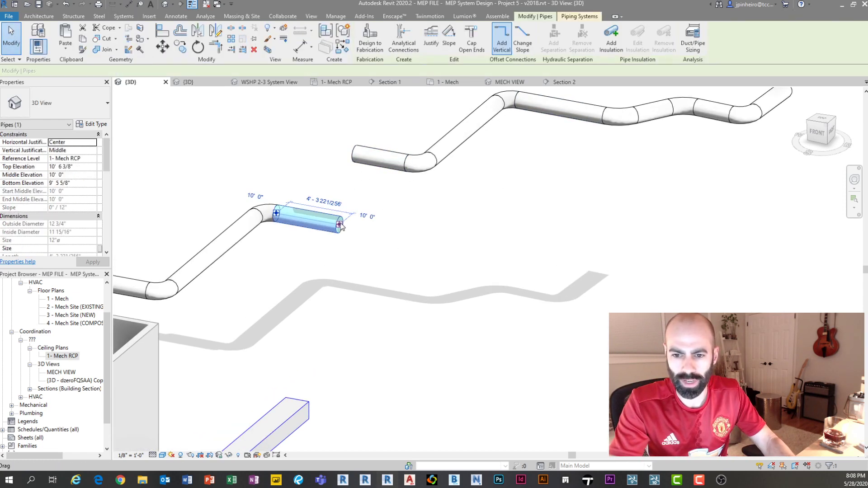
{"action": "left_click_drag", "start_coordinate": [340, 224], "coordinate": [352, 156]}
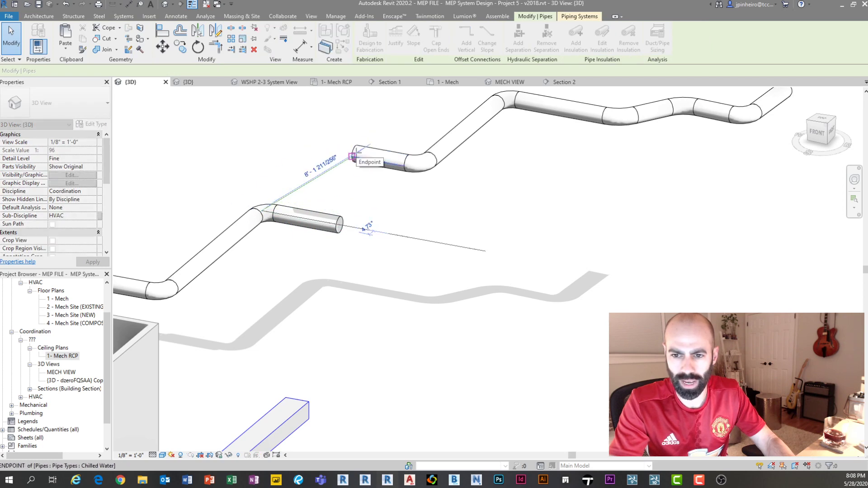
{"action": "left_click", "coordinate": [729, 226]}
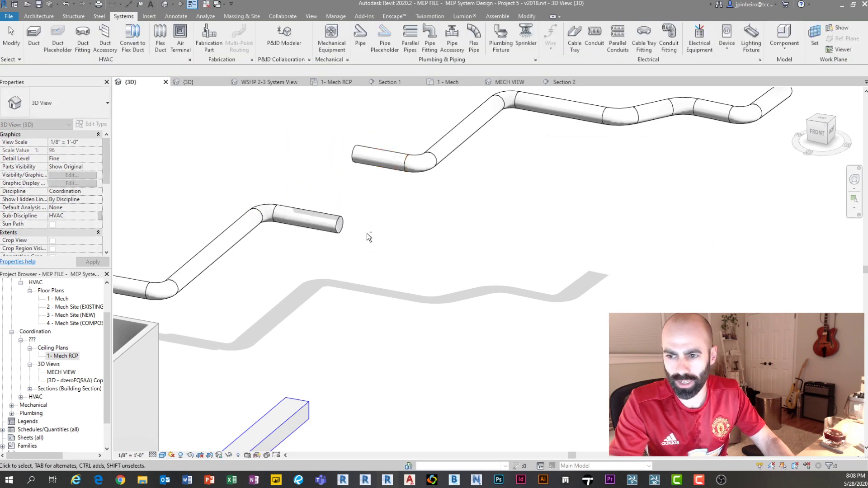
{"action": "middle_click_drag", "start_coordinate": [368, 236], "coordinate": [500, 251], "text": "shift"}
{"action": "left_click", "coordinate": [317, 218]}
{"action": "left_click_drag", "start_coordinate": [338, 210], "coordinate": [350, 132]}
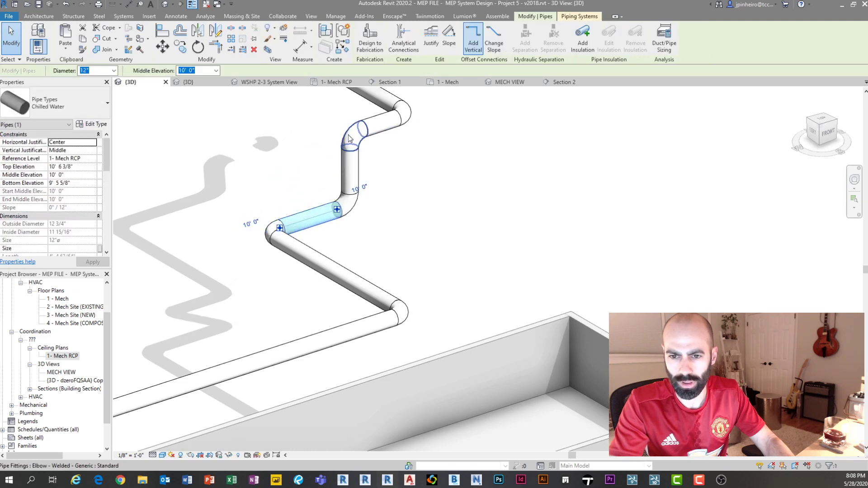
{"action": "key", "text": "ctrl+z"}
- Pull the lower pipe's open end onto the upper pipe's endpoint to join both runs with a vertical riser
{"action": "middle_click_drag", "start_coordinate": [432, 177], "coordinate": [460, 232], "text": "shift"}
{"action": "left_click", "coordinate": [327, 245]}
{"action": "scroll", "coordinate": [335, 239], "scroll_direction": "up", "scroll_amount": 2}
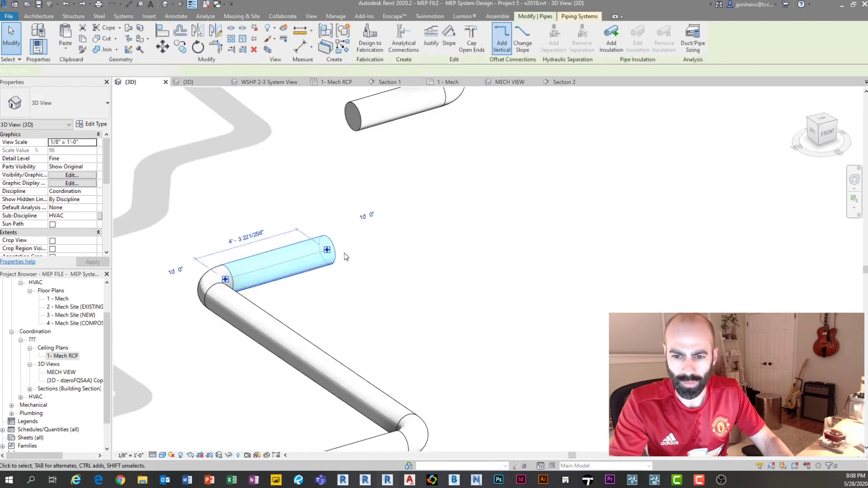
{"action": "scroll", "coordinate": [327, 252], "scroll_direction": "down", "scroll_amount": 1}
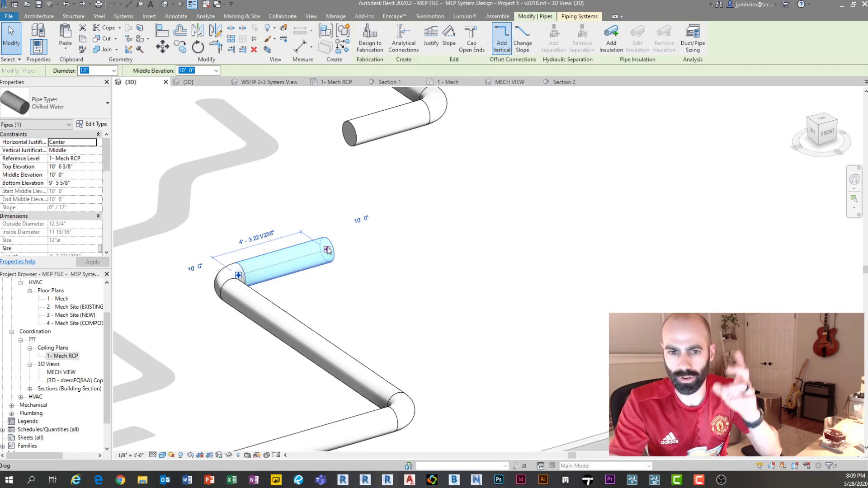
{"action": "left_click_drag", "start_coordinate": [328, 250], "coordinate": [351, 134]}
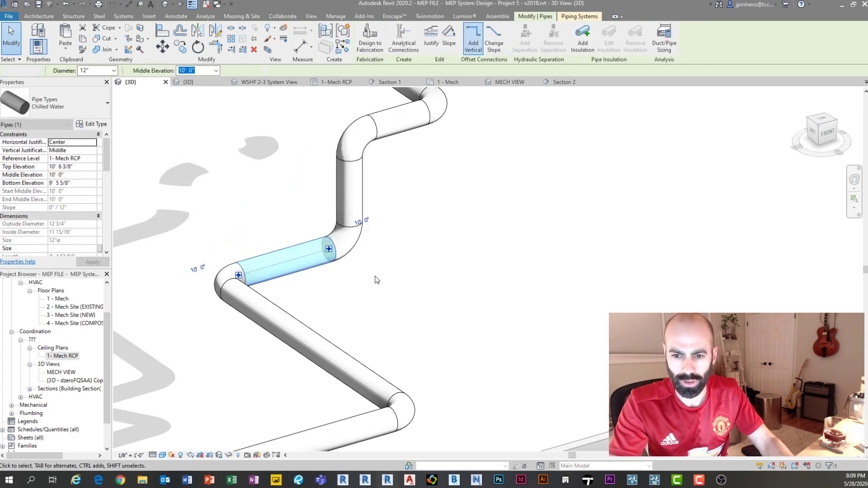
{"action": "left_click", "coordinate": [376, 278]}
- Examine the vertical offset and elbows in the joined pipe run from several angles
{"action": "scroll", "coordinate": [376, 276], "scroll_direction": "down", "scroll_amount": 2}
{"action": "middle_click_drag", "start_coordinate": [398, 240], "coordinate": [381, 284], "text": "shift"}
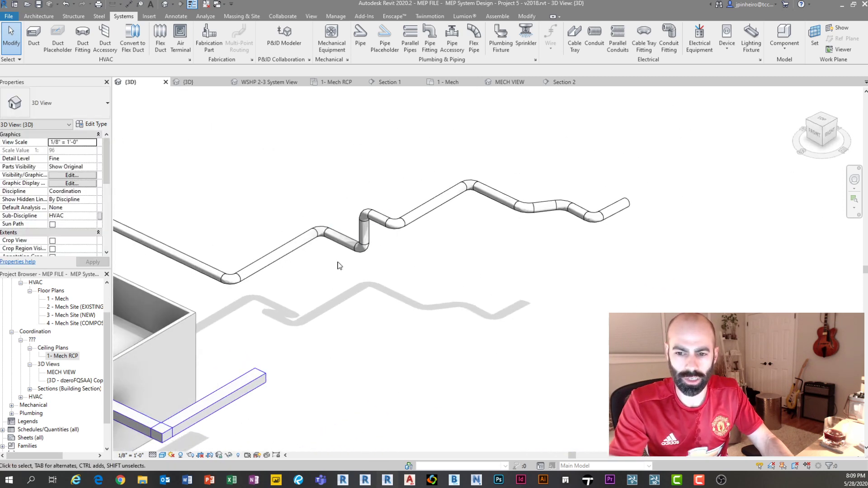
{"action": "scroll", "coordinate": [337, 244], "scroll_direction": "up", "scroll_amount": 3}
{"action": "scroll", "coordinate": [511, 264], "scroll_direction": "down", "scroll_amount": 2}
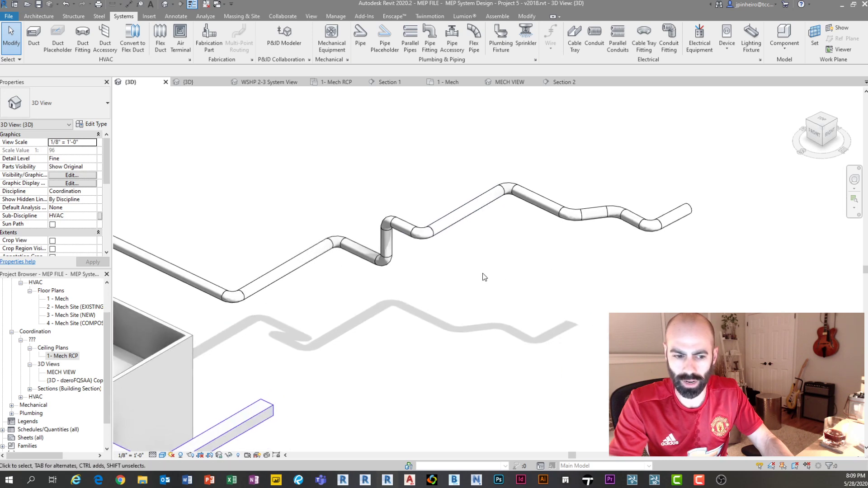
{"action": "middle_click_drag", "start_coordinate": [417, 277], "coordinate": [529, 292], "text": "shift"}
{"action": "scroll", "coordinate": [394, 240], "scroll_direction": "up", "scroll_amount": 2}
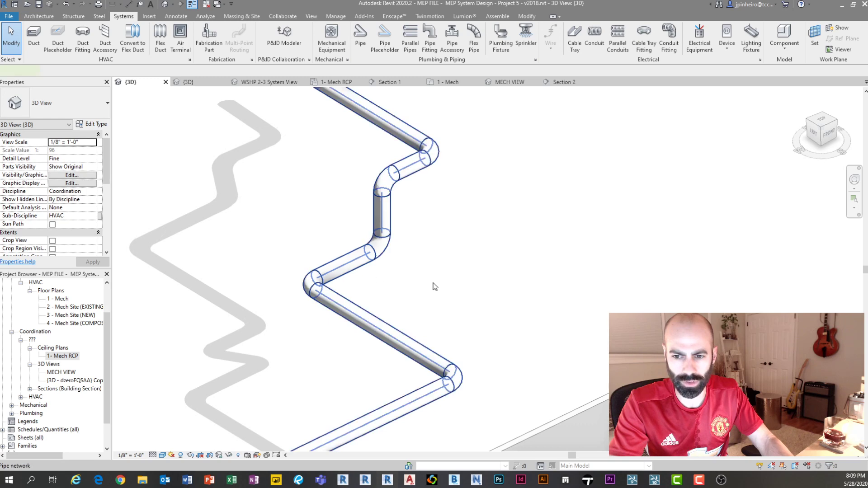
{"action": "scroll", "coordinate": [435, 287], "scroll_direction": "down", "scroll_amount": 2}
{"action": "middle_click_drag", "start_coordinate": [435, 287], "coordinate": [253, 229], "text": "shift"}
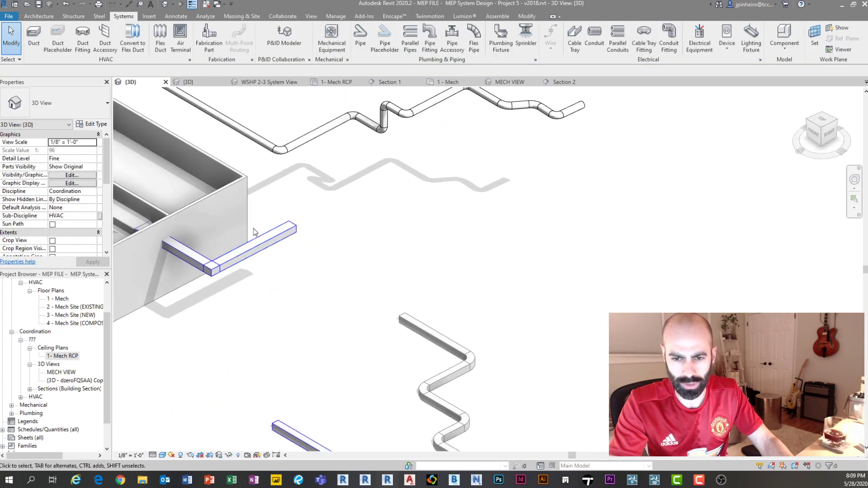
- Try to draw a 19" x 14" duct from the building duct's open end to the neighboring duct run's end, and undo it
{"action": "left_click", "coordinate": [294, 229]}
{"action": "middle_click_drag", "start_coordinate": [432, 268], "coordinate": [231, 275], "text": "shift"}
{"action": "scroll", "coordinate": [270, 303], "scroll_direction": "up", "scroll_amount": 2}
{"action": "key", "text": "d"}
{"action": "key", "text": "t"}
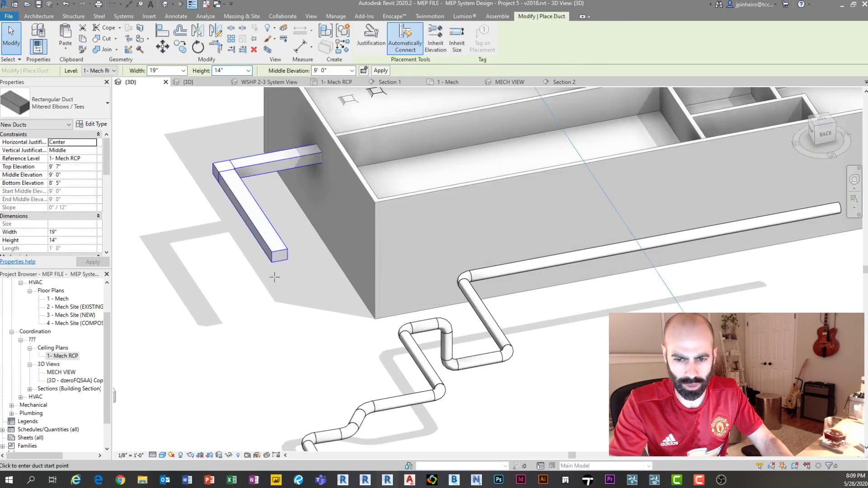
{"action": "left_click", "coordinate": [280, 255]}
{"action": "scroll", "coordinate": [300, 303], "scroll_direction": "down", "scroll_amount": 2}
{"action": "middle_click_drag", "start_coordinate": [300, 304], "coordinate": [187, 278], "text": "shift"}
{"action": "scroll", "coordinate": [231, 295], "scroll_direction": "up", "scroll_amount": 3}
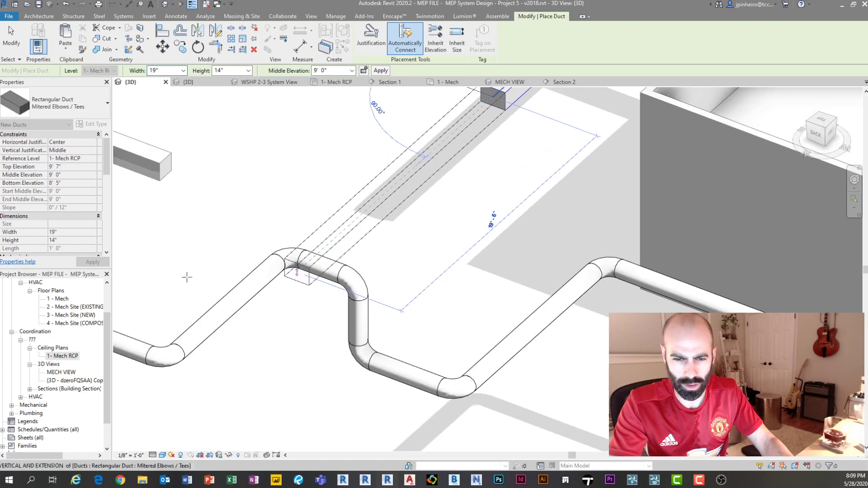
{"action": "left_click", "coordinate": [167, 169]}
{"action": "scroll", "coordinate": [198, 201], "scroll_direction": "down", "scroll_amount": 2}
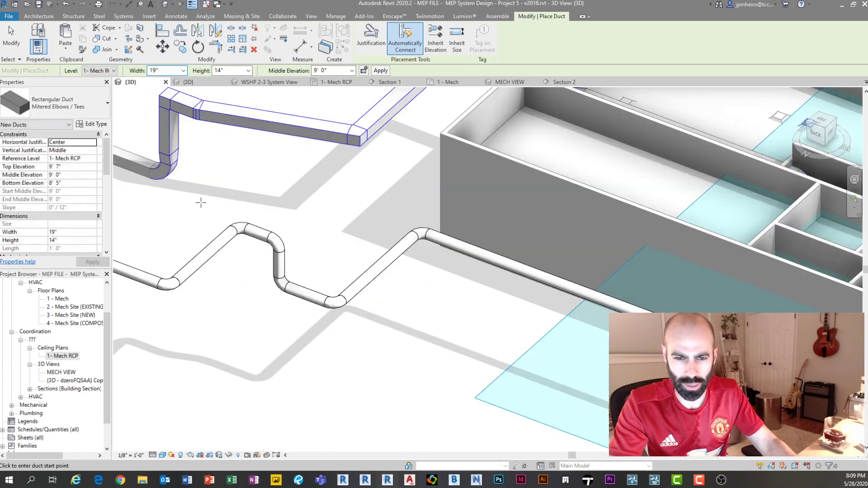
{"action": "middle_click_drag", "start_coordinate": [200, 202], "coordinate": [248, 248]}
{"action": "key", "text": "ctrl+z"}
- Draw a 19" x 14" duct from the building duct's open end to the open end of the lower gray duct run
{"action": "middle_click_drag", "start_coordinate": [226, 213], "coordinate": [467, 215]}
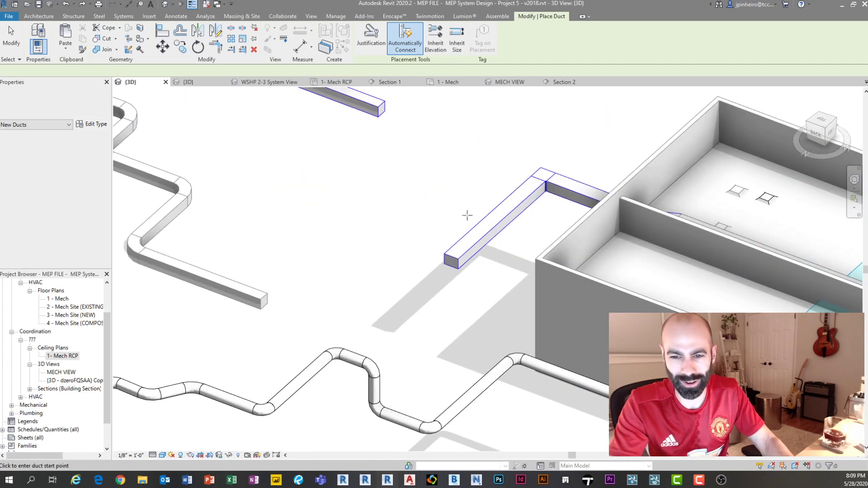
{"action": "middle_click_drag", "start_coordinate": [435, 288], "coordinate": [413, 227], "text": "shift"}
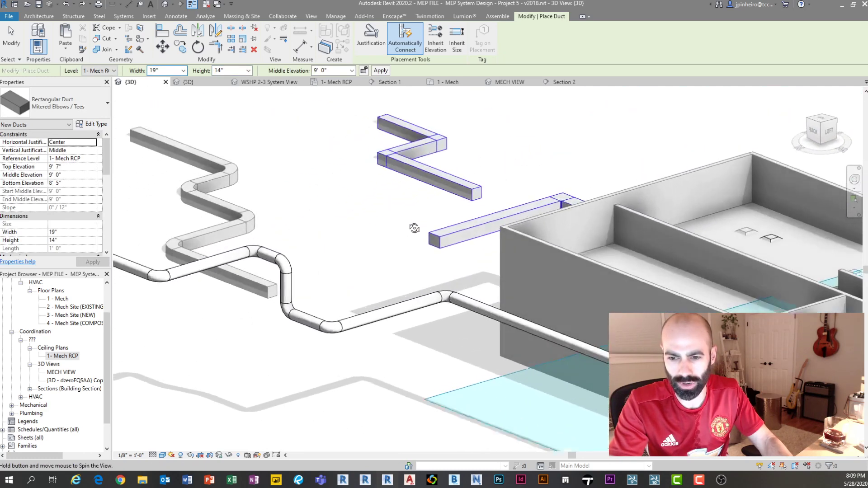
{"action": "scroll", "coordinate": [437, 267], "scroll_direction": "up", "scroll_amount": 4}
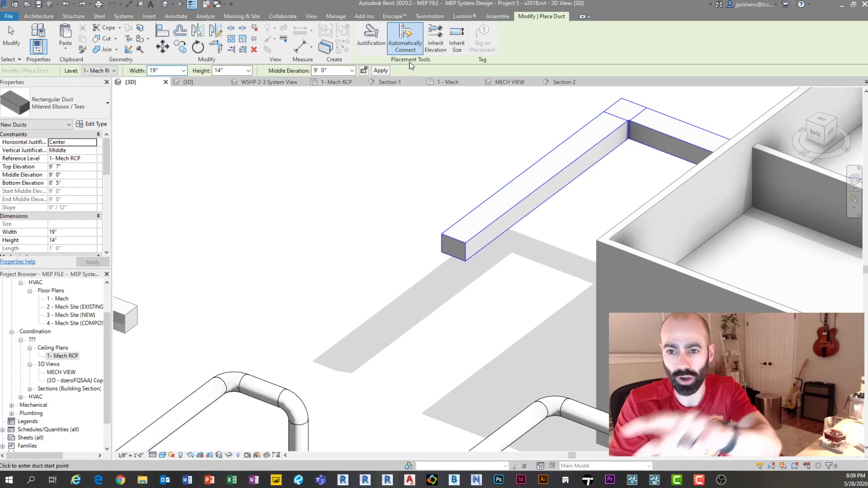
{"action": "left_click", "coordinate": [454, 248]}
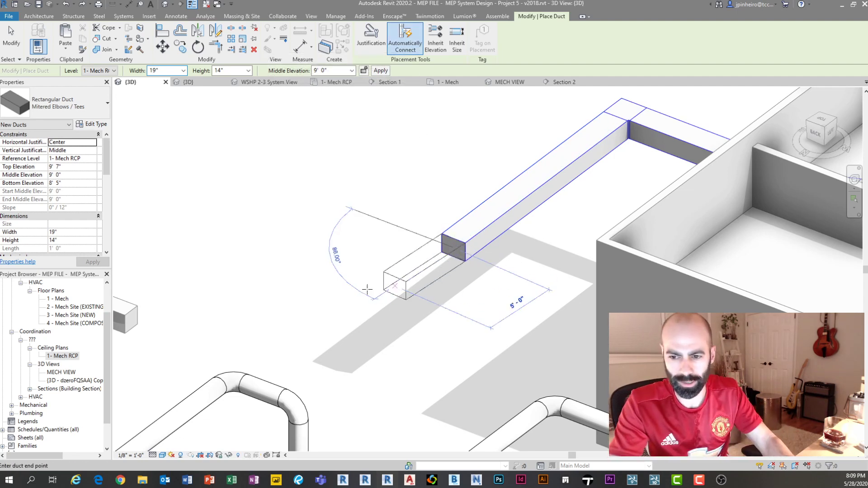
{"action": "middle_click_drag", "start_coordinate": [367, 289], "coordinate": [466, 249]}
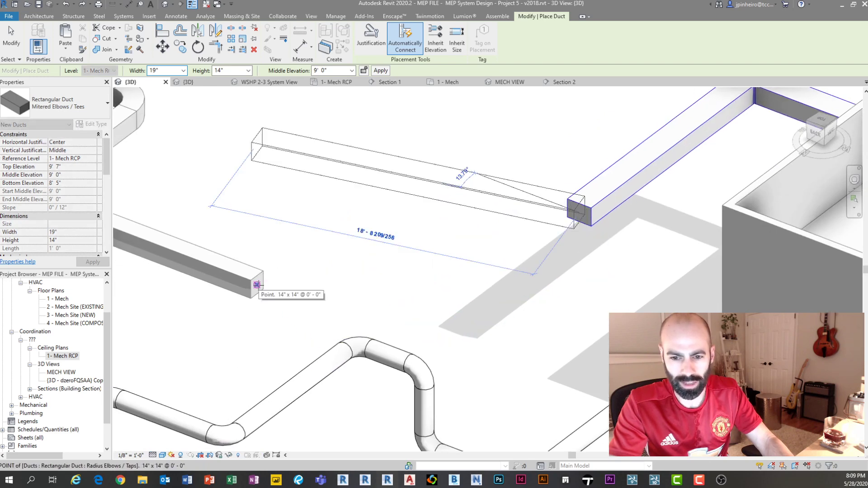
{"action": "left_click", "coordinate": [257, 285]}
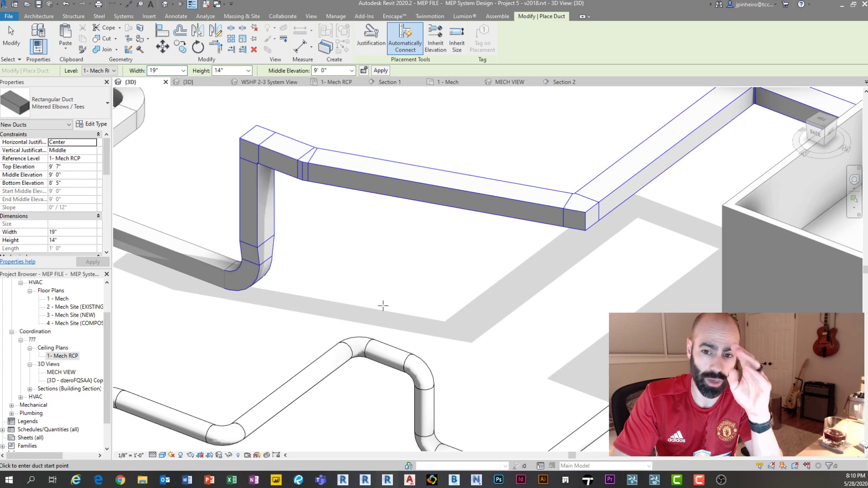
{"action": "key", "text": "Escape"}
- Select the elbows and transitions along the new duct connection to inspect its fittings, and clear the selection
{"action": "scroll", "coordinate": [380, 281], "scroll_direction": "down", "scroll_amount": 2}
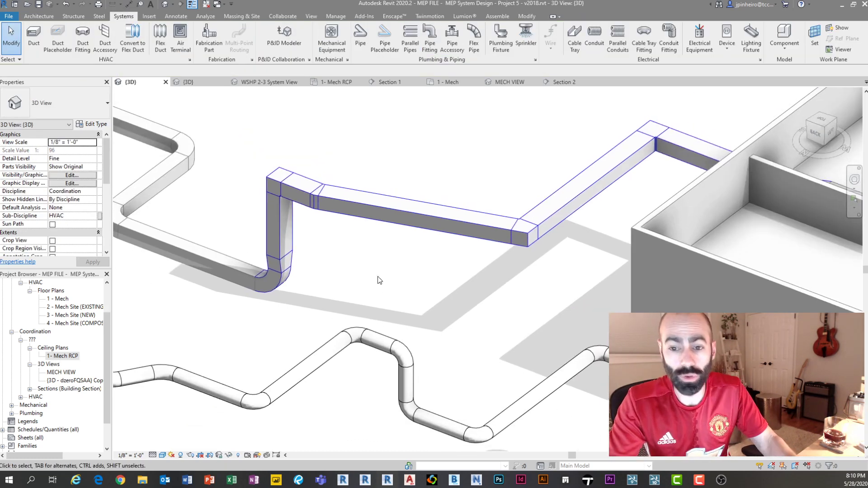
{"action": "scroll", "coordinate": [550, 264], "scroll_direction": "up", "scroll_amount": 4}
{"action": "left_click", "coordinate": [502, 213]}
{"action": "scroll", "coordinate": [398, 244], "scroll_direction": "down", "scroll_amount": 2}
{"action": "middle_click_drag", "start_coordinate": [306, 208], "coordinate": [357, 235]}
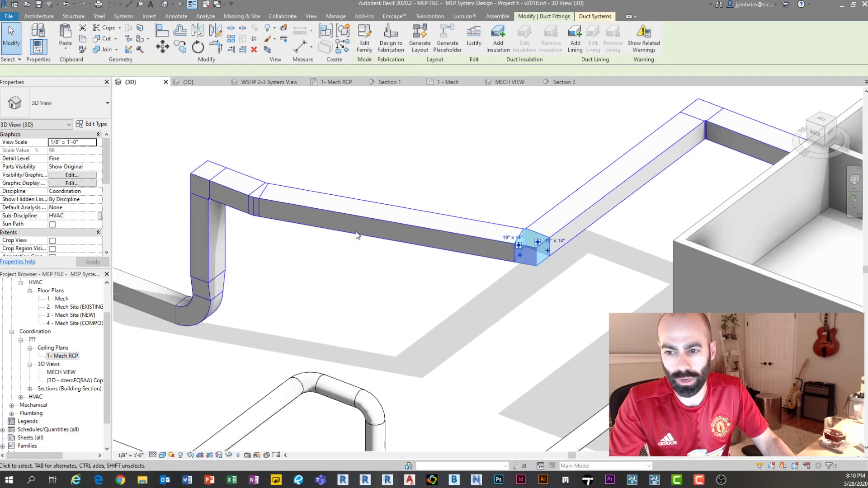
{"action": "scroll", "coordinate": [240, 174], "scroll_direction": "up", "scroll_amount": 3}
{"action": "left_click", "coordinate": [266, 198], "text": "ctrl"}
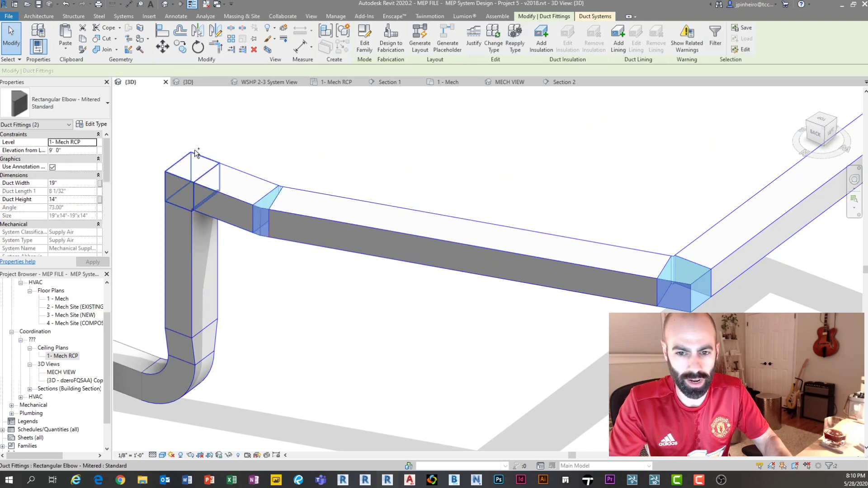
{"action": "left_click", "coordinate": [201, 158], "text": "ctrl"}
{"action": "scroll", "coordinate": [190, 355], "scroll_direction": "down", "scroll_amount": 2}
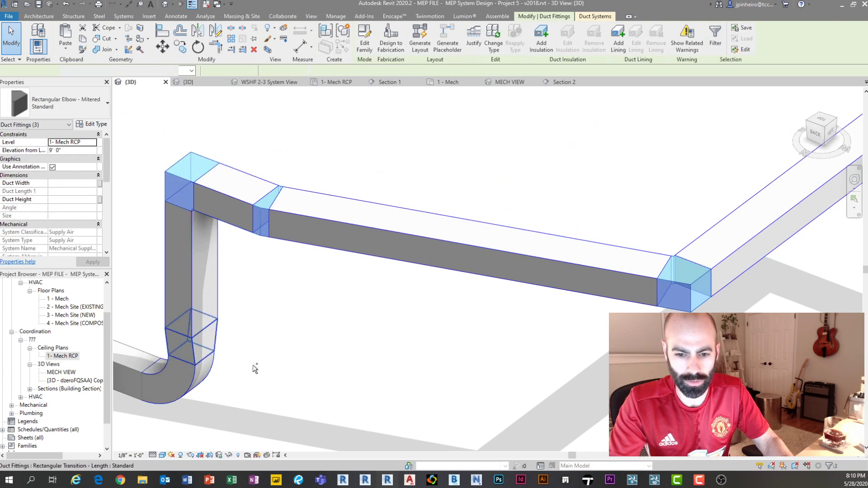
{"action": "middle_click_drag", "start_coordinate": [252, 316], "coordinate": [268, 354], "text": "shift"}
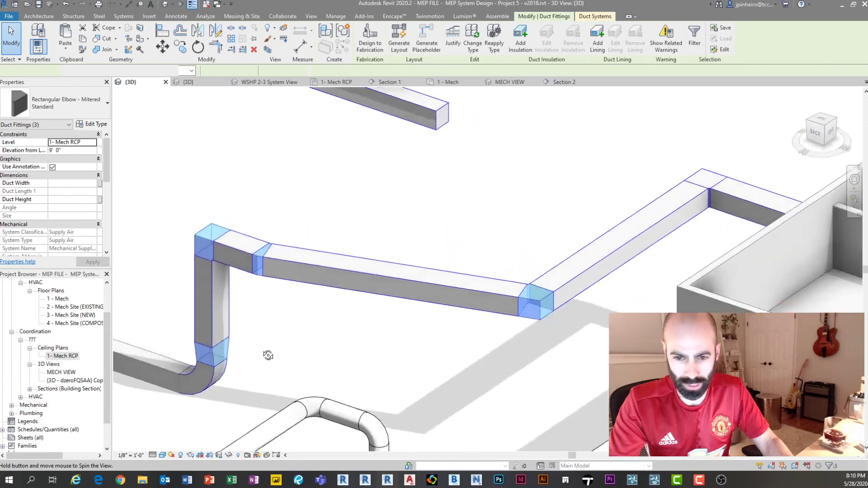
{"action": "left_click", "coordinate": [197, 373], "text": "ctrl"}
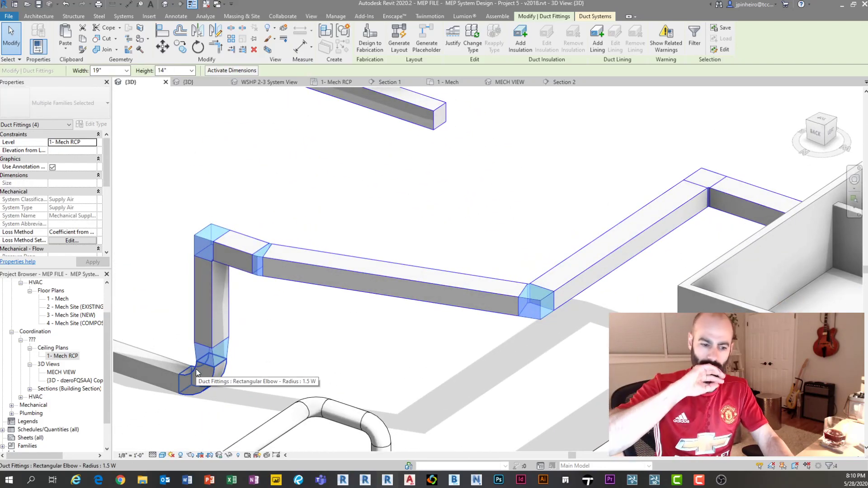
{"action": "scroll", "coordinate": [339, 113], "scroll_direction": "down", "scroll_amount": 2}
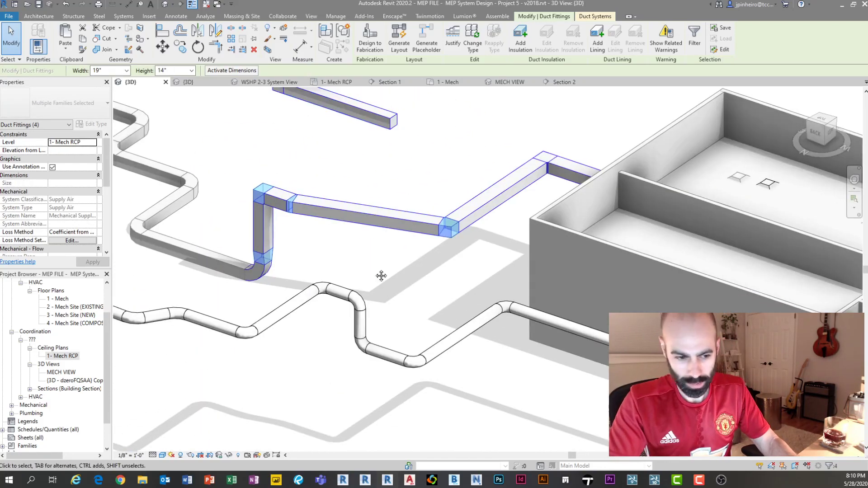
{"action": "middle_click_drag", "start_coordinate": [382, 275], "coordinate": [317, 278]}
{"action": "left_click", "coordinate": [373, 258]}
- Examine the connected duct run and the remaining open duct run in 3D and from the top
{"action": "middle_click_drag", "start_coordinate": [374, 258], "coordinate": [393, 276], "text": "shift"}
{"action": "scroll", "coordinate": [366, 223], "scroll_direction": "up", "scroll_amount": 1}
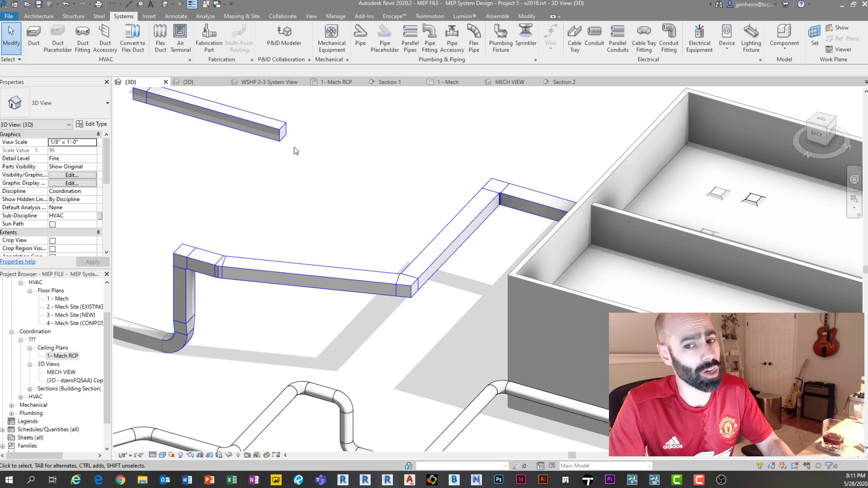
{"action": "scroll", "coordinate": [307, 166], "scroll_direction": "down", "scroll_amount": 2}
{"action": "middle_click_drag", "start_coordinate": [306, 166], "coordinate": [267, 186], "text": "shift"}
{"action": "scroll", "coordinate": [241, 181], "scroll_direction": "up", "scroll_amount": 1}
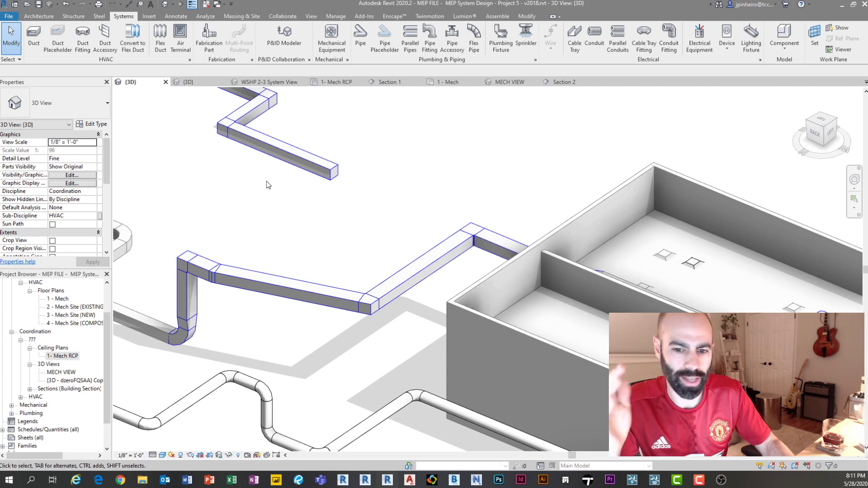
{"action": "scroll", "coordinate": [256, 93], "scroll_direction": "down", "scroll_amount": 1}
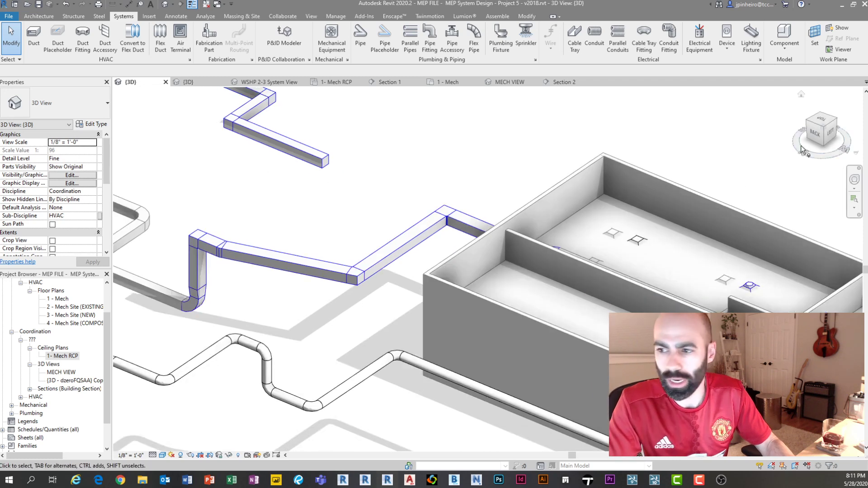
{"action": "left_click", "coordinate": [822, 120]}
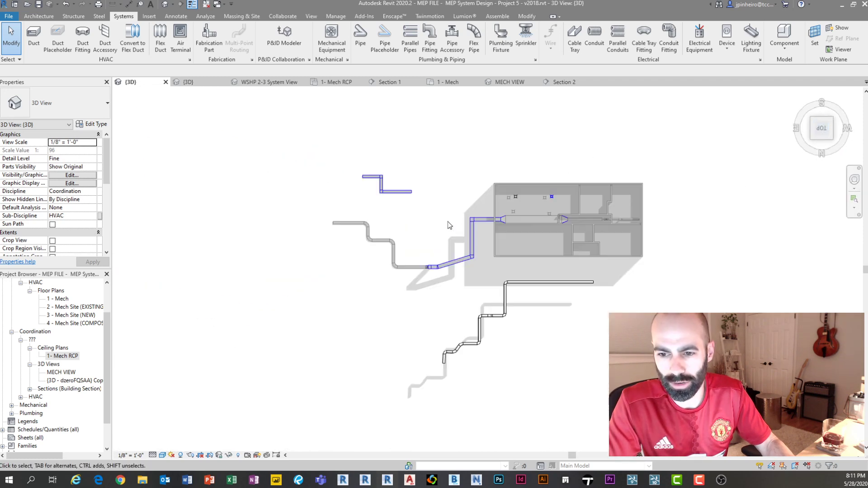
- Inspect the properties of the long straight chilled water pipe beside the building, and clear the selection
{"action": "left_click", "coordinate": [493, 278]}
{"action": "middle_click_drag", "start_coordinate": [494, 278], "coordinate": [417, 286], "text": "shift"}
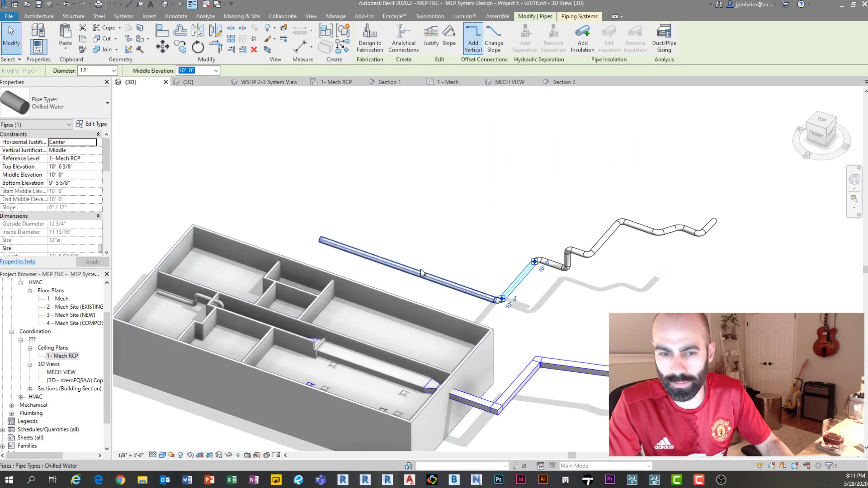
{"action": "left_click", "coordinate": [420, 277]}
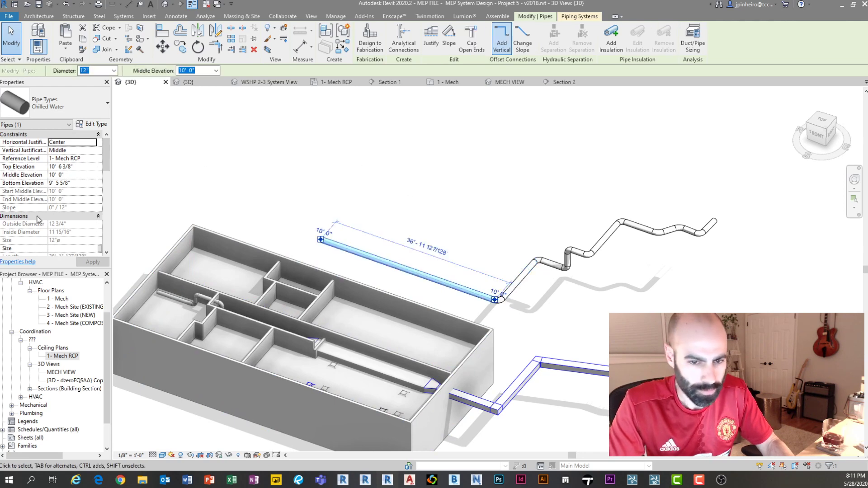
{"action": "scroll", "coordinate": [290, 207], "scroll_direction": "up", "scroll_amount": 2}
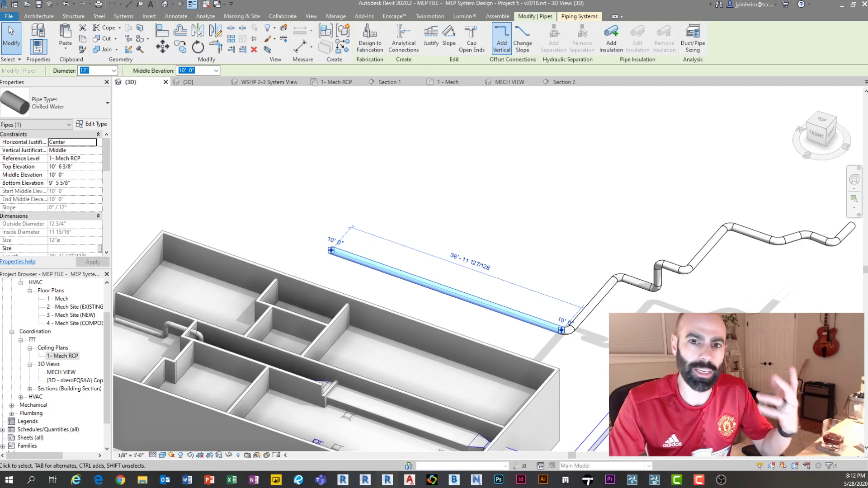
{"action": "middle_click_drag", "start_coordinate": [284, 236], "coordinate": [390, 240], "text": "shift"}
{"action": "left_click", "coordinate": [391, 240]}
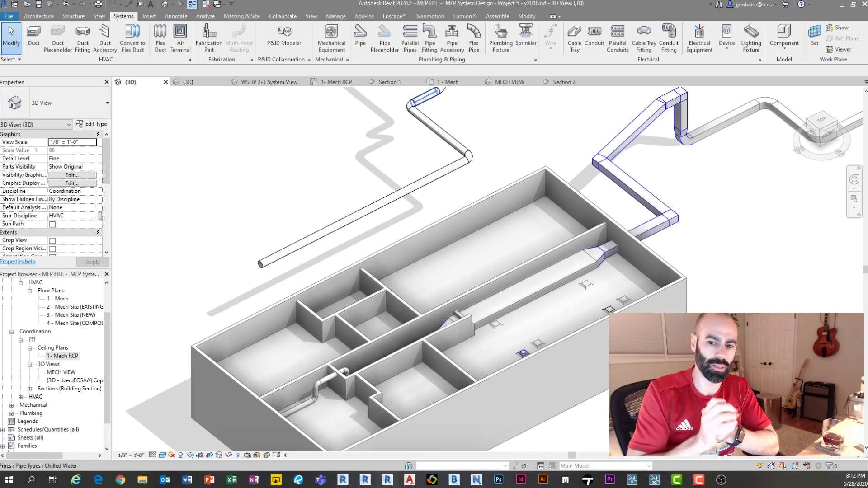
- Examine the bends and vertical offset along the whole chilled water pipe run outside the building
{"action": "middle_click_drag", "start_coordinate": [457, 132], "coordinate": [443, 262]}
{"action": "key", "text": "Tab"}
{"action": "left_click", "coordinate": [391, 253]}
{"action": "middle_click_drag", "start_coordinate": [402, 206], "coordinate": [348, 287]}
{"action": "scroll", "coordinate": [369, 298], "scroll_direction": "down", "scroll_amount": 1}
{"action": "scroll", "coordinate": [379, 285], "scroll_direction": "up", "scroll_amount": 2}
{"action": "left_click", "coordinate": [375, 260]}
{"action": "scroll", "coordinate": [366, 271], "scroll_direction": "down", "scroll_amount": 2}
{"action": "scroll", "coordinate": [345, 288], "scroll_direction": "up", "scroll_amount": 1}
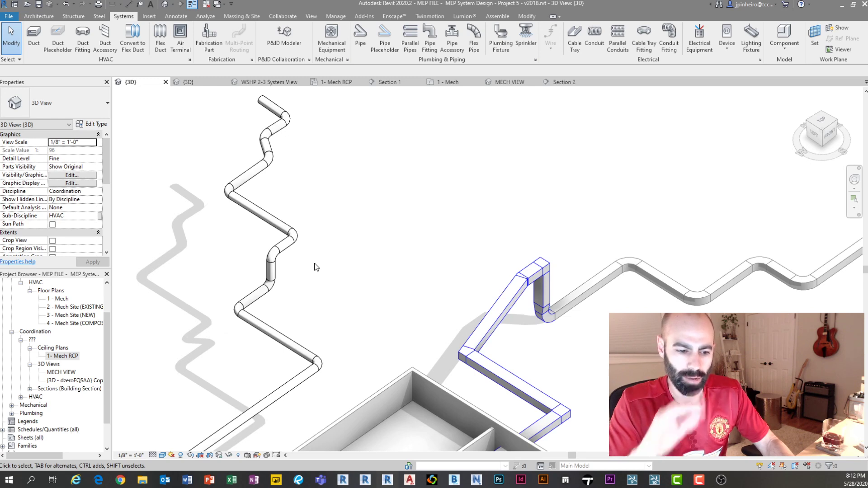
{"action": "middle_click_drag", "start_coordinate": [385, 272], "coordinate": [577, 274], "text": "shift"}
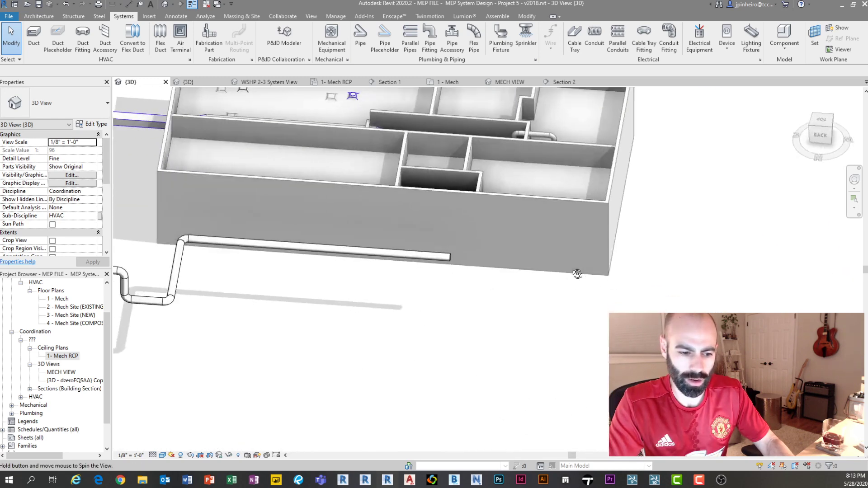
- Set the elevation of the open end of the straight pipe beside the building to 9 feet
{"action": "left_click", "coordinate": [384, 254]}
{"action": "middle_click_drag", "start_coordinate": [383, 254], "coordinate": [443, 312], "text": "shift"}
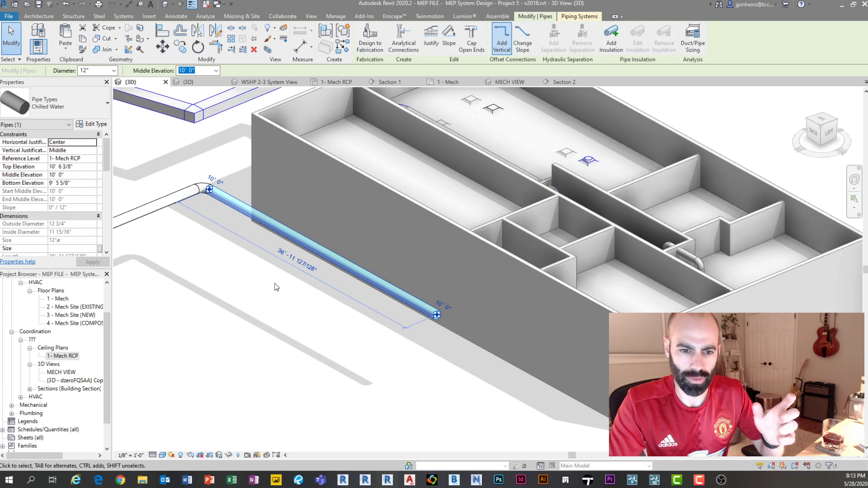
{"action": "scroll", "coordinate": [448, 316], "scroll_direction": "up", "scroll_amount": 2}
{"action": "middle_click_drag", "start_coordinate": [449, 316], "coordinate": [466, 356]}
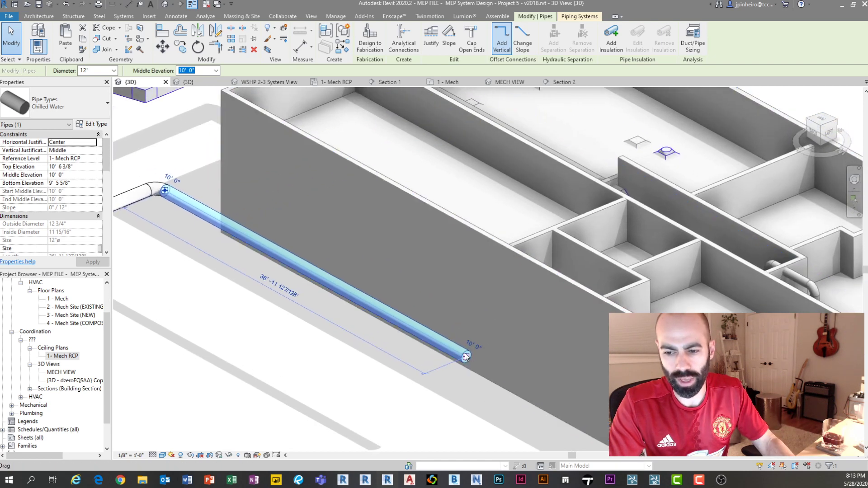
{"action": "left_click", "coordinate": [473, 346]}
{"action": "type", "text": "9"}
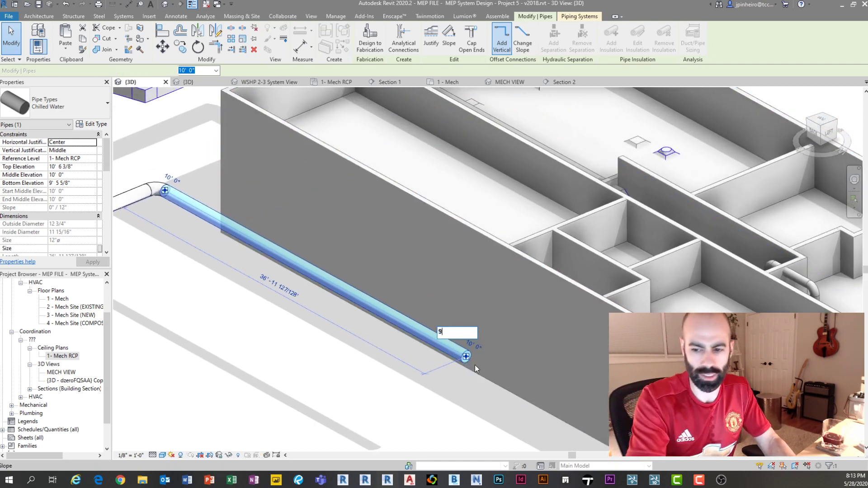
{"action": "key", "text": "Return"}
{"action": "middle_click_drag", "start_coordinate": [312, 374], "coordinate": [325, 325], "text": "shift"}
{"action": "scroll", "coordinate": [323, 324], "scroll_direction": "up", "scroll_amount": 1}
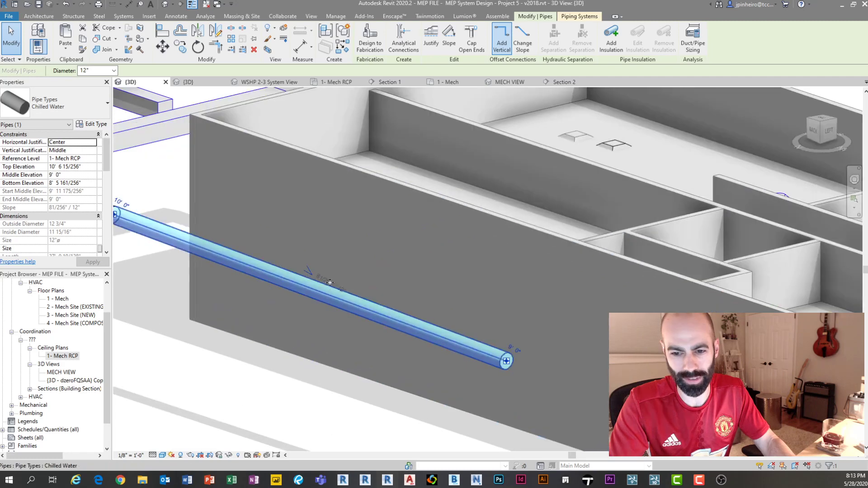
- Reselect the sloped pipe and switch its offset connection option to Change Slope
{"action": "key", "text": "Escape"}
{"action": "left_click", "coordinate": [181, 232]}
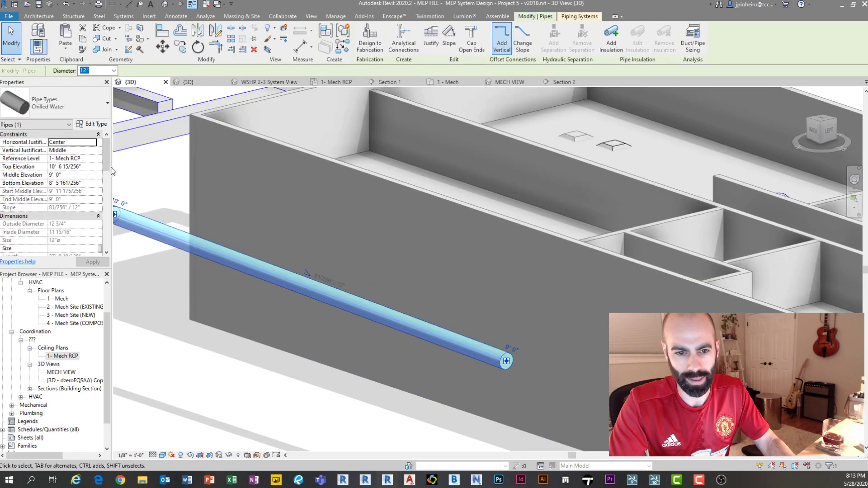
{"action": "scroll", "coordinate": [107, 166], "scroll_direction": "down", "scroll_amount": 2}
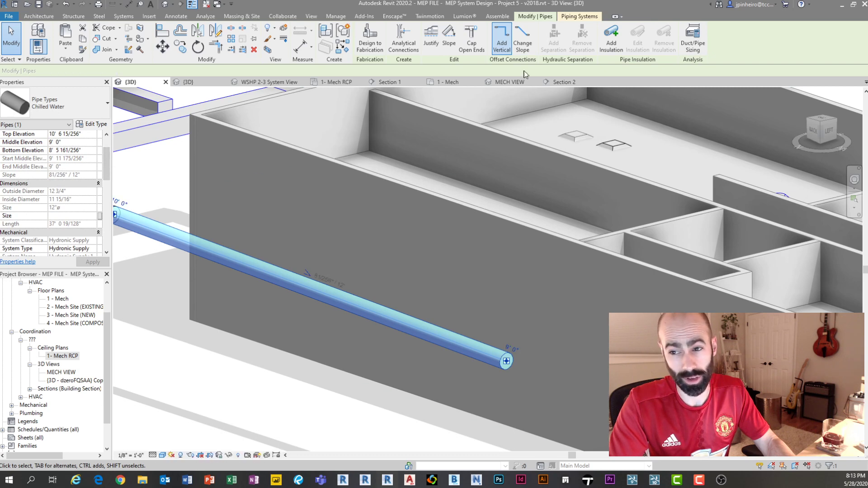
{"action": "left_click", "coordinate": [522, 38]}
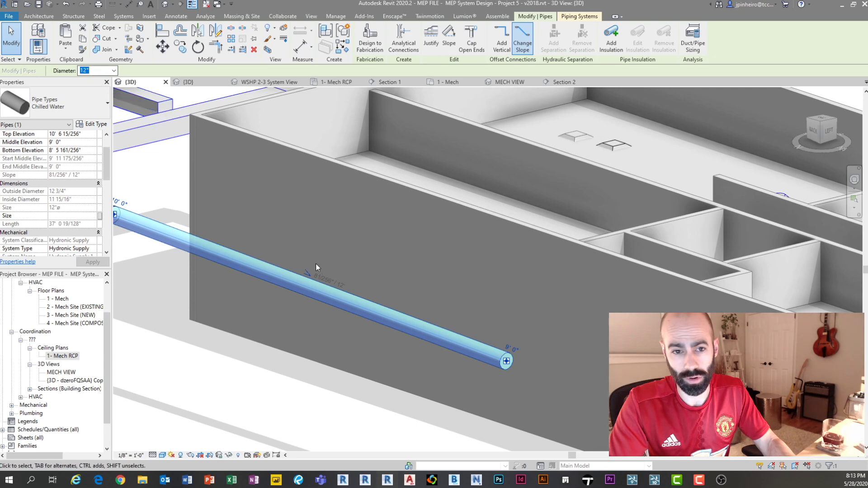
{"action": "scroll", "coordinate": [351, 284], "scroll_direction": "down", "scroll_amount": 2}
{"action": "left_click", "coordinate": [506, 353]}
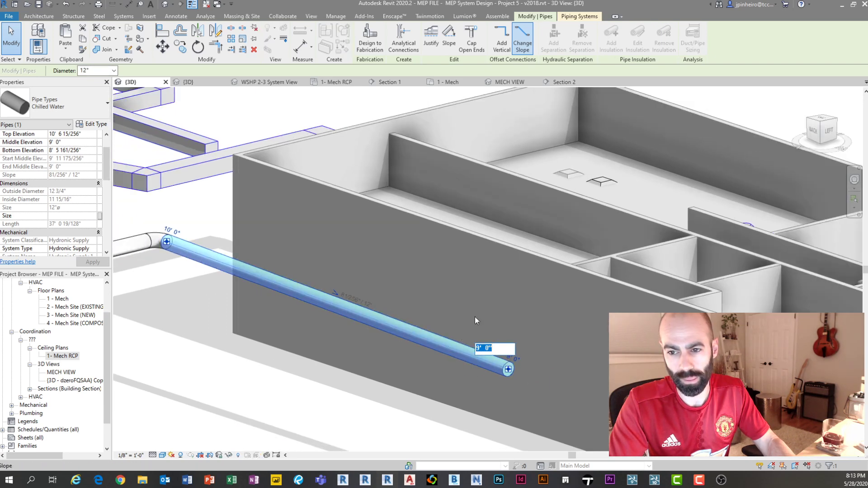
{"action": "left_click", "coordinate": [451, 280]}
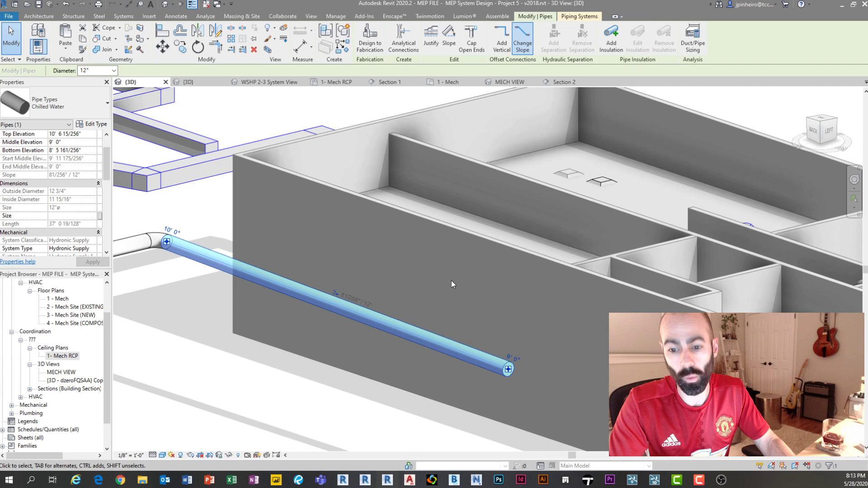
{"action": "left_click", "coordinate": [454, 39]}
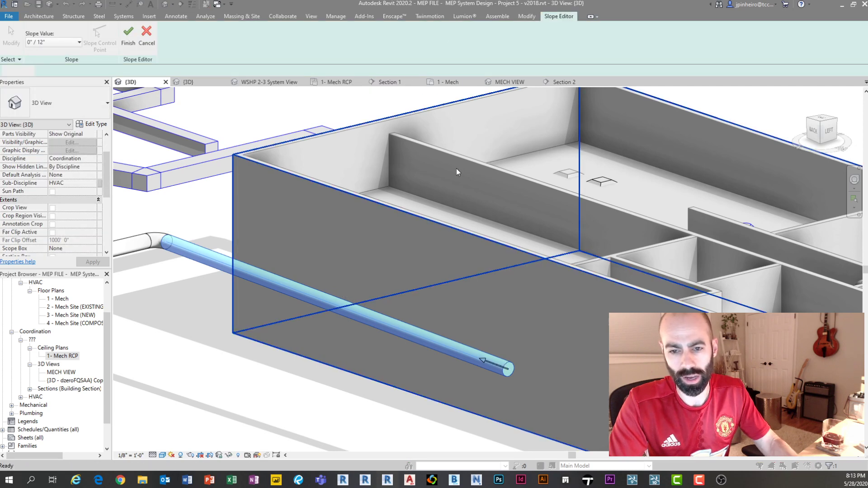
{"action": "key", "text": "Escape"}
{"action": "left_click", "coordinate": [398, 331]}
{"action": "scroll", "coordinate": [373, 352], "scroll_direction": "down", "scroll_amount": 1}
{"action": "key", "text": "Escape"}
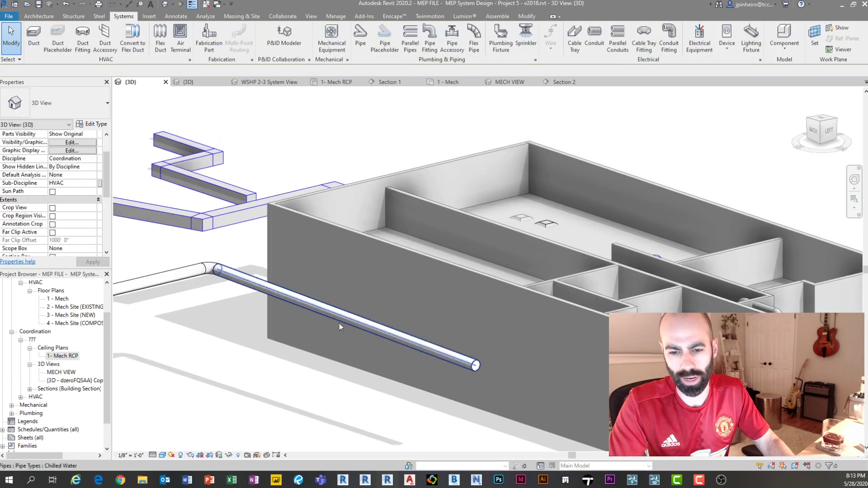
- Inspect the sloped chilled water pipe beside the building and undo its last elevation change
{"action": "left_click", "coordinate": [318, 312]}
{"action": "scroll", "coordinate": [312, 335], "scroll_direction": "up", "scroll_amount": 5}
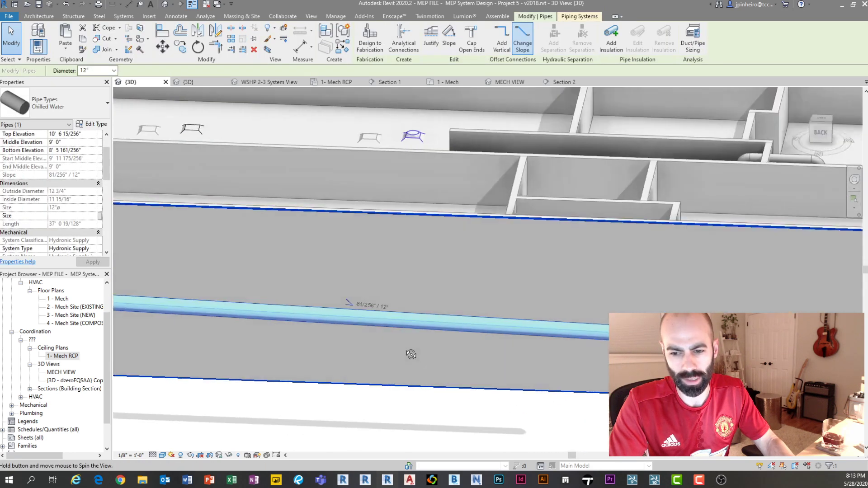
{"action": "scroll", "coordinate": [359, 313], "scroll_direction": "down", "scroll_amount": 6}
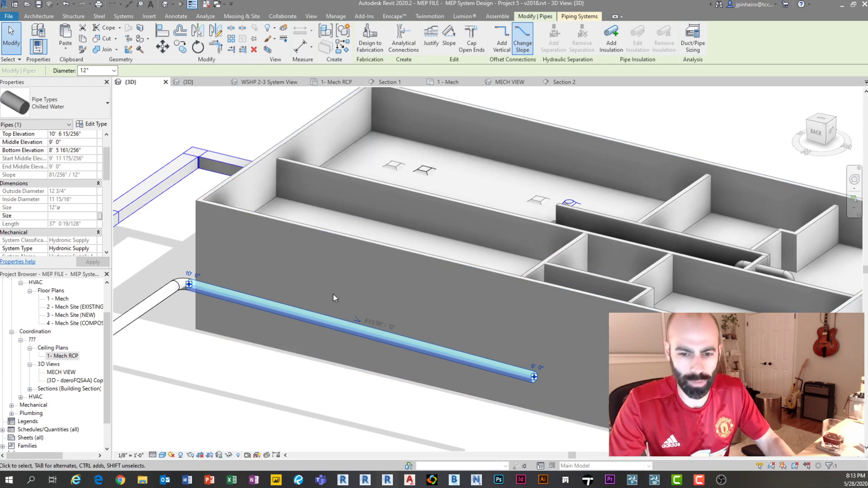
{"action": "key", "text": "ctrl+z"}
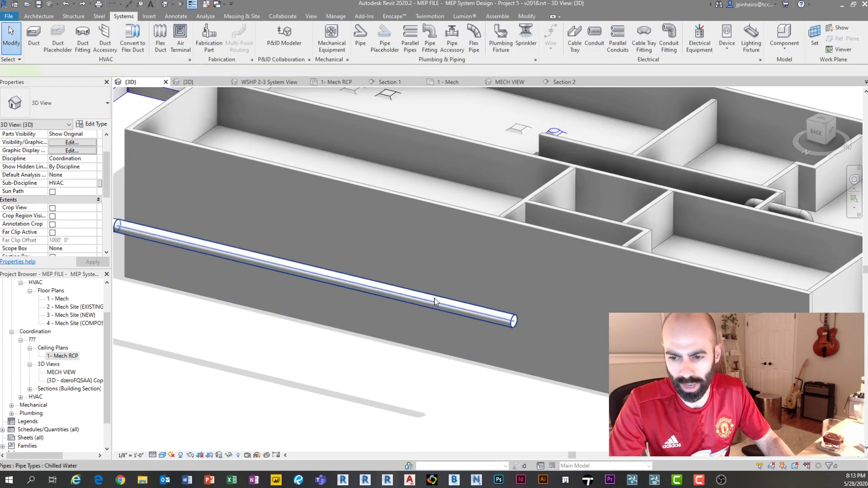
- Apply a slope of 1/4" / 12" to the entire connected chilled water pipe run outside the building
{"action": "left_click", "coordinate": [435, 300]}
{"action": "scroll", "coordinate": [436, 301], "scroll_direction": "down", "scroll_amount": 2}
{"action": "left_click", "coordinate": [380, 351]}
{"action": "key", "text": "Tab"}
{"action": "left_click", "coordinate": [399, 301]}
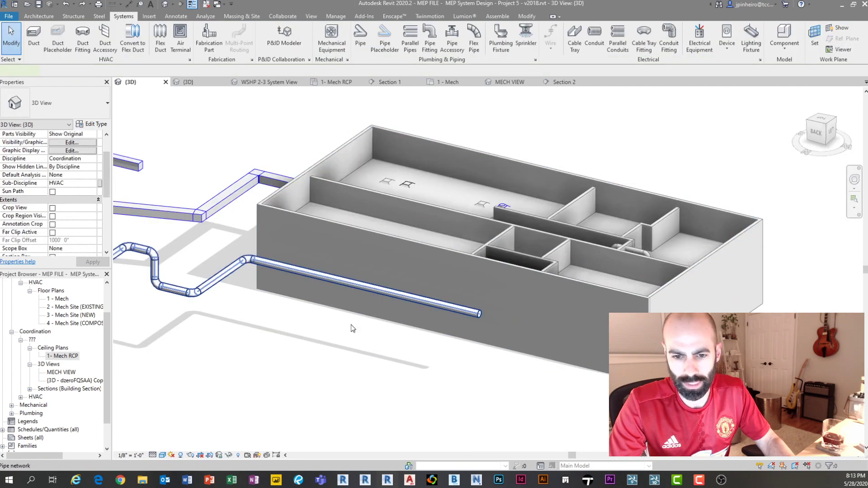
{"action": "middle_click_drag", "start_coordinate": [300, 329], "coordinate": [379, 329]}
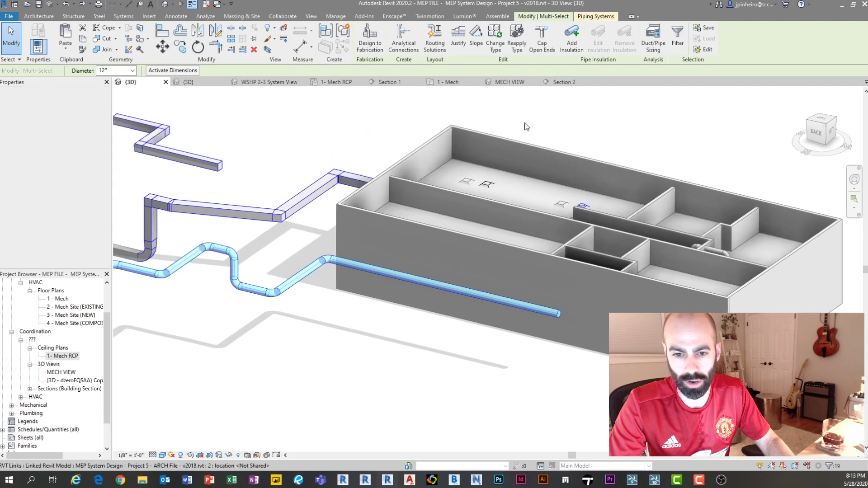
{"action": "left_click", "coordinate": [481, 48]}
{"action": "middle_click_drag", "start_coordinate": [360, 228], "coordinate": [500, 210]}
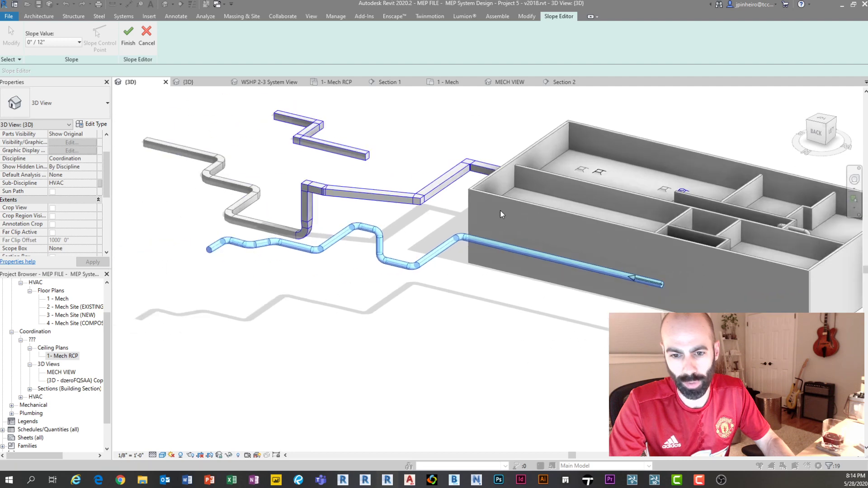
{"action": "left_click", "coordinate": [51, 43]}
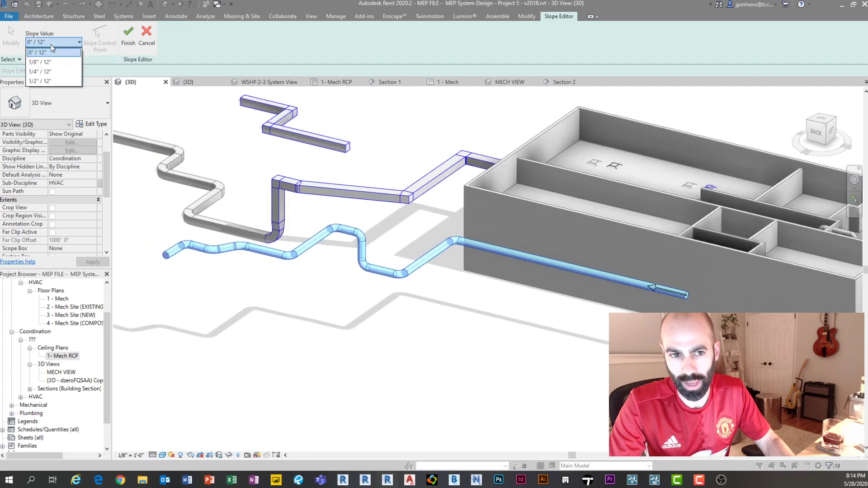
{"action": "left_click", "coordinate": [55, 71]}
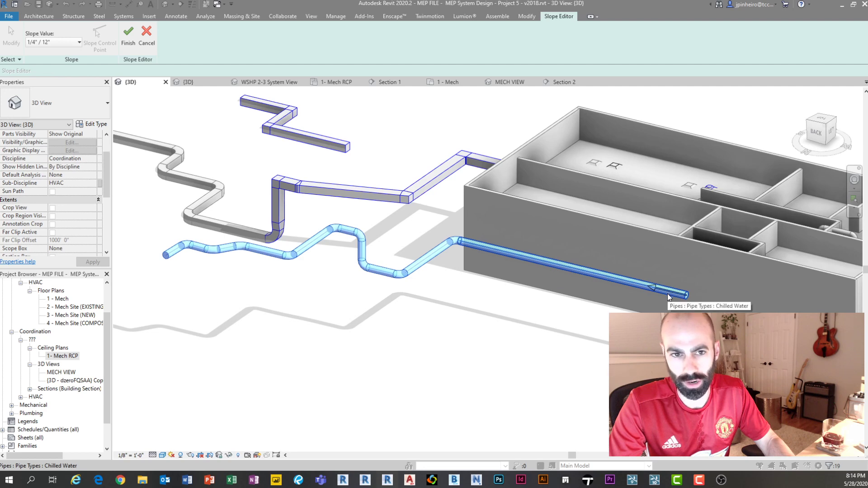
{"action": "left_click", "coordinate": [128, 36]}
- Examine the slope of the whole chilled water pipe run from the back elevation, and clear the selection
{"action": "middle_click_drag", "start_coordinate": [417, 338], "coordinate": [495, 256], "text": "shift"}
{"action": "left_click", "coordinate": [815, 130]}
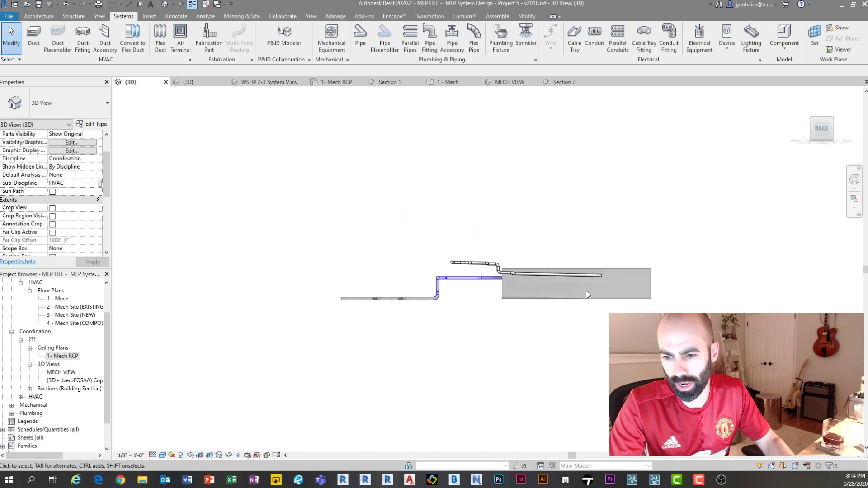
{"action": "key", "text": "Tab"}
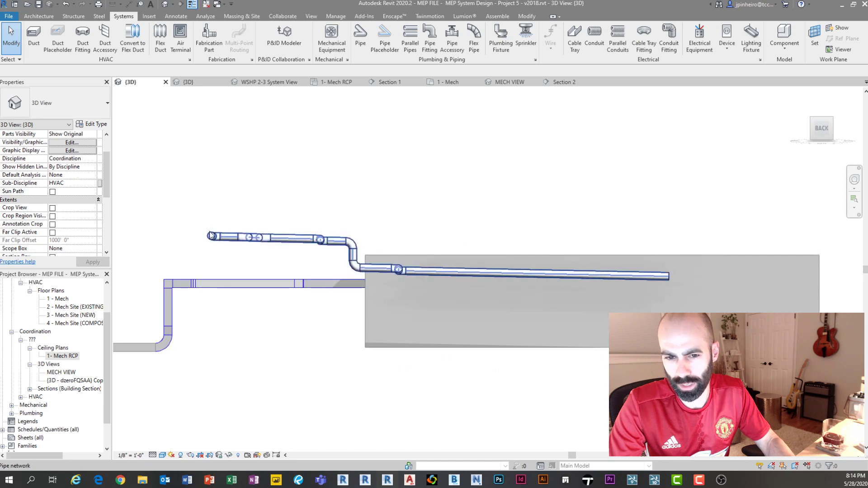
{"action": "left_click", "coordinate": [500, 255]}
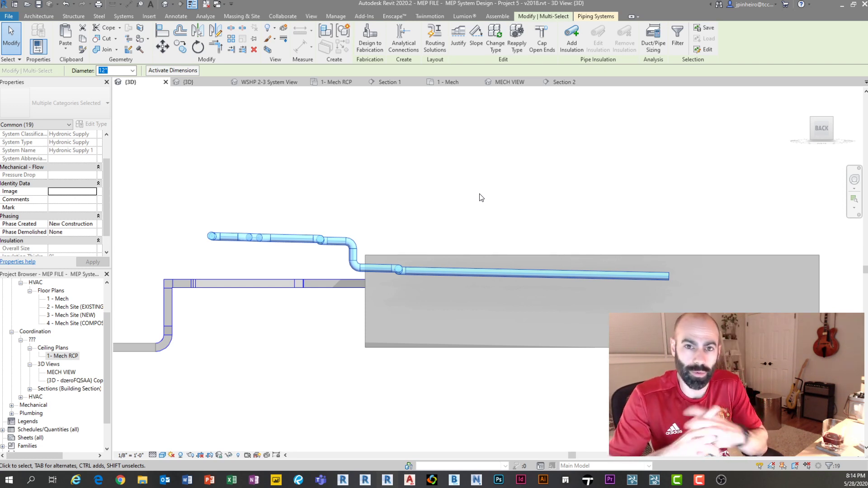
{"action": "middle_click_drag", "start_coordinate": [413, 302], "coordinate": [325, 336], "text": "shift"}
{"action": "key", "text": "Escape"}
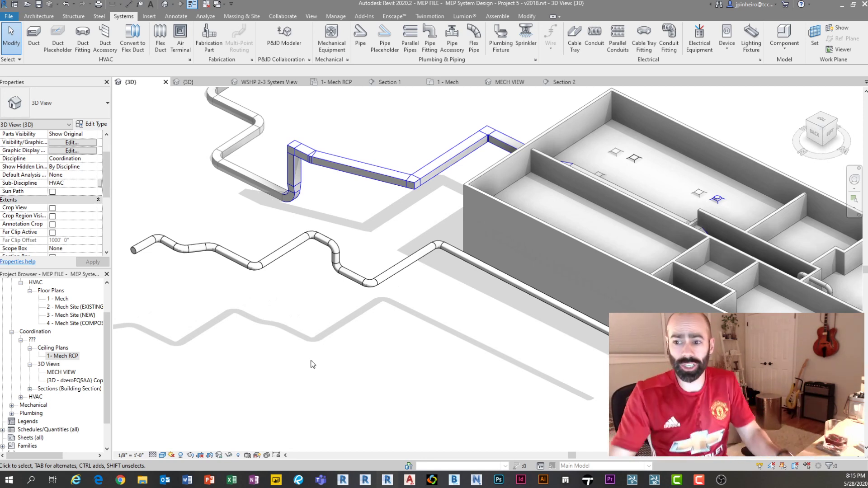
- Start a duct similar to the main rectangular supply duct in the building, with a width of 12" and a height of 12"
{"action": "left_click", "coordinate": [820, 121]}
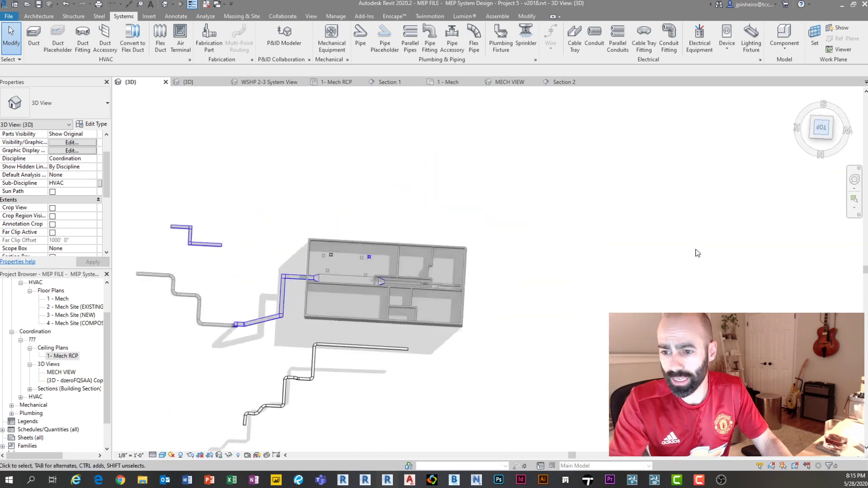
{"action": "scroll", "coordinate": [547, 210], "scroll_direction": "up", "scroll_amount": 5}
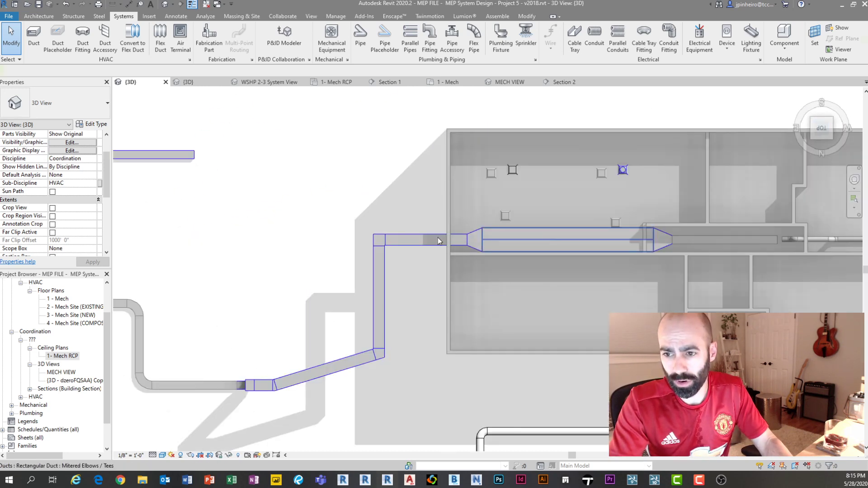
{"action": "middle_click_drag", "start_coordinate": [562, 220], "coordinate": [437, 238]}
{"action": "scroll", "coordinate": [444, 240], "scroll_direction": "up", "scroll_amount": 1}
{"action": "left_click", "coordinate": [448, 254]}
{"action": "scroll", "coordinate": [524, 195], "scroll_direction": "up", "scroll_amount": 2}
{"action": "middle_click_drag", "start_coordinate": [524, 193], "coordinate": [468, 197]}
{"action": "key", "text": "c"}
{"action": "key", "text": "s"}
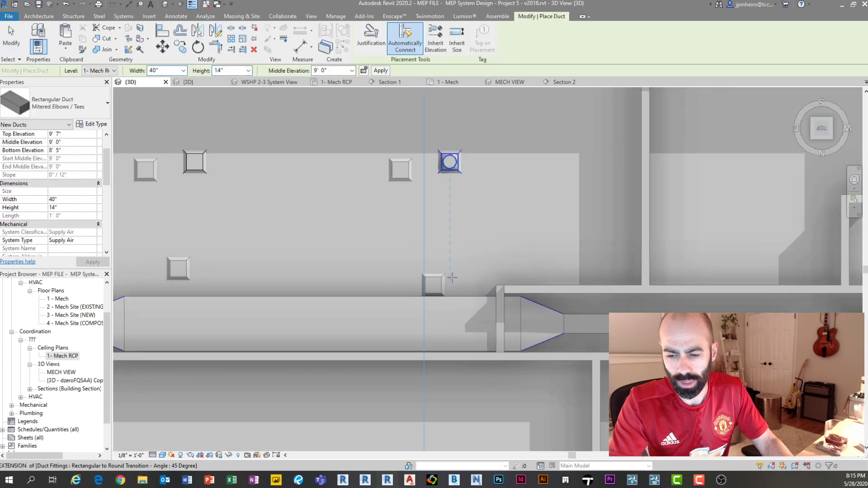
{"action": "left_click", "coordinate": [248, 70]}
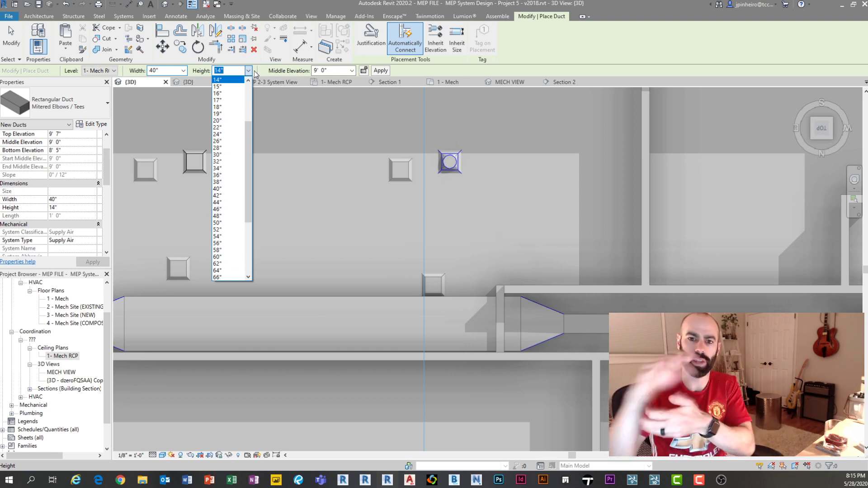
{"action": "left_click", "coordinate": [185, 71]}
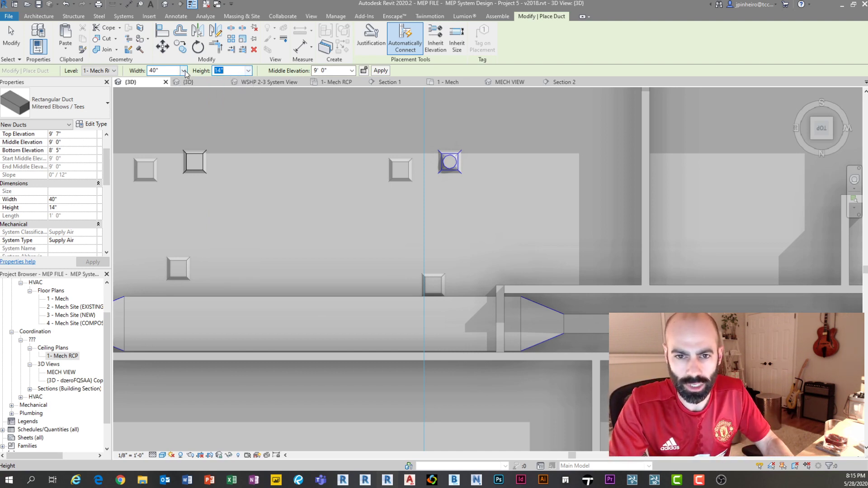
{"action": "left_click", "coordinate": [184, 71]}
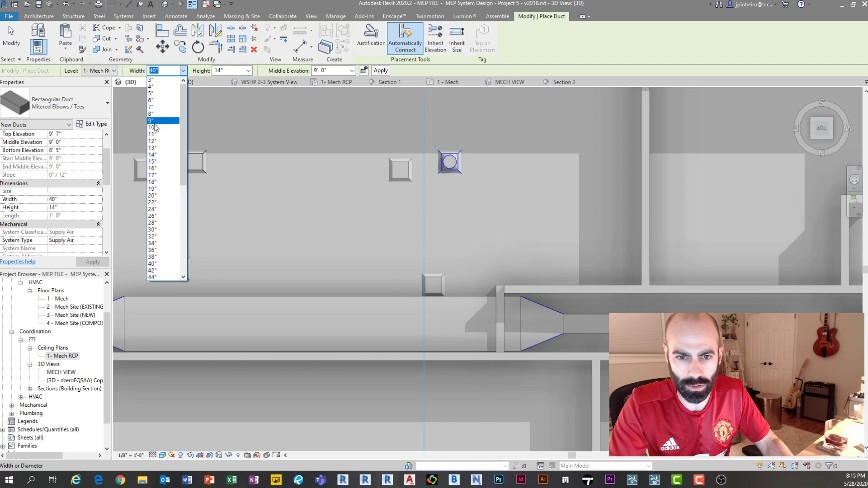
{"action": "left_click", "coordinate": [152, 141]}
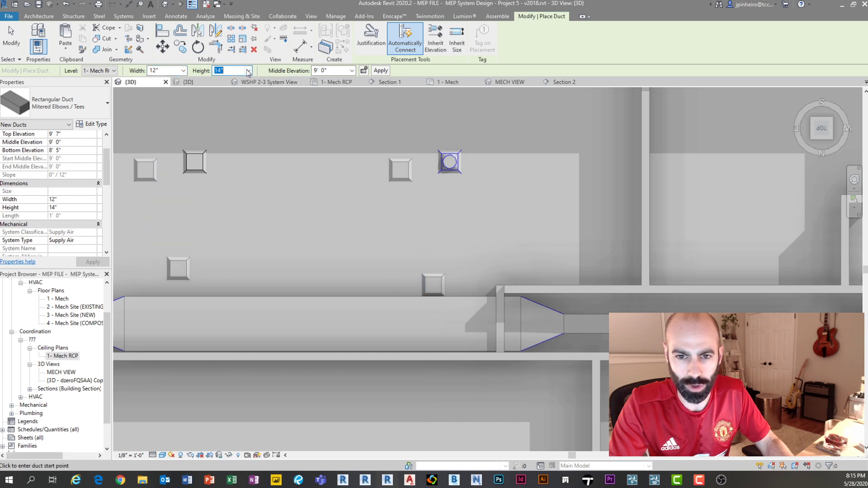
{"action": "left_click", "coordinate": [248, 71]}
{"action": "left_click", "coordinate": [249, 71]}
{"action": "left_click", "coordinate": [248, 71]}
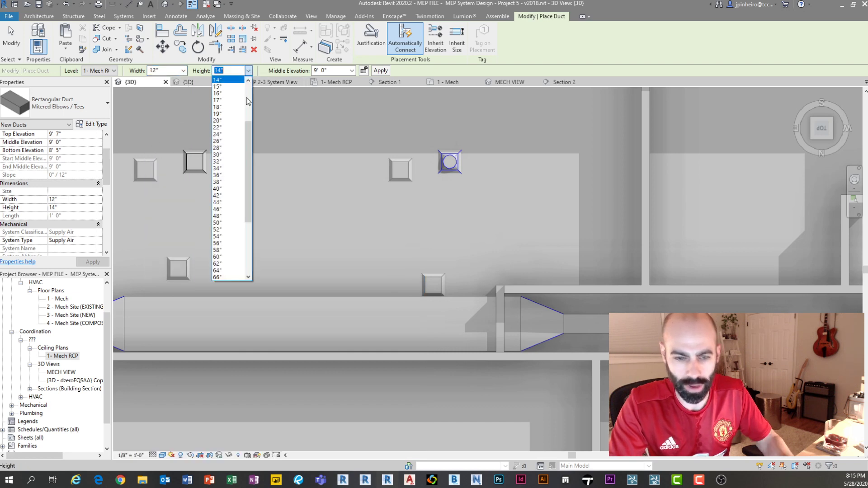
{"action": "scroll", "coordinate": [231, 103], "scroll_direction": "up", "scroll_amount": 2}
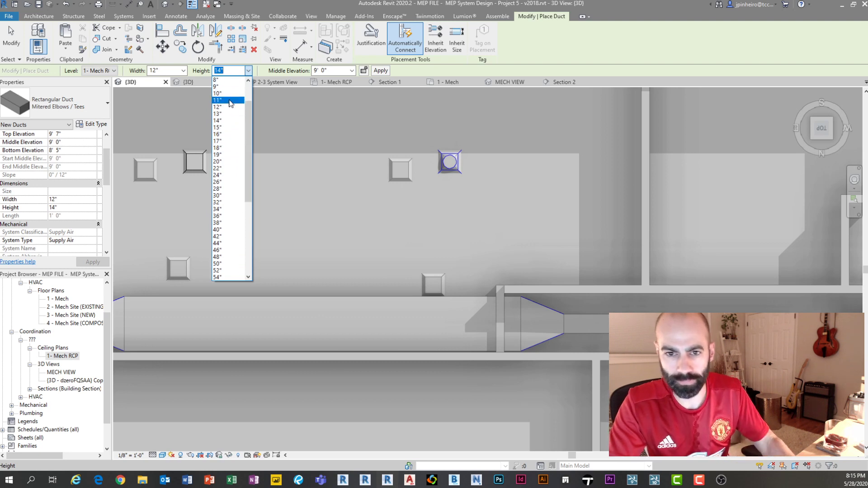
{"action": "left_click", "coordinate": [229, 107]}
- Draw a branch duct from the main supply duct toward the air terminal with the round connection, perpendicular to the main duct
{"action": "middle_click_drag", "start_coordinate": [479, 301], "coordinate": [408, 323]}
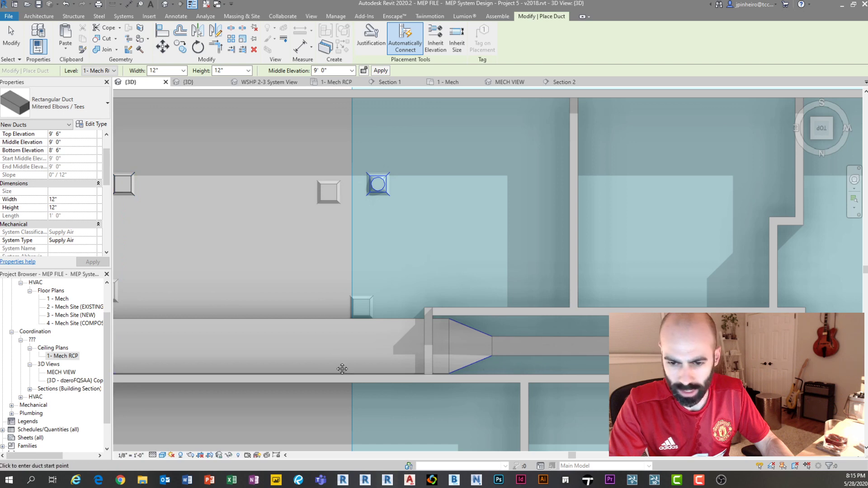
{"action": "middle_click_drag", "start_coordinate": [343, 368], "coordinate": [325, 393]}
{"action": "left_click", "coordinate": [361, 372]}
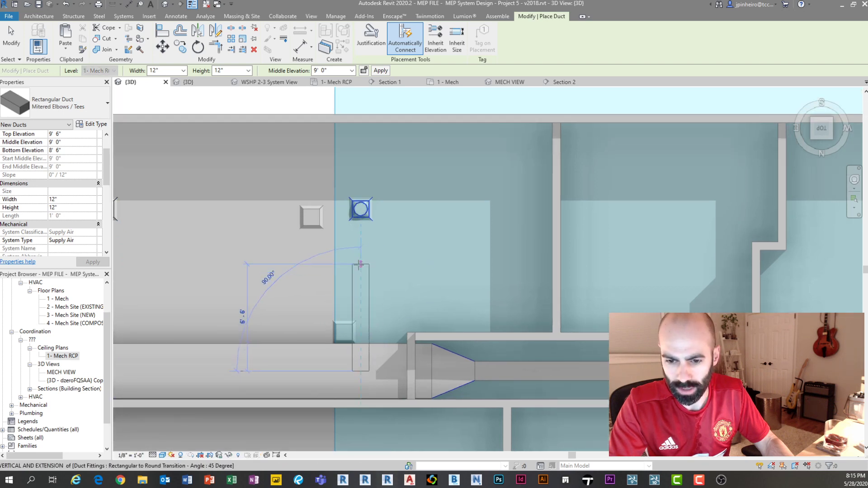
{"action": "left_click", "coordinate": [360, 232]}
{"action": "key", "text": "Escape"}
{"action": "key", "text": "Escape"}
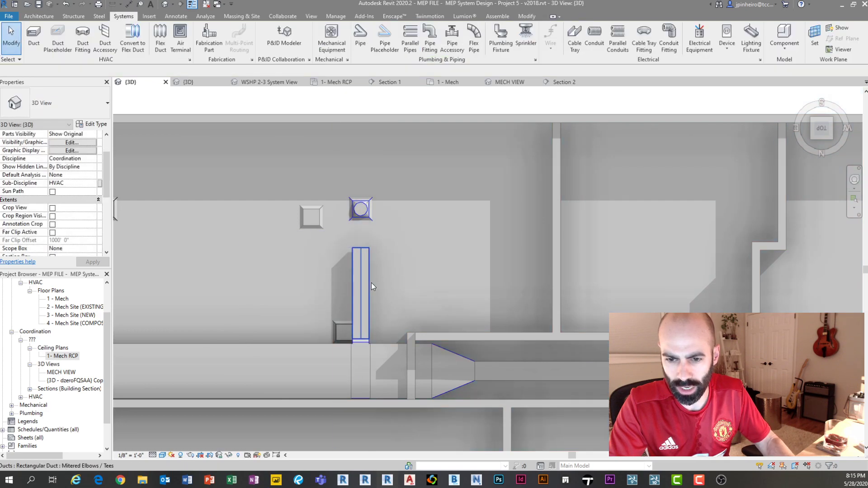
- Select the whole duct network connected to the new branch and examine its route through and outside the building
{"action": "left_click", "coordinate": [369, 283]}
{"action": "middle_click_drag", "start_coordinate": [467, 314], "coordinate": [383, 258], "text": "shift"}
{"action": "key", "text": "Escape"}
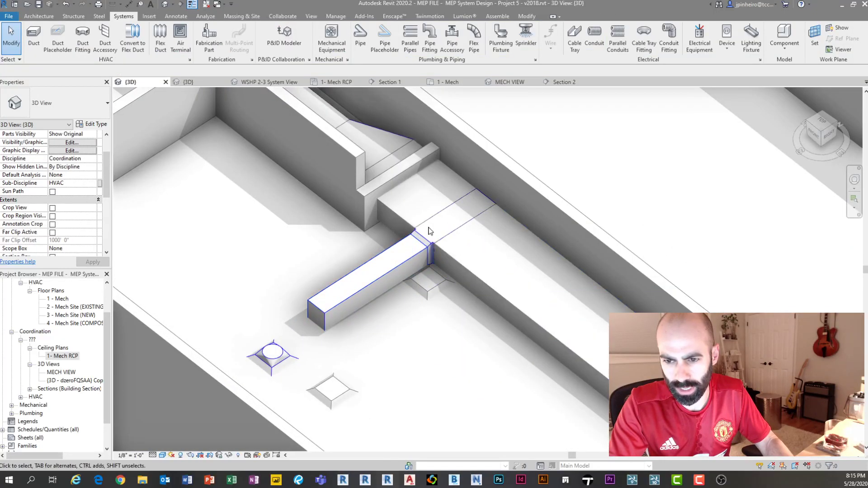
{"action": "key", "text": "Tab"}
{"action": "left_click", "coordinate": [451, 259]}
{"action": "scroll", "coordinate": [451, 259], "scroll_direction": "down", "scroll_amount": 5}
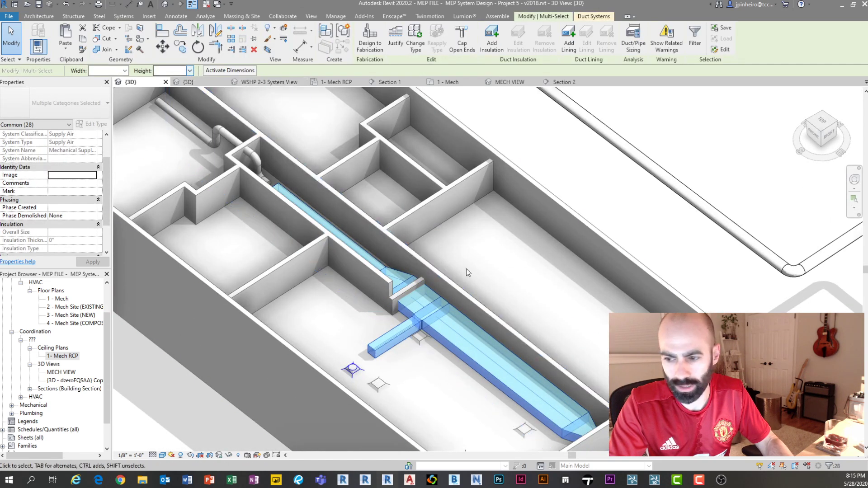
{"action": "scroll", "coordinate": [466, 271], "scroll_direction": "down", "scroll_amount": 3}
{"action": "middle_click_drag", "start_coordinate": [470, 271], "coordinate": [597, 258], "text": "shift"}
{"action": "middle_click_drag", "start_coordinate": [597, 258], "coordinate": [548, 190]}
{"action": "scroll", "coordinate": [550, 189], "scroll_direction": "down", "scroll_amount": 1}
{"action": "middle_click_drag", "start_coordinate": [633, 217], "coordinate": [609, 227], "text": "shift"}
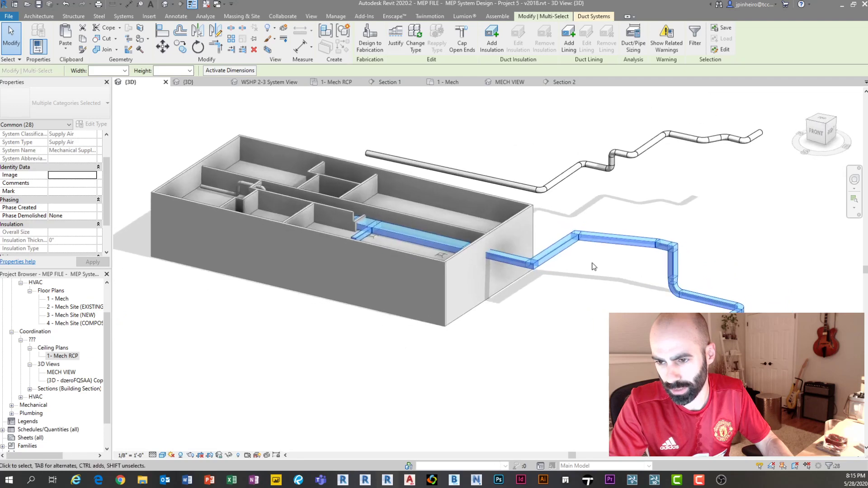
{"action": "scroll", "coordinate": [588, 230], "scroll_direction": "up", "scroll_amount": 2}
- Delete the duct and fittings between the angled duct outside the building and the vertical riser
{"action": "key", "text": "Escape"}
{"action": "left_click_drag", "start_coordinate": [550, 186], "coordinate": [723, 253]}
{"action": "key", "text": "Delete"}
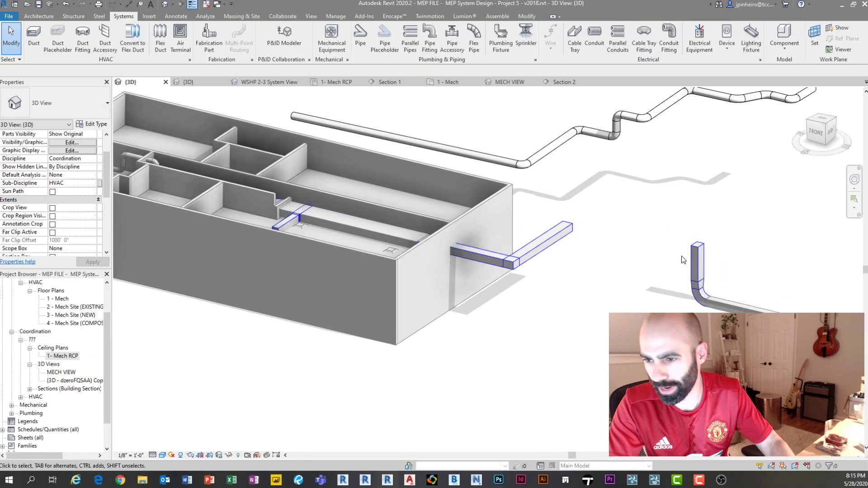
- Compare selecting only a branch with selecting the whole remaining duct network, and clear the selection
{"action": "key", "text": "Tab"}
{"action": "left_click", "coordinate": [542, 246]}
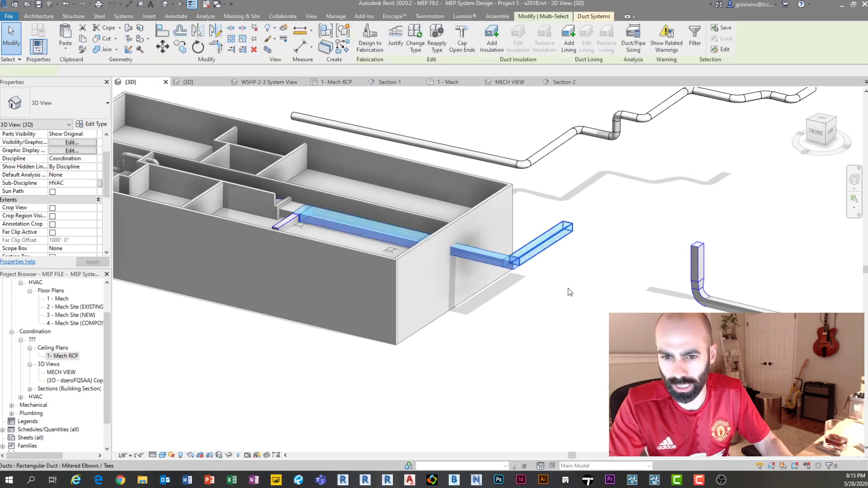
{"action": "key", "text": "Escape"}
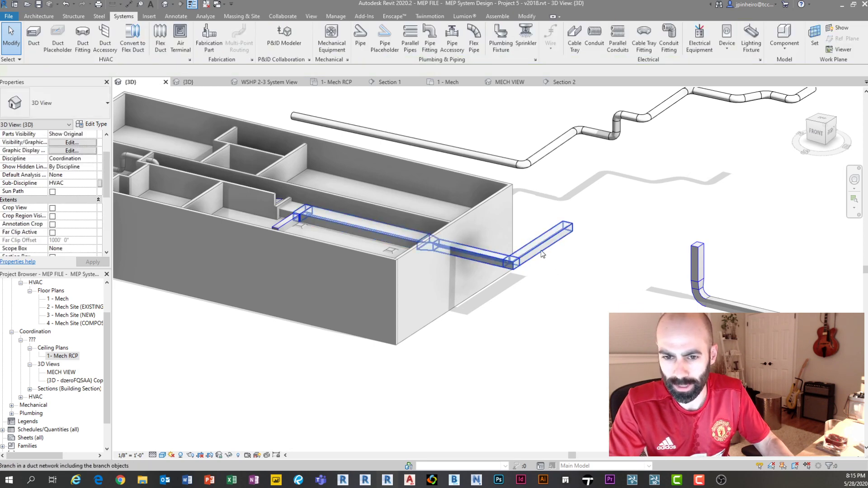
{"action": "left_click", "coordinate": [542, 254]}
{"action": "key", "text": "Escape"}
{"action": "key", "text": "Tab"}
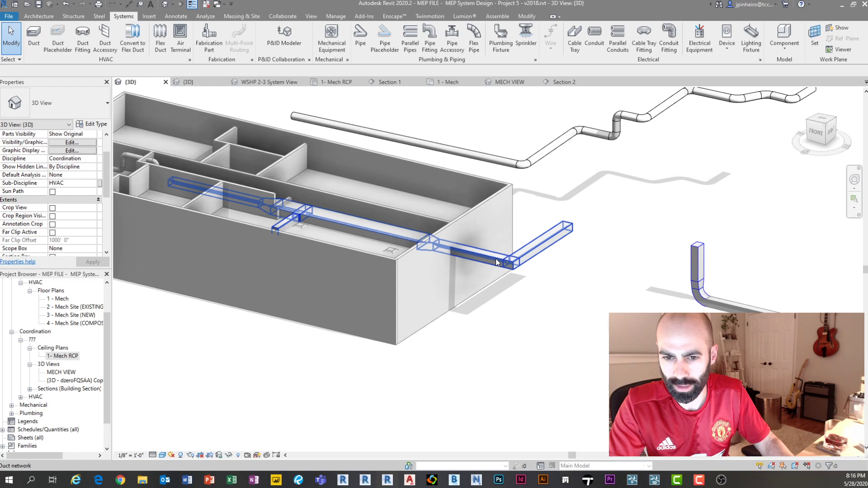
{"action": "left_click", "coordinate": [398, 253]}
{"action": "middle_click_drag", "start_coordinate": [397, 253], "coordinate": [458, 288], "text": "shift"}
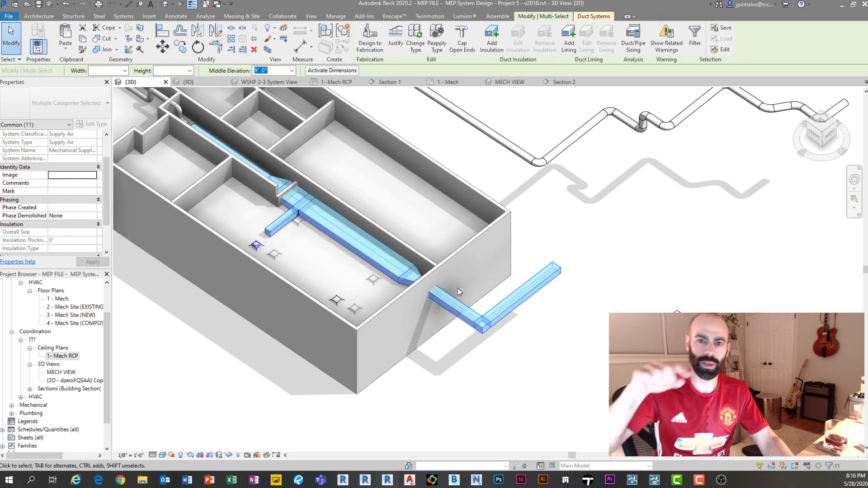
{"action": "key", "text": "Escape"}
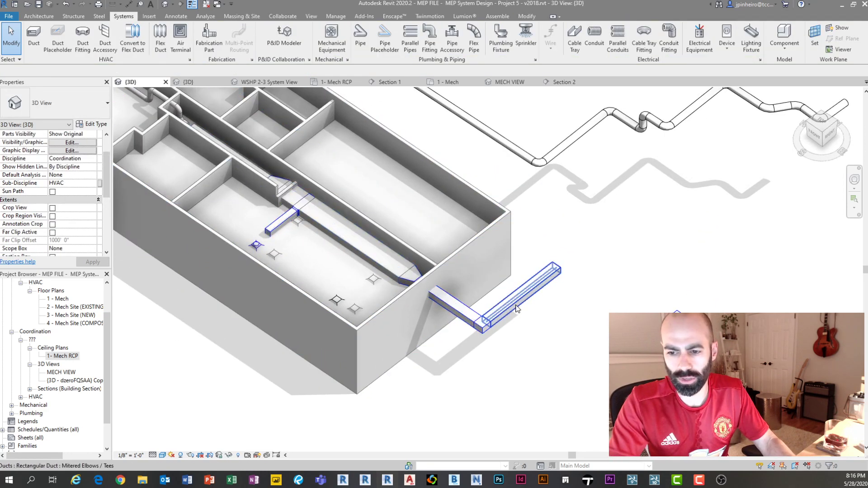
- Cycle the highlight on the open-ended outside duct from the single duct through its branch and network to the duct system
{"action": "key", "text": "Tab"}
{"action": "key", "text": "Tab"}
{"action": "key", "text": "Tab"}
{"action": "key", "text": "Tab"}
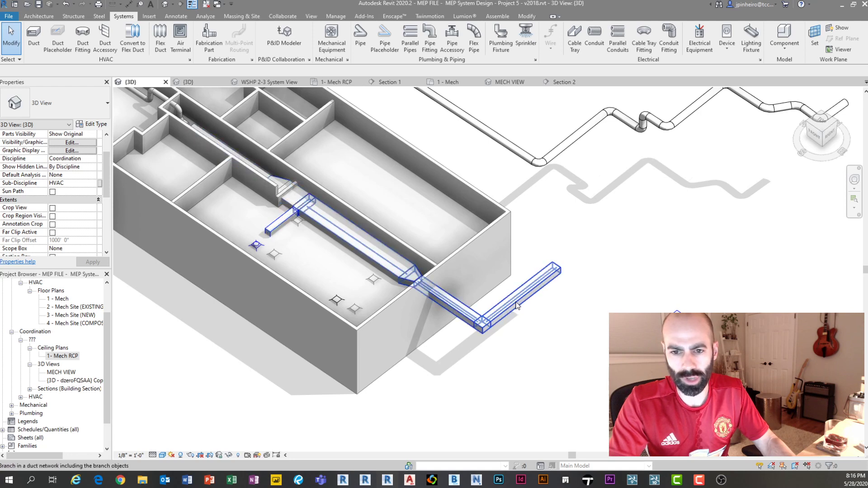
{"action": "key", "text": "Tab"}
{"action": "key", "text": "Tab"}
{"action": "key", "text": "Tab"}
{"action": "key", "text": "Tab"}
{"action": "key", "text": "Tab"}
{"action": "key", "text": "Tab"}
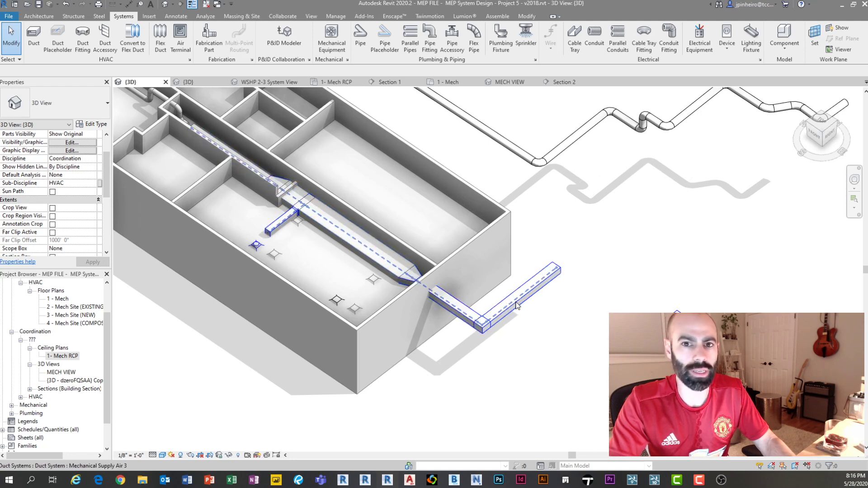
- Cycle the highlight repeatedly on the open-ended outside duct between the whole duct system and the single duct
{"action": "key", "text": "Tab"}
{"action": "key", "text": "Tab"}
{"action": "key", "text": "Tab"}
{"action": "key", "text": "Tab"}
{"action": "key", "text": "Tab"}
{"action": "key", "text": "Tab"}
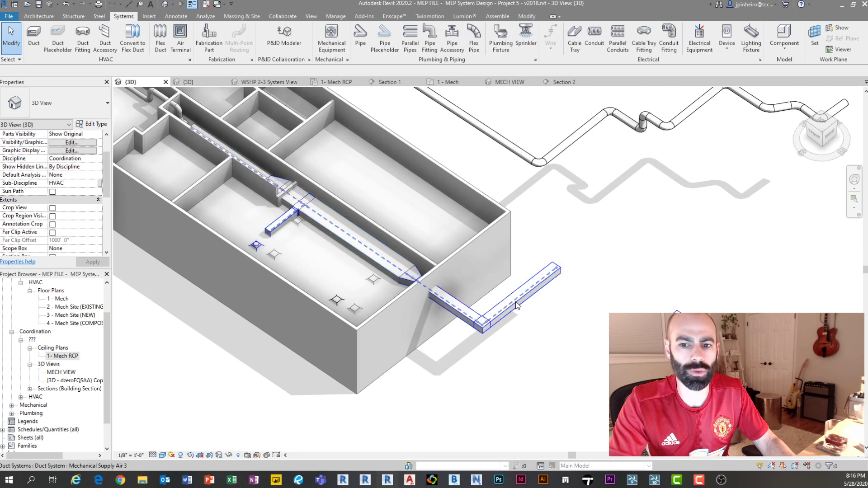
{"action": "key", "text": "Tab"}
{"action": "key", "text": "Tab"}
{"action": "key", "text": "Tab"}
{"action": "key", "text": "Tab"}
{"action": "key", "text": "Tab"}
{"action": "key", "text": "Tab"}
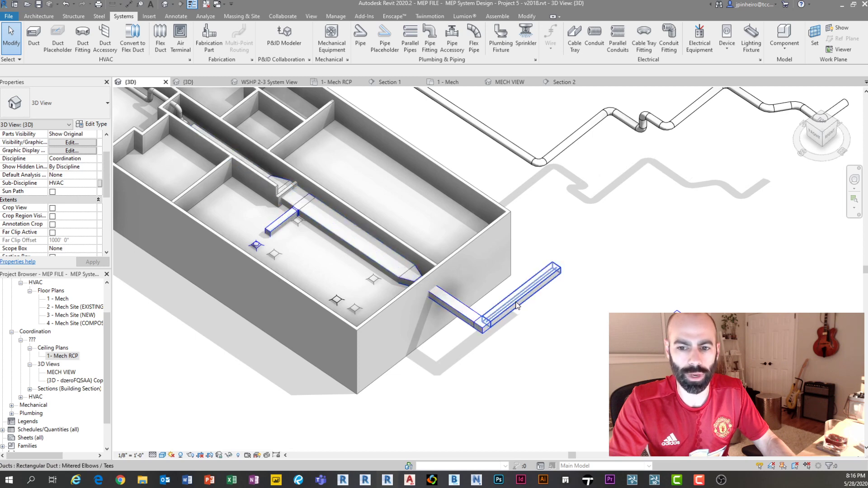
- Advance the highlight on the outside duct from its branch to the branch including branch objects, and on to the duct network
{"action": "key", "text": "Tab"}
{"action": "key", "text": "Tab"}
{"action": "key", "text": "Tab"}
{"action": "key", "text": "Tab"}
{"action": "key", "text": "Tab"}
{"action": "key", "text": "Tab"}
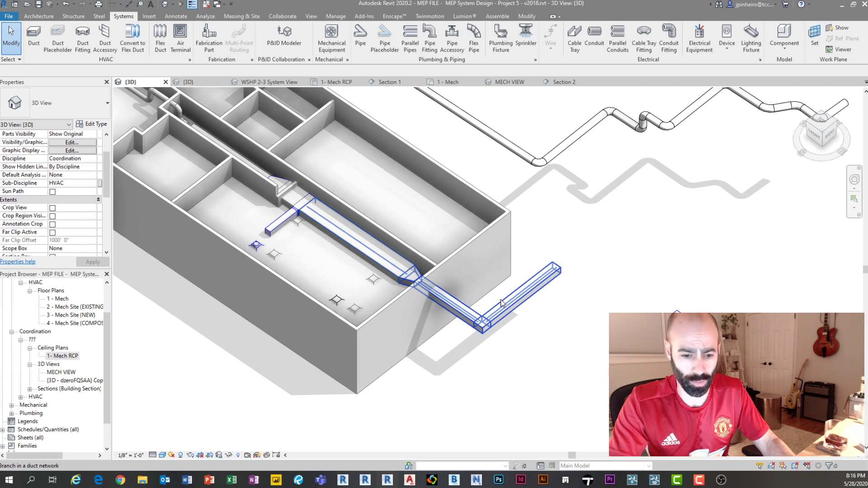
{"action": "key", "text": "Tab"}
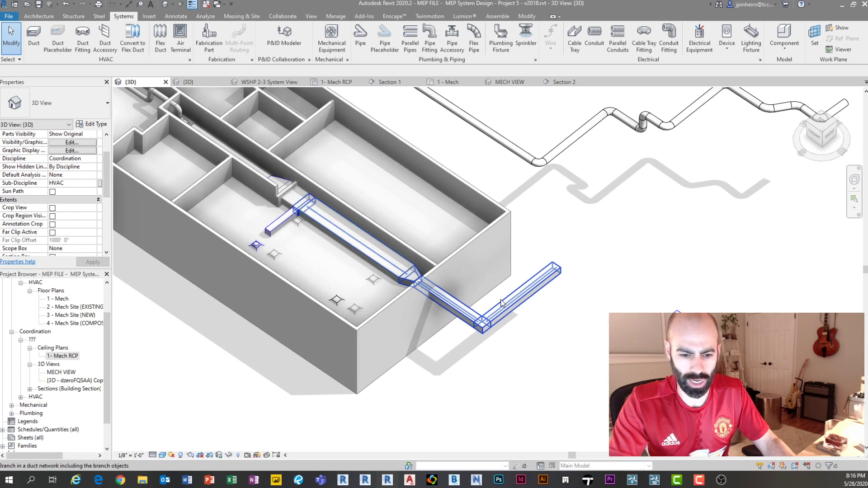
{"action": "key", "text": "Tab"}
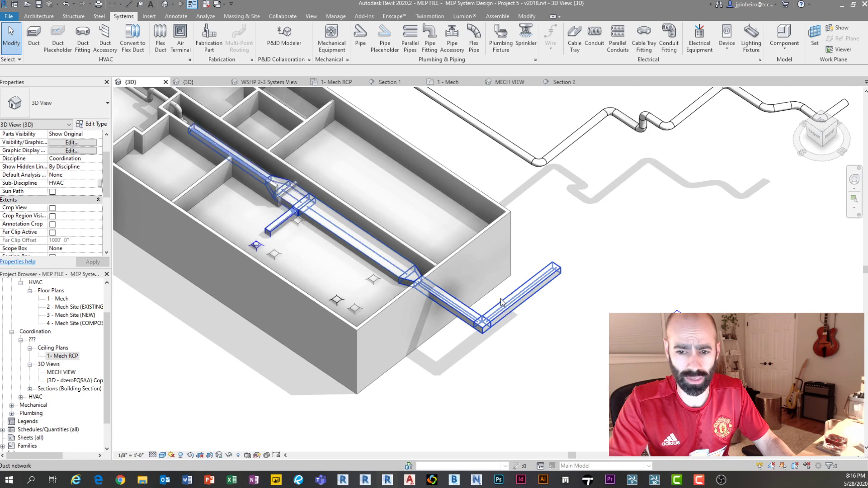
- Select the whole duct network connected to the outside duct and set its middle elevation to 14' 0"
{"action": "key", "text": "Tab"}
{"action": "key", "text": "Tab"}
{"action": "key", "text": "Tab"}
{"action": "key", "text": "Tab"}
{"action": "key", "text": "Tab"}
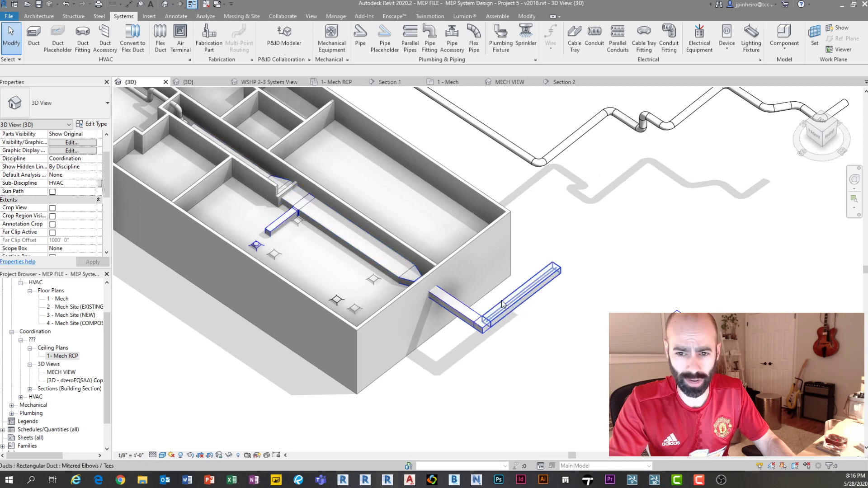
{"action": "key", "text": "Tab"}
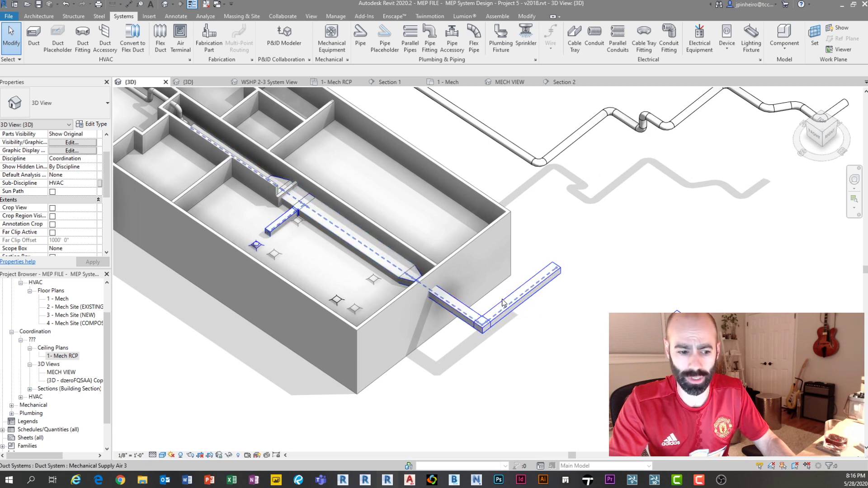
{"action": "key", "text": "Tab"}
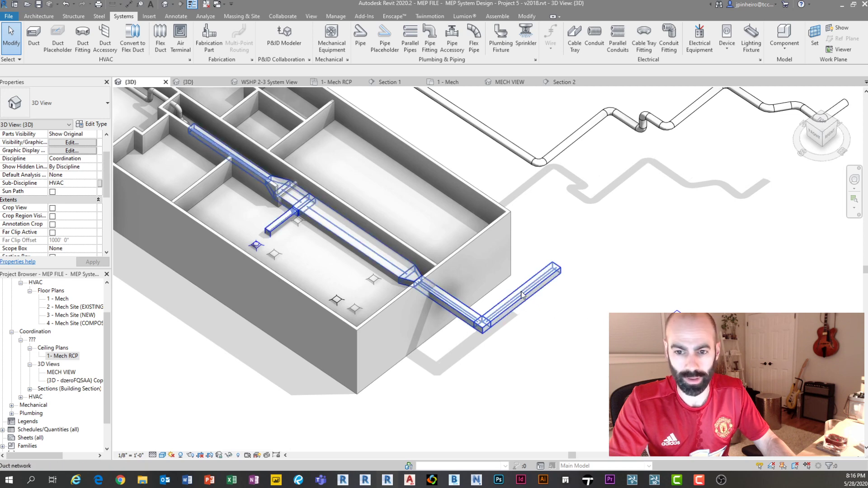
{"action": "left_click", "coordinate": [519, 299]}
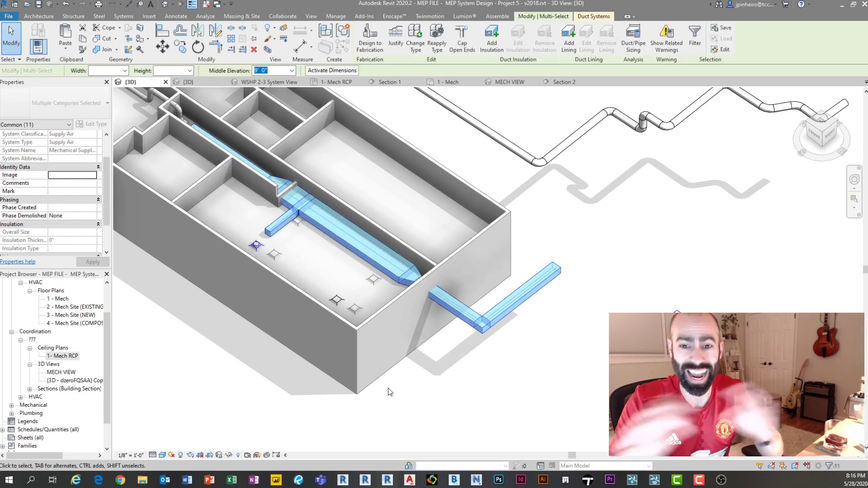
{"action": "left_click", "coordinate": [292, 70]}
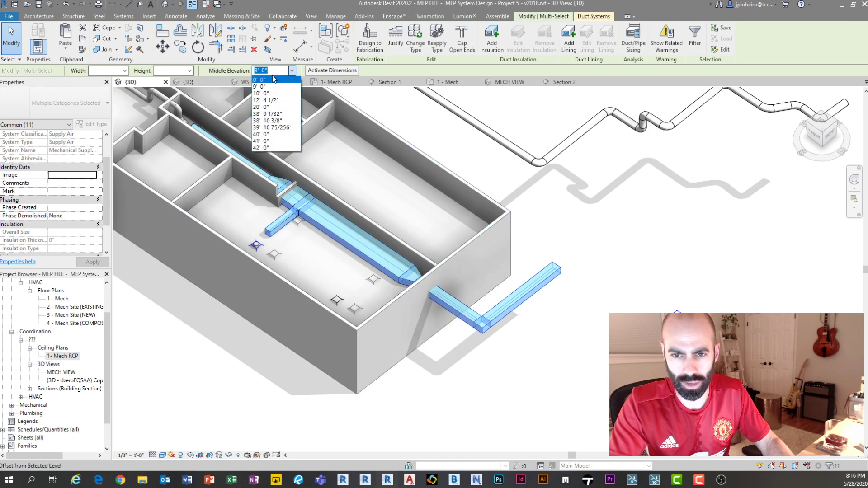
{"action": "type", "text": "d12"}
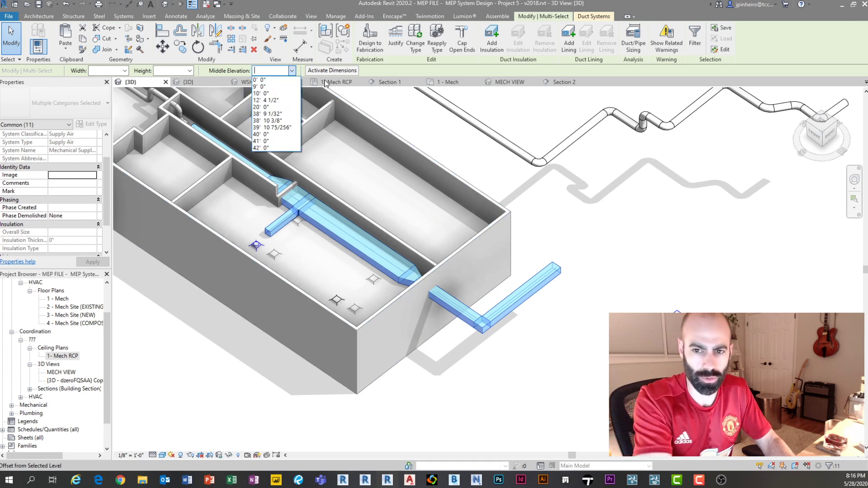
{"action": "type", "text": "4"}
{"action": "key", "text": "Return"}
{"action": "key", "text": "Escape"}
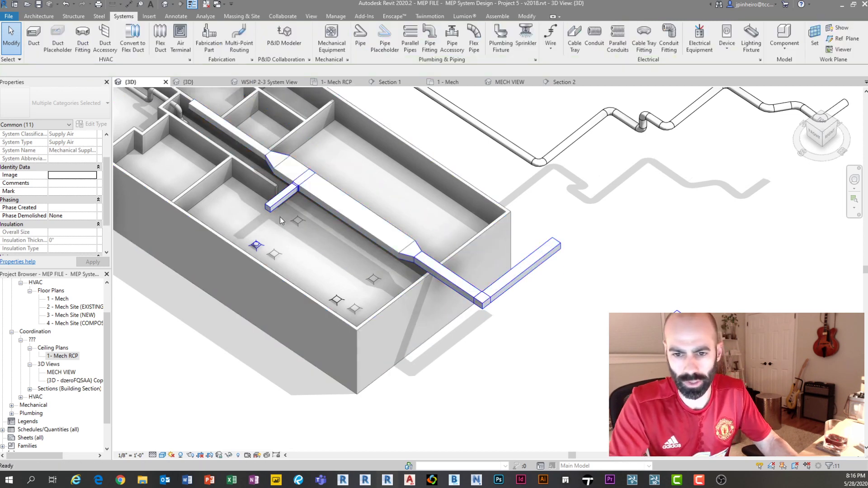
- Delete the rectangular-to-round transition attached to the supply diffuser below the open end of the branch duct
{"action": "scroll", "coordinate": [281, 213], "scroll_direction": "up", "scroll_amount": 1}
{"action": "middle_click_drag", "start_coordinate": [339, 256], "coordinate": [282, 270], "text": "shift"}
{"action": "key", "text": "Escape"}
{"action": "scroll", "coordinate": [255, 233], "scroll_direction": "up", "scroll_amount": 2}
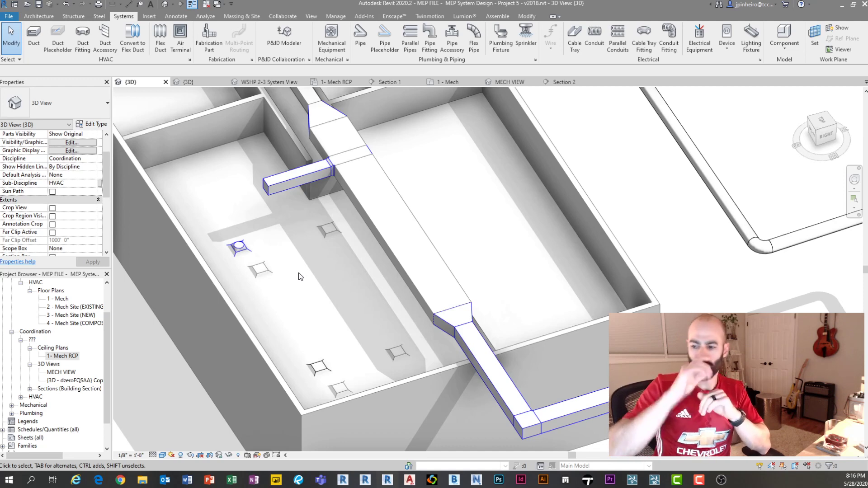
{"action": "left_click", "coordinate": [238, 247]}
{"action": "scroll", "coordinate": [238, 247], "scroll_direction": "up", "scroll_amount": 3}
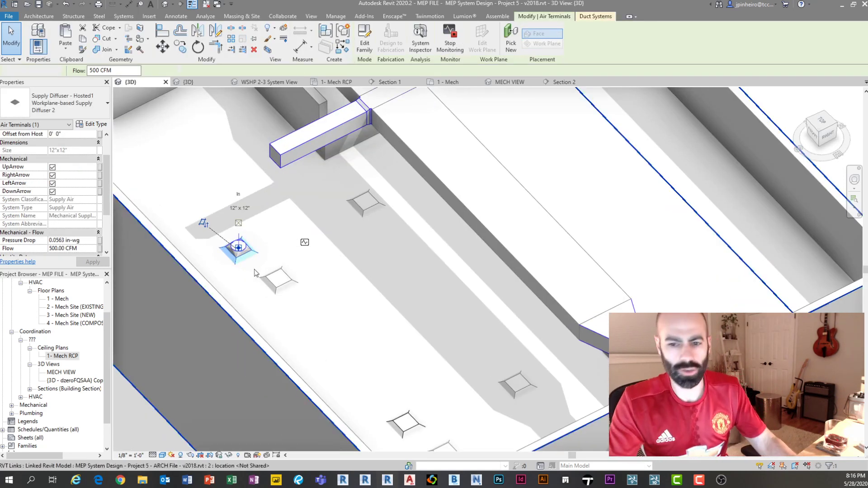
{"action": "key", "text": "Escape"}
{"action": "scroll", "coordinate": [274, 250], "scroll_direction": "up", "scroll_amount": 2}
{"action": "left_click", "coordinate": [215, 244]}
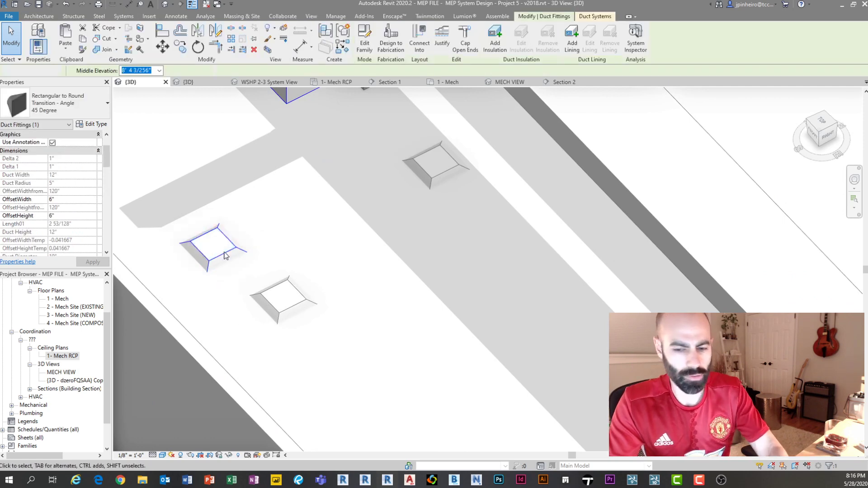
{"action": "key", "text": "Escape"}
- Move the supply diffuser below the branch duct a short distance away from its neighbouring diffuser, and dismiss the save reminder without saving
{"action": "left_click", "coordinate": [217, 250]}
{"action": "middle_click_drag", "start_coordinate": [236, 326], "coordinate": [275, 348], "text": "shift"}
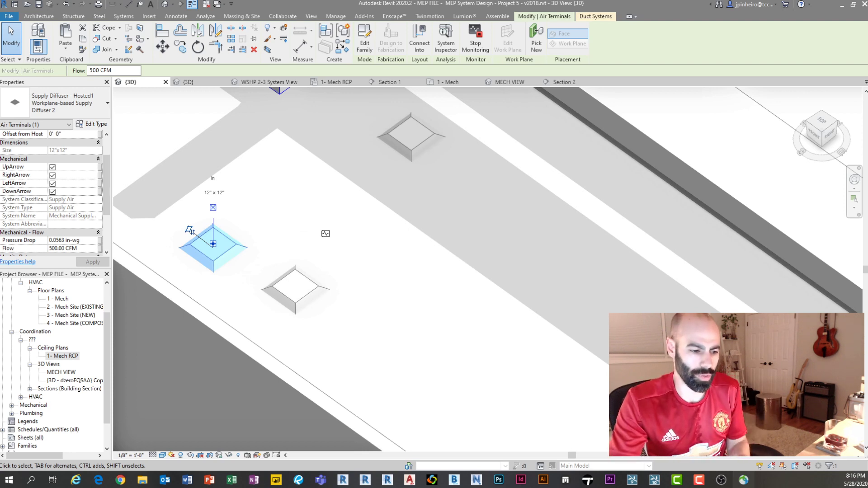
{"action": "scroll", "coordinate": [339, 306], "scroll_direction": "up", "scroll_amount": 1}
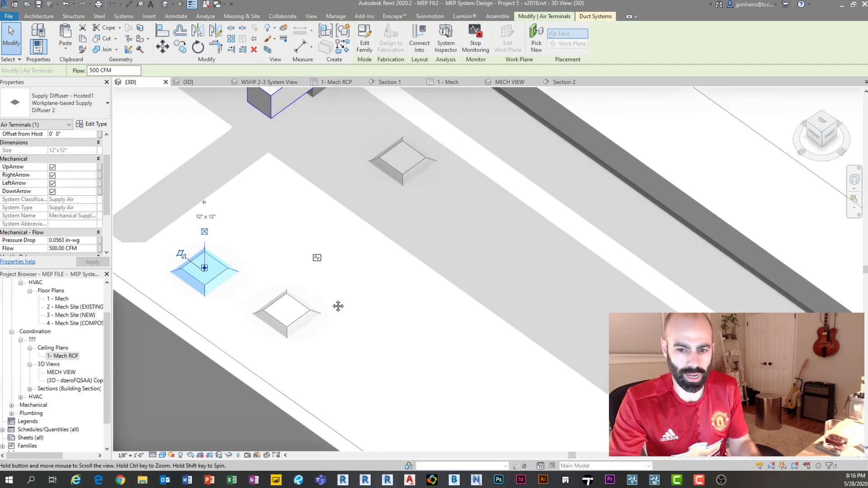
{"action": "scroll", "coordinate": [193, 271], "scroll_direction": "up", "scroll_amount": 1}
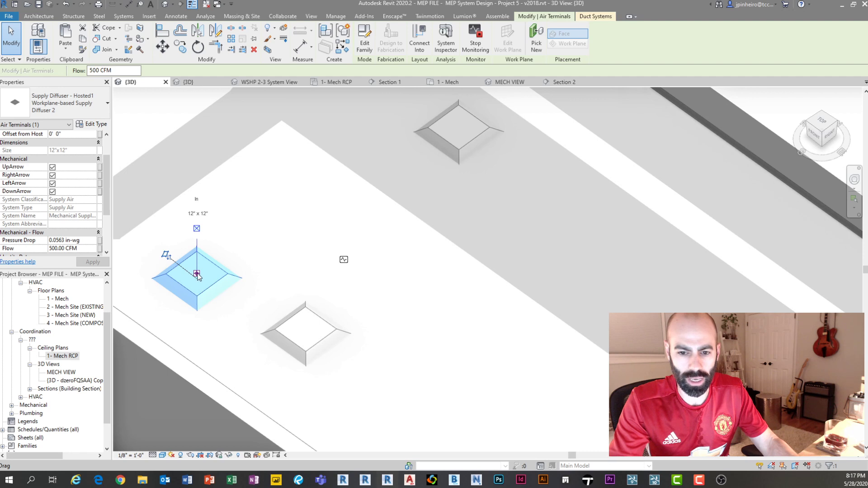
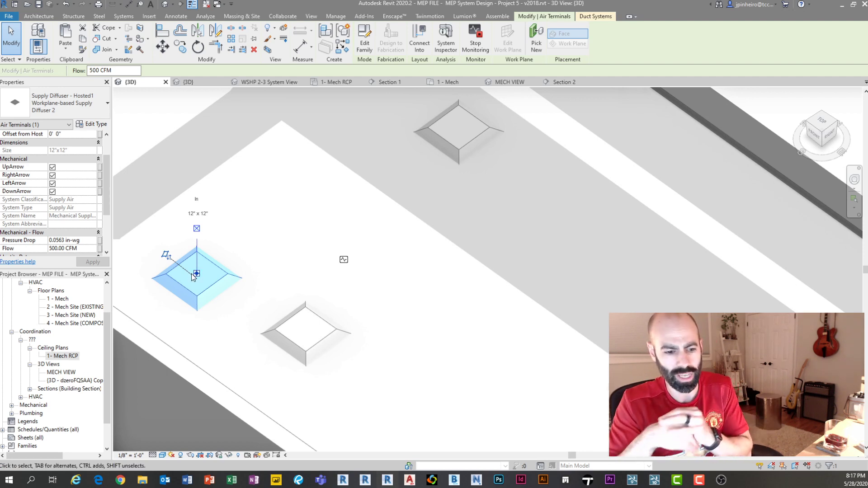
{"action": "scroll", "coordinate": [192, 274], "scroll_direction": "down", "scroll_amount": 2}
{"action": "middle_click_drag", "start_coordinate": [194, 273], "coordinate": [192, 333]}
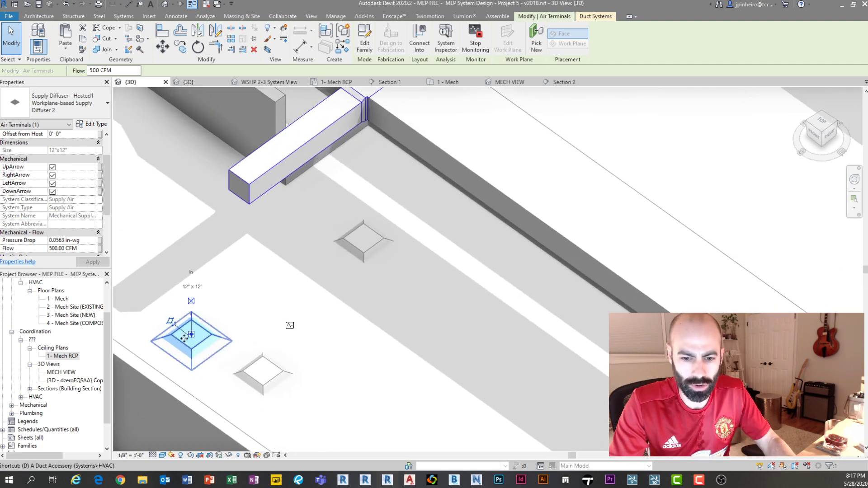
{"action": "left_click_drag", "start_coordinate": [194, 339], "coordinate": [175, 337]}
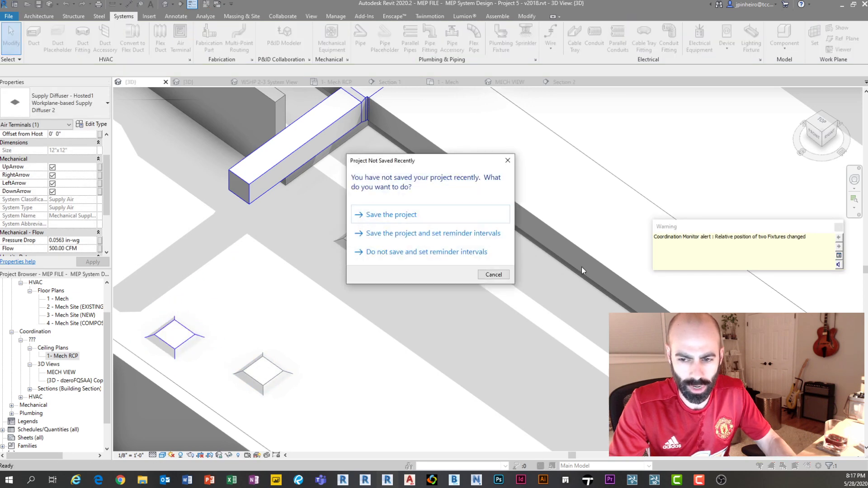
{"action": "left_click", "coordinate": [494, 275]}
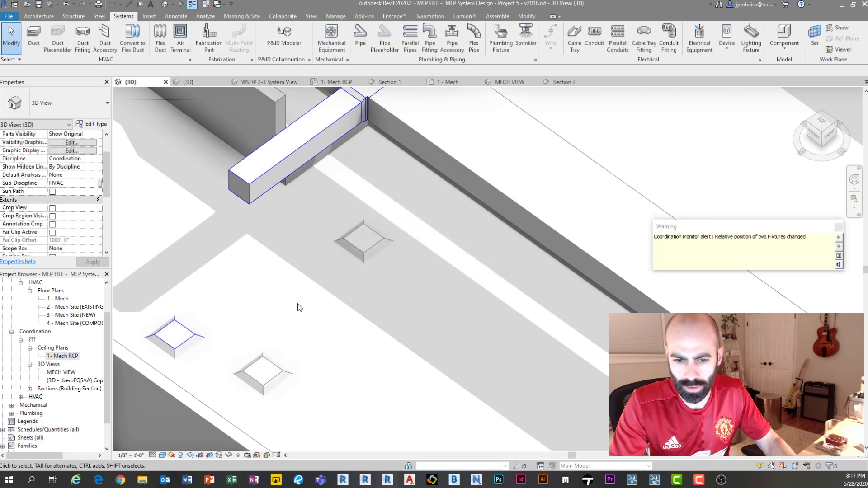
- Move the supply diffuser back towards its neighbouring diffuser and clear the selection
{"action": "left_click", "coordinate": [179, 340]}
{"action": "left_click_drag", "start_coordinate": [179, 340], "coordinate": [194, 333]}
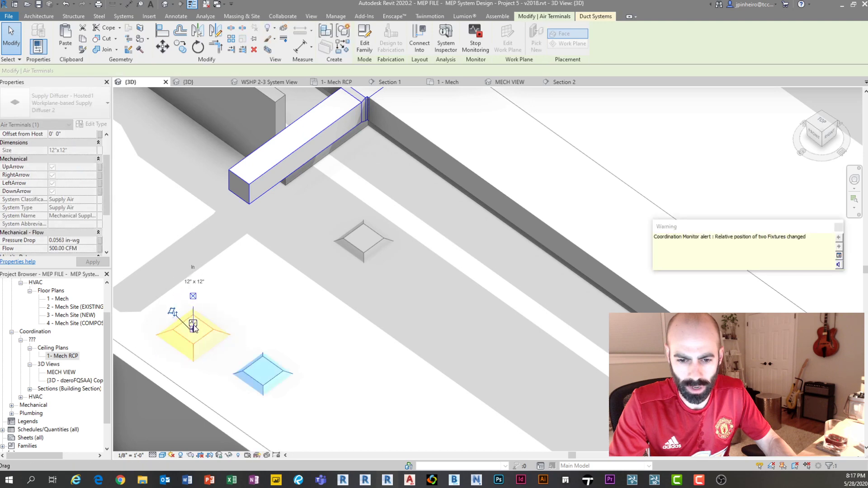
{"action": "left_click", "coordinate": [259, 311]}
{"action": "middle_click_drag", "start_coordinate": [233, 300], "coordinate": [256, 306]}
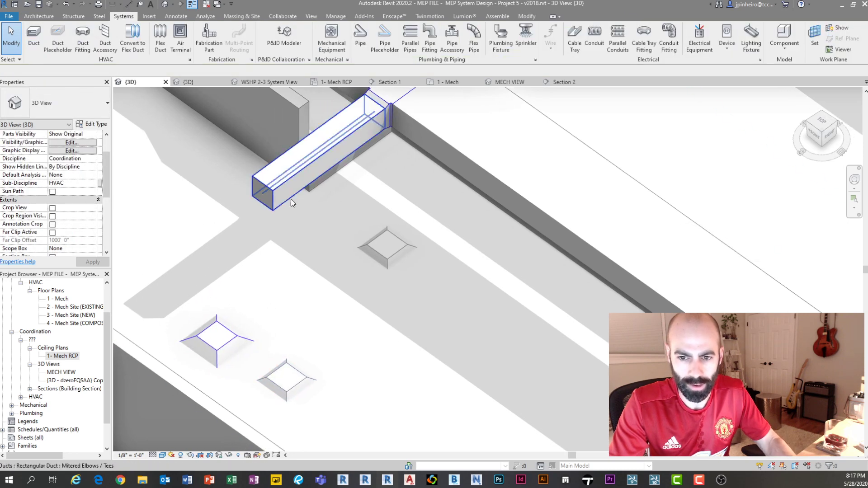
{"action": "left_click", "coordinate": [274, 196]}
{"action": "key", "text": "c"}
{"action": "key", "text": "s"}
{"action": "left_click", "coordinate": [264, 194]}
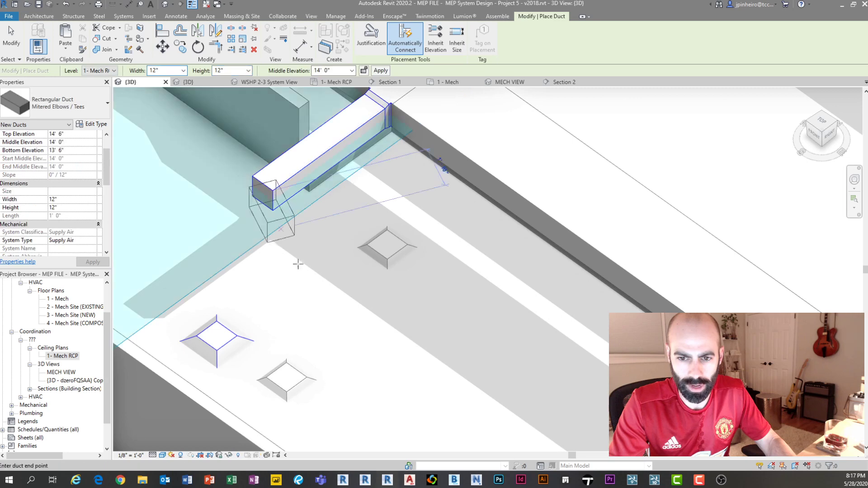
{"action": "key", "text": "Escape"}
{"action": "key", "text": "Escape"}
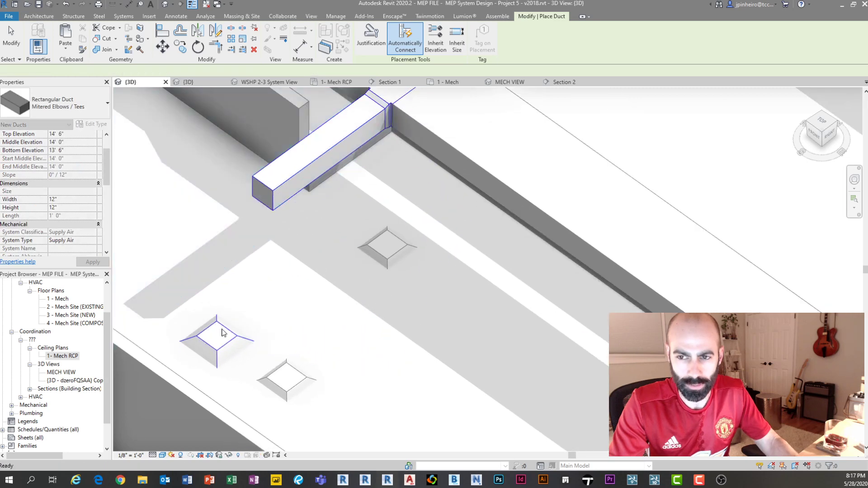
{"action": "middle_click_drag", "start_coordinate": [268, 281], "coordinate": [290, 299]}
{"action": "left_click", "coordinate": [256, 350]}
{"action": "scroll", "coordinate": [295, 340], "scroll_direction": "down", "scroll_amount": 2}
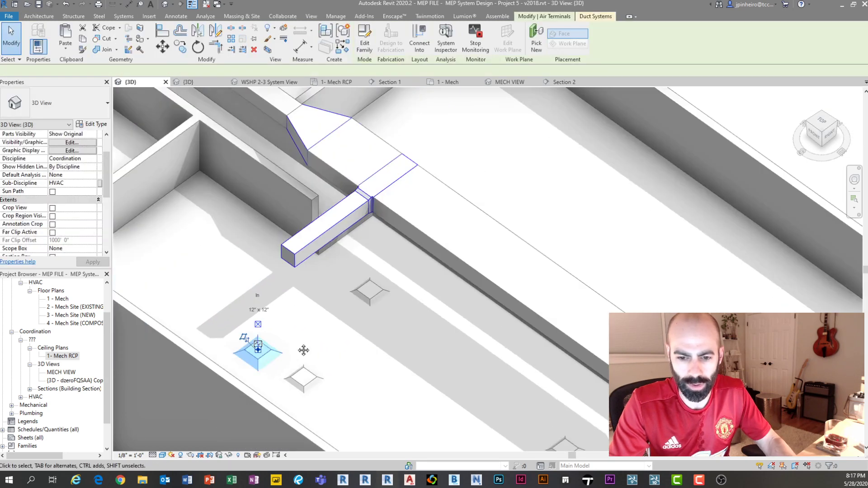
{"action": "middle_click_drag", "start_coordinate": [304, 351], "coordinate": [302, 363]}
{"action": "key", "text": "Escape"}
- Place a Supply Diffuser - Hosted1, Workplane-based Supply Diffuser 2, on the underside of the gridded ceiling, one tile in from the side wall
{"action": "left_click", "coordinate": [39, 16]}
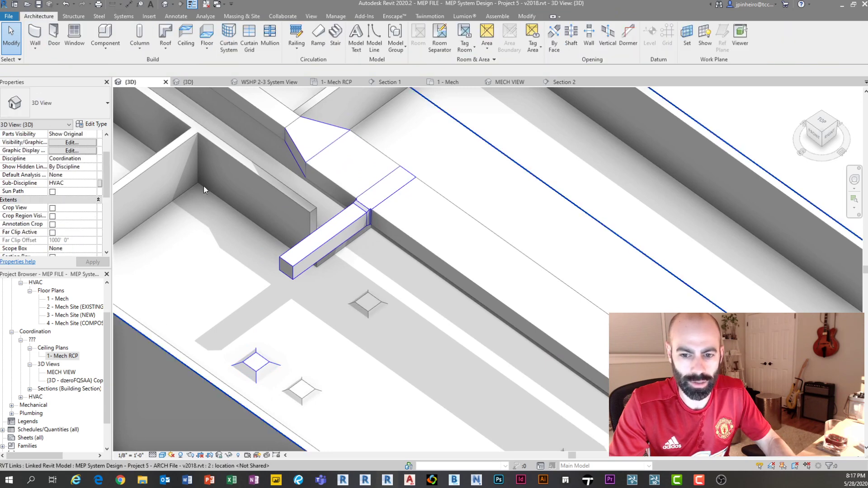
{"action": "middle_click_drag", "start_coordinate": [293, 272], "coordinate": [276, 323], "text": "shift"}
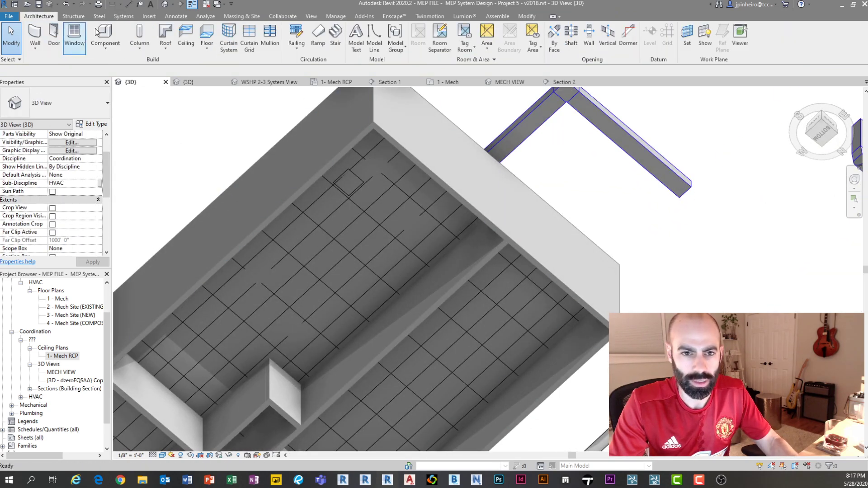
{"action": "left_click", "coordinate": [57, 110]}
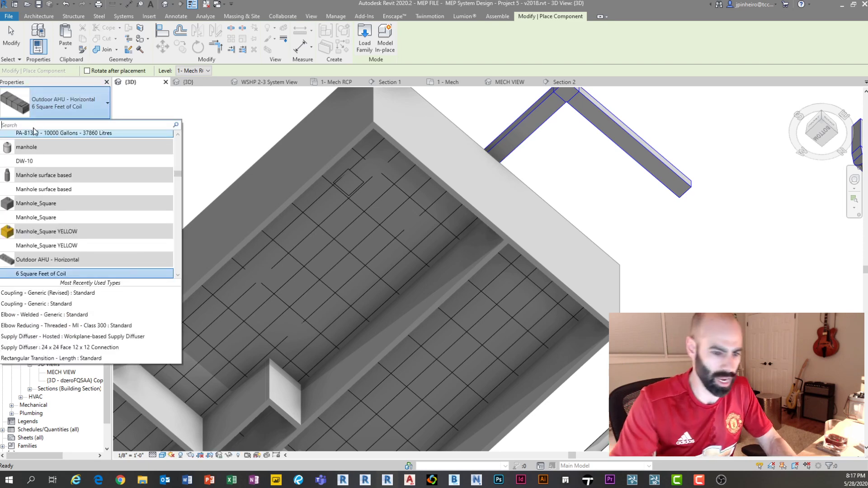
{"action": "type", "text": "diffuser"}
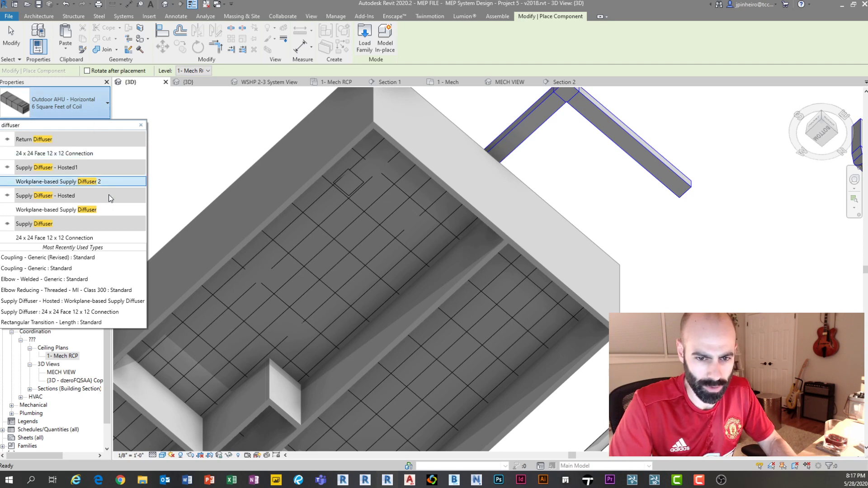
{"action": "left_click", "coordinate": [103, 238]}
{"action": "scroll", "coordinate": [276, 261], "scroll_direction": "up", "scroll_amount": 1}
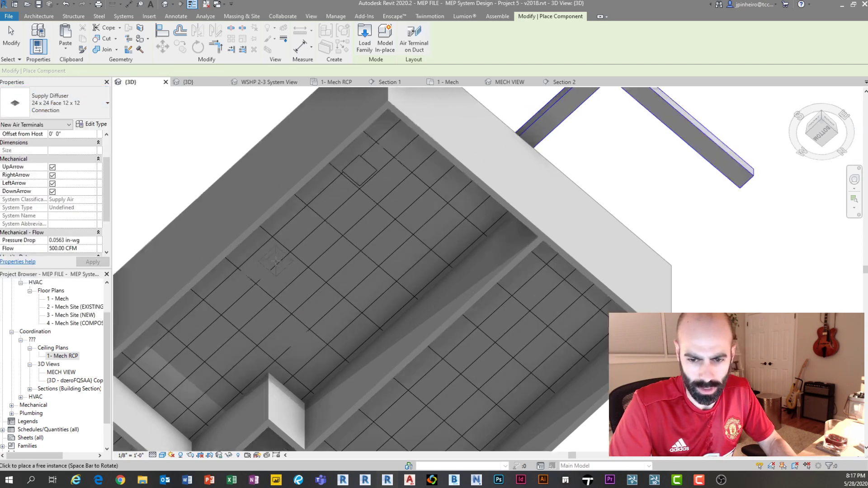
{"action": "scroll", "coordinate": [276, 261], "scroll_direction": "up", "scroll_amount": 2}
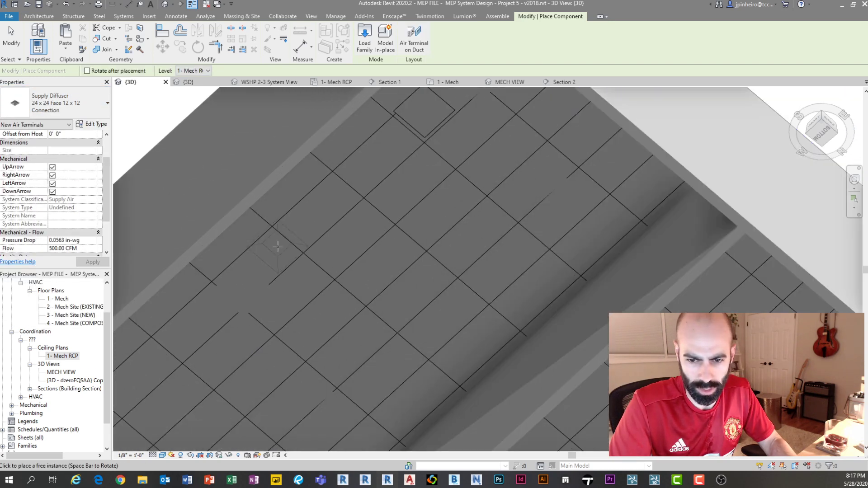
{"action": "left_click", "coordinate": [46, 105]}
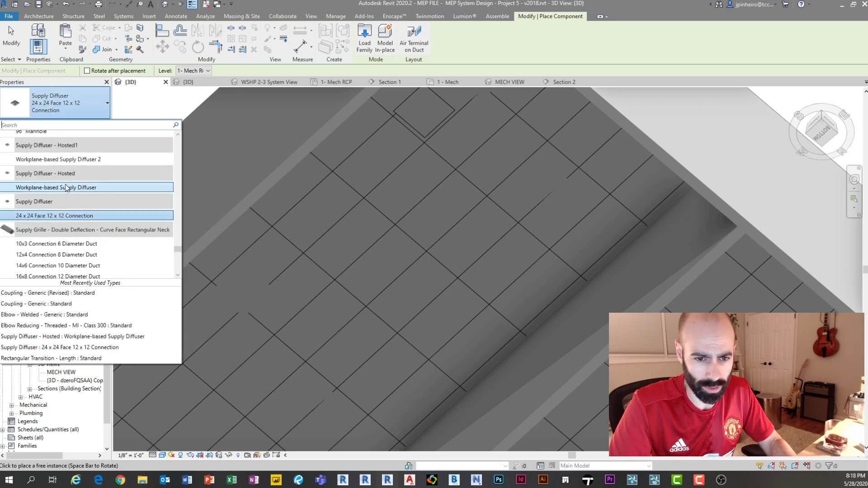
{"action": "left_click", "coordinate": [90, 159]}
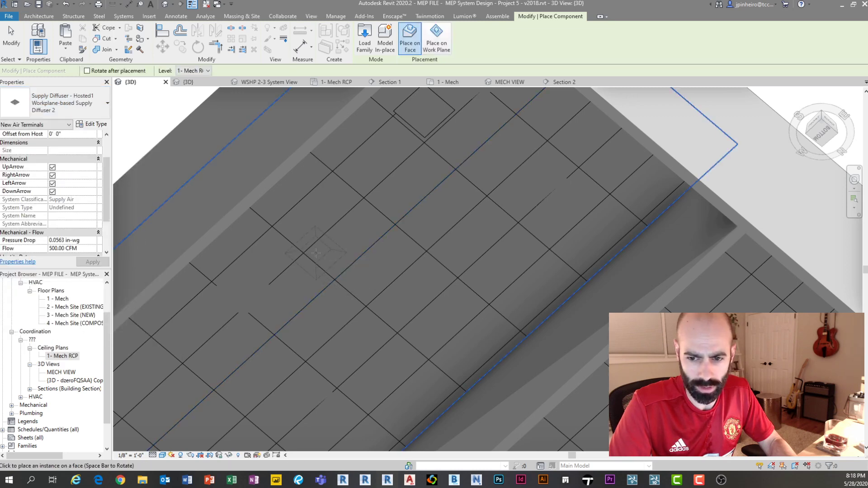
{"action": "left_click", "coordinate": [306, 219]}
{"action": "key", "text": "Escape"}
{"action": "left_click", "coordinate": [319, 202]}
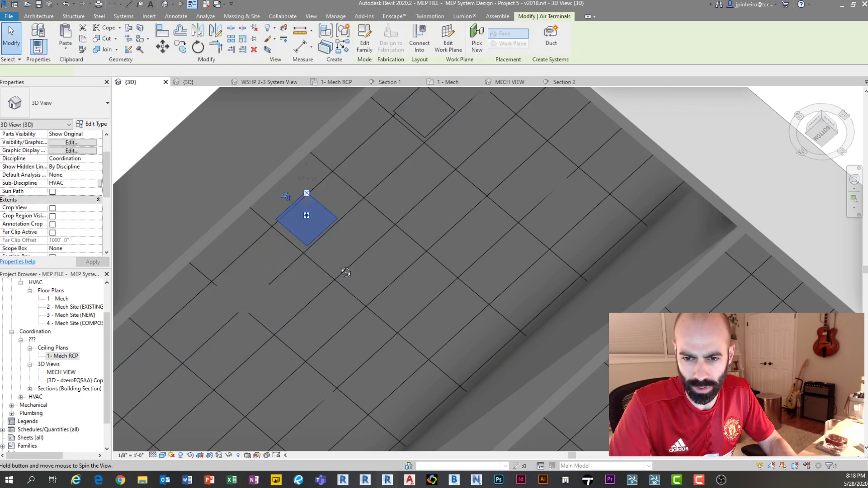
- Delete the supply diffuser below the open branch duct and move the newly placed hosted diffuser into its spot
{"action": "middle_click_drag", "start_coordinate": [345, 273], "coordinate": [340, 333], "text": "shift"}
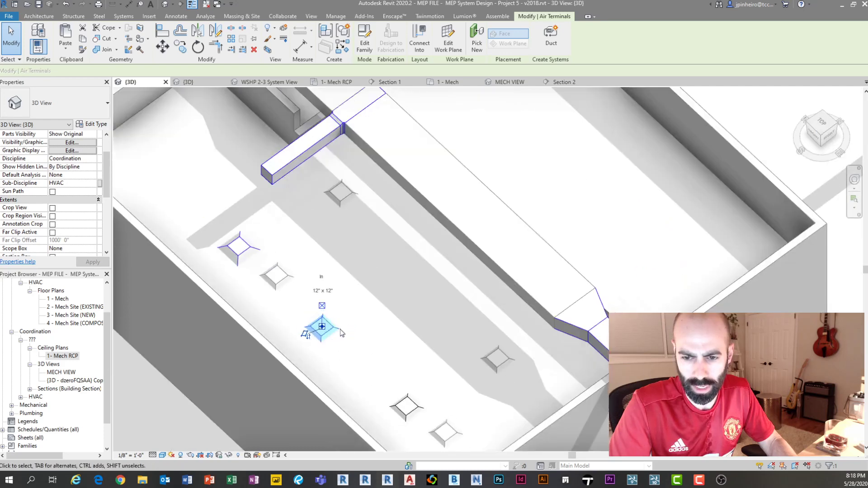
{"action": "left_click", "coordinate": [218, 256]}
{"action": "key", "text": "Delete"}
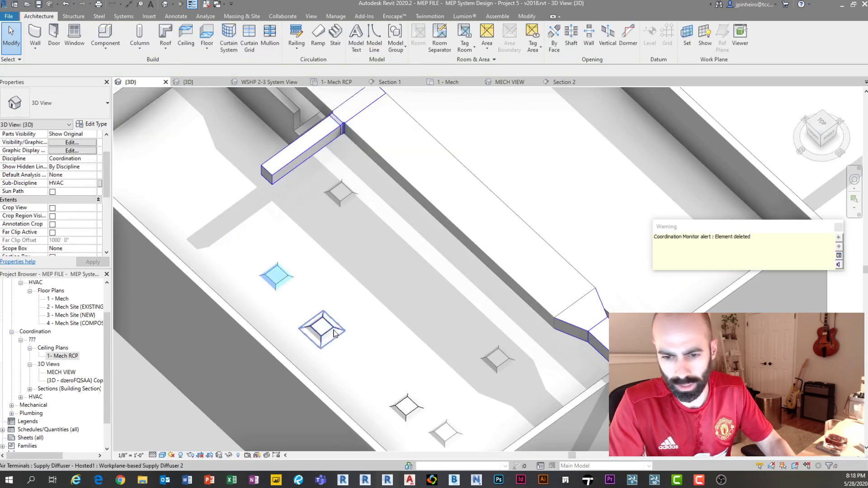
{"action": "mouse_move", "coordinate": [330, 319]}
{"action": "left_mouse_down"}
{"action": "mouse_move", "coordinate": [243, 232]}
{"action": "mouse_move", "coordinate": [251, 253]}
{"action": "mouse_move", "coordinate": [243, 244]}
{"action": "mouse_move", "coordinate": [263, 229]}
{"action": "mouse_move", "coordinate": [224, 260]}
{"action": "left_mouse_up"}
{"action": "scroll", "coordinate": [243, 245], "scroll_direction": "up", "scroll_amount": 2}
{"action": "left_click", "coordinate": [232, 259]}
{"action": "scroll", "coordinate": [232, 259], "scroll_direction": "down", "scroll_amount": 1}
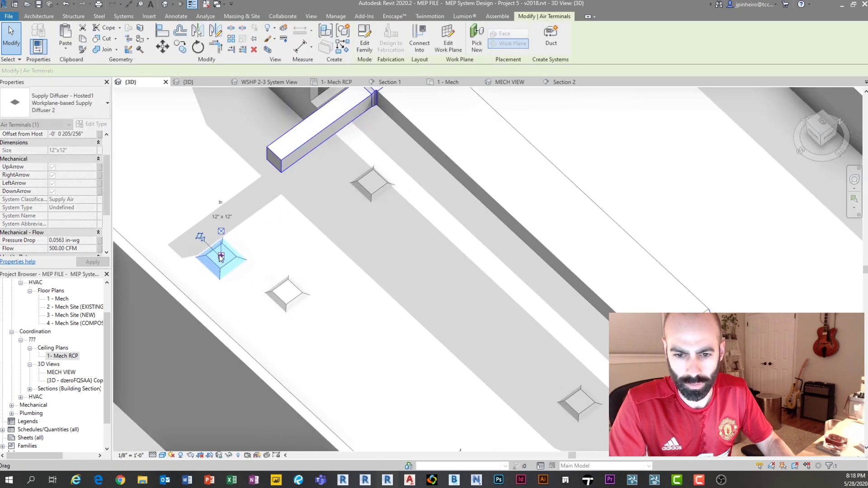
{"action": "right_click", "coordinate": [221, 258]}
{"action": "key", "text": "Escape"}
{"action": "key", "text": "Escape"}
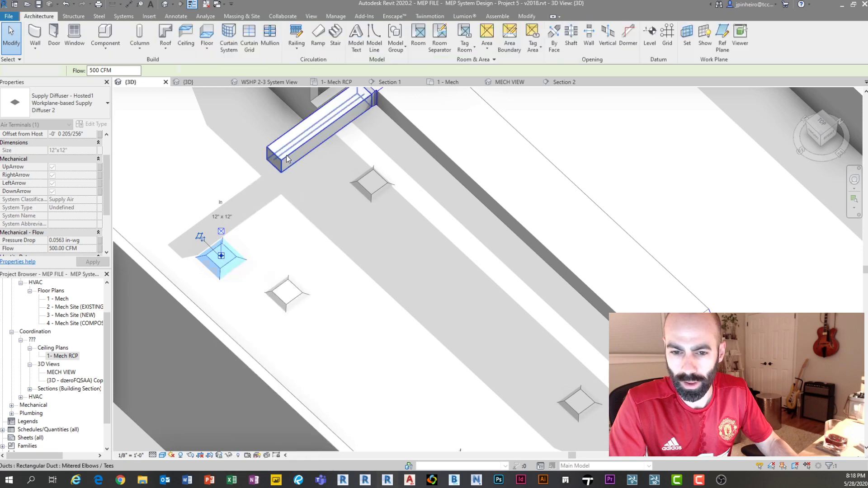
{"action": "left_click", "coordinate": [284, 165]}
{"action": "key", "text": "d"}
{"action": "key", "text": "t"}
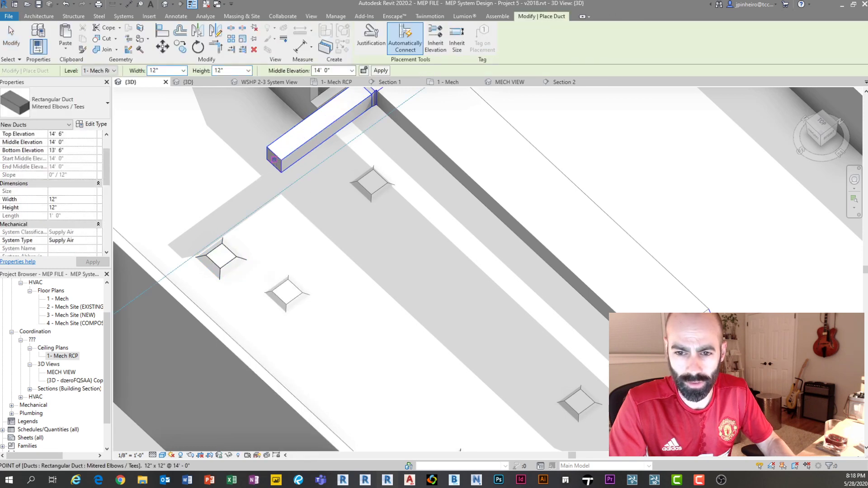
{"action": "left_click", "coordinate": [281, 166]}
{"action": "key", "text": "Escape"}
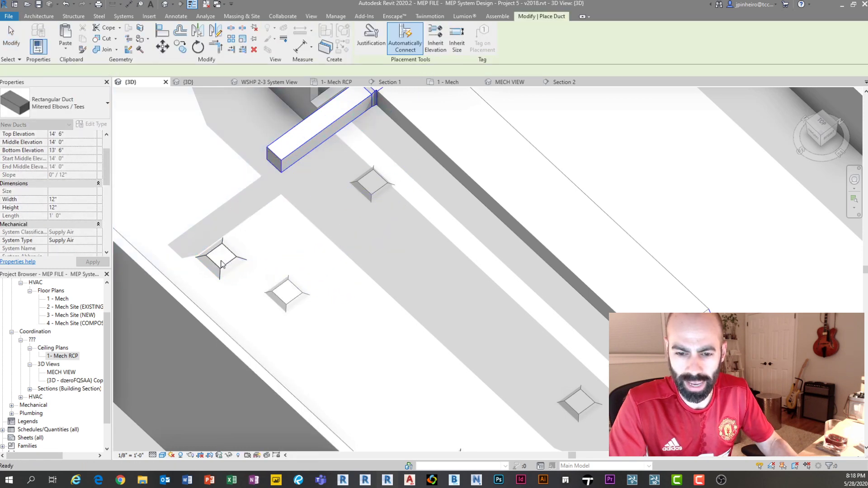
{"action": "key", "text": "Escape"}
- Try to stretch the branch duct's open end onto the hosted supply diffuser, review both errors and cancel the change
{"action": "middle_click_drag", "start_coordinate": [255, 257], "coordinate": [543, 231], "text": "shift"}
{"action": "left_click", "coordinate": [434, 156]}
{"action": "middle_click_drag", "start_coordinate": [542, 231], "coordinate": [354, 236]}
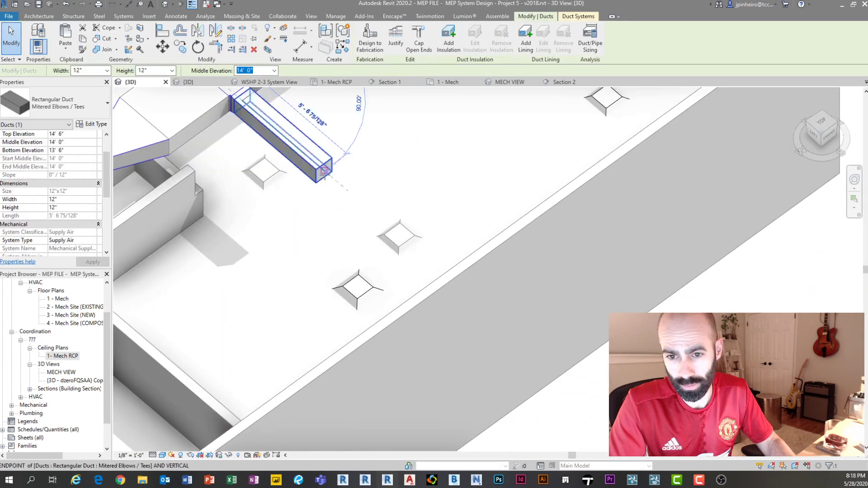
{"action": "left_click_drag", "start_coordinate": [325, 172], "coordinate": [357, 286]}
{"action": "right_click", "coordinate": [357, 285]}
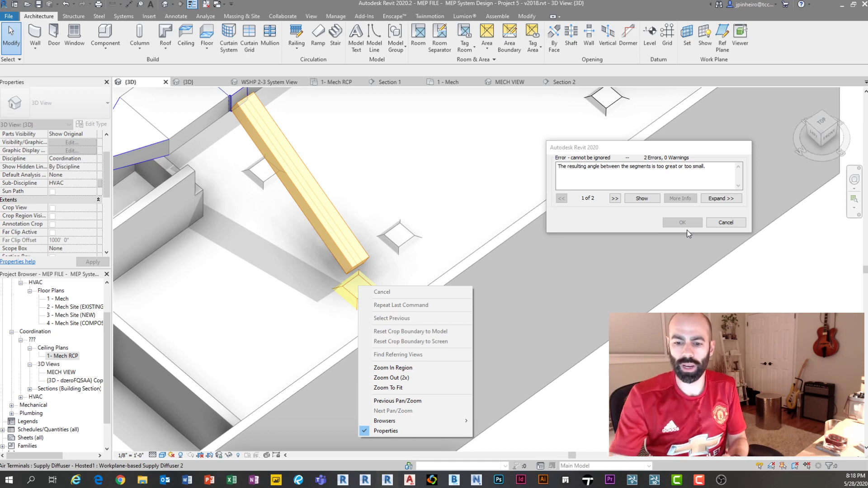
{"action": "left_click", "coordinate": [428, 242]}
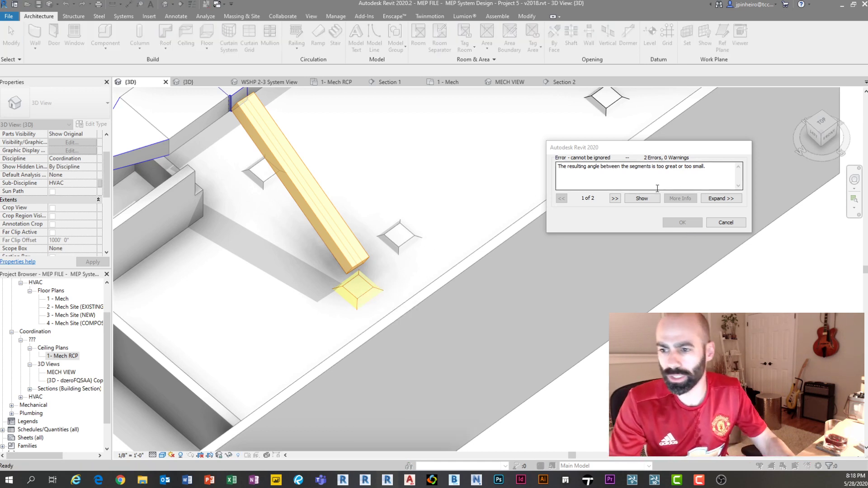
{"action": "left_click", "coordinate": [615, 199]}
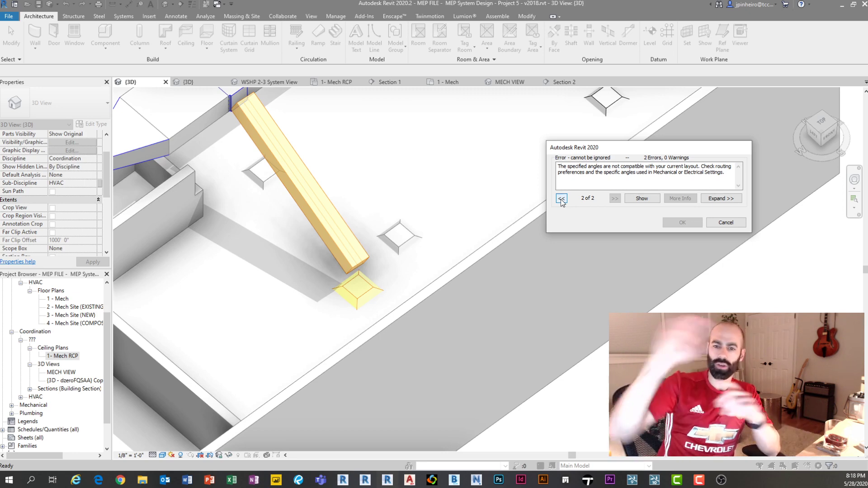
{"action": "left_click", "coordinate": [725, 223]}
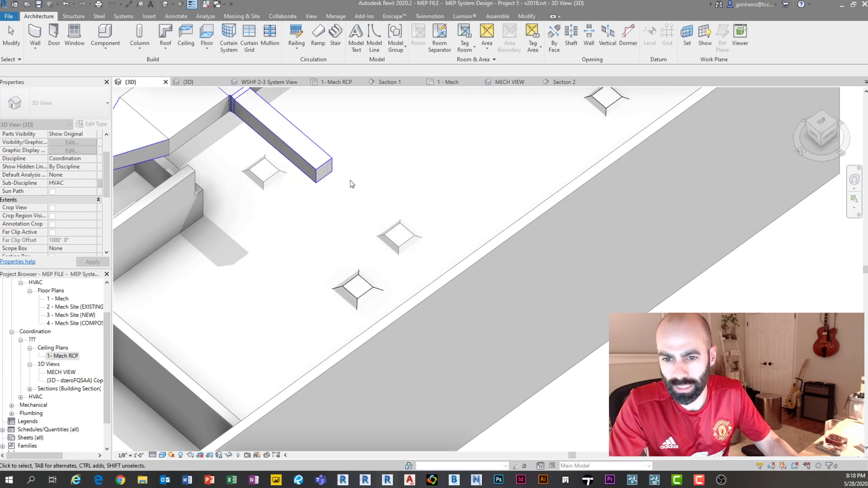
- Draw a 12" x 12" rectangular duct from the branch's open end, angled towards the hosted supply diffuser at 14' 0" middle elevation
{"action": "left_click", "coordinate": [326, 176]}
{"action": "key", "text": "d"}
{"action": "key", "text": "t"}
{"action": "left_click", "coordinate": [324, 172]}
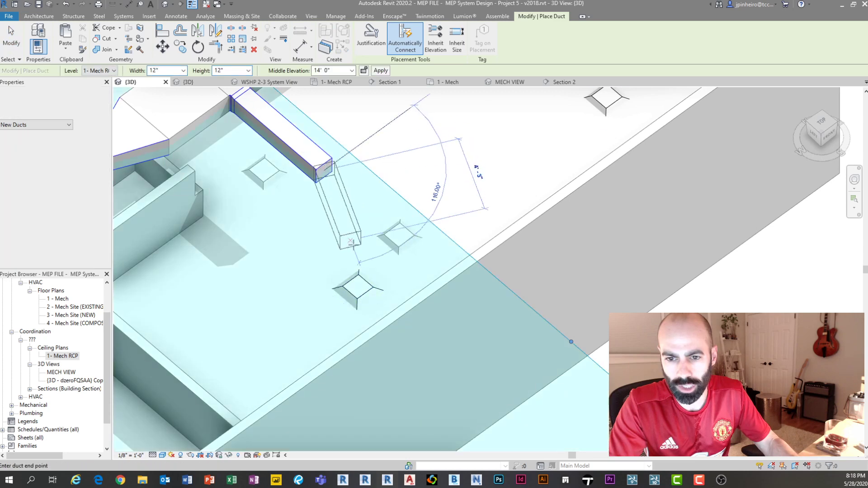
{"action": "left_click", "coordinate": [360, 252]}
{"action": "key", "text": "Escape"}
{"action": "key", "text": "Escape"}
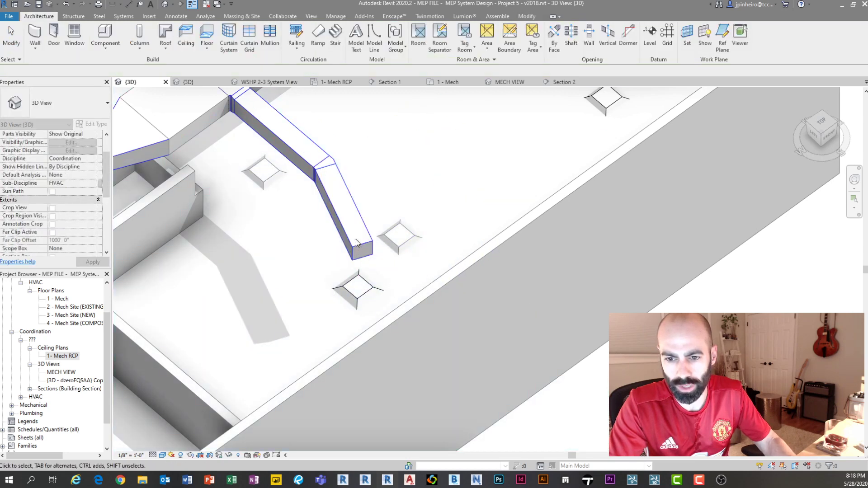
- Delete the angled duct extension and the mitered elbow at the end of the branch duct
{"action": "left_click", "coordinate": [365, 236]}
{"action": "key", "text": "Delete"}
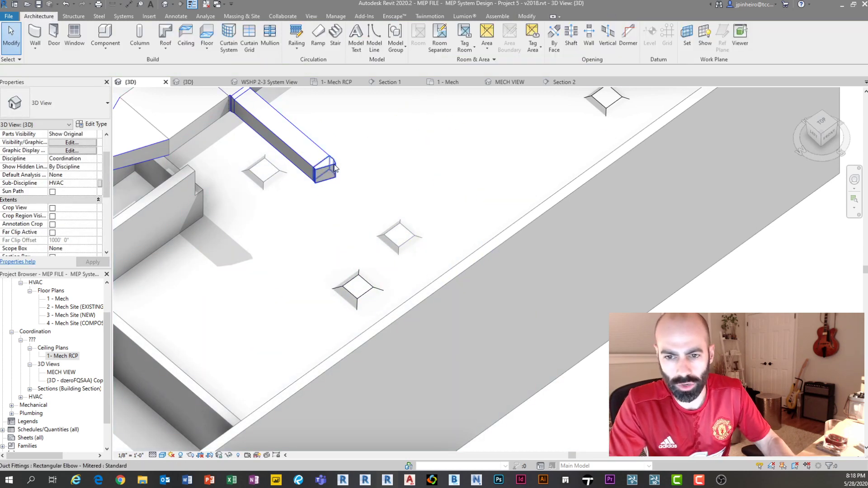
{"action": "left_click", "coordinate": [334, 167]}
{"action": "key", "text": "Delete"}
{"action": "middle_click_drag", "start_coordinate": [343, 228], "coordinate": [398, 175], "text": "shift"}
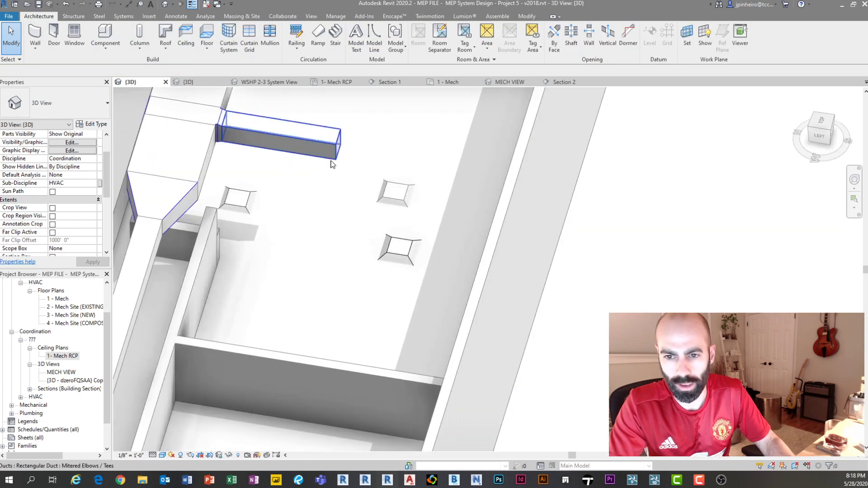
{"action": "left_click", "coordinate": [819, 136]}
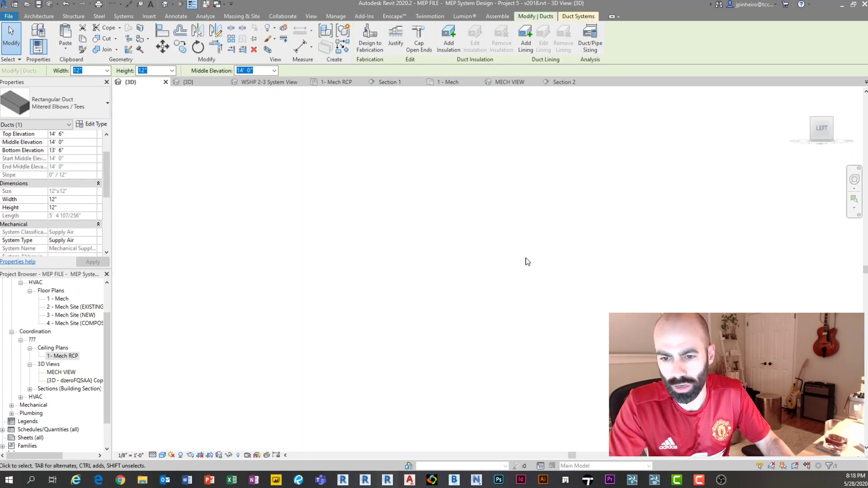
{"action": "key", "text": "Escape"}
{"action": "scroll", "coordinate": [458, 267], "scroll_direction": "down", "scroll_amount": 1}
{"action": "middle_click_drag", "start_coordinate": [550, 273], "coordinate": [414, 249]}
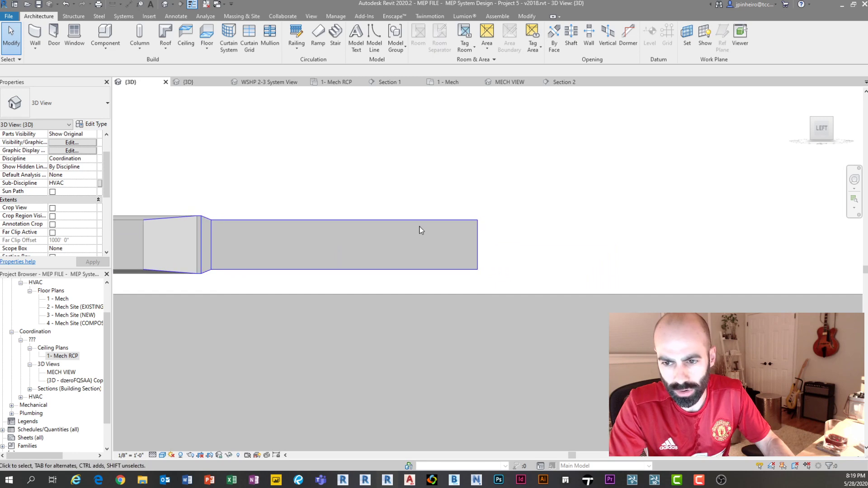
{"action": "middle_click_drag", "start_coordinate": [576, 200], "coordinate": [484, 269], "text": "shift"}
{"action": "scroll", "coordinate": [504, 205], "scroll_direction": "down", "scroll_amount": 2}
{"action": "key", "text": "d"}
{"action": "key", "text": "t"}
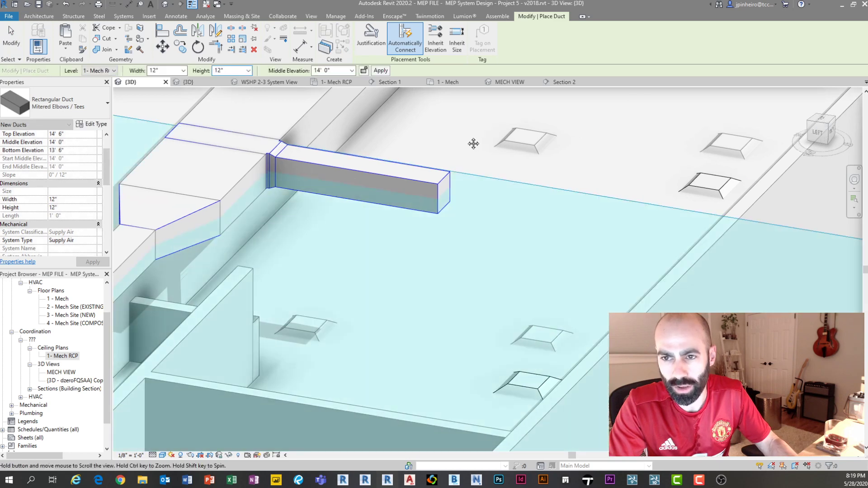
{"action": "key", "text": "Escape"}
{"action": "key", "text": "Escape"}
{"action": "middle_click_drag", "start_coordinate": [530, 221], "coordinate": [494, 220]}
{"action": "left_click", "coordinate": [483, 215]}
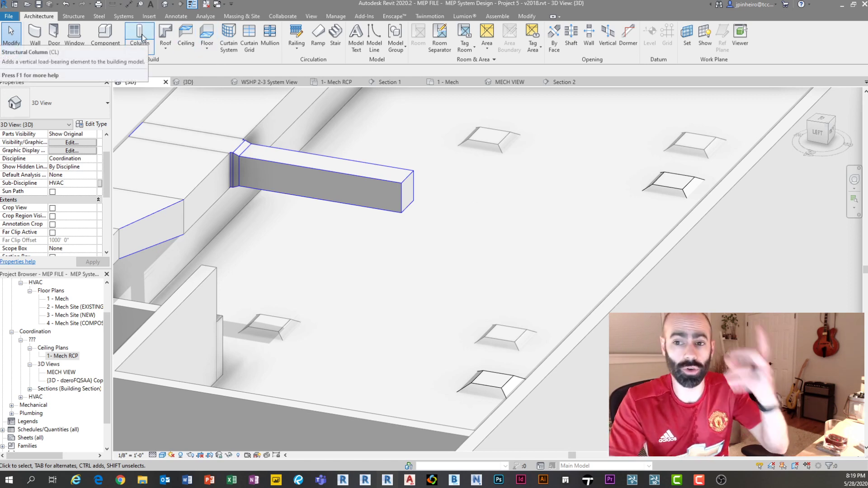
- Draw a 10" round flex duct from the branch duct's open end, winding over the hosted supply diffuser and past the outer wall
{"action": "left_click", "coordinate": [260, 17]}
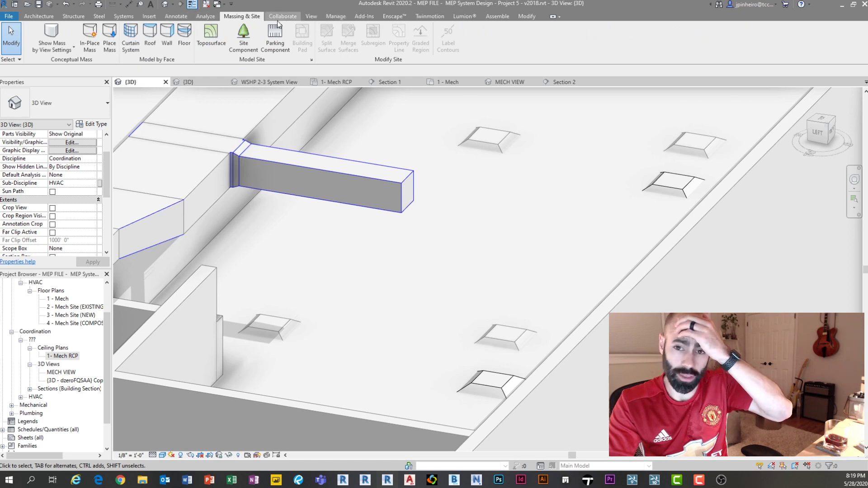
{"action": "left_click", "coordinate": [122, 17]}
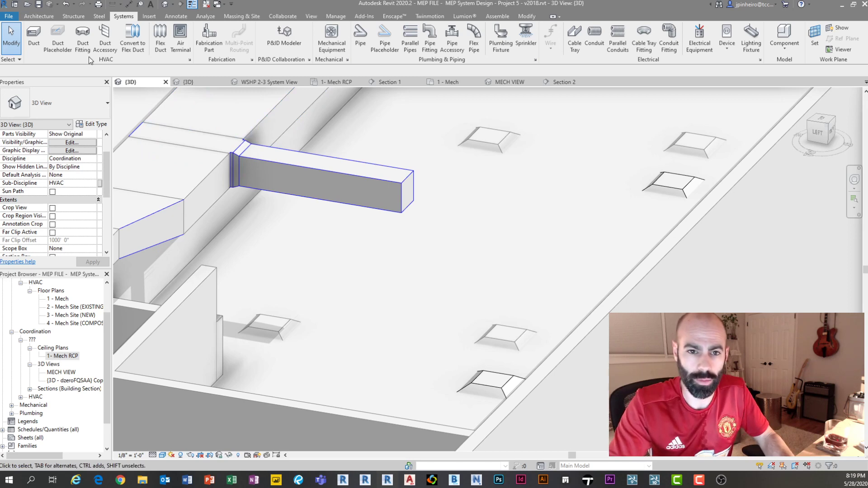
{"action": "middle_click_drag", "start_coordinate": [426, 191], "coordinate": [406, 205]}
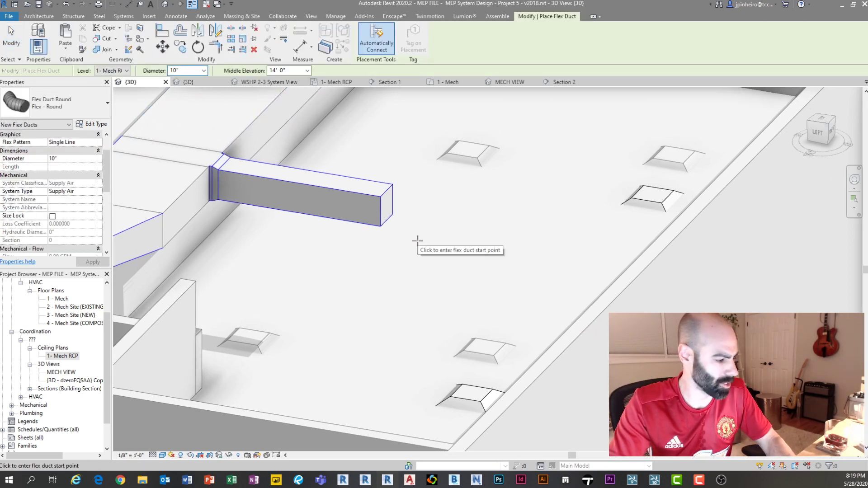
{"action": "middle_click_drag", "start_coordinate": [397, 219], "coordinate": [384, 253], "text": "shift"}
{"action": "left_click", "coordinate": [365, 229]}
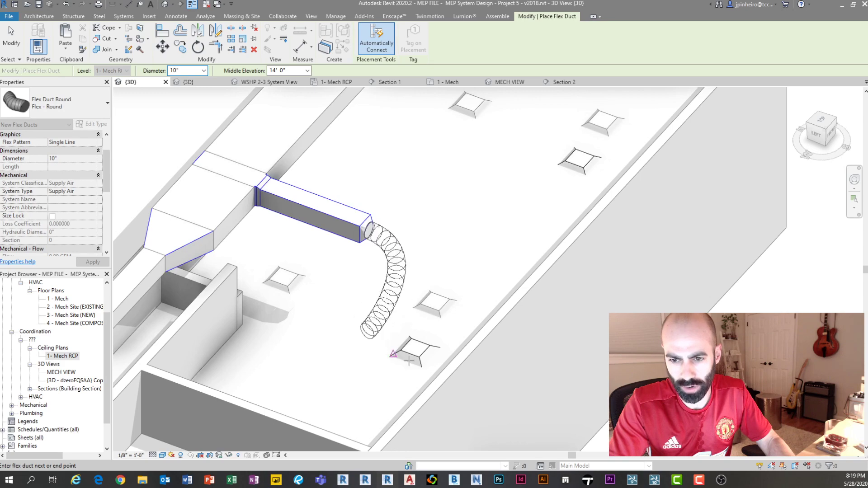
{"action": "left_click", "coordinate": [472, 363]}
{"action": "left_click", "coordinate": [481, 421]}
{"action": "key", "text": "Escape"}
{"action": "key", "text": "Escape"}
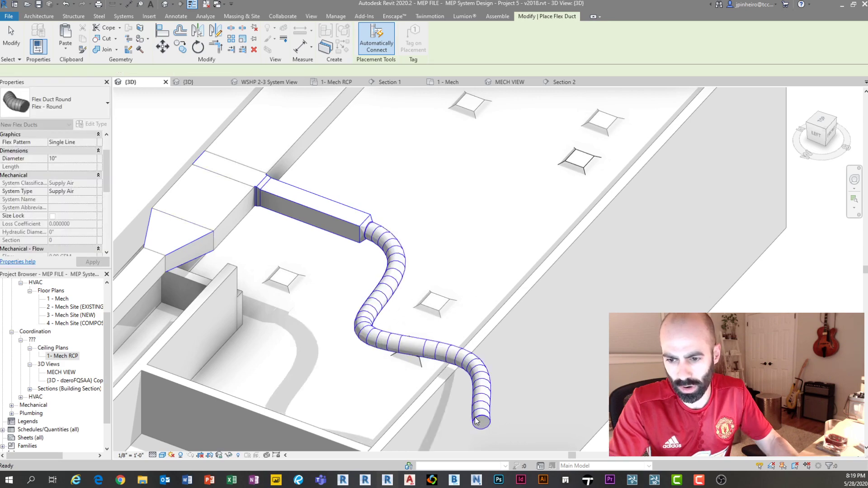
- Draw another 10" round flex duct at 14' 0" middle elevation from the 40" x 14" main duct's midpoint towards a hosted supply diffuser
{"action": "scroll", "coordinate": [464, 415], "scroll_direction": "down", "scroll_amount": 2}
{"action": "middle_click_drag", "start_coordinate": [464, 415], "coordinate": [523, 392], "text": "shift"}
{"action": "left_click", "coordinate": [436, 329]}
{"action": "middle_click_drag", "start_coordinate": [543, 347], "coordinate": [408, 306], "text": "shift"}
{"action": "key", "text": "Escape"}
{"action": "left_click", "coordinate": [415, 300]}
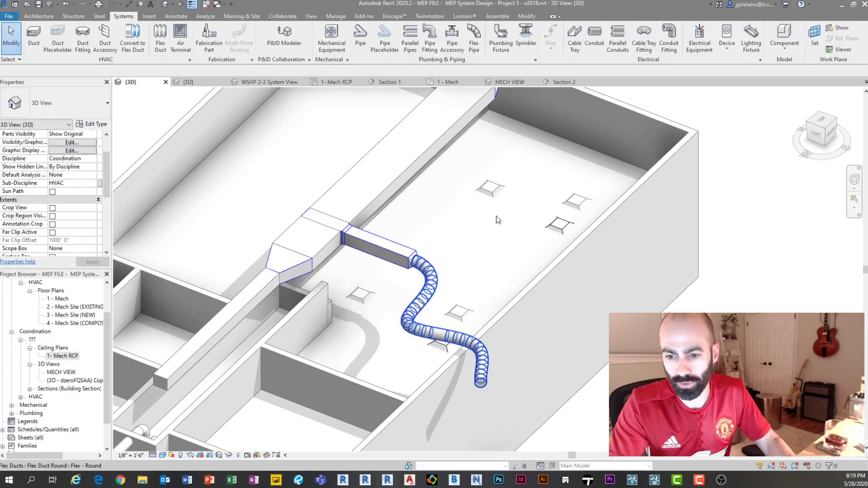
{"action": "middle_click_drag", "start_coordinate": [515, 192], "coordinate": [447, 279]}
{"action": "key", "text": "c"}
{"action": "key", "text": "s"}
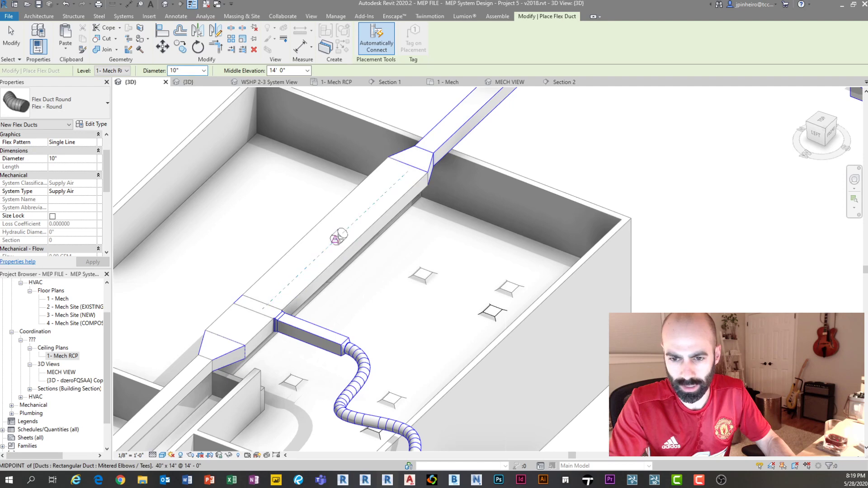
{"action": "left_click", "coordinate": [336, 237]}
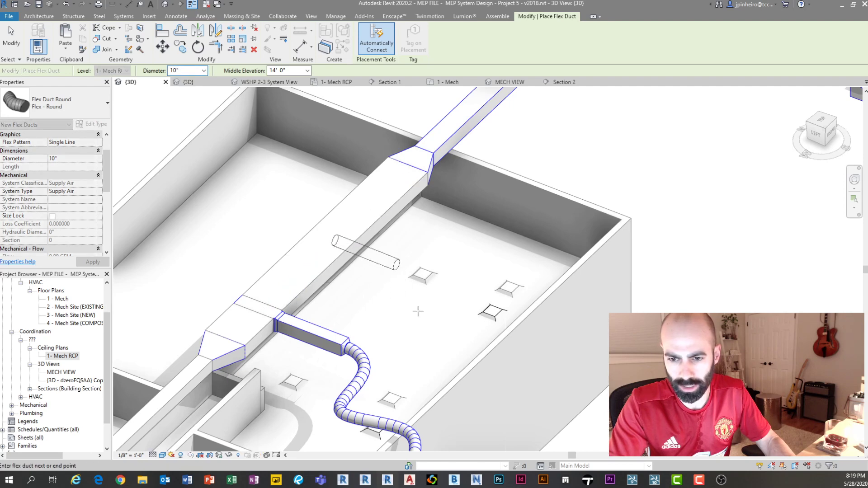
{"action": "left_click", "coordinate": [493, 313]}
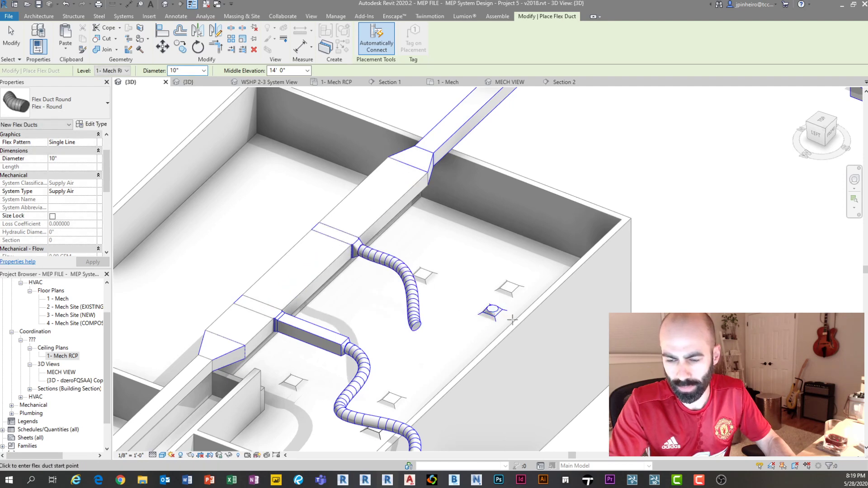
- Stretch the second flex duct's open end onto the hosted supply diffuser's connector
{"action": "middle_click_drag", "start_coordinate": [513, 319], "coordinate": [516, 299], "text": "shift"}
{"action": "key", "text": "Escape"}
{"action": "key", "text": "Escape"}
{"action": "left_click", "coordinate": [386, 364]}
{"action": "middle_click_drag", "start_coordinate": [387, 364], "coordinate": [332, 327], "text": "shift"}
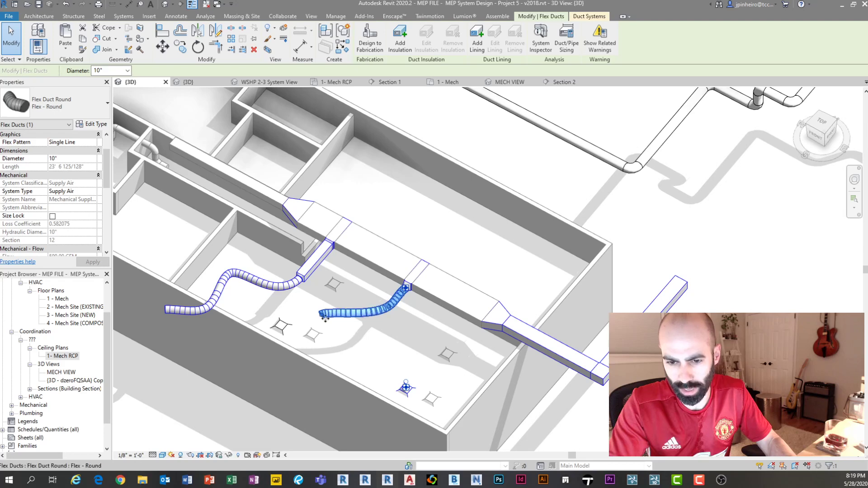
{"action": "left_click_drag", "start_coordinate": [417, 336], "coordinate": [403, 355]}
{"action": "left_click", "coordinate": [404, 355]}
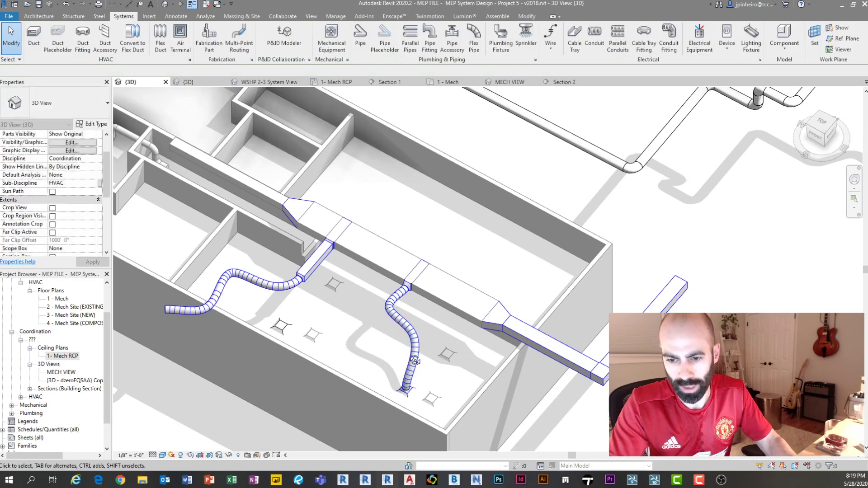
- Delete the flex duct running from the main duct's second branch to the hosted supply diffuser
{"action": "middle_click_drag", "start_coordinate": [407, 357], "coordinate": [469, 273], "text": "shift"}
{"action": "left_click", "coordinate": [408, 301]}
{"action": "left_click", "coordinate": [469, 273]}
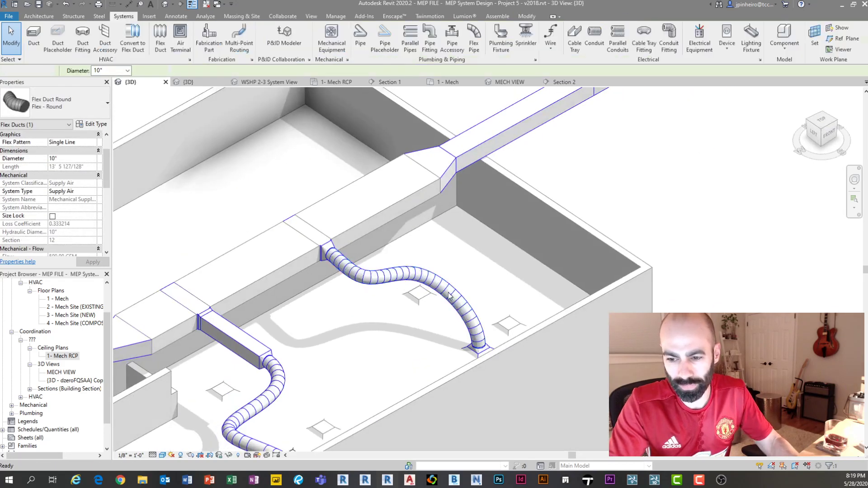
{"action": "left_click", "coordinate": [448, 289]}
{"action": "key", "text": "Delete"}
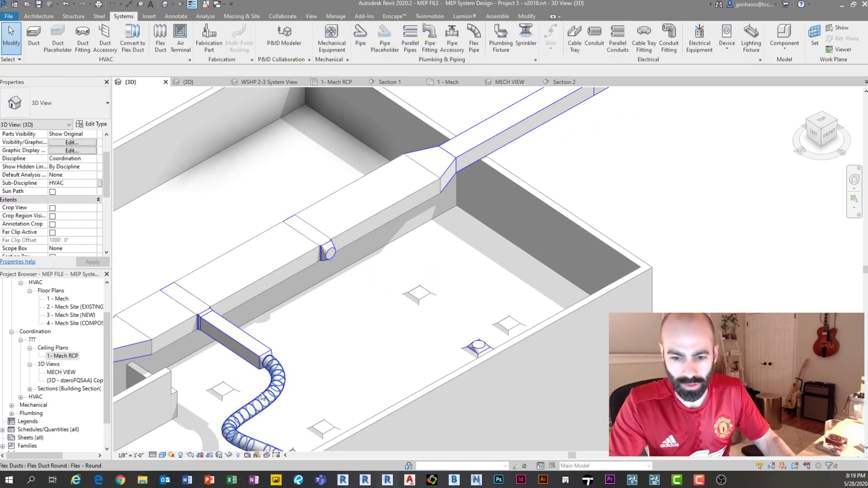
- Redraw a 10" round flex duct from the main duct's rectangular-to-round transition directly to the hosted supply diffuser's connector
{"action": "key", "text": "f"}
{"action": "key", "text": "d"}
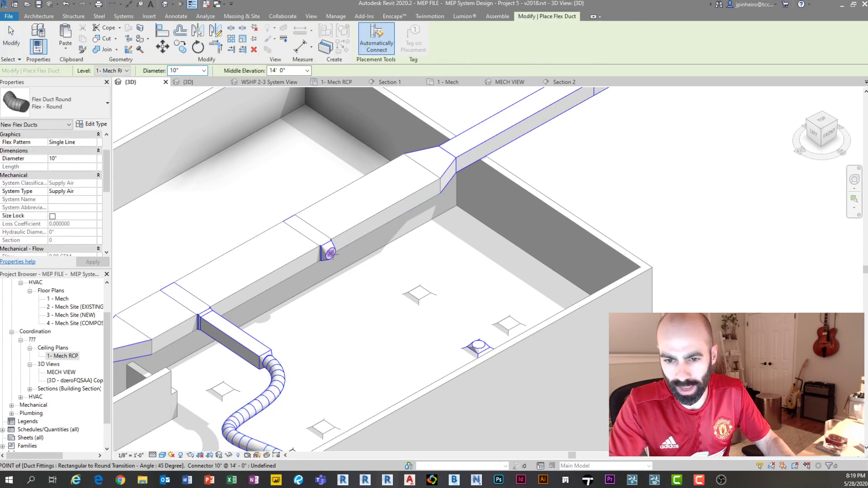
{"action": "left_click", "coordinate": [331, 253]}
{"action": "left_click", "coordinate": [479, 347]}
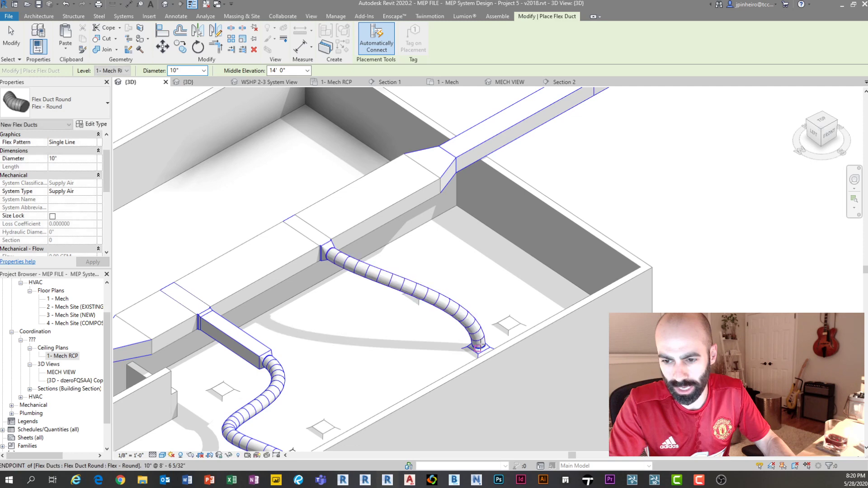
{"action": "key", "text": "Escape"}
{"action": "key", "text": "Escape"}
- Set the diameter of the flex duct connected directly to the main duct's transition to 14"
{"action": "left_click", "coordinate": [483, 327]}
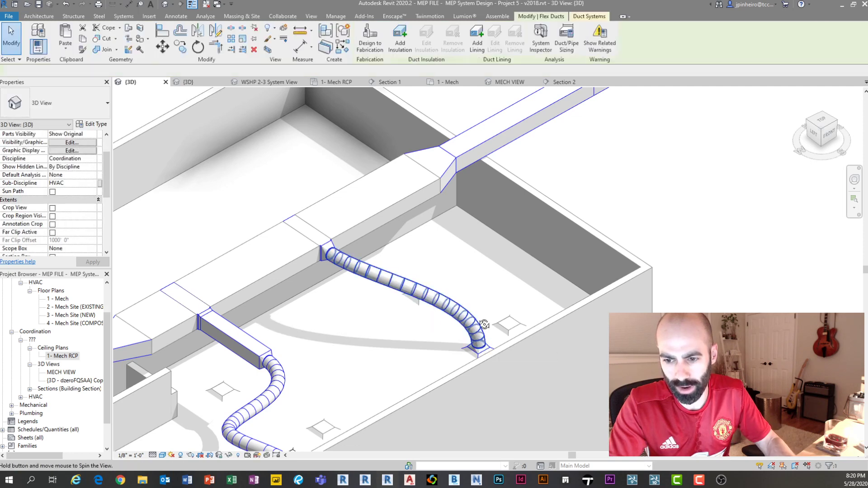
{"action": "mouse_move", "coordinate": [484, 324]}
{"action": "middle_mouse_down", "text": "shift"}
{"action": "mouse_move", "coordinate": [496, 337]}
{"action": "mouse_move", "coordinate": [486, 335]}
{"action": "middle_mouse_up", "text": "shift"}
{"action": "scroll", "coordinate": [484, 334], "scroll_direction": "up", "scroll_amount": 4}
{"action": "scroll", "coordinate": [450, 310], "scroll_direction": "down", "scroll_amount": 3}
{"action": "mouse_move", "coordinate": [452, 311]}
{"action": "middle_mouse_down", "text": "shift"}
{"action": "mouse_move", "coordinate": [422, 315]}
{"action": "mouse_move", "coordinate": [346, 290]}
{"action": "mouse_move", "coordinate": [264, 279]}
{"action": "mouse_move", "coordinate": [226, 303]}
{"action": "mouse_move", "coordinate": [437, 310]}
{"action": "middle_mouse_up", "text": "shift"}
{"action": "scroll", "coordinate": [421, 315], "scroll_direction": "down", "scroll_amount": 1}
{"action": "key", "text": "Escape"}
{"action": "left_click", "coordinate": [442, 302]}
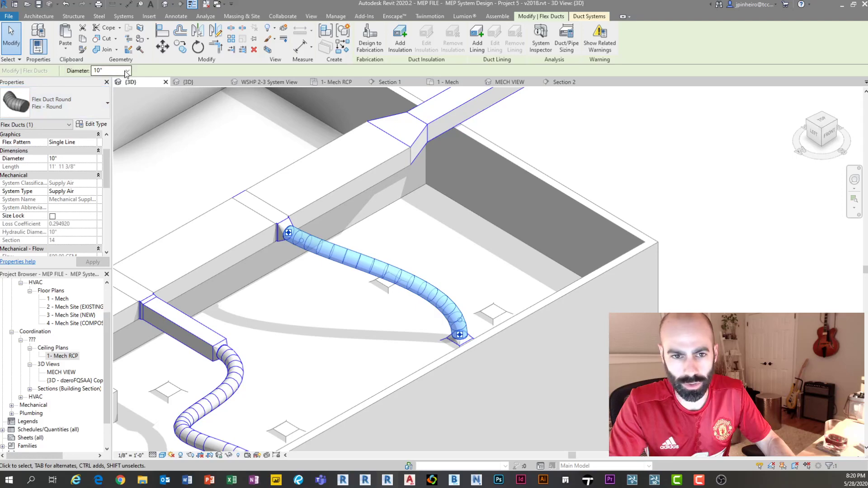
{"action": "left_click", "coordinate": [127, 71]}
{"action": "left_click", "coordinate": [106, 107]}
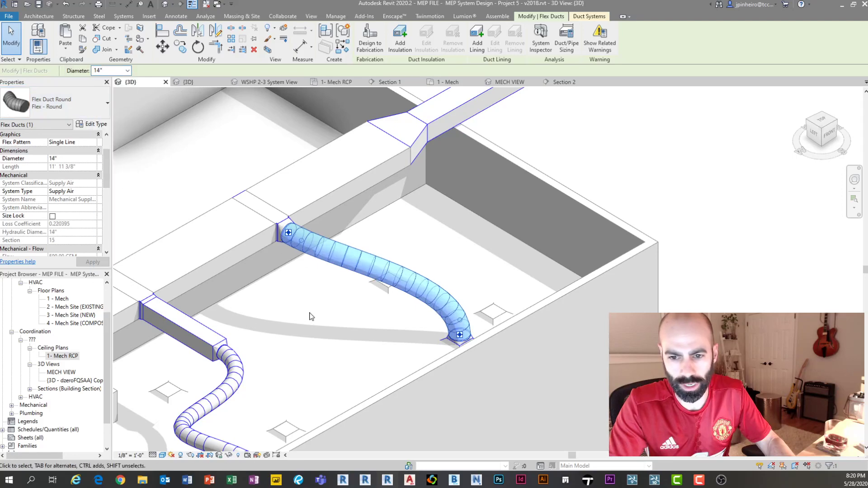
{"action": "left_click", "coordinate": [340, 330]}
{"action": "middle_click_drag", "start_coordinate": [340, 330], "coordinate": [373, 396], "text": "shift"}
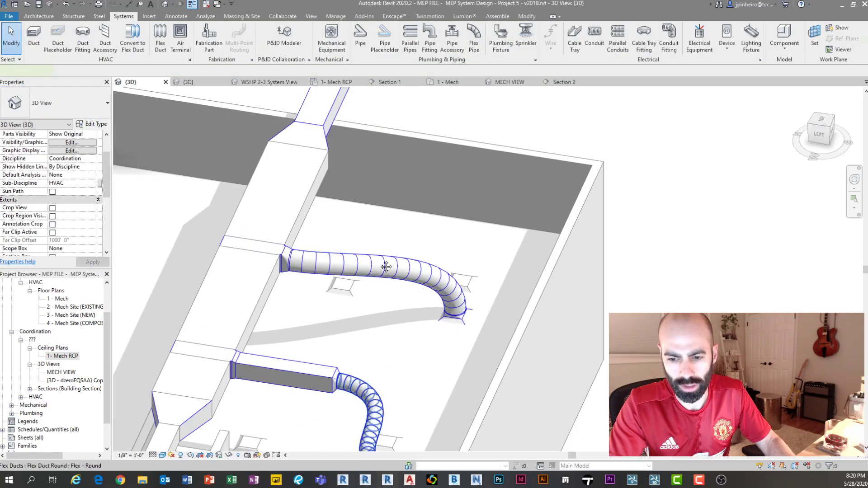
- Connect the winding 10" flex duct's loose end to the hosted supply diffuser by reshaping its run
{"action": "middle_click_drag", "start_coordinate": [386, 267], "coordinate": [368, 254]}
{"action": "left_click", "coordinate": [367, 253]}
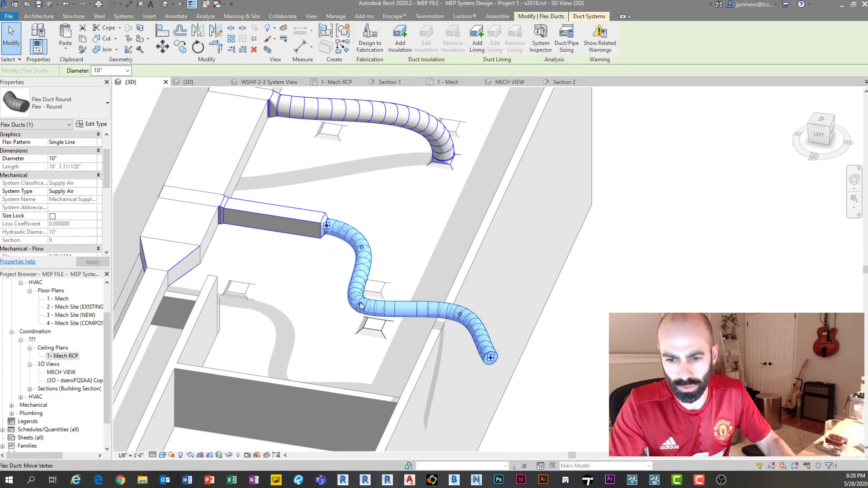
{"action": "left_click_drag", "start_coordinate": [361, 306], "coordinate": [377, 330]}
{"action": "middle_click_drag", "start_coordinate": [355, 353], "coordinate": [398, 326], "text": "shift"}
{"action": "key", "text": "Escape"}
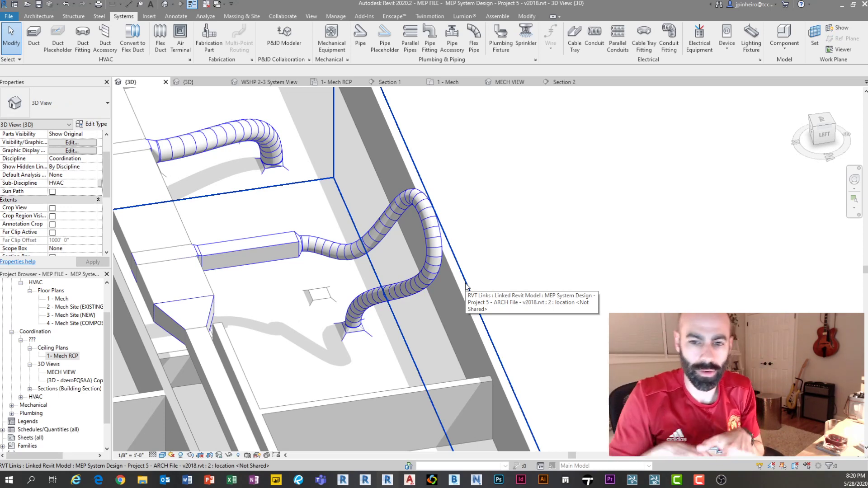
- Pull the outer bend vertex of the winding 10" flex duct inward to make its curve gentler
{"action": "left_click", "coordinate": [412, 196]}
{"action": "left_click", "coordinate": [412, 200]}
{"action": "left_click_drag", "start_coordinate": [416, 198], "coordinate": [400, 232]}
{"action": "left_click", "coordinate": [528, 229]}
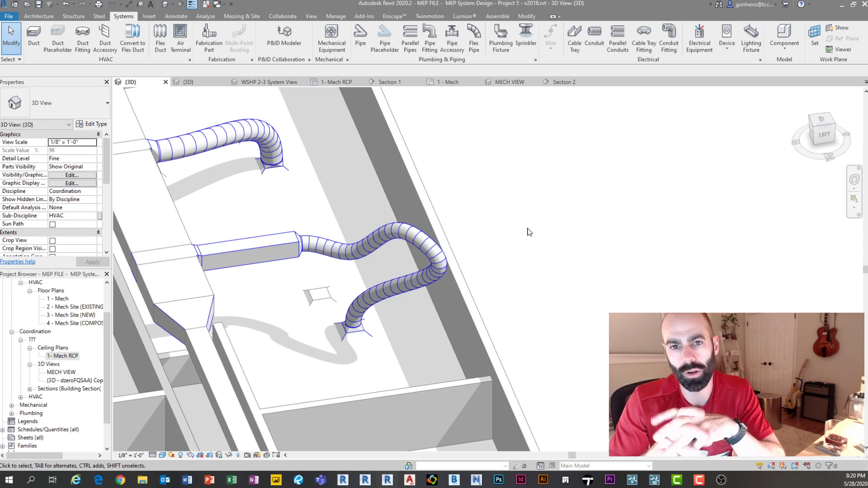
- Examine the two flex duct connections, the surrounding duct network and the chilled water pipe run outside the building
{"action": "scroll", "coordinate": [526, 230], "scroll_direction": "down", "scroll_amount": 1}
{"action": "middle_click_drag", "start_coordinate": [522, 202], "coordinate": [504, 241]}
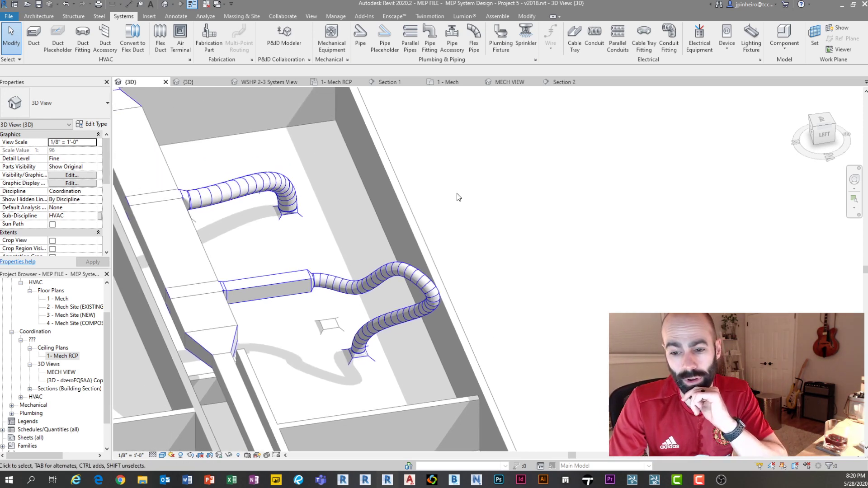
{"action": "left_click", "coordinate": [405, 314]}
{"action": "scroll", "coordinate": [405, 316], "scroll_direction": "up", "scroll_amount": 2}
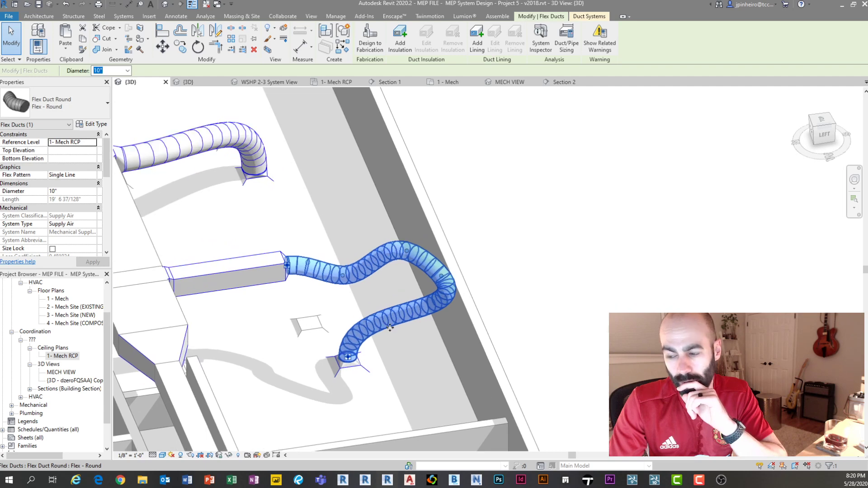
{"action": "left_click", "coordinate": [510, 278]}
{"action": "scroll", "coordinate": [506, 281], "scroll_direction": "down", "scroll_amount": 2}
{"action": "middle_click_drag", "start_coordinate": [506, 279], "coordinate": [504, 298]}
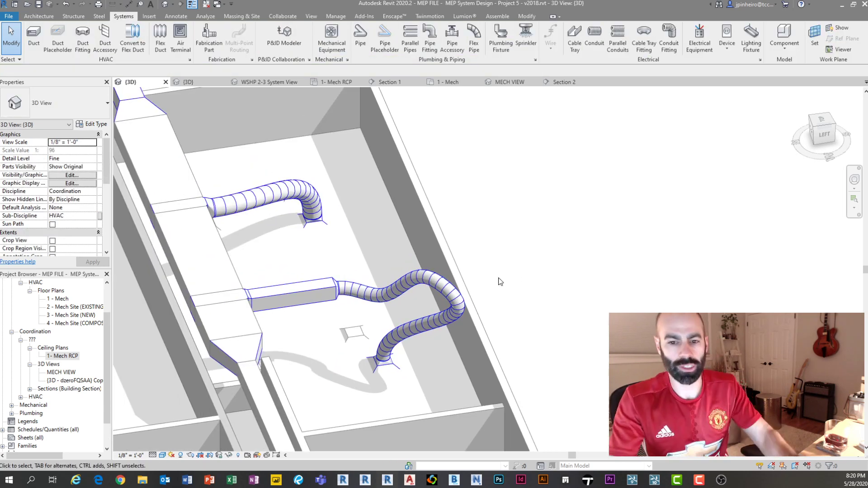
{"action": "scroll", "coordinate": [407, 285], "scroll_direction": "down", "scroll_amount": 3}
{"action": "middle_click_drag", "start_coordinate": [385, 282], "coordinate": [226, 269], "text": "shift"}
{"action": "scroll", "coordinate": [253, 256], "scroll_direction": "down", "scroll_amount": 2}
{"action": "middle_click_drag", "start_coordinate": [490, 300], "coordinate": [397, 292]}
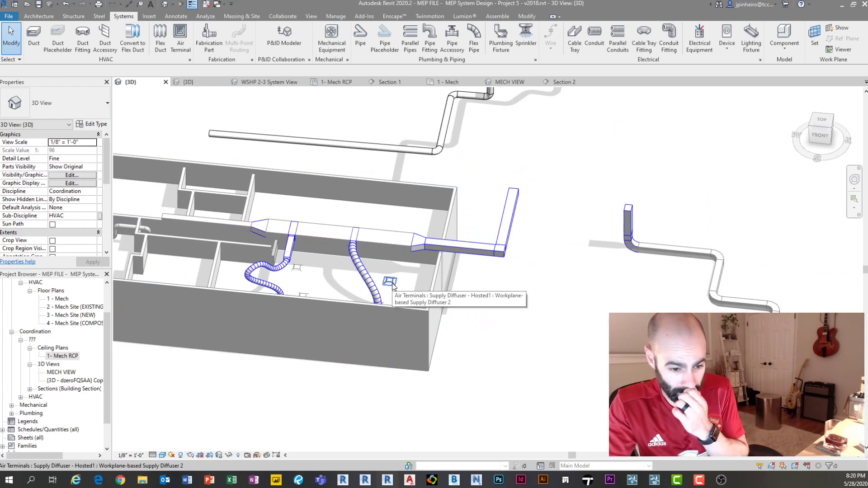
{"action": "mouse_move", "coordinate": [392, 286]}
{"action": "middle_mouse_down"}
{"action": "mouse_move", "coordinate": [360, 275]}
{"action": "mouse_move", "coordinate": [399, 273]}
{"action": "mouse_move", "coordinate": [400, 288]}
{"action": "middle_mouse_up"}
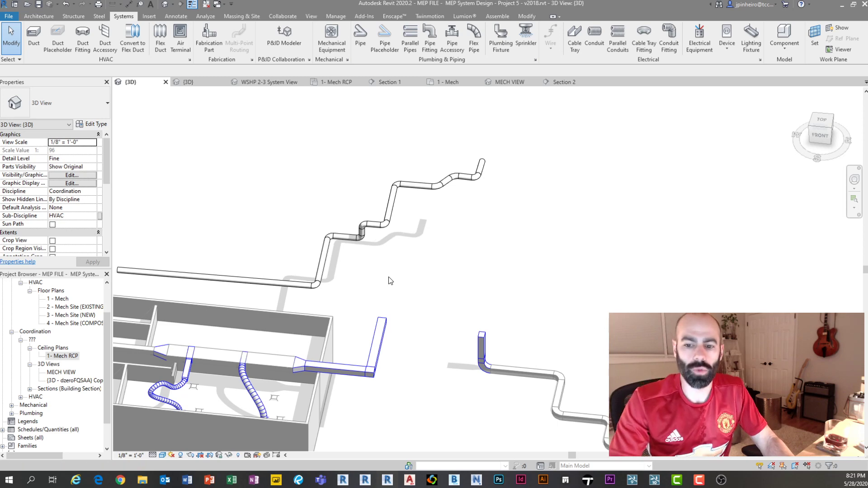
{"action": "middle_click_drag", "start_coordinate": [393, 245], "coordinate": [431, 299]}
{"action": "scroll", "coordinate": [454, 249], "scroll_direction": "up", "scroll_amount": 1}
{"action": "scroll", "coordinate": [438, 286], "scroll_direction": "up", "scroll_amount": 1}
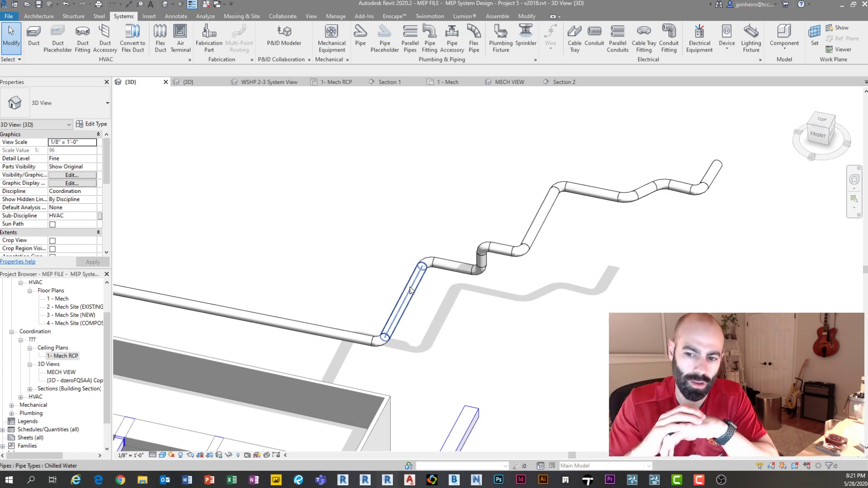
- Review the Duct Insulations and Ducts categories, including the Ducts subcategories, in the 3D view's Visibility/Graphic Overrides
{"action": "key", "text": "v"}
{"action": "key", "text": "v"}
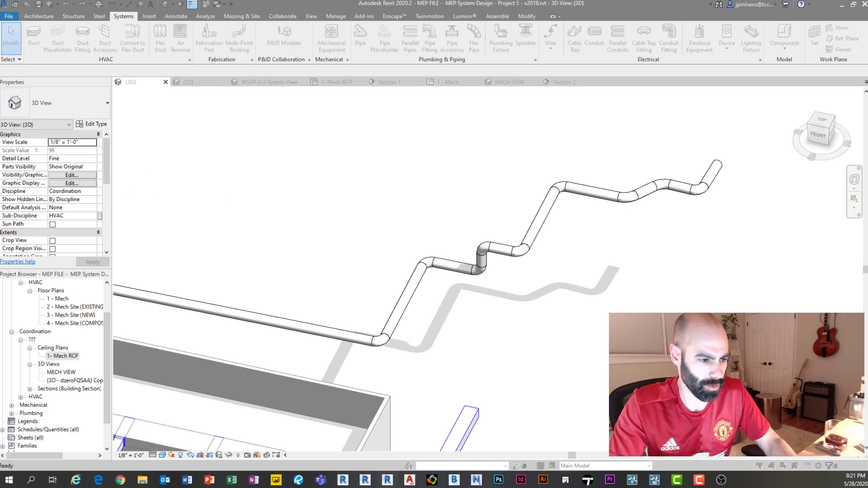
{"action": "left_click", "coordinate": [189, 211]}
{"action": "key", "text": "d"}
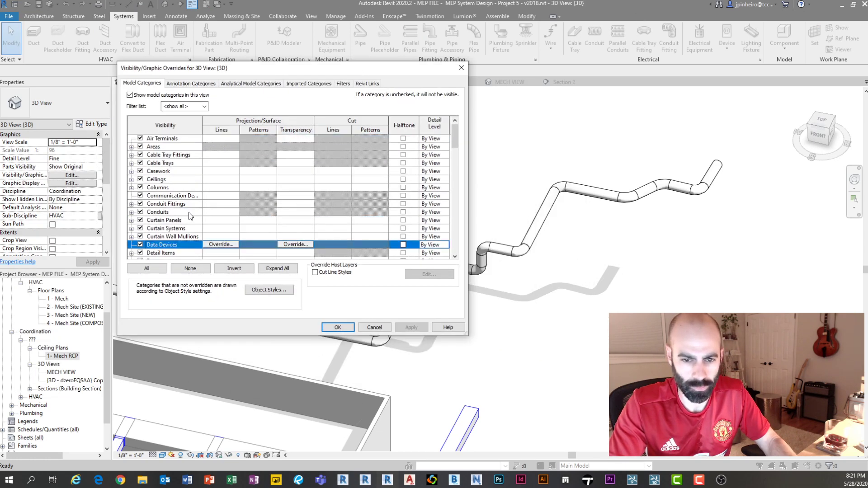
{"action": "scroll", "coordinate": [188, 216], "scroll_direction": "down", "scroll_amount": 7}
{"action": "left_click", "coordinate": [177, 227]}
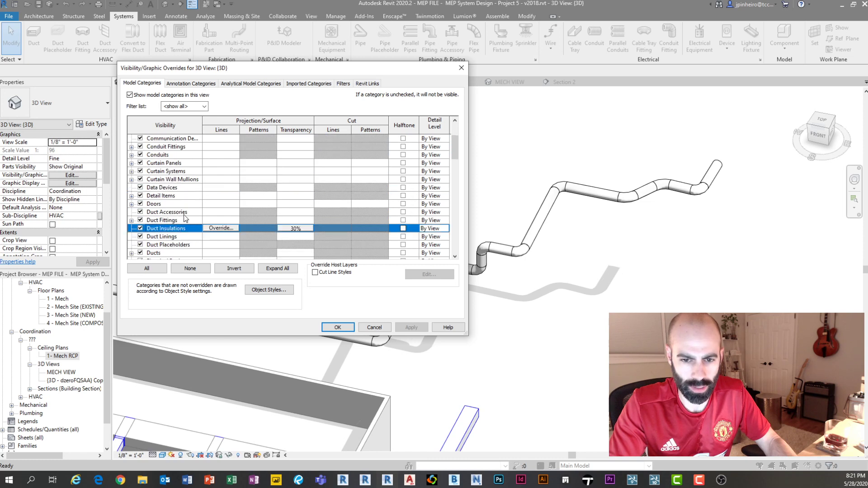
{"action": "left_click", "coordinate": [171, 253]}
{"action": "scroll", "coordinate": [175, 251], "scroll_direction": "down", "scroll_amount": 5}
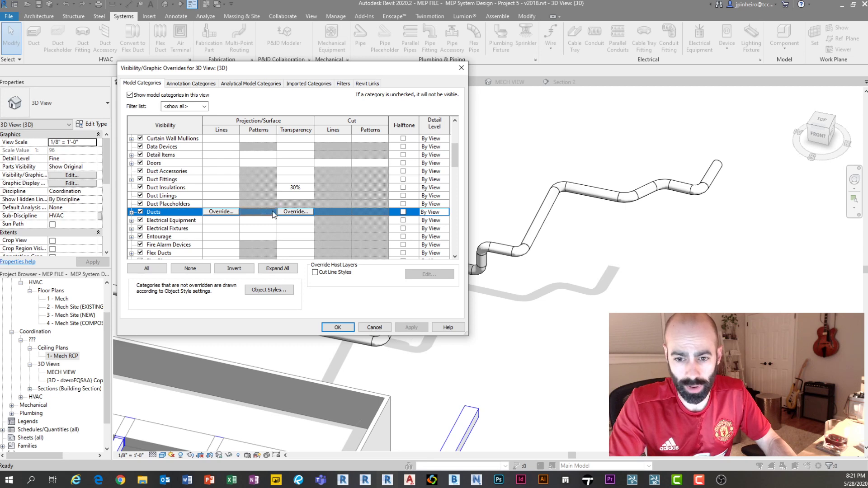
{"action": "left_click", "coordinate": [131, 212]}
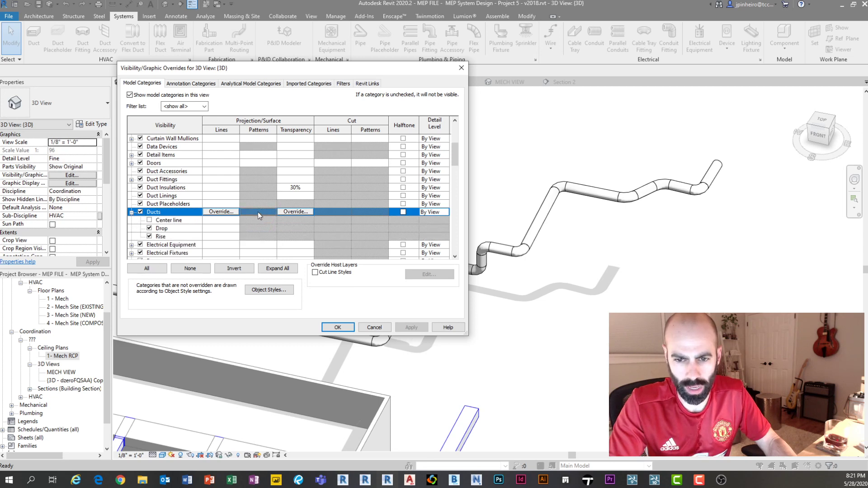
{"action": "left_click", "coordinate": [197, 244]}
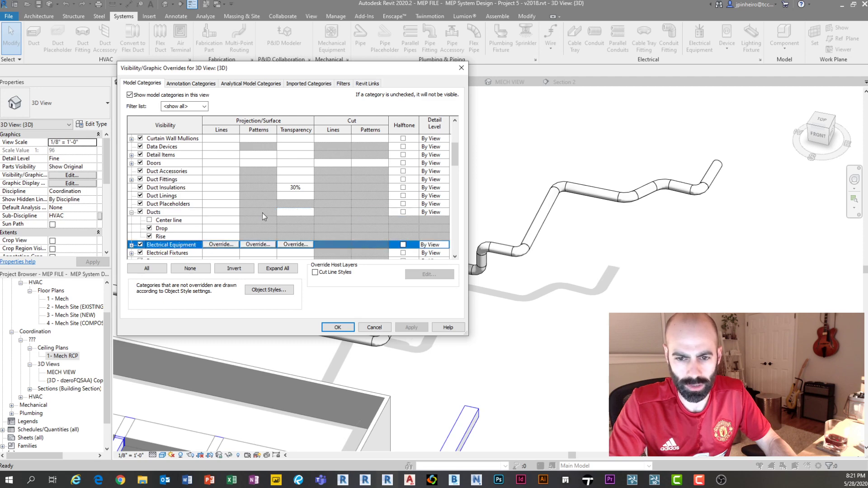
{"action": "left_click", "coordinate": [338, 327]}
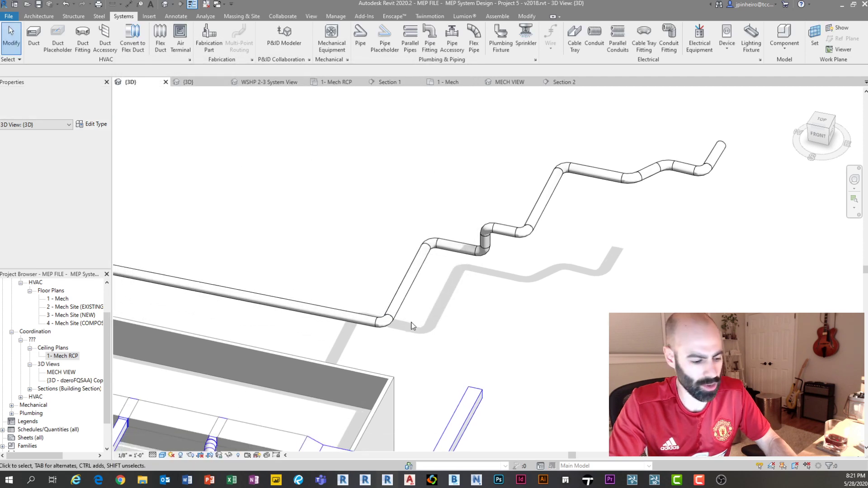
- Review the straight chilled water pipe's view-specific element graphics, including its projection line and surface transparency overrides
{"action": "left_click", "coordinate": [335, 317]}
{"action": "right_click", "coordinate": [337, 316]}
{"action": "mouse_move", "coordinate": [434, 140]}
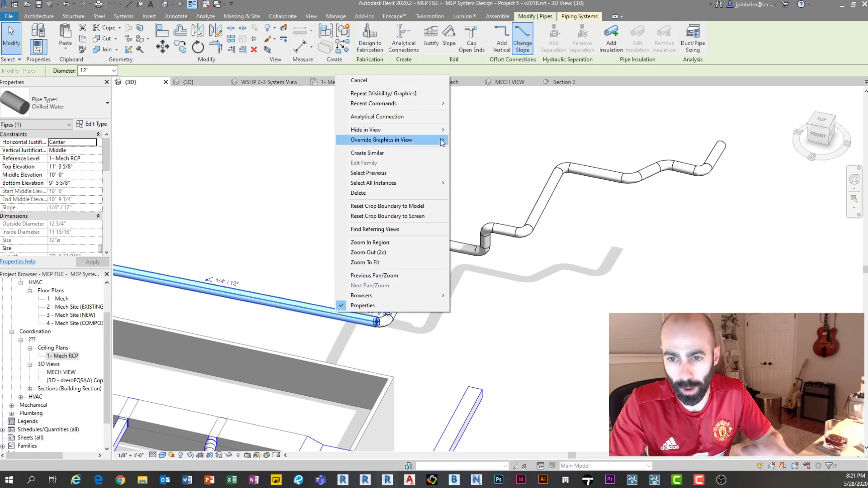
{"action": "left_click", "coordinate": [465, 141]}
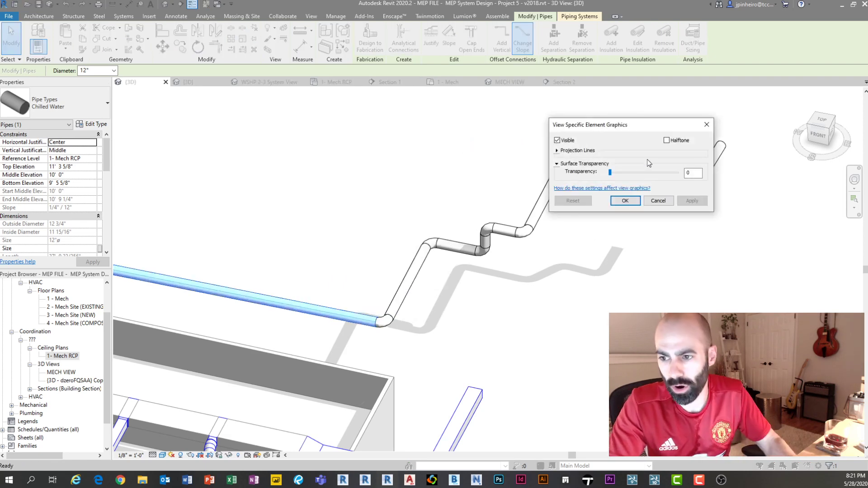
{"action": "left_click_drag", "start_coordinate": [638, 124], "coordinate": [356, 93]}
{"action": "left_click", "coordinate": [272, 118]}
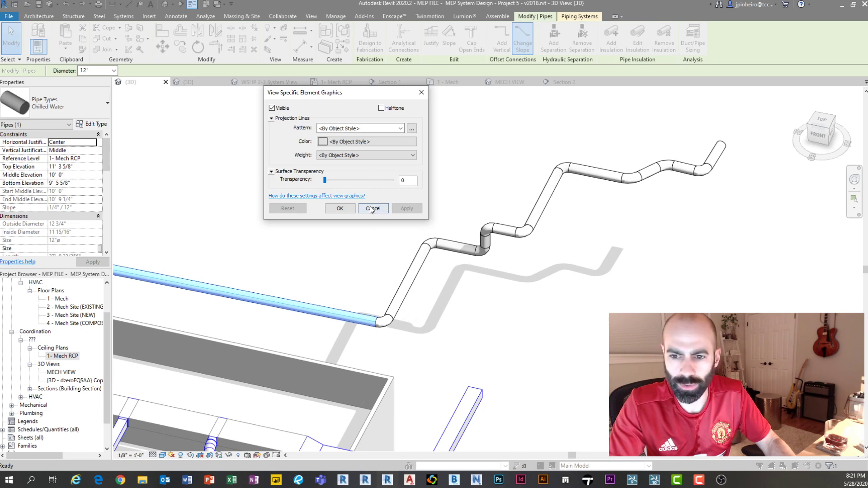
{"action": "left_click", "coordinate": [340, 208]}
{"action": "left_click", "coordinate": [368, 228]}
{"action": "scroll", "coordinate": [368, 228], "scroll_direction": "down", "scroll_amount": 3}
{"action": "scroll", "coordinate": [255, 378], "scroll_direction": "up", "scroll_amount": 2}
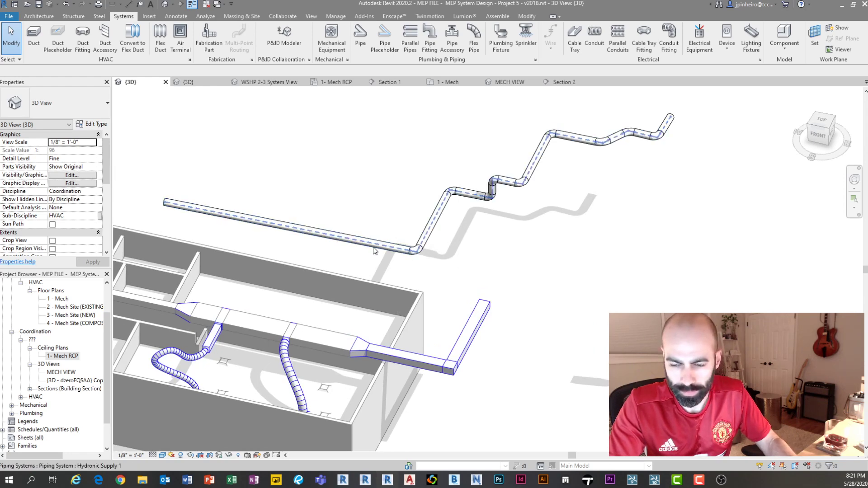
{"action": "scroll", "coordinate": [373, 251], "scroll_direction": "up", "scroll_amount": 2}
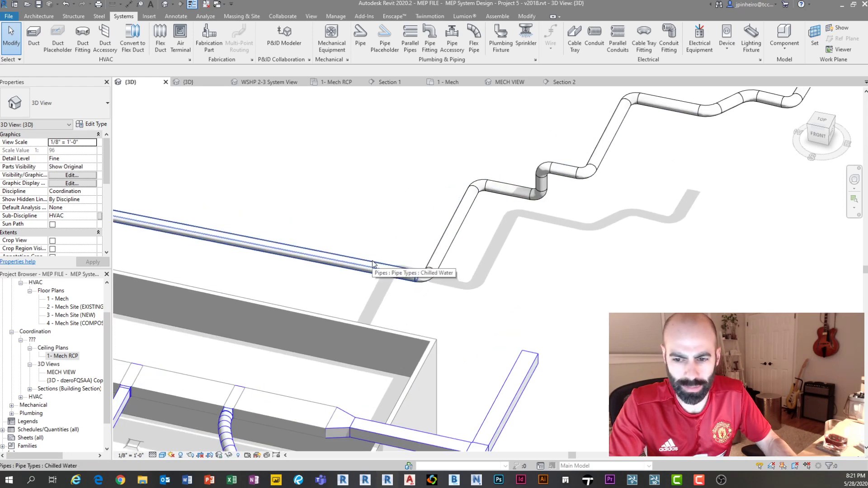
- Select the entire Hydronic Supply piping system of the chilled water pipe run
{"action": "scroll", "coordinate": [372, 264], "scroll_direction": "down", "scroll_amount": 2}
{"action": "key", "text": "Tab"}
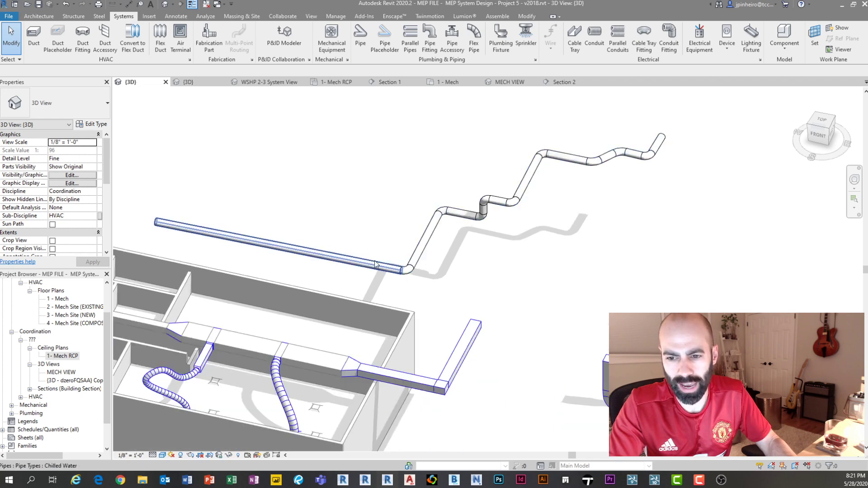
{"action": "key", "text": "Tab"}
{"action": "left_click", "coordinate": [373, 265]}
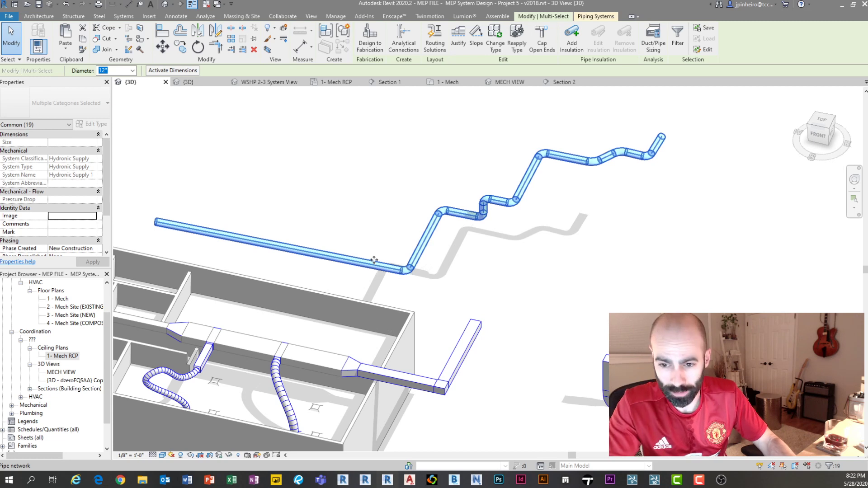
{"action": "key", "text": "Tab"}
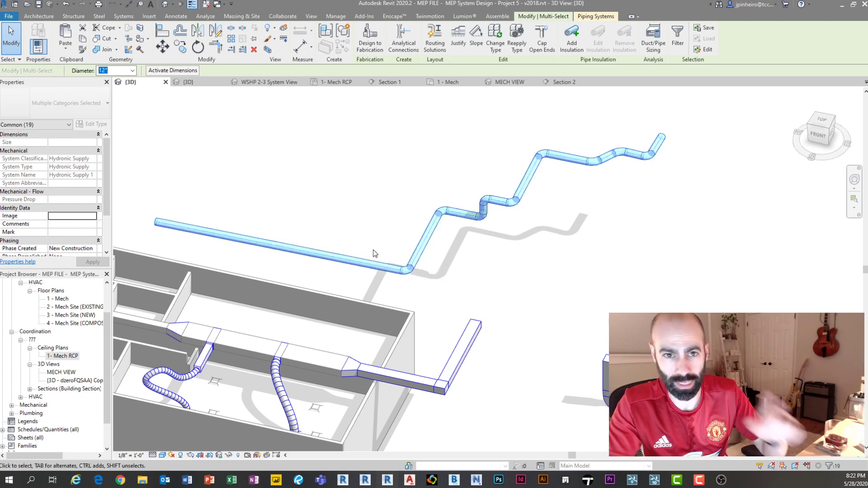
{"action": "key", "text": "Tab"}
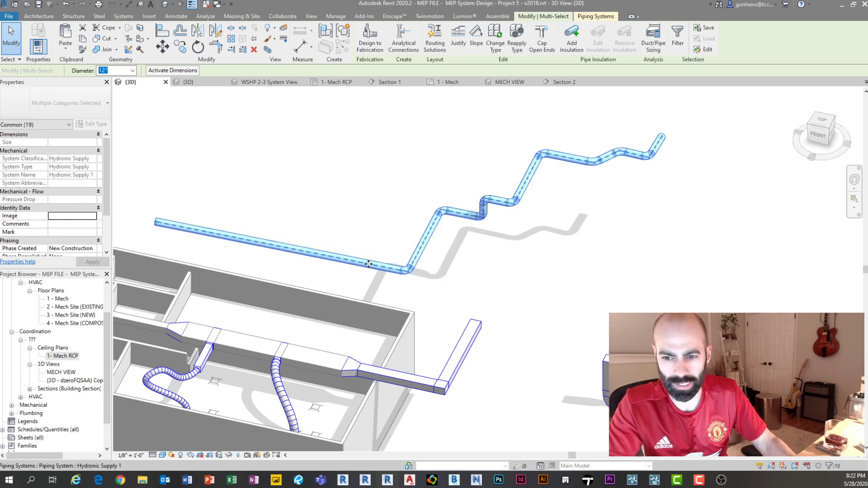
{"action": "left_click", "coordinate": [369, 264]}
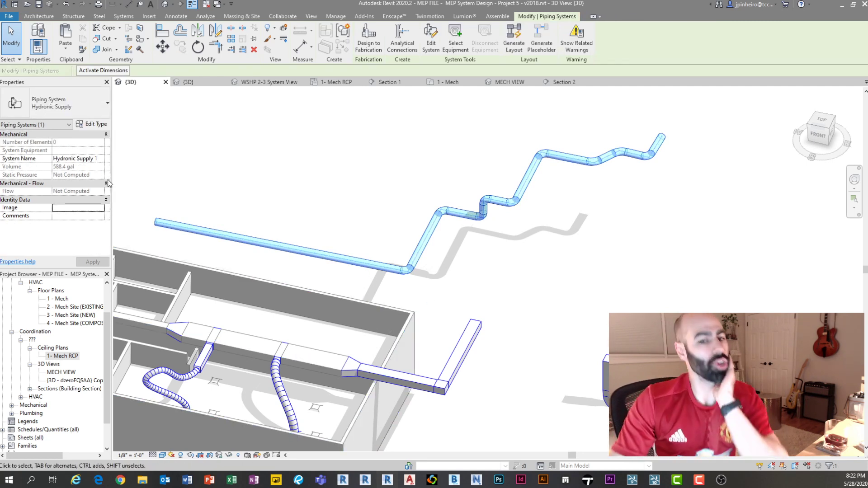
- Review the system names available for the selected piping system
{"action": "left_click", "coordinate": [101, 159]}
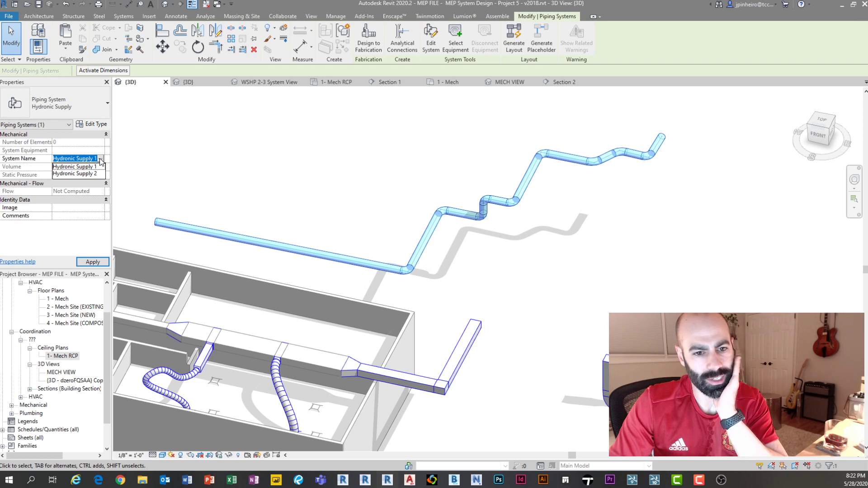
{"action": "left_click", "coordinate": [101, 159]}
{"action": "left_click", "coordinate": [19, 161]}
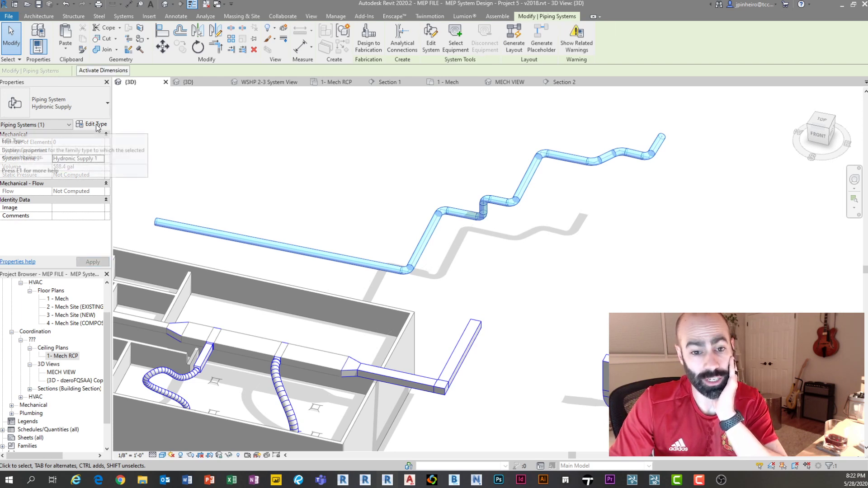
- Open the material selection from the Hydronic Supply piping system's type properties
{"action": "left_click", "coordinate": [94, 124]}
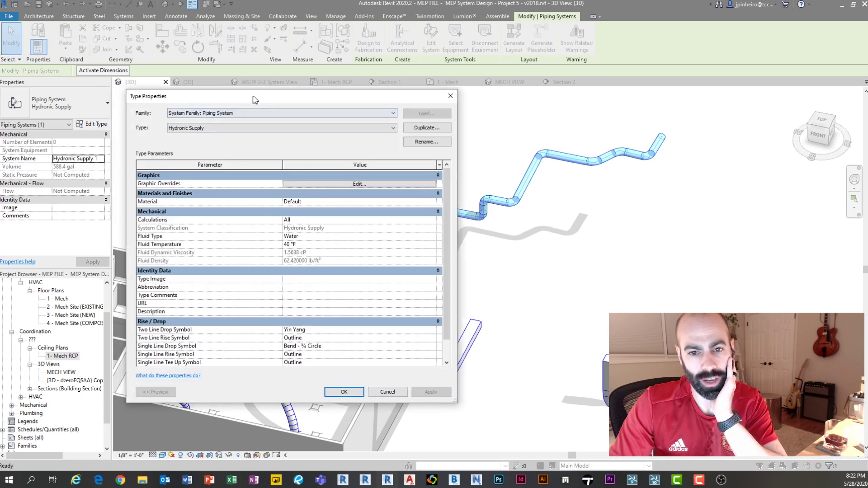
{"action": "scroll", "coordinate": [348, 293], "scroll_direction": "down", "scroll_amount": 2}
{"action": "scroll", "coordinate": [348, 293], "scroll_direction": "up", "scroll_amount": 1}
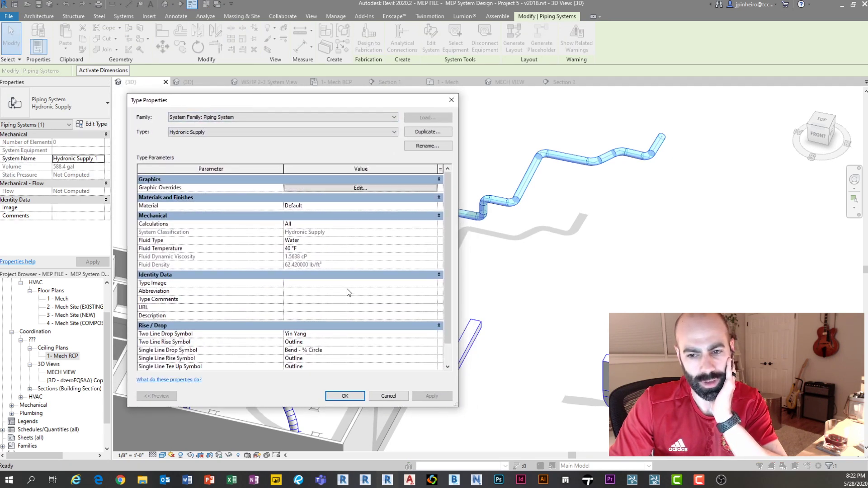
{"action": "left_click", "coordinate": [291, 207]}
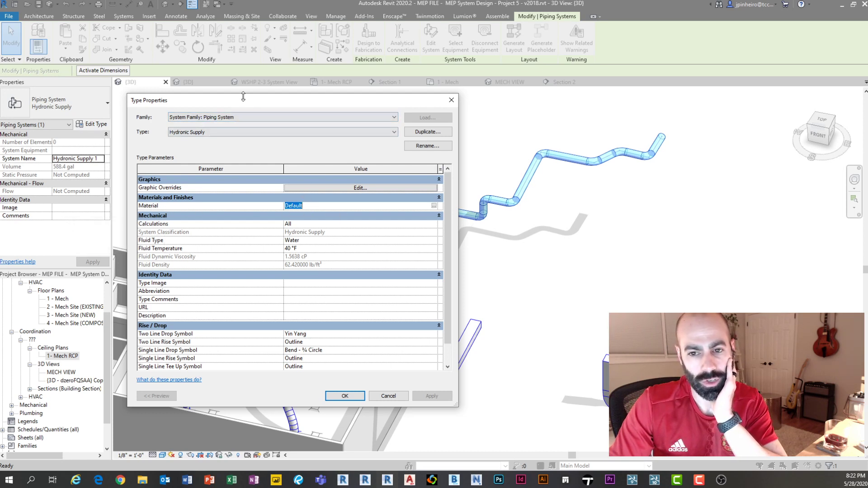
{"action": "left_click_drag", "start_coordinate": [238, 104], "coordinate": [229, 105]}
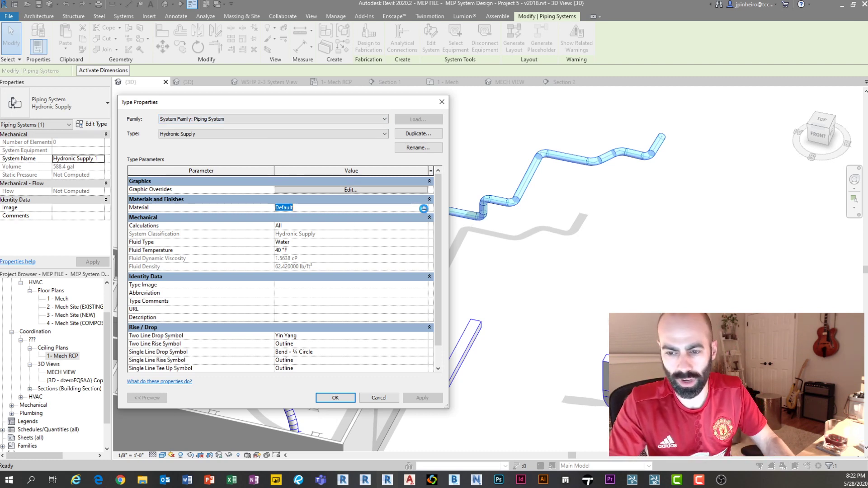
{"action": "left_click", "coordinate": [424, 209]}
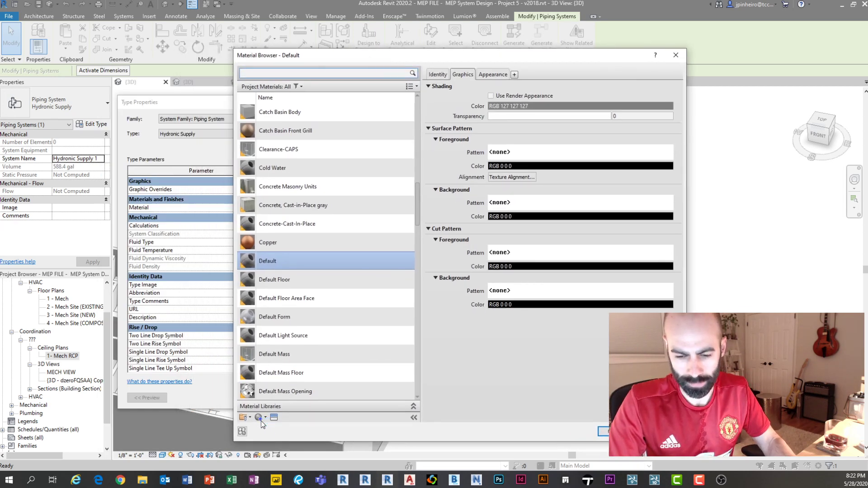
- Create a new project material and rename it Pink Pipes
{"action": "left_click", "coordinate": [262, 421]}
{"action": "left_click", "coordinate": [285, 428]}
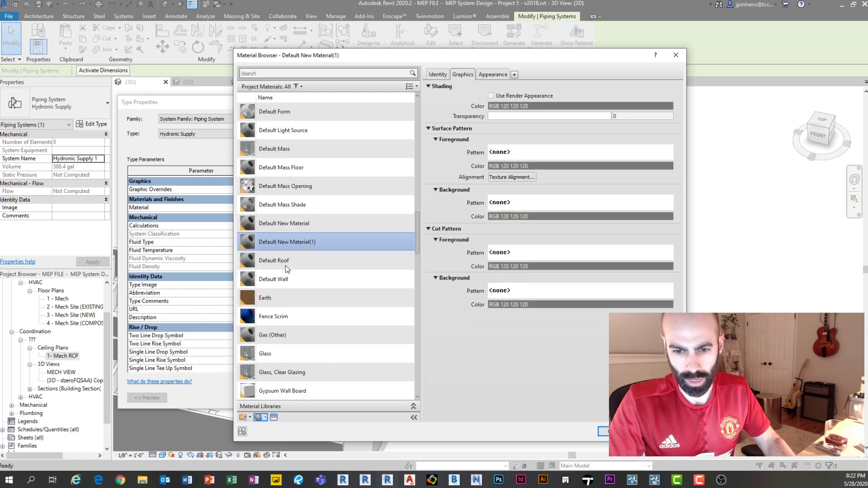
{"action": "right_click", "coordinate": [283, 242]}
{"action": "left_click", "coordinate": [312, 266]}
{"action": "type", "text": "P"}
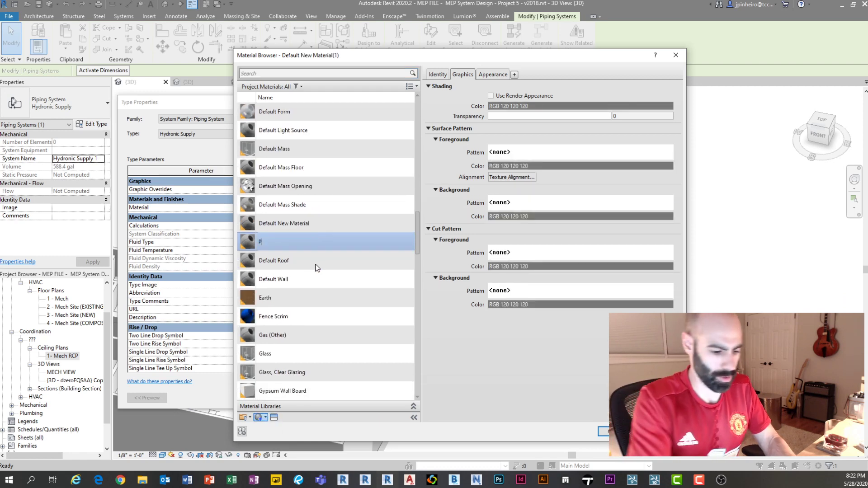
{"action": "type", "text": "ink Pipes"}
{"action": "key", "text": "Return"}
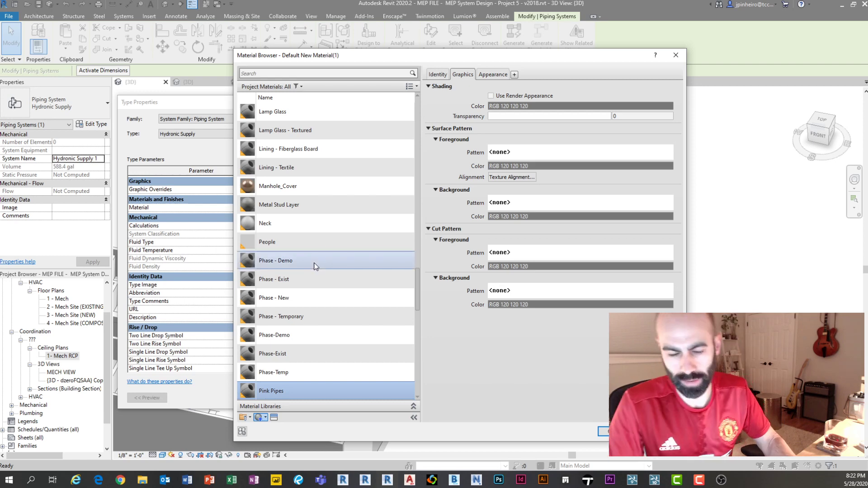
- Set both the shading color and the appearance color of the Pink Pipes material to RGB 255 0 128
{"action": "left_click", "coordinate": [505, 107]}
{"action": "left_click", "coordinate": [448, 204]}
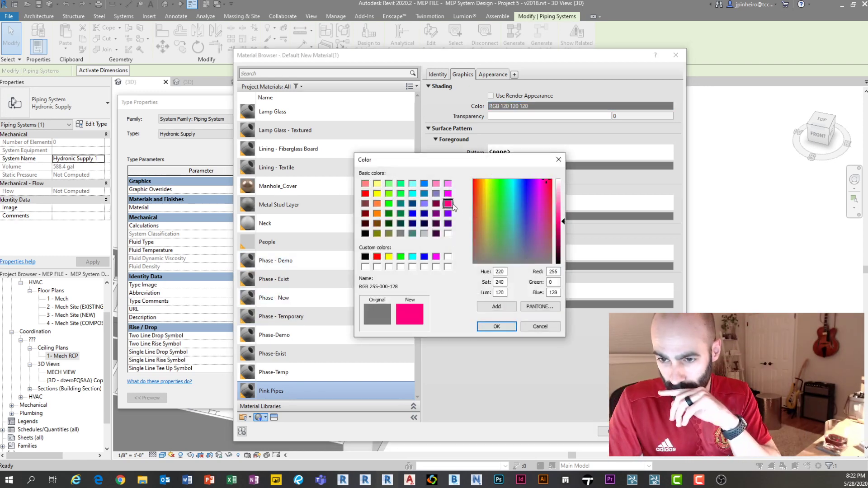
{"action": "left_click", "coordinate": [515, 325]}
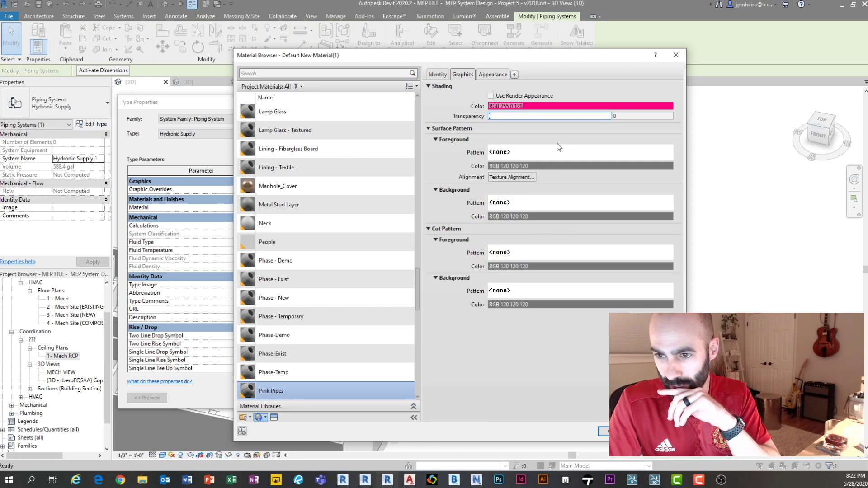
{"action": "left_click", "coordinate": [493, 75]}
{"action": "left_click", "coordinate": [526, 174]}
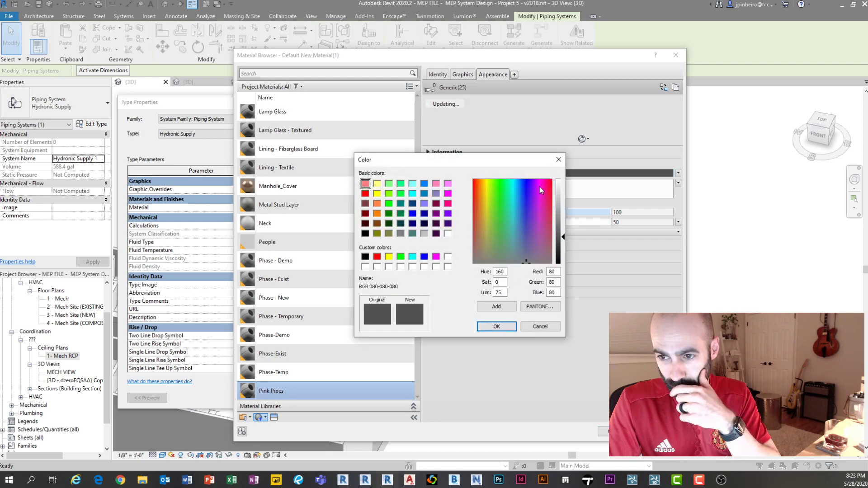
{"action": "left_click_drag", "start_coordinate": [542, 179], "coordinate": [539, 179]}
{"action": "left_click", "coordinate": [447, 203]}
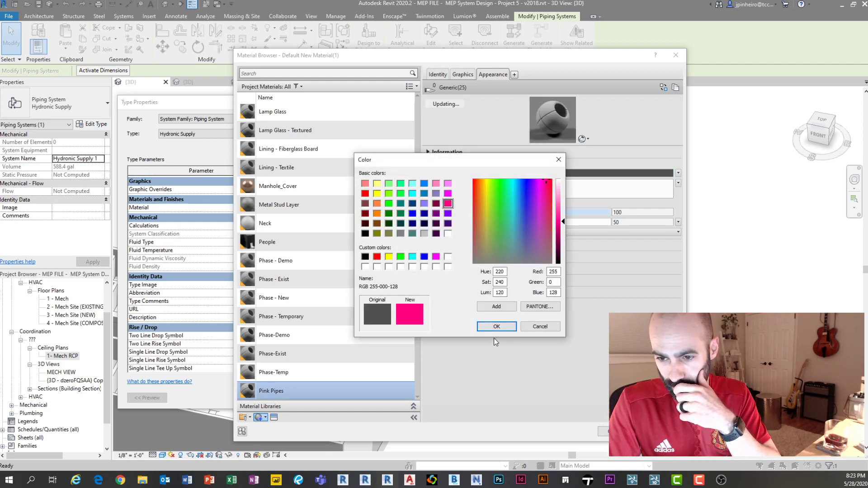
{"action": "left_click", "coordinate": [496, 326]}
- Assign the Pink Pipes material to the Hydronic Supply system type, apply the type changes and deselect the system
{"action": "left_click", "coordinate": [615, 431]}
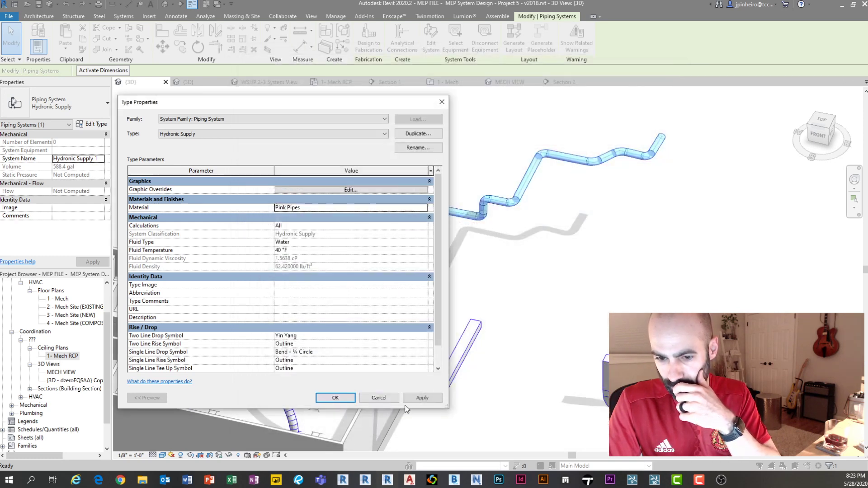
{"action": "left_click", "coordinate": [428, 400]}
{"action": "left_click", "coordinate": [351, 401]}
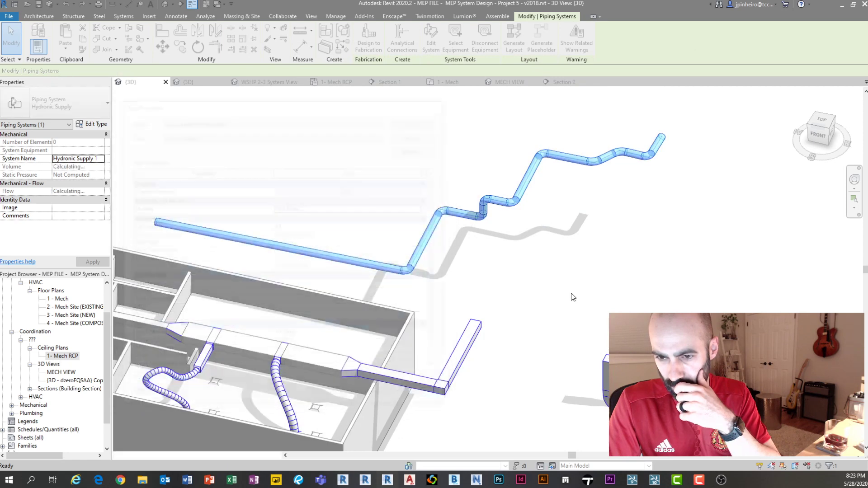
{"action": "left_click", "coordinate": [515, 280]}
- Examine the recolored chilled water pipe run and the ductwork around it
{"action": "middle_click_drag", "start_coordinate": [514, 277], "coordinate": [328, 198]}
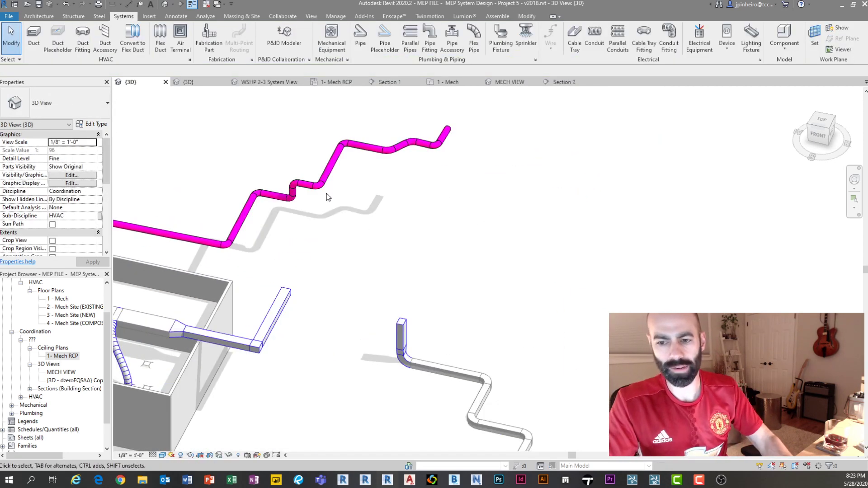
{"action": "key", "text": "Tab"}
{"action": "key", "text": "Tab"}
{"action": "left_click", "coordinate": [335, 165]}
{"action": "scroll", "coordinate": [393, 245], "scroll_direction": "down", "scroll_amount": 1}
{"action": "middle_click_drag", "start_coordinate": [393, 246], "coordinate": [372, 277]}
{"action": "left_click", "coordinate": [403, 186]}
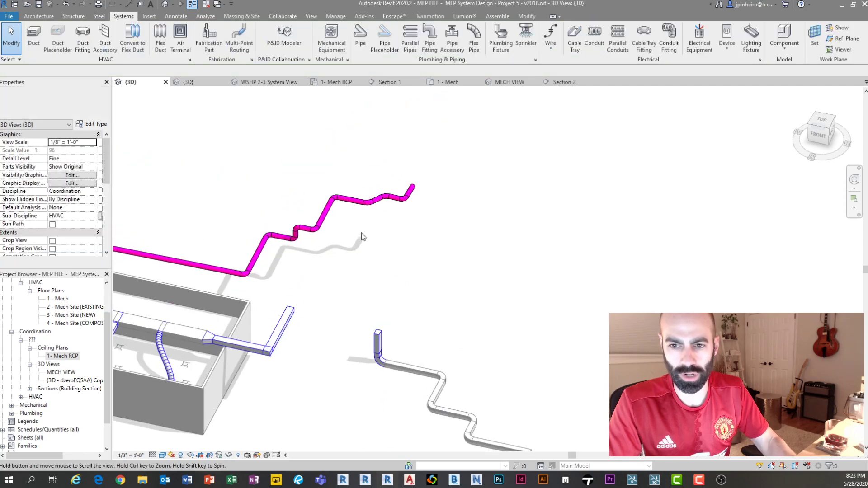
- Draw a second 12" Chilled Water pipe run of four zigzag segments beyond the building, at a middle elevation of 15' 0 1/4"
{"action": "key", "text": "p"}
{"action": "key", "text": "i"}
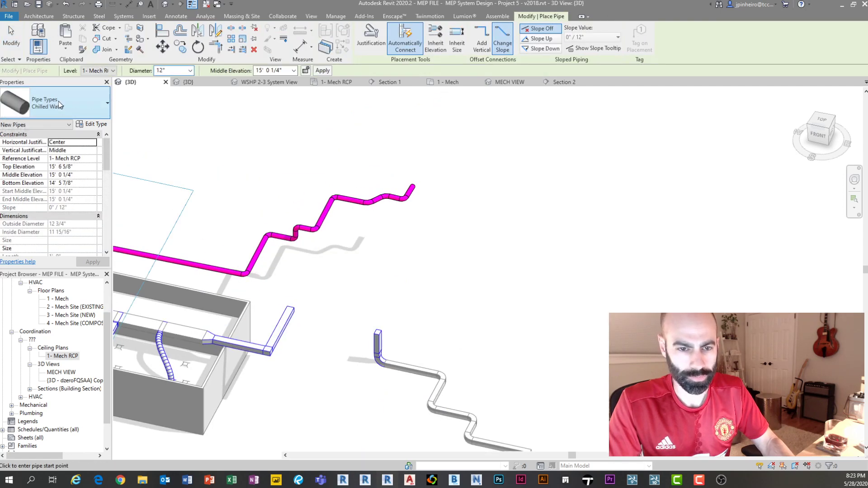
{"action": "left_click", "coordinate": [59, 103]}
{"action": "left_click", "coordinate": [58, 103]}
{"action": "mouse_move", "coordinate": [358, 273]}
{"action": "middle_mouse_down"}
{"action": "mouse_move", "coordinate": [244, 265]}
{"action": "mouse_move", "coordinate": [291, 258]}
{"action": "middle_mouse_up"}
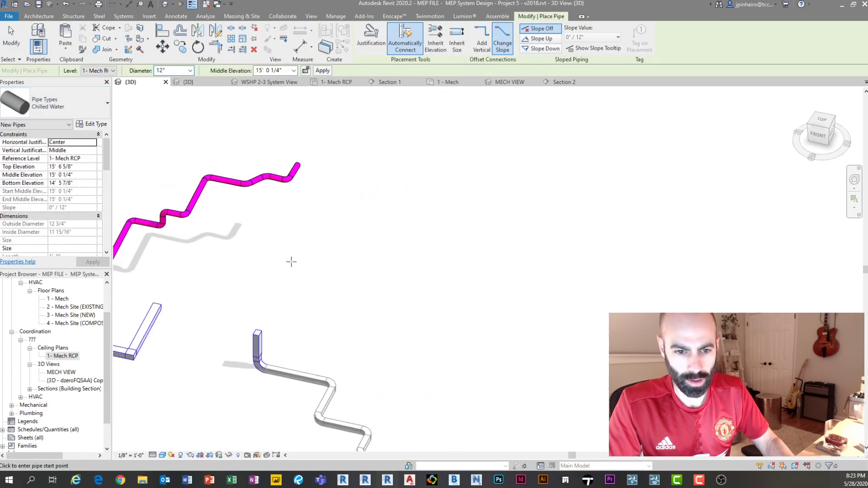
{"action": "left_click", "coordinate": [291, 261]}
{"action": "left_click", "coordinate": [358, 274]}
{"action": "left_click", "coordinate": [380, 238]}
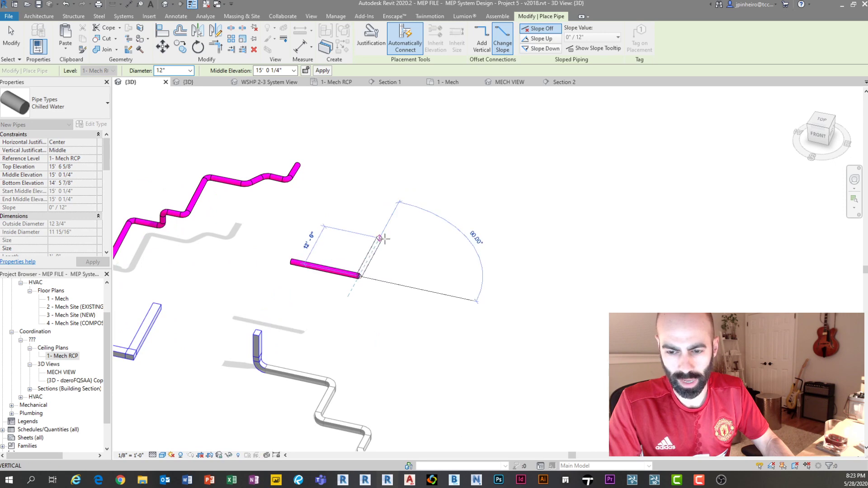
{"action": "left_click", "coordinate": [449, 252]}
{"action": "left_click", "coordinate": [488, 211]}
{"action": "key", "text": "Escape"}
{"action": "key", "text": "Escape"}
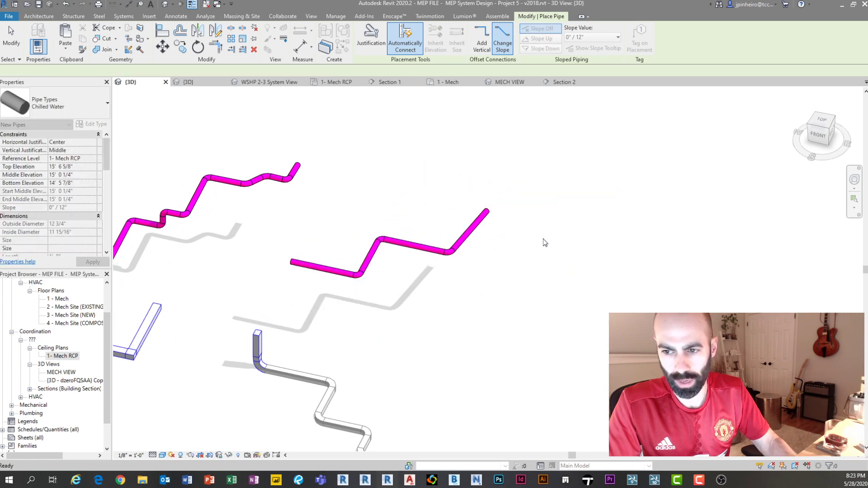
- Try to set the System Name of the new pipe run's piping system to Hydronic Supply 2
{"action": "key", "text": "Tab"}
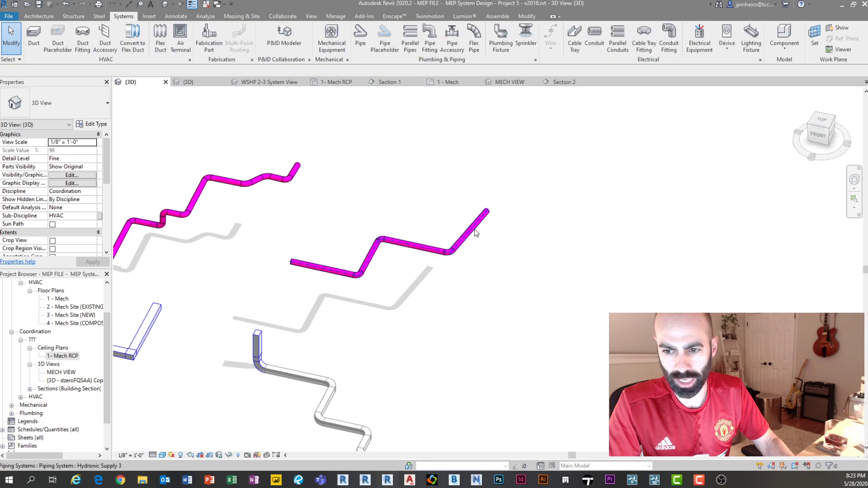
{"action": "left_click", "coordinate": [476, 234]}
{"action": "left_click", "coordinate": [102, 158]}
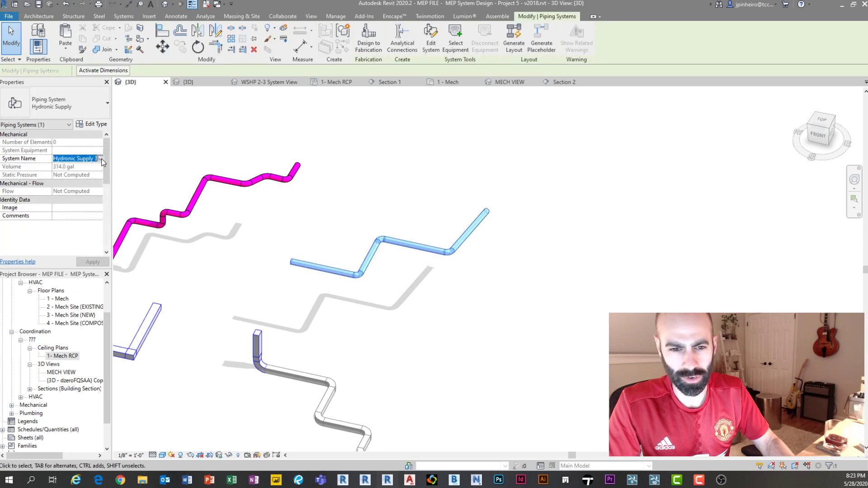
{"action": "left_click", "coordinate": [100, 159]}
{"action": "left_click", "coordinate": [95, 174]}
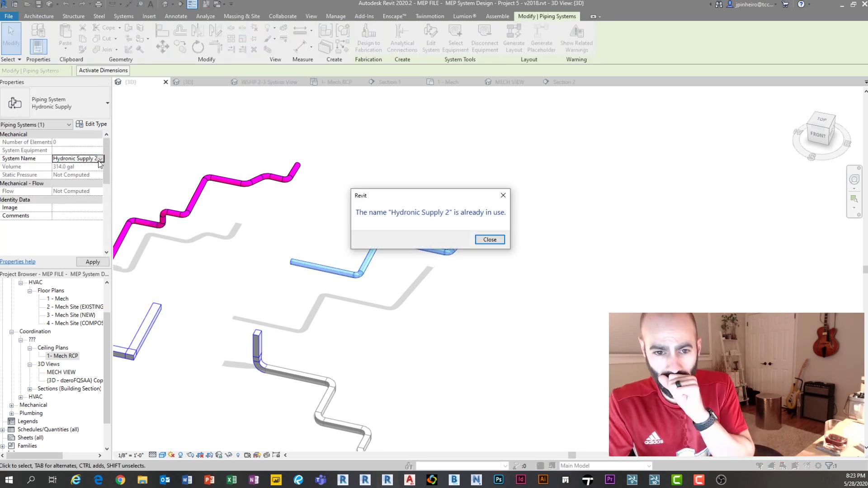
{"action": "left_click", "coordinate": [488, 239]}
{"action": "left_click", "coordinate": [101, 158]}
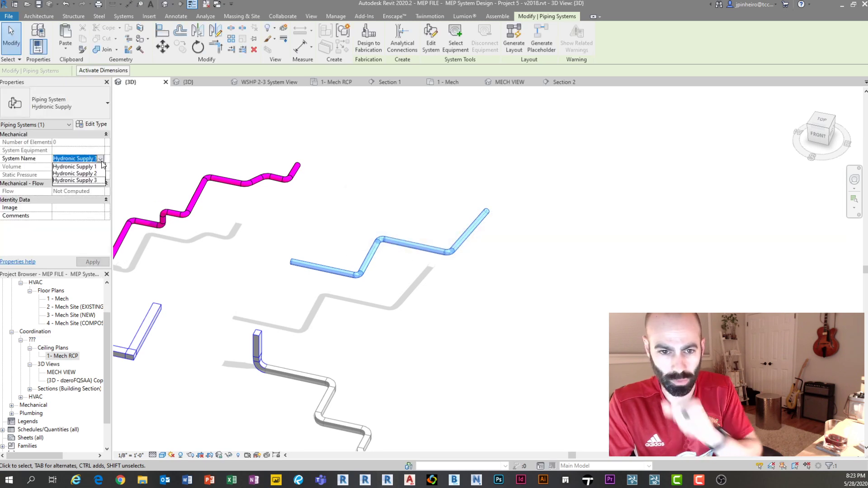
{"action": "left_click", "coordinate": [81, 174]}
{"action": "left_click", "coordinate": [488, 238]}
{"action": "left_click", "coordinate": [465, 258]}
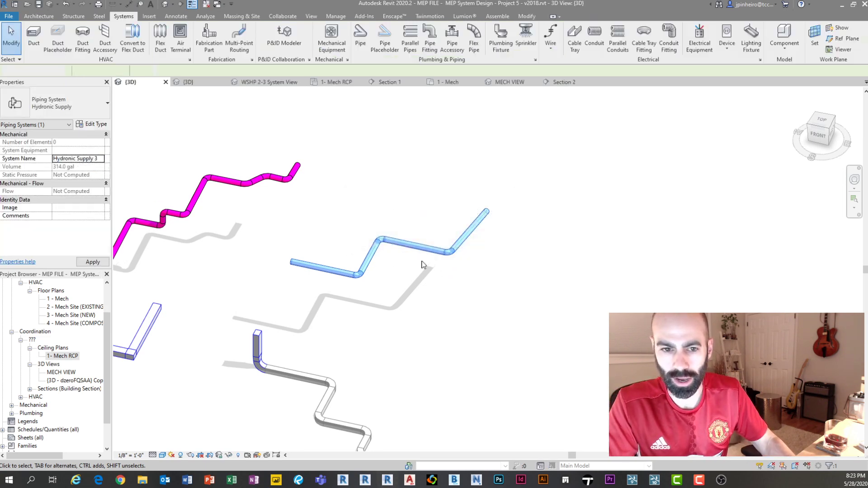
- Change the new zigzag pipe run's piping system to the Hydronic Supply (BABY BLUE PIPE) type and deselect it
{"action": "key", "text": "Tab"}
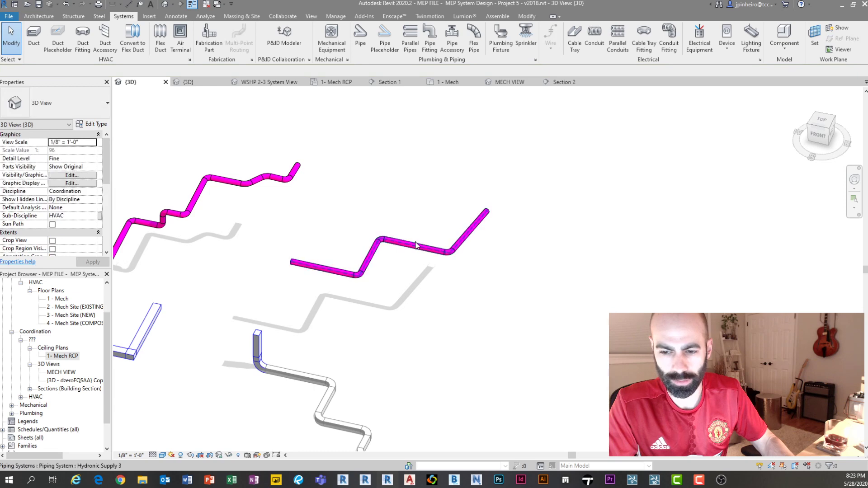
{"action": "left_click", "coordinate": [416, 246]}
{"action": "left_click", "coordinate": [101, 125]}
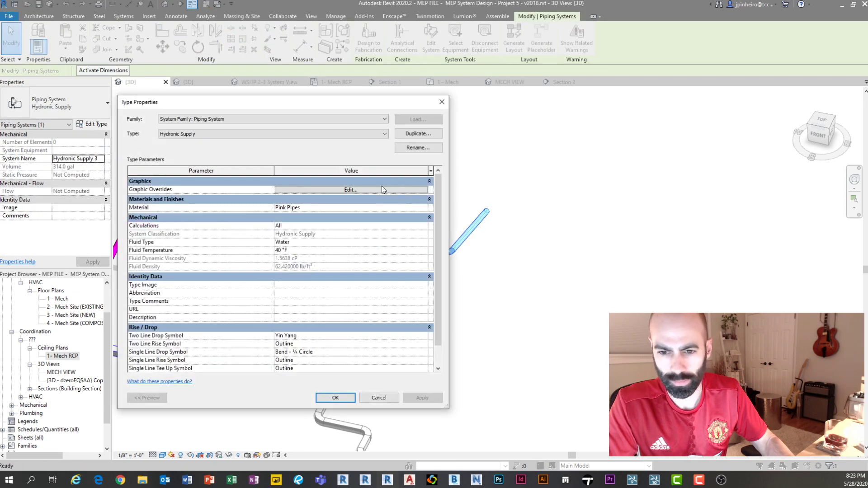
{"action": "left_click", "coordinate": [261, 134]}
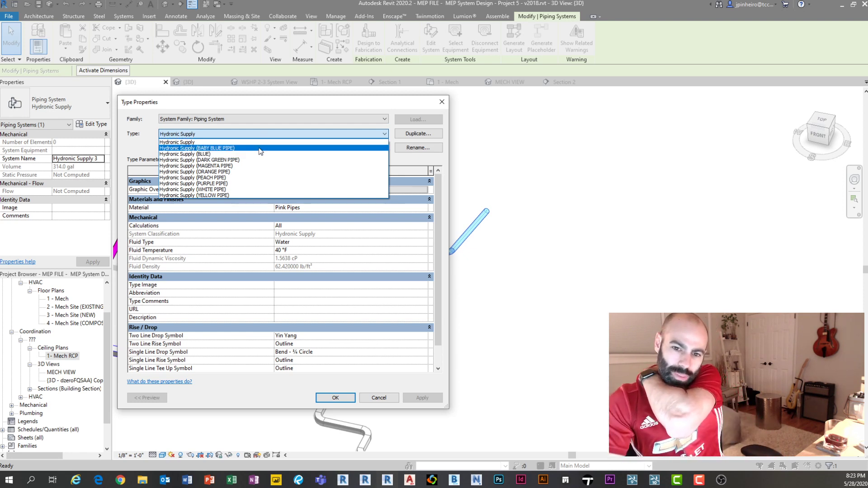
{"action": "left_click", "coordinate": [248, 116]}
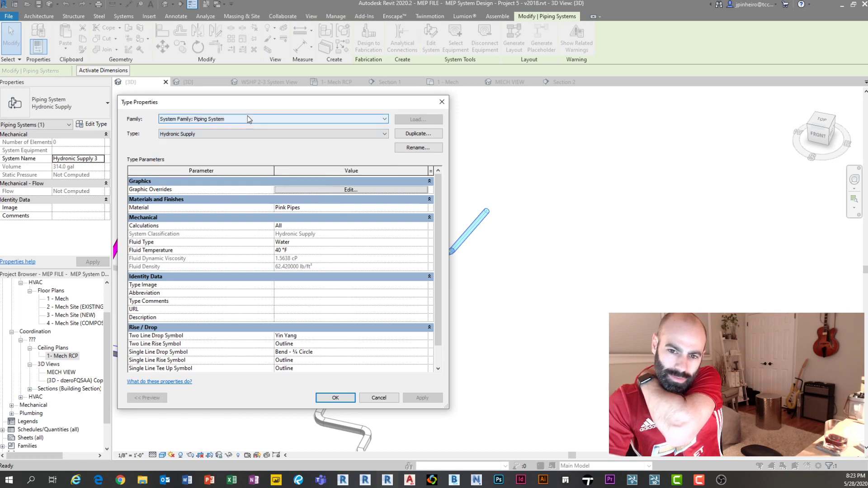
{"action": "left_click", "coordinate": [248, 116]}
{"action": "left_click", "coordinate": [248, 116]}
{"action": "left_click", "coordinate": [235, 132]}
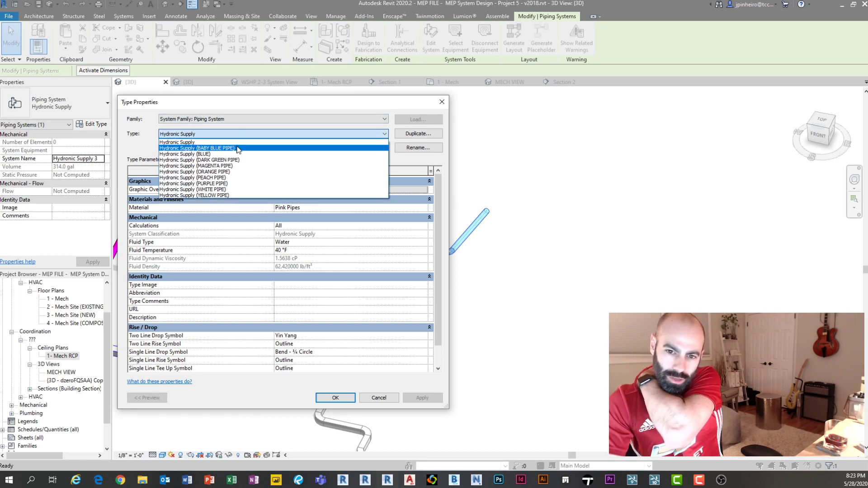
{"action": "left_click", "coordinate": [238, 149]}
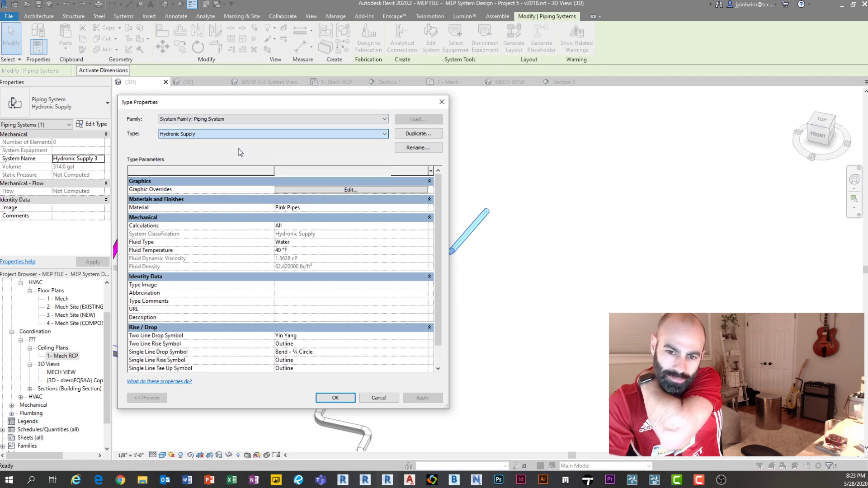
{"action": "left_click", "coordinate": [335, 398]}
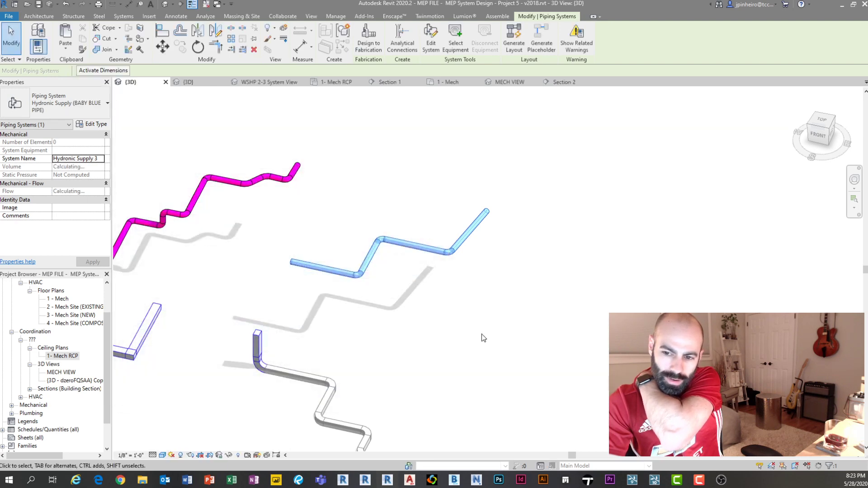
{"action": "left_click", "coordinate": [481, 335]}
- Set the System Name of the new pipe run's piping system to Pink Pipes and deselect the system
{"action": "left_click", "coordinate": [420, 251]}
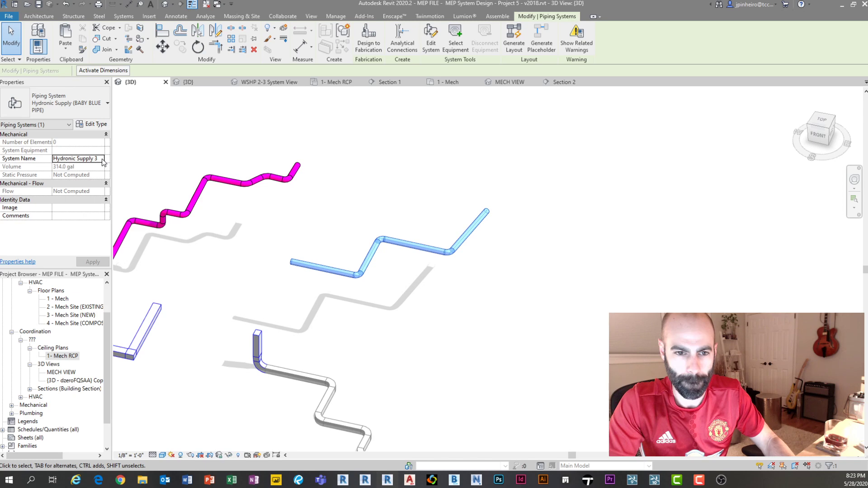
{"action": "left_click", "coordinate": [93, 124]}
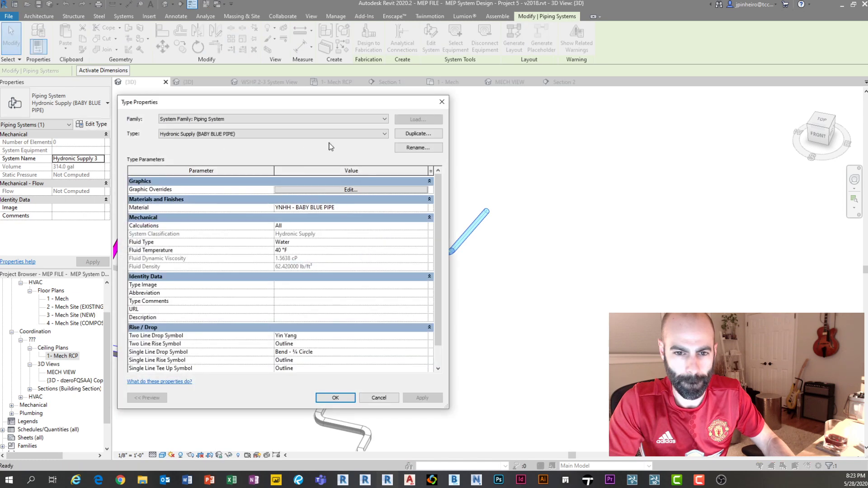
{"action": "left_click", "coordinate": [447, 101]}
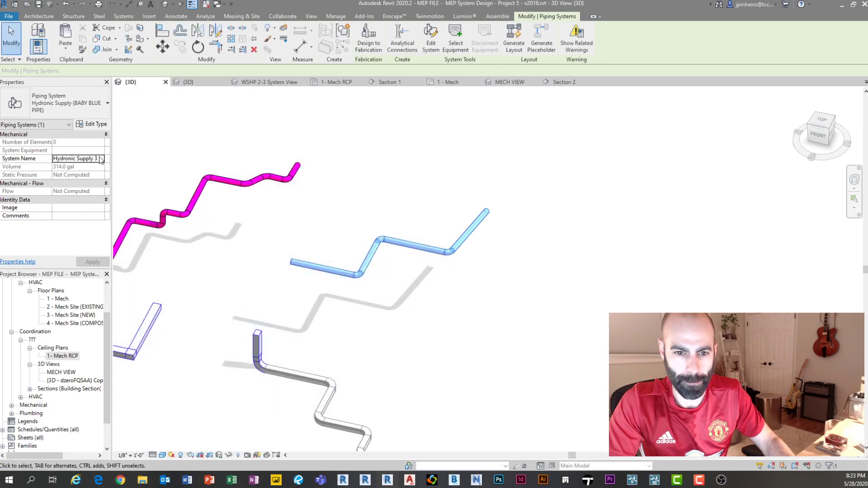
{"action": "left_click", "coordinate": [86, 158]}
{"action": "left_click", "coordinate": [100, 159]}
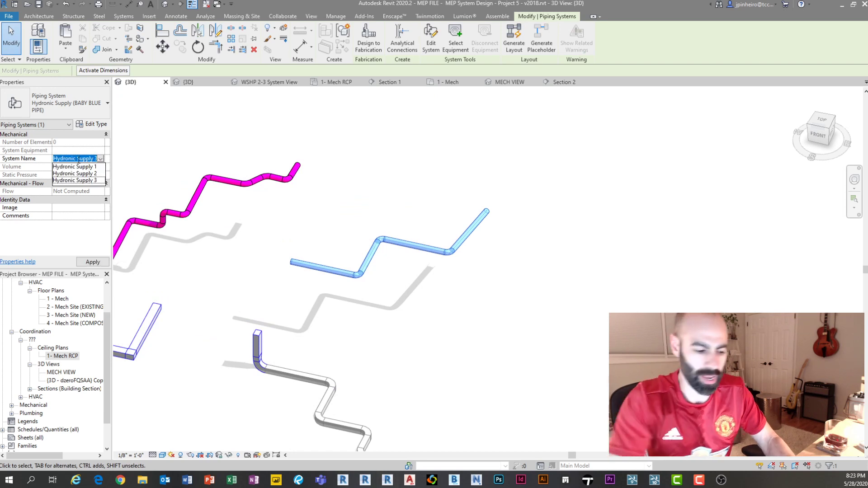
{"action": "key", "text": "BackSpace"}
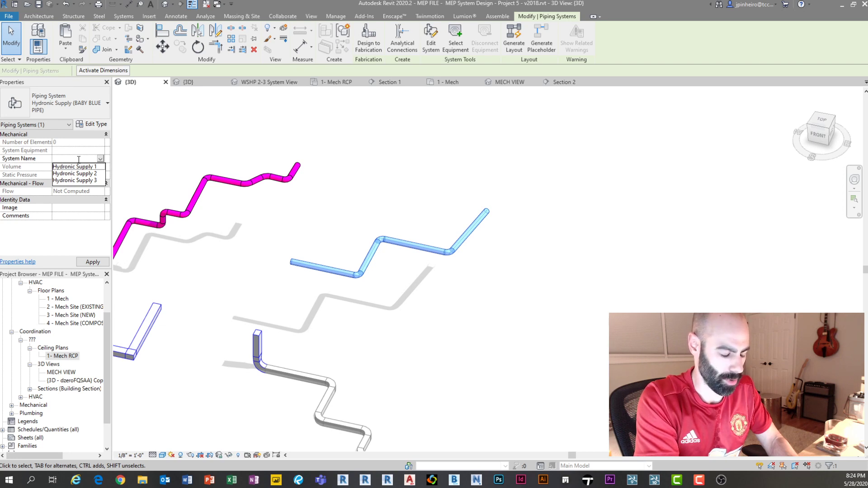
{"action": "type", "text": "Pink Pi"}
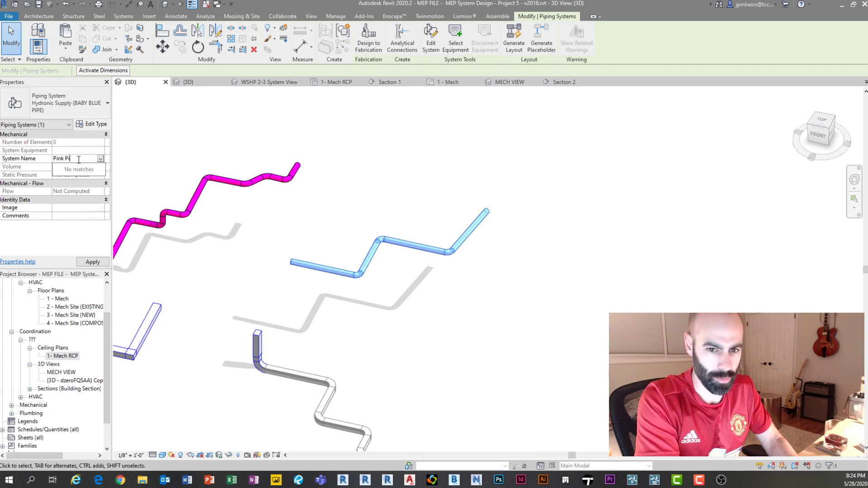
{"action": "type", "text": "pe"}
{"action": "key", "text": "Return"}
{"action": "left_click", "coordinate": [469, 157]}
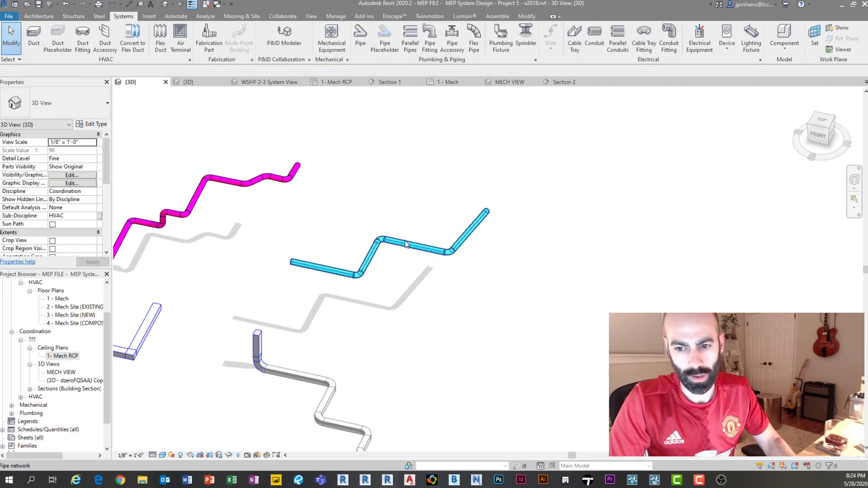
- Review the Hydronic Supply types available for the renamed piping system without changing its type
{"action": "left_click", "coordinate": [405, 245]}
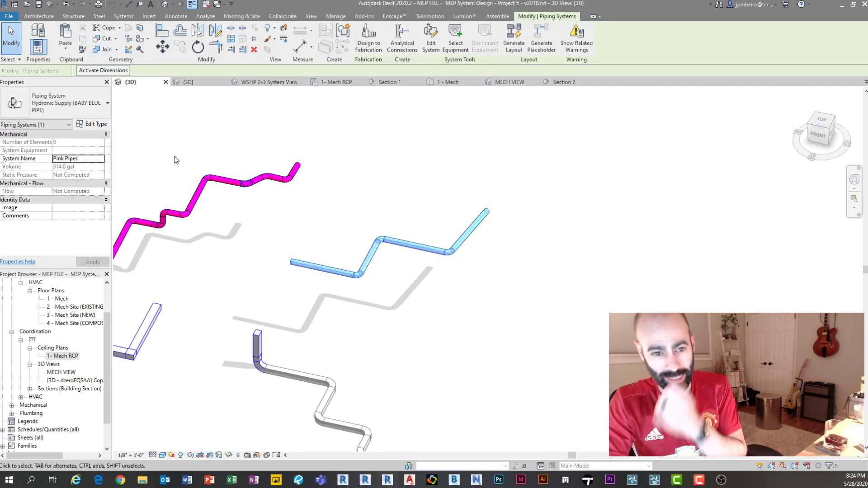
{"action": "left_click", "coordinate": [91, 128]}
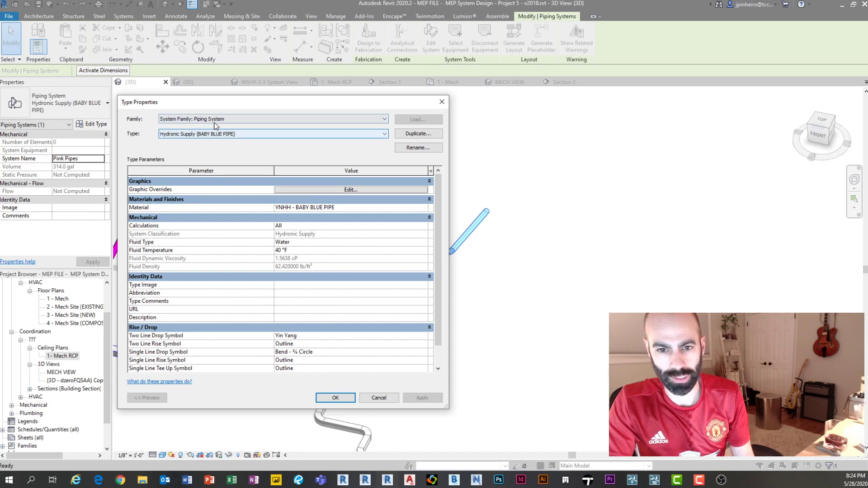
{"action": "left_click", "coordinate": [281, 133]}
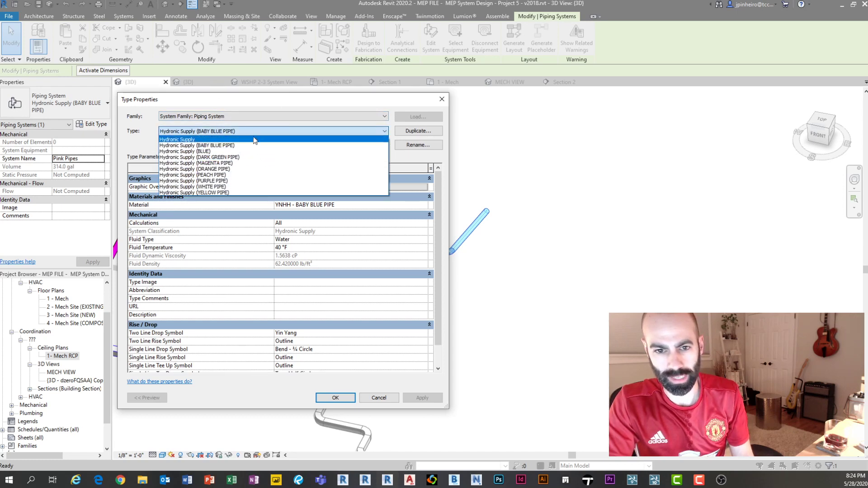
{"action": "left_click", "coordinate": [231, 119]}
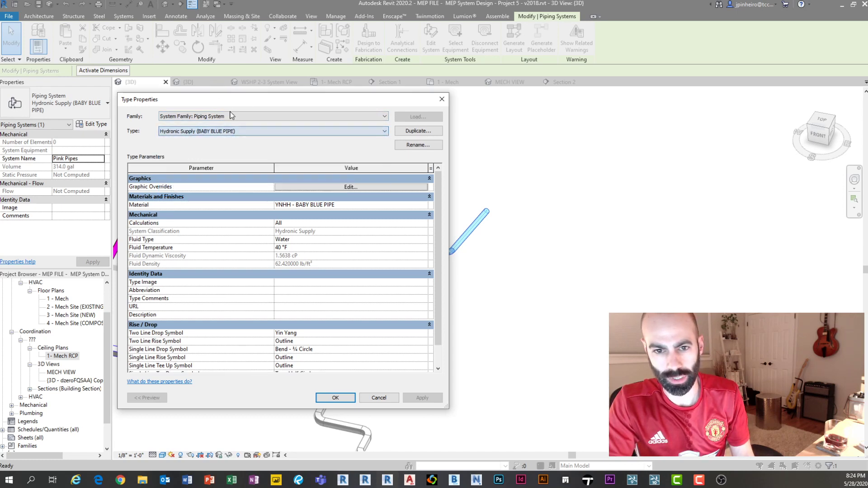
{"action": "left_click", "coordinate": [229, 117]}
{"action": "left_click", "coordinate": [229, 116]}
{"action": "left_click", "coordinate": [226, 131]}
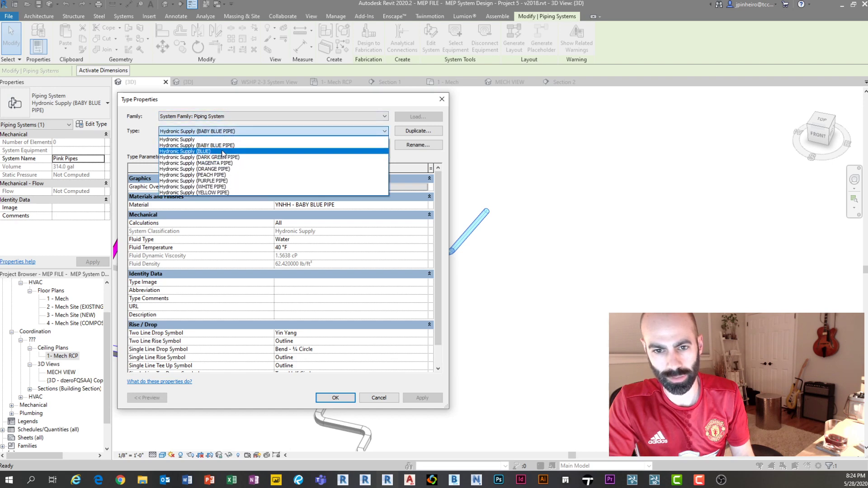
{"action": "left_click", "coordinate": [417, 158]}
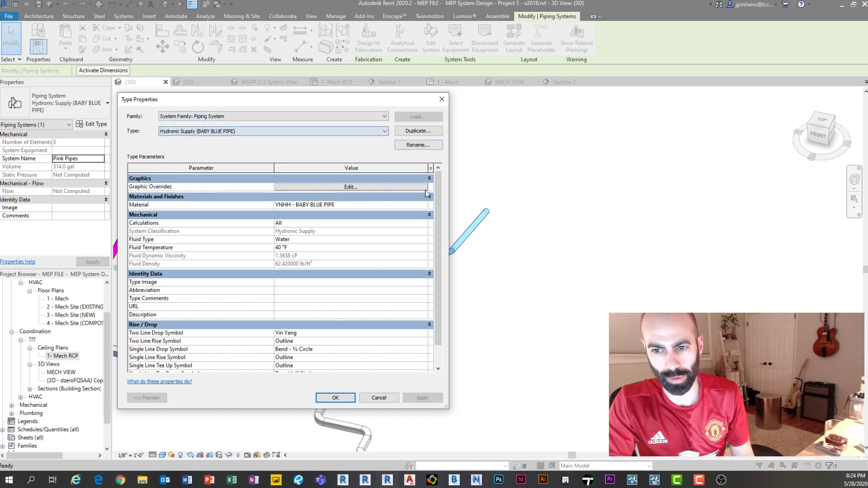
{"action": "left_click", "coordinate": [378, 399]}
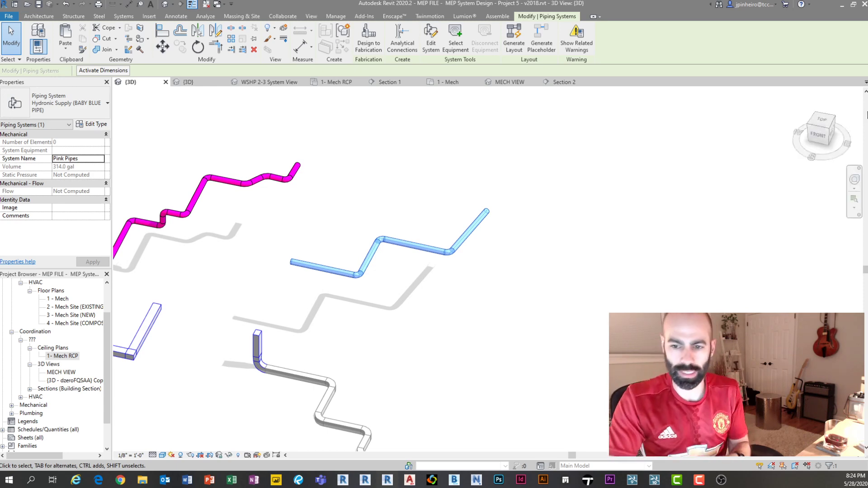
{"action": "left_click", "coordinate": [581, 266]}
- Open the filter definitions from the 3D view's Visibility/Graphic Overrides to add a filter to the view
{"action": "key", "text": "v"}
{"action": "key", "text": "g"}
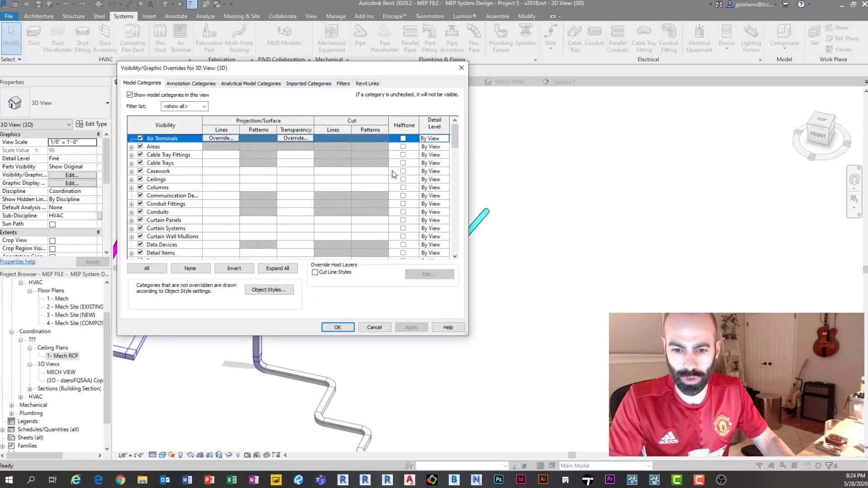
{"action": "left_click", "coordinate": [361, 84]}
{"action": "left_click_drag", "start_coordinate": [360, 69], "coordinate": [597, 132]}
{"action": "left_click", "coordinate": [580, 145]}
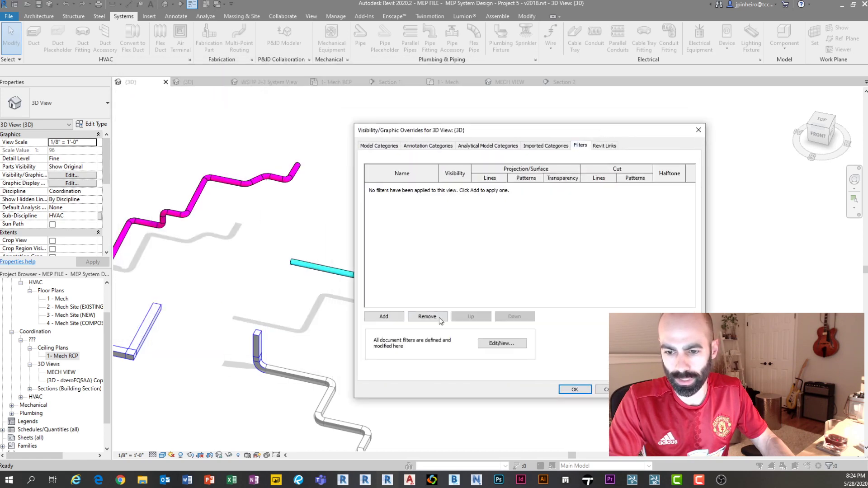
{"action": "left_click", "coordinate": [383, 317]}
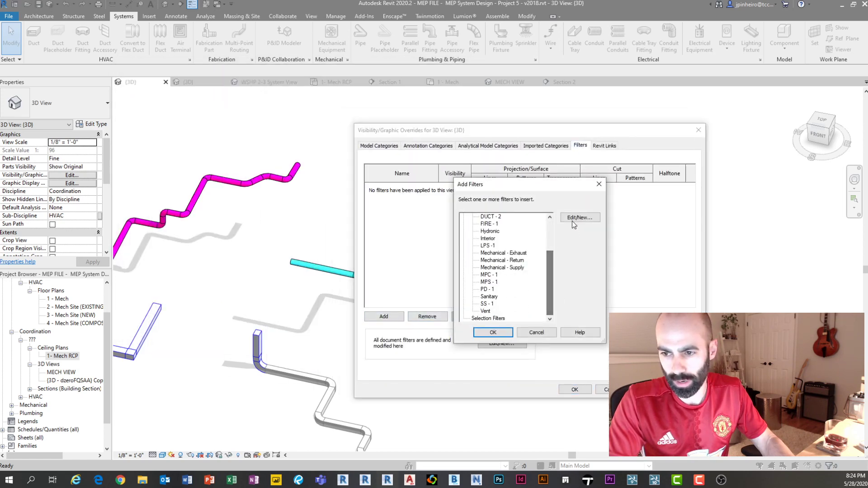
{"action": "left_click", "coordinate": [580, 218]}
- Create a new rule-based filter named Pipe Systems
{"action": "left_click", "coordinate": [250, 280]}
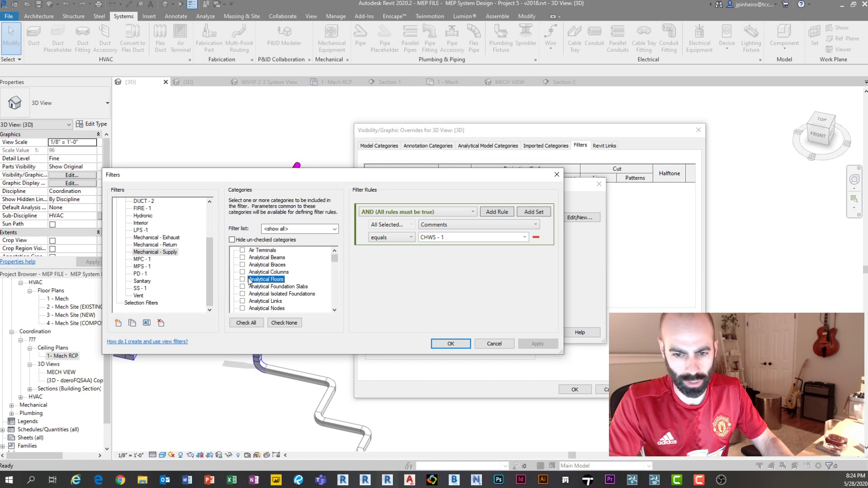
{"action": "scroll", "coordinate": [267, 292], "scroll_direction": "down", "scroll_amount": 15}
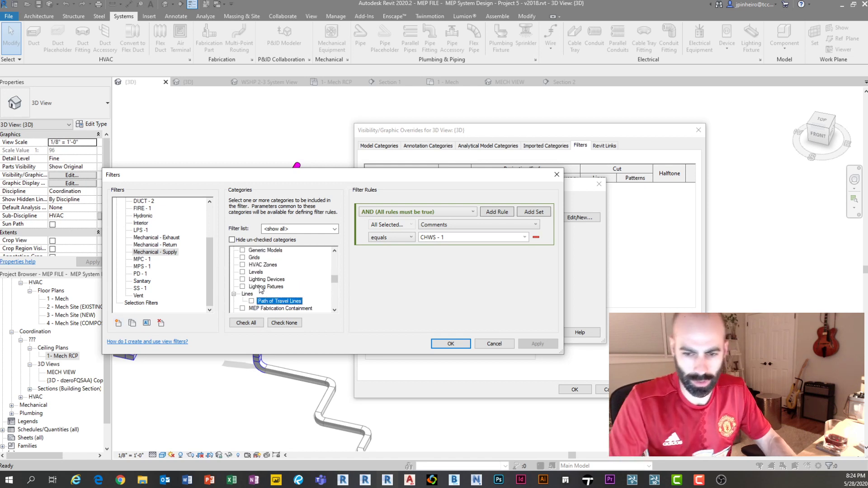
{"action": "left_click", "coordinate": [163, 252]}
{"action": "scroll", "coordinate": [167, 262], "scroll_direction": "up", "scroll_amount": 3}
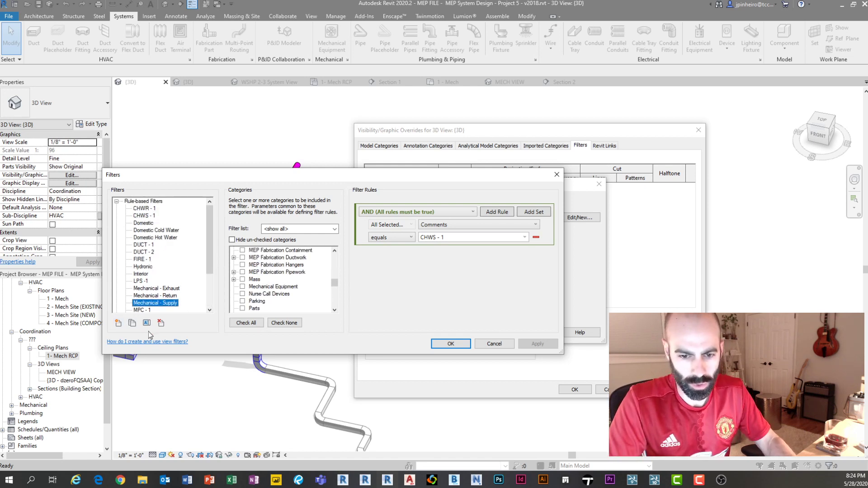
{"action": "left_click", "coordinate": [118, 323]}
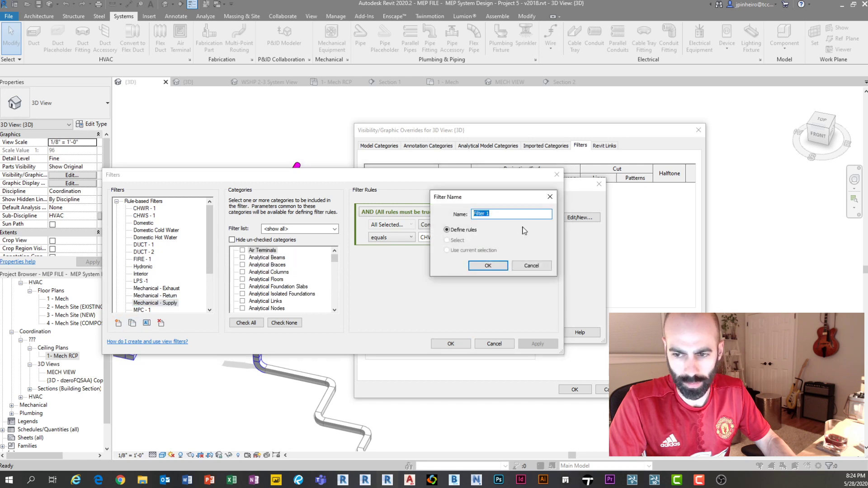
{"action": "type", "text": "Pipe Systems"}
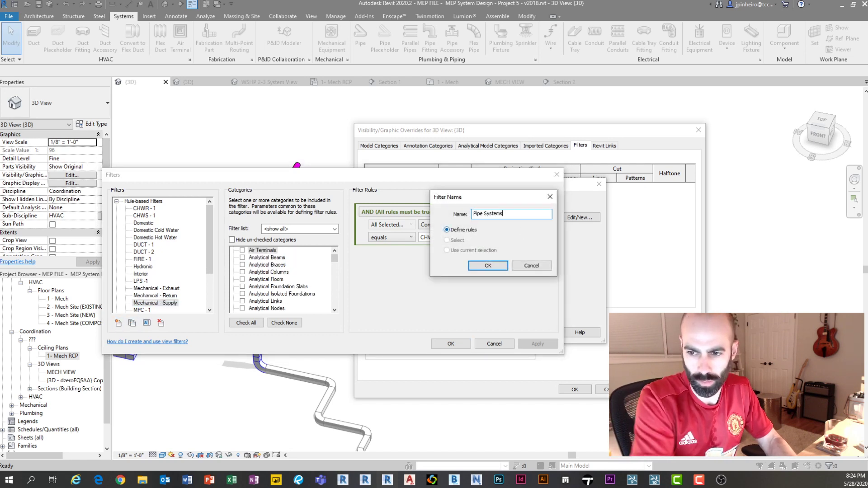
{"action": "left_click", "coordinate": [488, 265]}
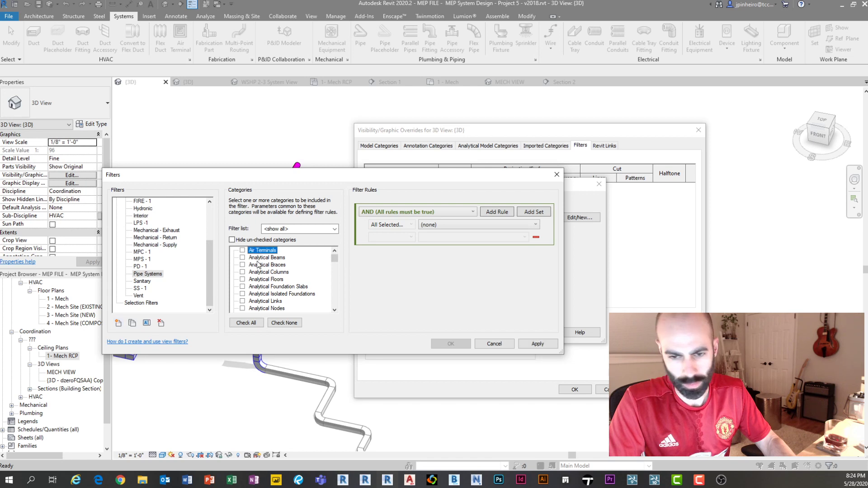
- Include the Piping Systems category in the Pipe Systems filter
{"action": "scroll", "coordinate": [273, 296], "scroll_direction": "down", "scroll_amount": 15}
{"action": "scroll", "coordinate": [272, 296], "scroll_direction": "down", "scroll_amount": 2}
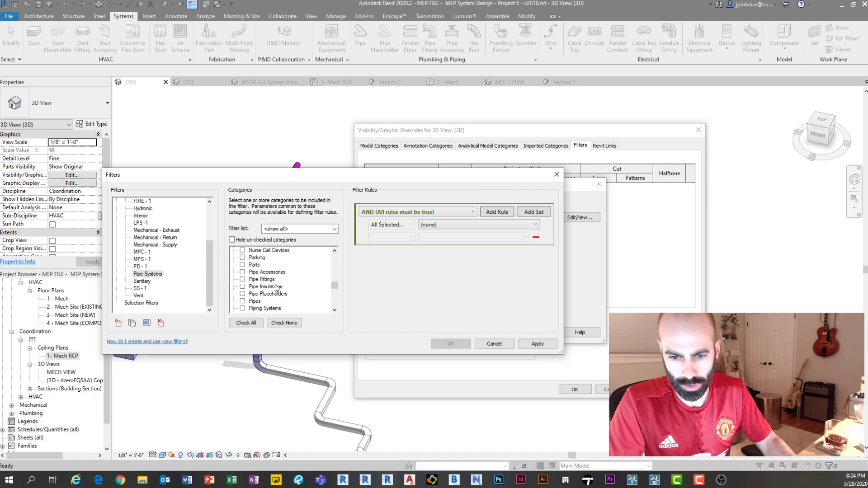
{"action": "left_click", "coordinate": [254, 295]}
{"action": "left_click", "coordinate": [254, 301]}
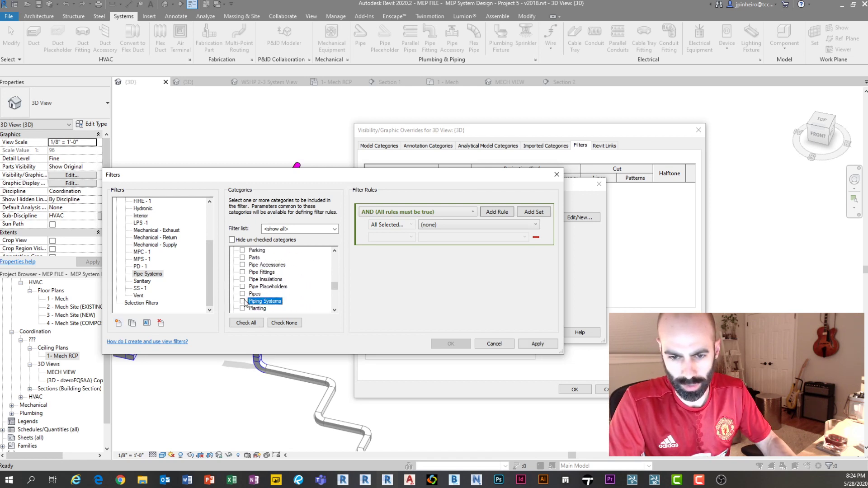
{"action": "left_click", "coordinate": [243, 301]}
- Define the Pipe Systems filter rule as System Name equals Pink Pipes, save it, and close the view's graphic overrides
{"action": "left_click", "coordinate": [457, 224]}
{"action": "scroll", "coordinate": [465, 253], "scroll_direction": "down", "scroll_amount": 3}
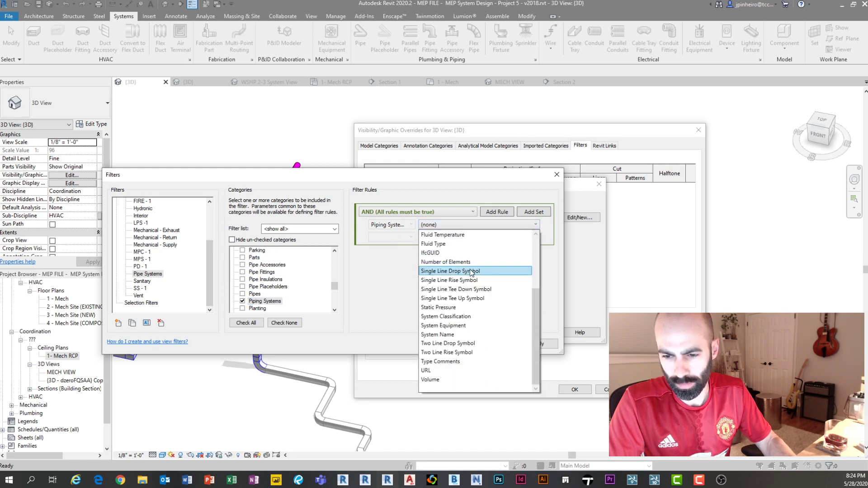
{"action": "left_click", "coordinate": [481, 334]}
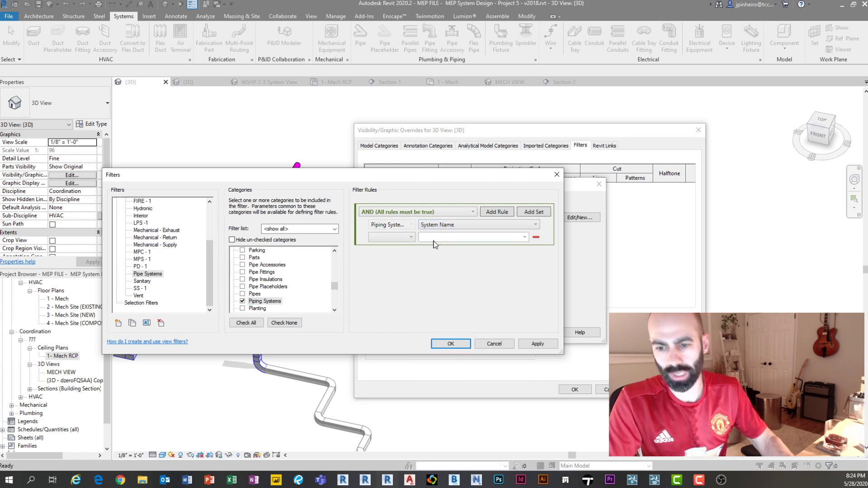
{"action": "left_click", "coordinate": [399, 236]}
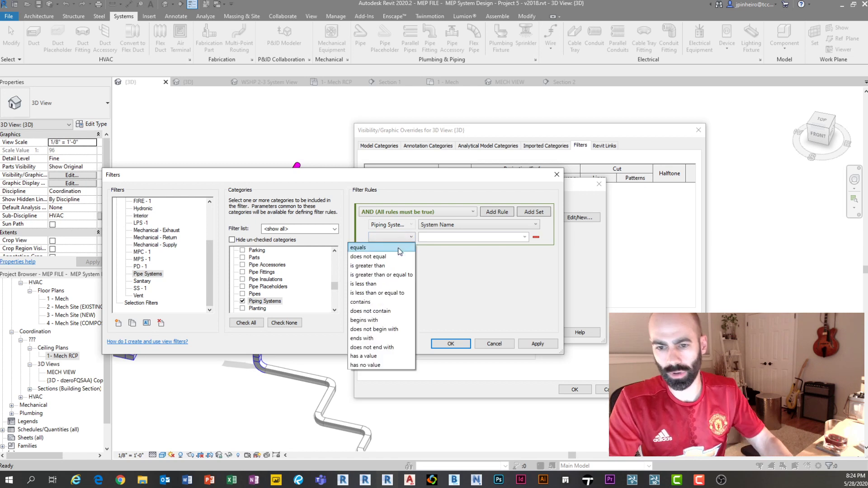
{"action": "left_click", "coordinate": [398, 247]}
{"action": "left_click", "coordinate": [525, 237]}
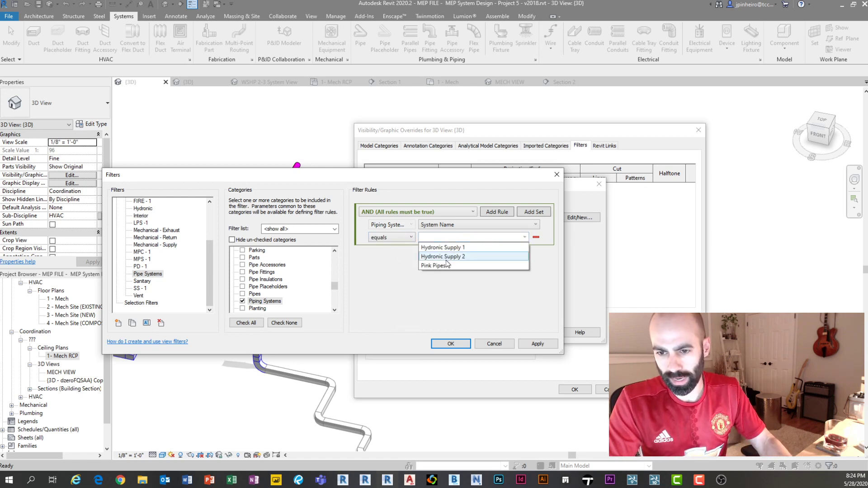
{"action": "left_click", "coordinate": [448, 256]}
{"action": "left_click", "coordinate": [524, 237]}
{"action": "left_click", "coordinate": [436, 266]}
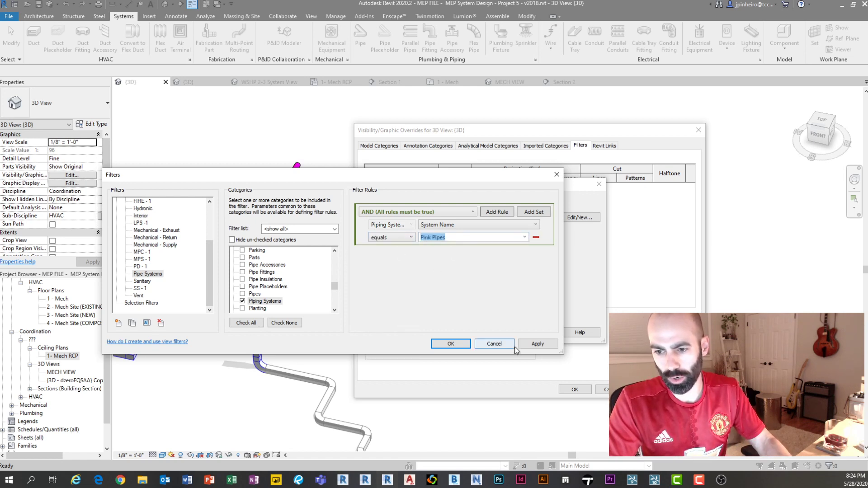
{"action": "left_click", "coordinate": [451, 344]}
{"action": "left_click", "coordinate": [492, 333]}
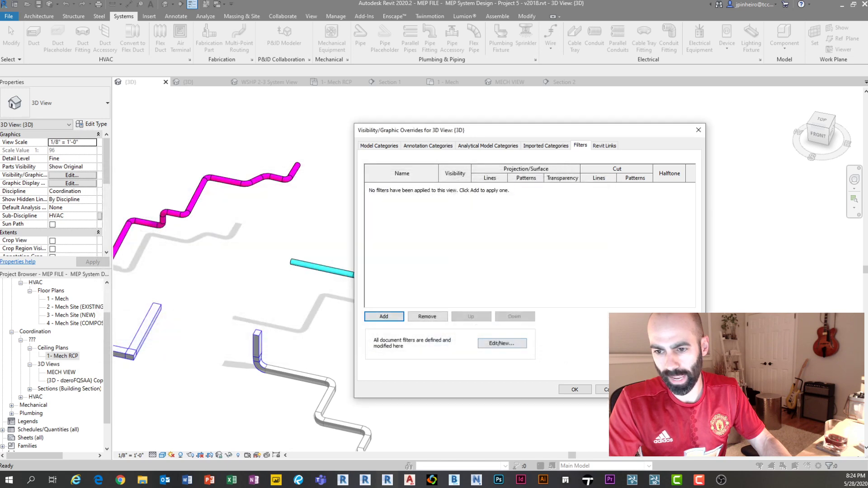
{"action": "left_click", "coordinate": [586, 391]}
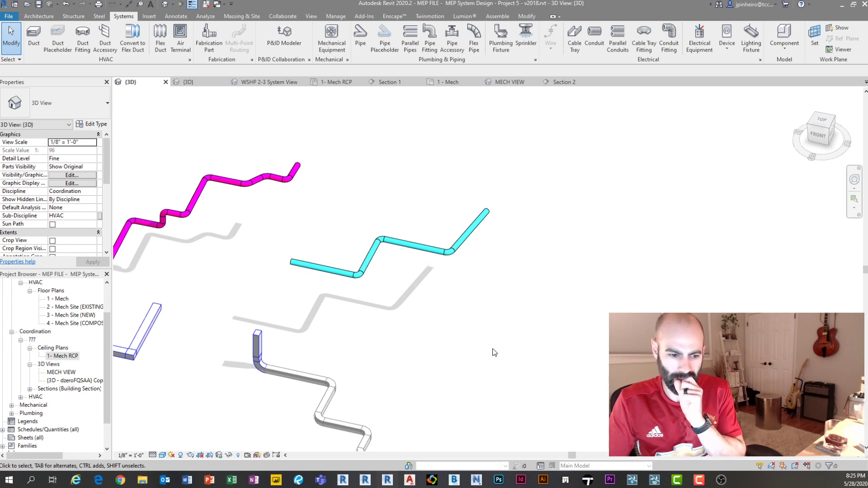
- Inspect the whole piping system of the light blue pipe run
{"action": "scroll", "coordinate": [300, 229], "scroll_direction": "down", "scroll_amount": 1}
{"action": "middle_click_drag", "start_coordinate": [300, 229], "coordinate": [314, 234]}
{"action": "scroll", "coordinate": [270, 293], "scroll_direction": "up", "scroll_amount": 1}
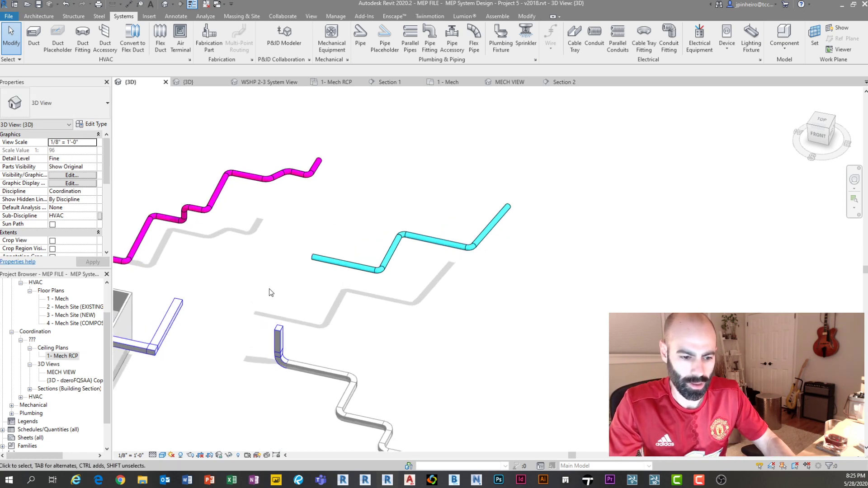
{"action": "middle_click_drag", "start_coordinate": [269, 297], "coordinate": [294, 265]}
{"action": "scroll", "coordinate": [309, 281], "scroll_direction": "up", "scroll_amount": 1}
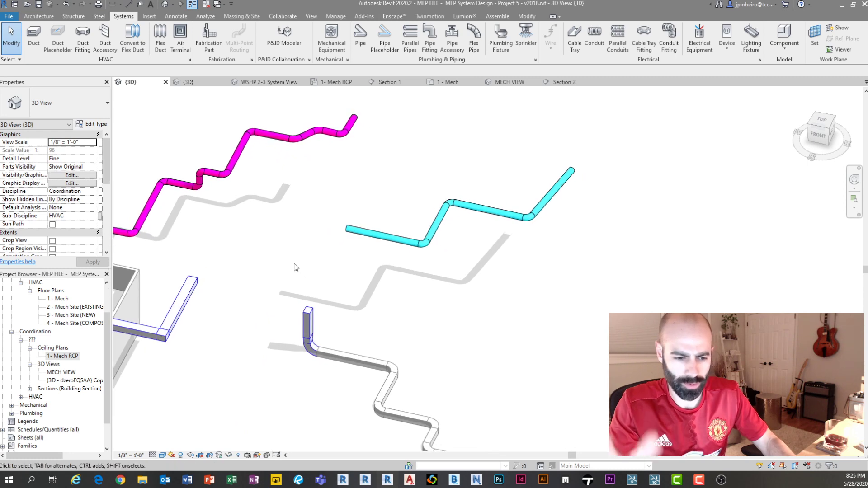
{"action": "key", "text": "Tab"}
{"action": "key", "text": "Tab"}
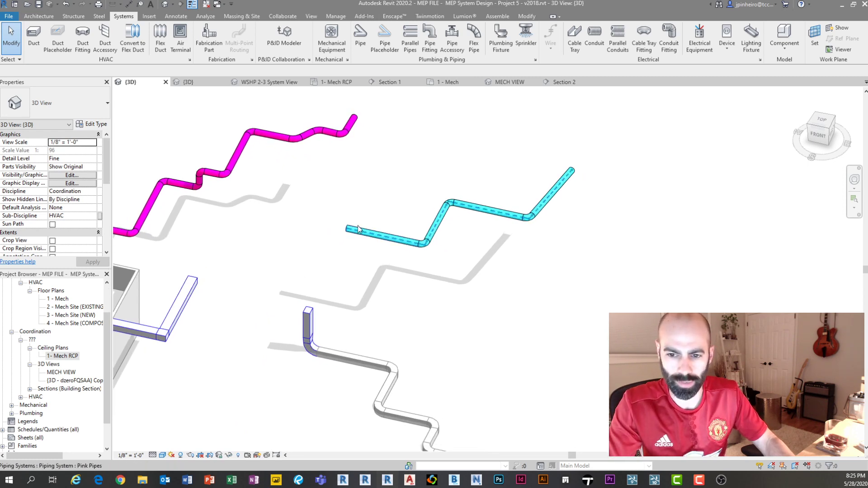
{"action": "left_click", "coordinate": [361, 232]}
{"action": "middle_click_drag", "start_coordinate": [277, 201], "coordinate": [312, 211]}
{"action": "left_click", "coordinate": [281, 203]}
- Examine the ceiling diffusers in the linked architectural model below the flex ducts to see which model they belong to
{"action": "scroll", "coordinate": [251, 199], "scroll_direction": "up", "scroll_amount": 3}
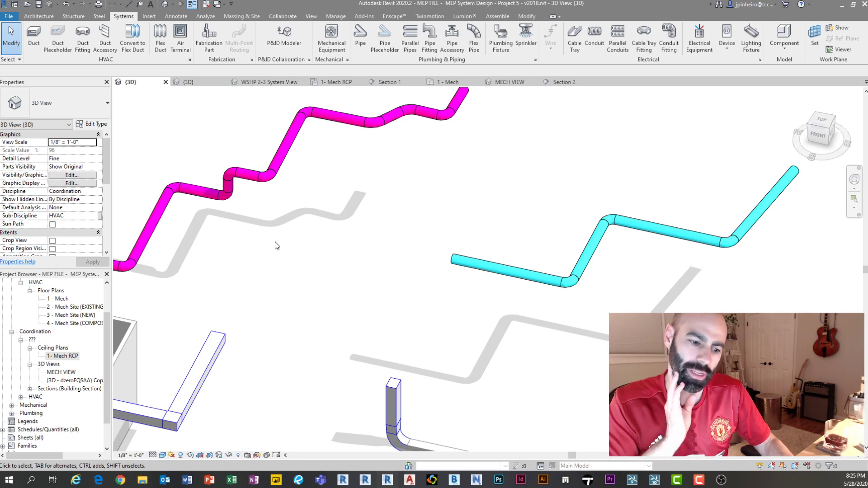
{"action": "middle_click_drag", "start_coordinate": [275, 242], "coordinate": [268, 323], "text": "shift"}
{"action": "scroll", "coordinate": [268, 323], "scroll_direction": "up", "scroll_amount": 2}
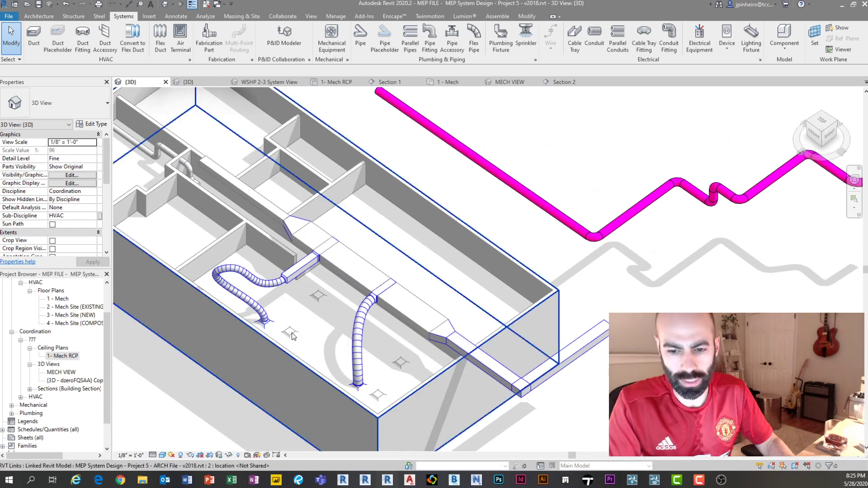
{"action": "scroll", "coordinate": [316, 307], "scroll_direction": "up", "scroll_amount": 3}
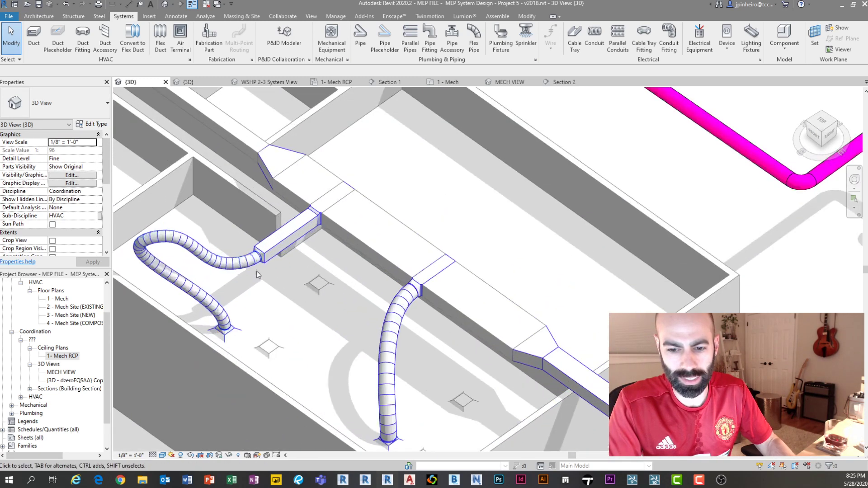
{"action": "left_click", "coordinate": [238, 258]}
{"action": "key", "text": "Escape"}
{"action": "left_click", "coordinate": [267, 346]}
{"action": "scroll", "coordinate": [280, 357], "scroll_direction": "up", "scroll_amount": 2}
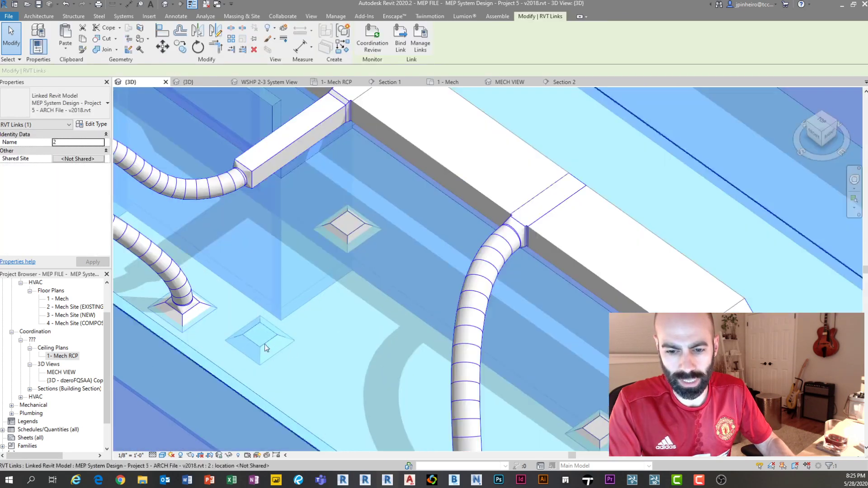
{"action": "scroll", "coordinate": [292, 324], "scroll_direction": "down", "scroll_amount": 4}
{"action": "scroll", "coordinate": [258, 354], "scroll_direction": "up", "scroll_amount": 3}
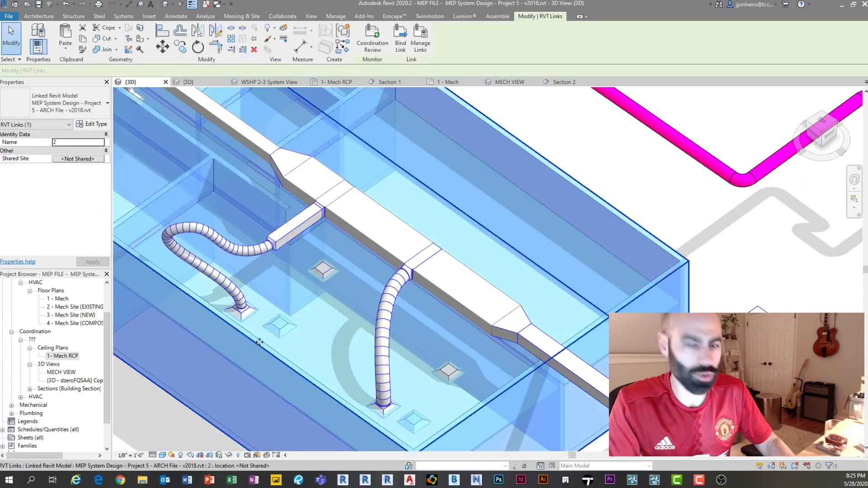
{"action": "key", "text": "Escape"}
{"action": "left_click", "coordinate": [283, 326]}
{"action": "scroll", "coordinate": [292, 340], "scroll_direction": "up", "scroll_amount": 2}
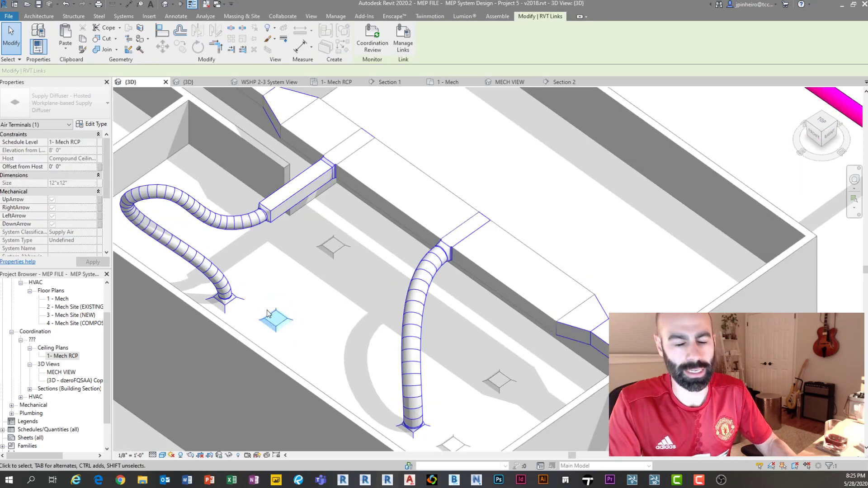
{"action": "key", "text": "Escape"}
- Try moving the end of the long curved flex duct from its diffuser to the neighboring linked-model diffuser
{"action": "left_click", "coordinate": [228, 226]}
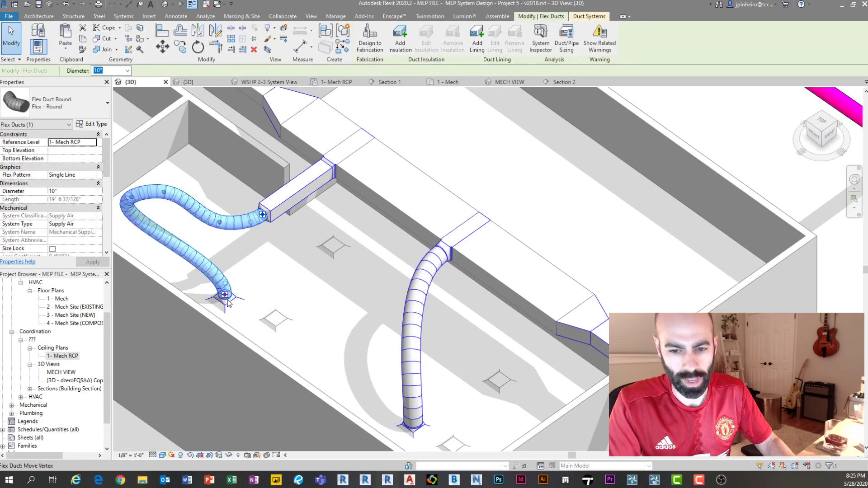
{"action": "left_click_drag", "start_coordinate": [238, 299], "coordinate": [284, 326]}
{"action": "key", "text": "Escape"}
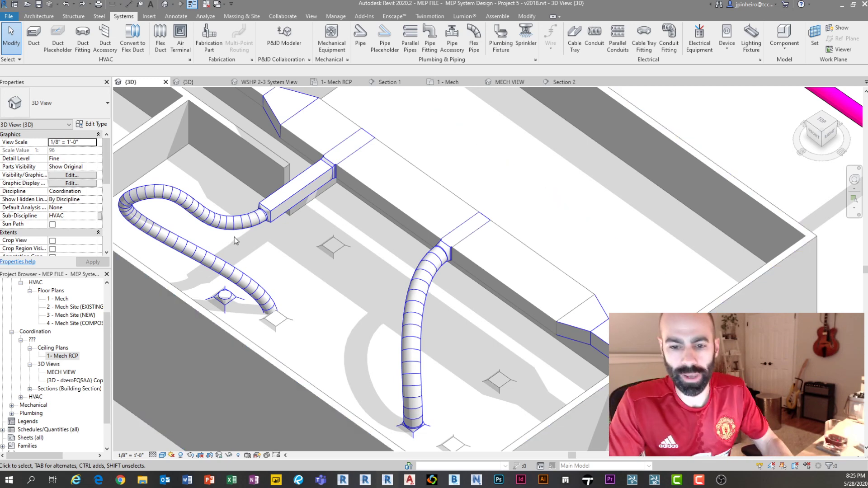
- Delete the long curved flex duct attached to the short rectangular branch duct
{"action": "left_click", "coordinate": [228, 265]}
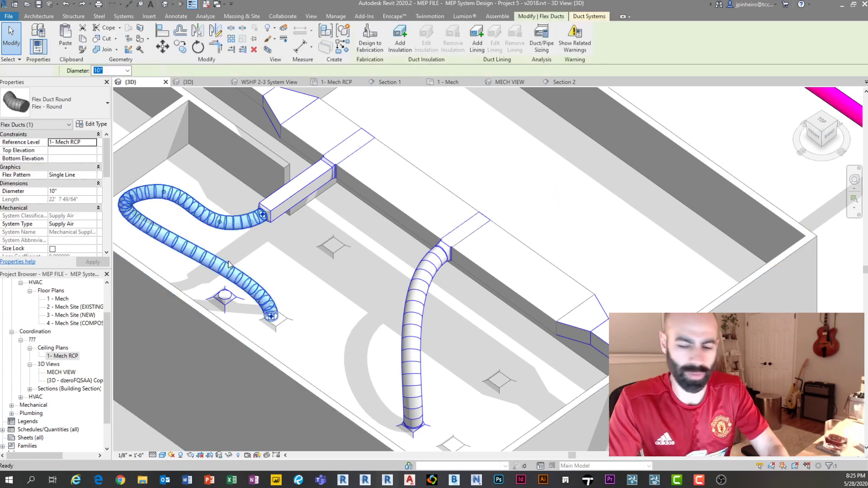
{"action": "key", "text": "Delete"}
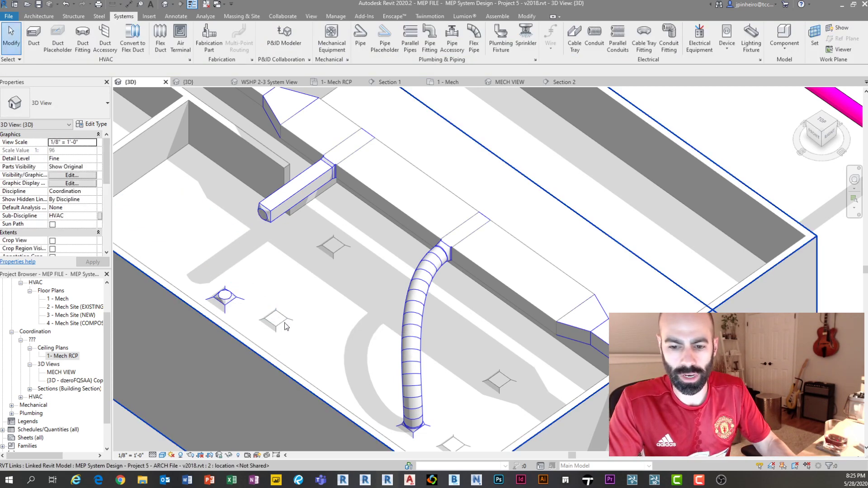
{"action": "left_click", "coordinate": [302, 332]}
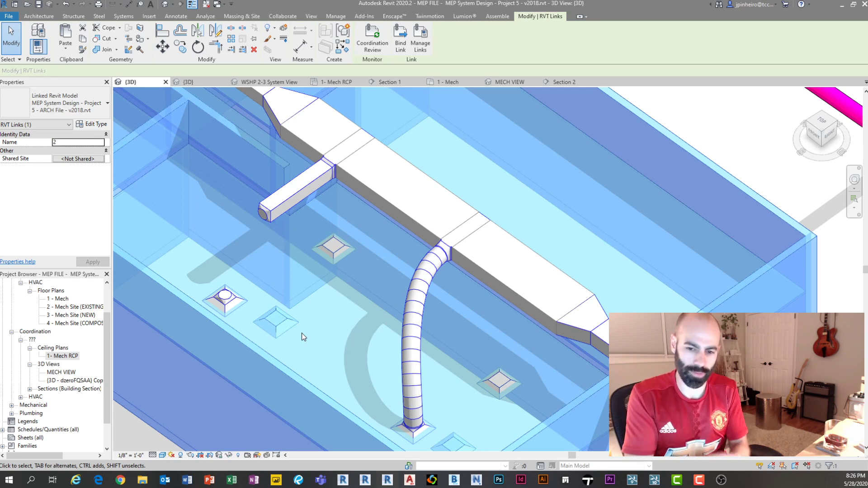
{"action": "key", "text": "Escape"}
- Review the system type and system name of the light blue pipe run's piping system
{"action": "scroll", "coordinate": [304, 309], "scroll_direction": "down", "scroll_amount": 2}
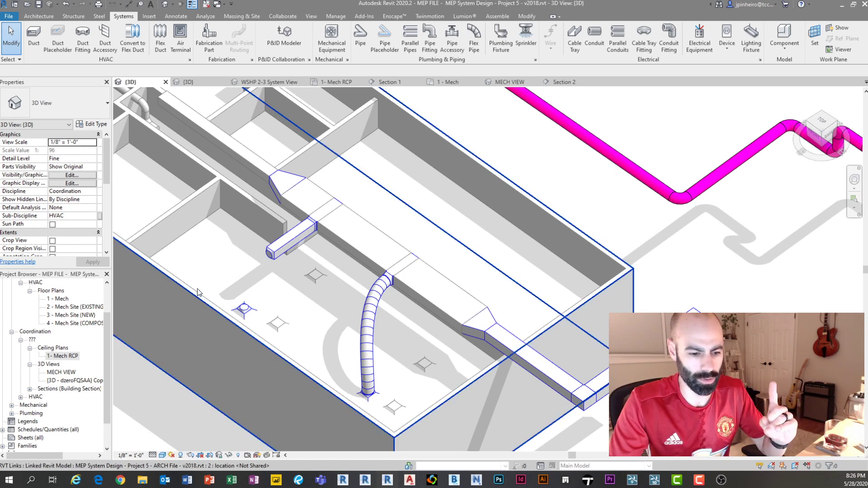
{"action": "mouse_move", "coordinate": [200, 294]}
{"action": "middle_mouse_down"}
{"action": "mouse_move", "coordinate": [155, 292]}
{"action": "mouse_move", "coordinate": [352, 317]}
{"action": "mouse_move", "coordinate": [196, 348]}
{"action": "middle_mouse_up"}
{"action": "middle_click_drag", "start_coordinate": [330, 282], "coordinate": [242, 348]}
{"action": "mouse_move", "coordinate": [348, 355]}
{"action": "middle_mouse_down"}
{"action": "mouse_move", "coordinate": [298, 398]}
{"action": "mouse_move", "coordinate": [306, 378]}
{"action": "mouse_move", "coordinate": [240, 323]}
{"action": "middle_mouse_up"}
{"action": "scroll", "coordinate": [300, 363], "scroll_direction": "down", "scroll_amount": 1}
{"action": "scroll", "coordinate": [316, 341], "scroll_direction": "up", "scroll_amount": 2}
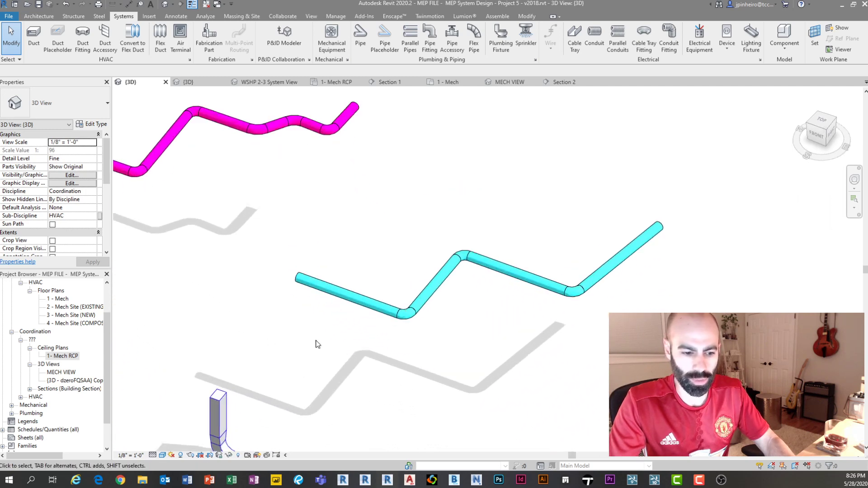
{"action": "key", "text": "Tab"}
{"action": "left_click", "coordinate": [354, 295]}
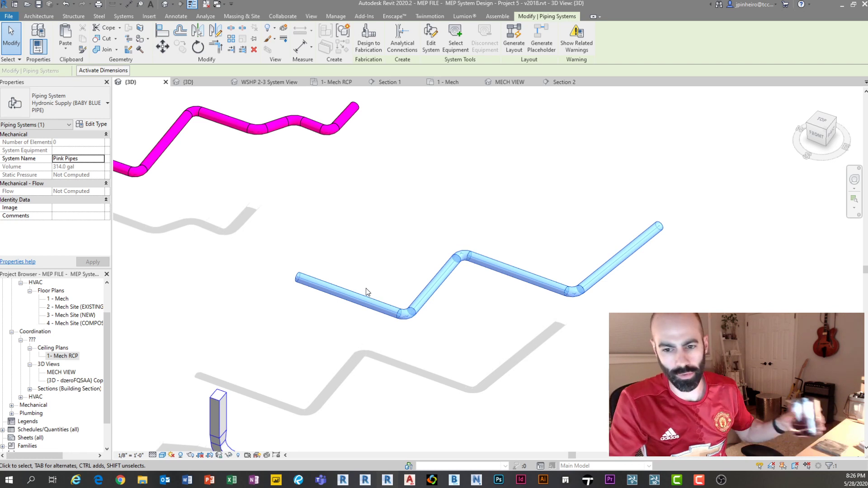
{"action": "left_click", "coordinate": [380, 201]}
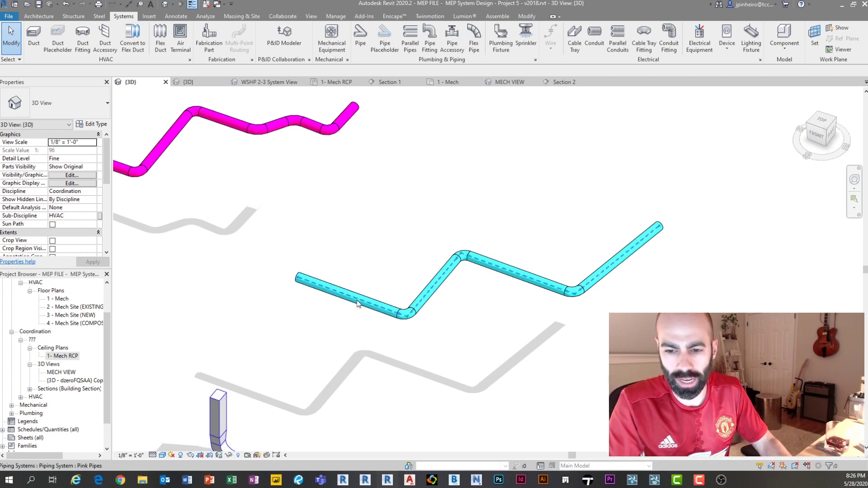
- Change the duct system type of the zigzag duct run with the vertical riser to Supply Air (LIME GREEN)
{"action": "middle_click_drag", "start_coordinate": [361, 293], "coordinate": [289, 197]}
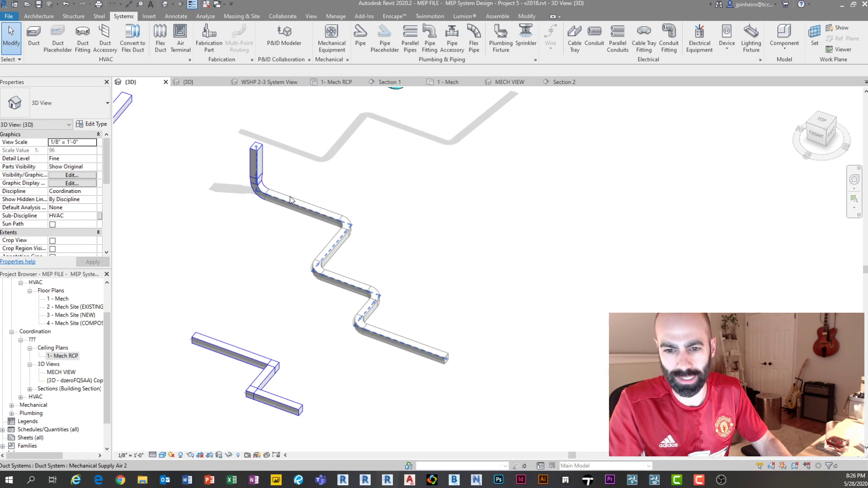
{"action": "left_click", "coordinate": [290, 198]}
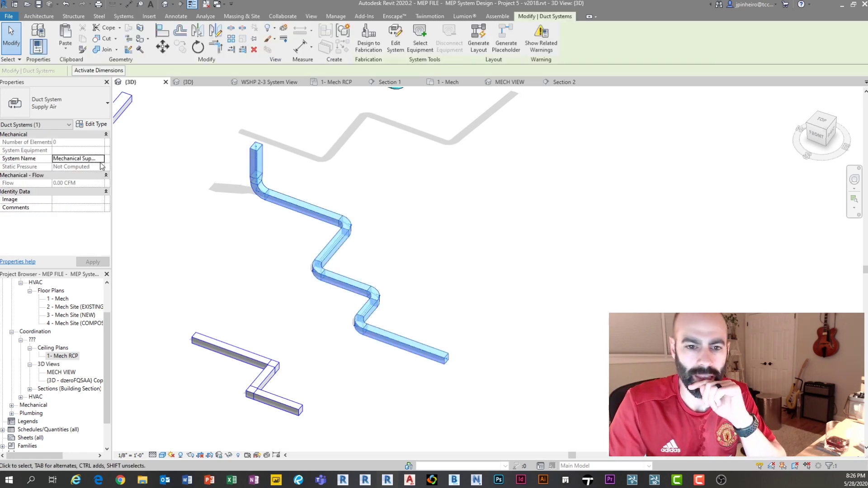
{"action": "left_click", "coordinate": [104, 123]}
{"action": "left_click", "coordinate": [275, 131]}
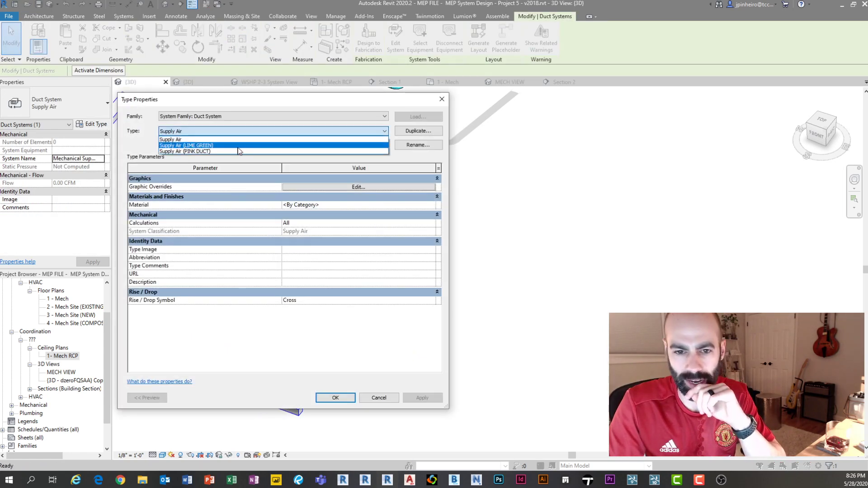
{"action": "left_click", "coordinate": [224, 145]}
{"action": "left_click", "coordinate": [335, 397]}
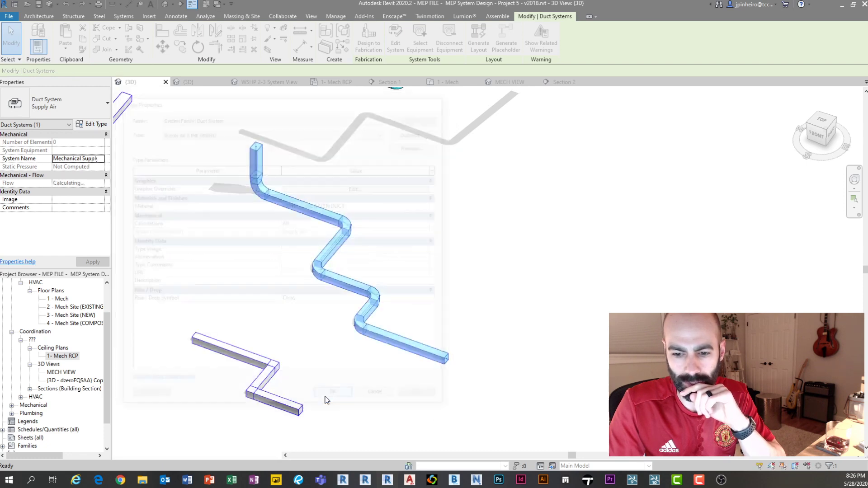
{"action": "left_click", "coordinate": [381, 398]}
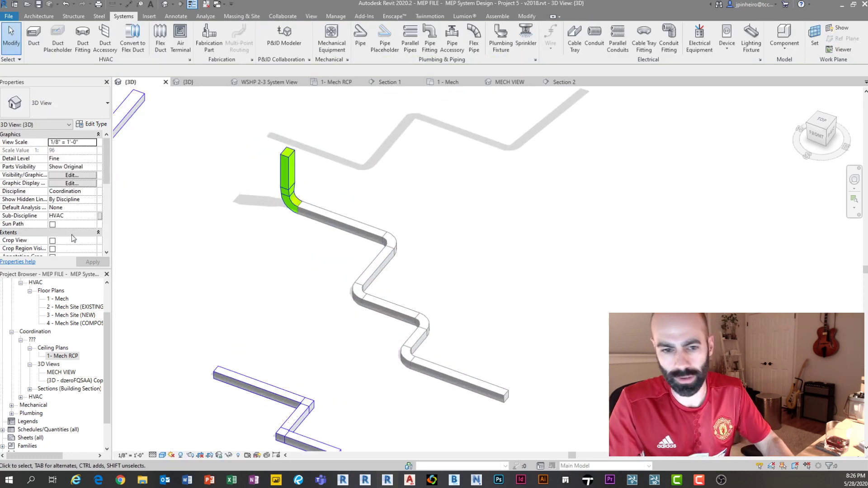
- Change the Phase Created of the uncolored ducts and elbows beyond the green riser in the zigzag run
{"action": "left_click_drag", "start_coordinate": [557, 425], "coordinate": [358, 230]}
{"action": "left_click", "coordinate": [92, 233]}
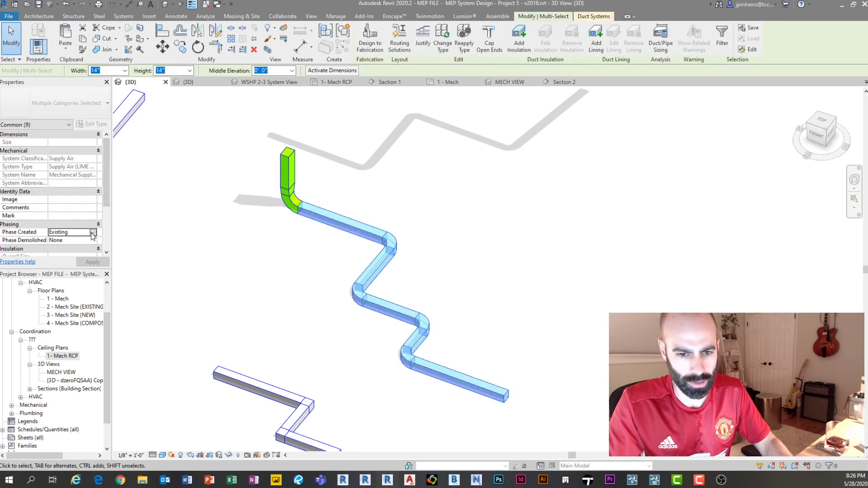
{"action": "left_click", "coordinate": [92, 234]}
{"action": "left_click", "coordinate": [72, 248]}
{"action": "left_click", "coordinate": [244, 277]}
{"action": "scroll", "coordinate": [254, 280], "scroll_direction": "down", "scroll_amount": 2}
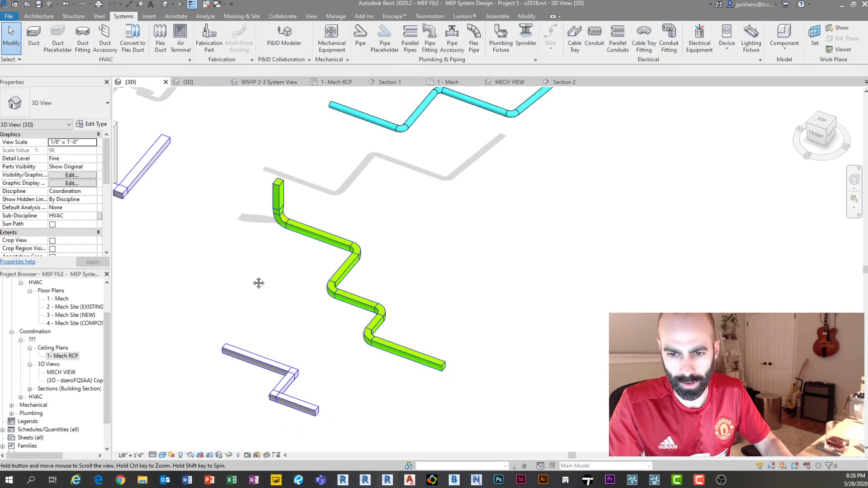
{"action": "middle_click_drag", "start_coordinate": [259, 283], "coordinate": [279, 293]}
{"action": "scroll", "coordinate": [297, 308], "scroll_direction": "down", "scroll_amount": 3}
{"action": "middle_click_drag", "start_coordinate": [297, 309], "coordinate": [324, 338]}
{"action": "scroll", "coordinate": [300, 318], "scroll_direction": "up", "scroll_amount": 2}
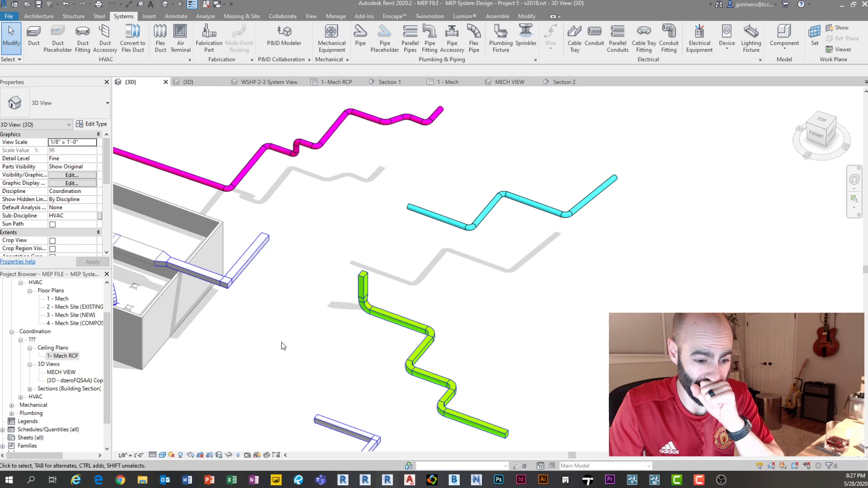
- Draw a separate 14" x 14" rectangular duct about 8'-6" long between the light blue pipe run and the green zigzag duct run
{"action": "scroll", "coordinate": [300, 345], "scroll_direction": "down", "scroll_amount": 1}
{"action": "middle_click_drag", "start_coordinate": [393, 347], "coordinate": [306, 339]}
{"action": "left_click", "coordinate": [308, 314]}
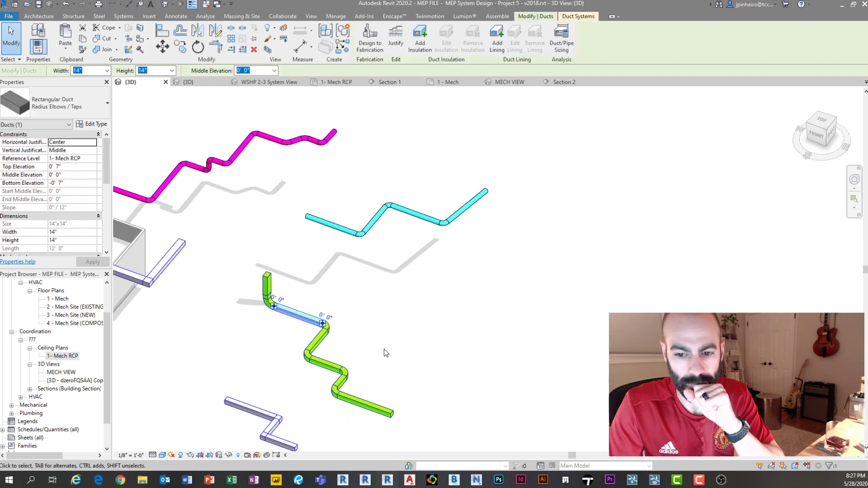
{"action": "key", "text": "d"}
{"action": "key", "text": "t"}
{"action": "left_click", "coordinate": [381, 284]}
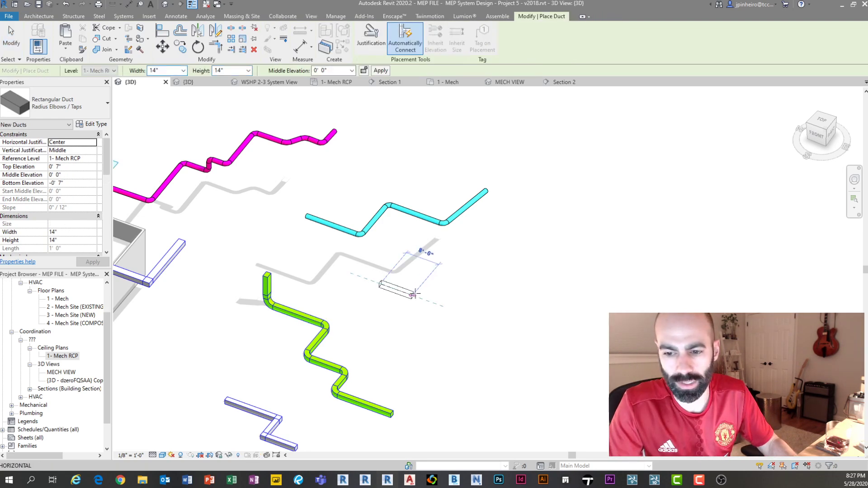
{"action": "left_click", "coordinate": [416, 295]}
{"action": "key", "text": "Escape"}
{"action": "key", "text": "Escape"}
- Review the Radius Elbows / Taps type properties of the short standalone duct and close them without changes
{"action": "left_click", "coordinate": [399, 293]}
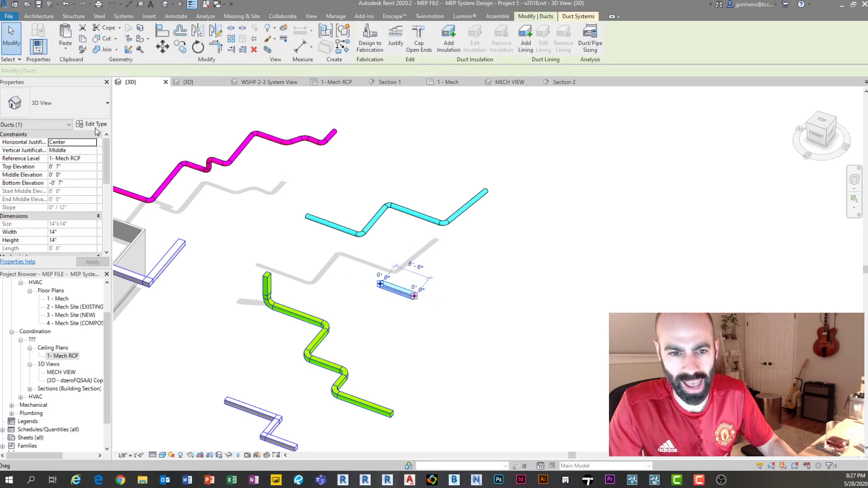
{"action": "left_click", "coordinate": [93, 125]}
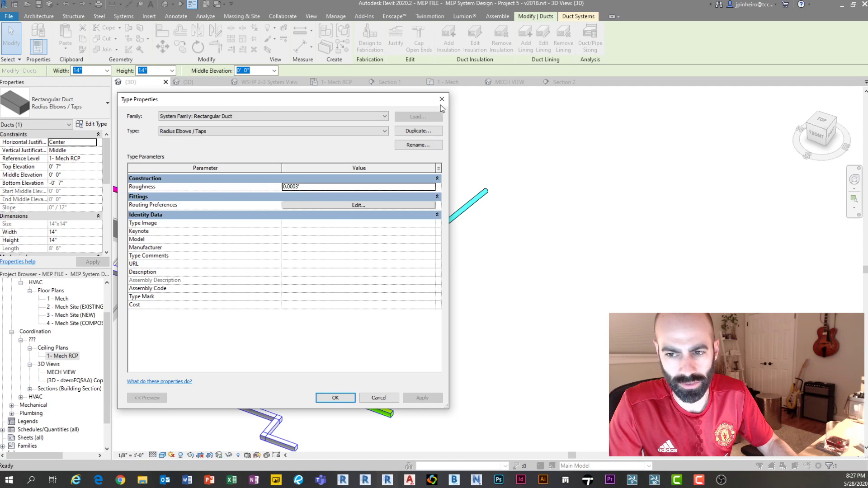
{"action": "left_click", "coordinate": [441, 99]}
{"action": "left_click", "coordinate": [94, 125]}
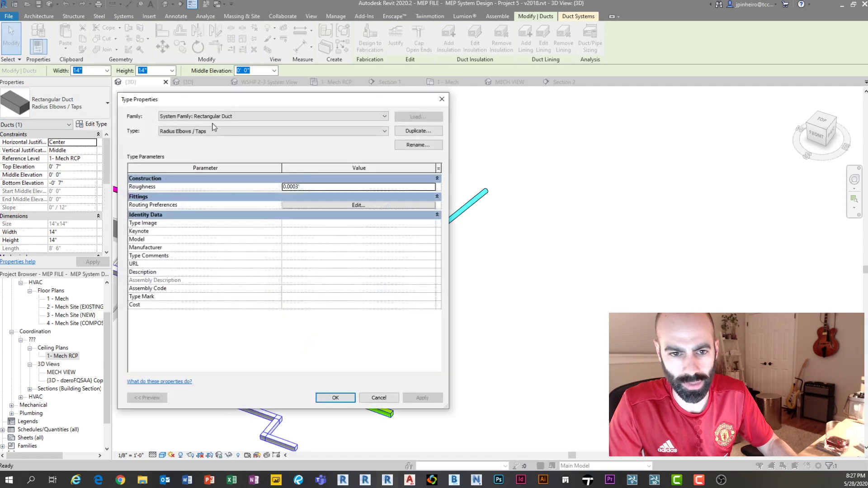
{"action": "key", "text": "Escape"}
{"action": "key", "text": "Escape"}
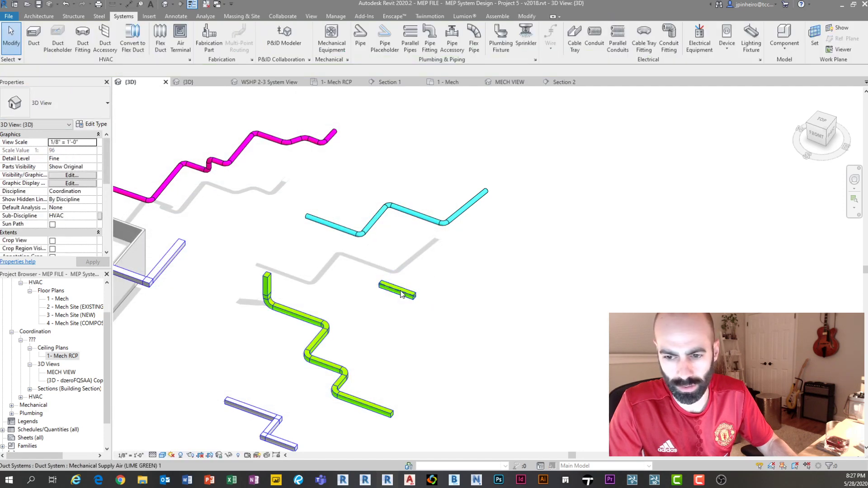
- Review the line graphics overrides and material of the short duct's Supply Air (LIME GREEN) system type
{"action": "left_click", "coordinate": [401, 294]}
{"action": "left_click", "coordinate": [93, 125]}
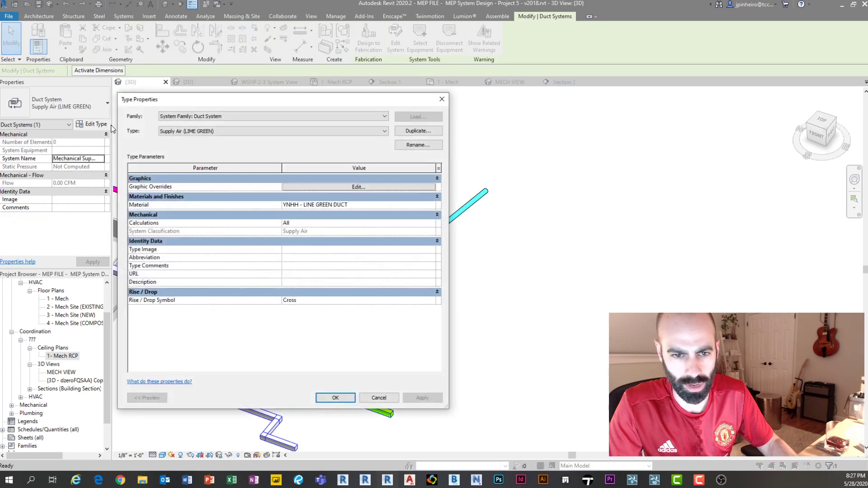
{"action": "left_click", "coordinate": [358, 187]}
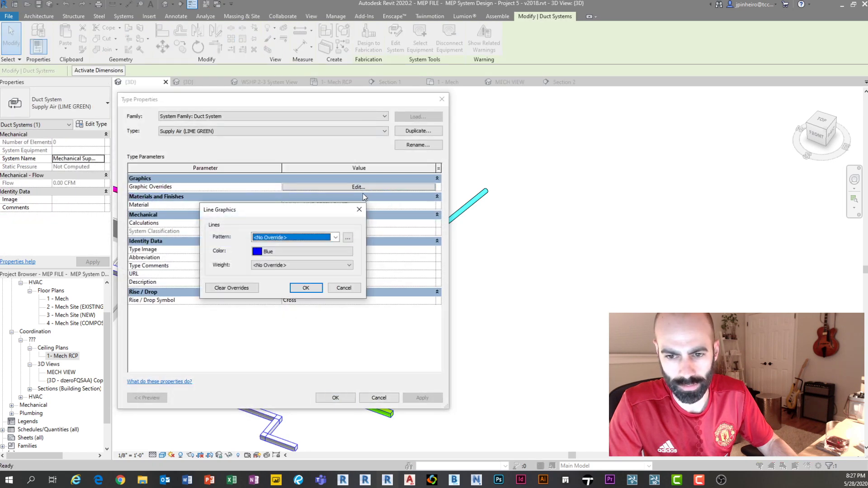
{"action": "key", "text": "Return"}
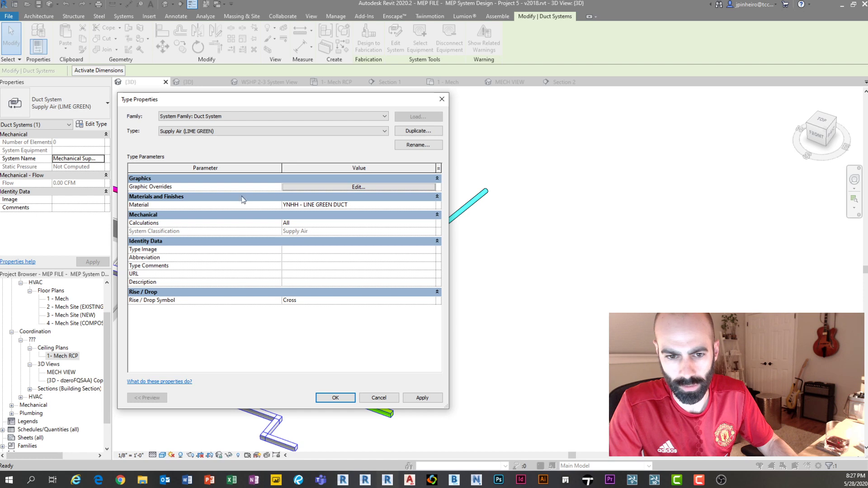
{"action": "left_click", "coordinate": [367, 207]}
- Check the material of the plain Supply Air duct system type, then discard the type change
{"action": "left_click", "coordinate": [296, 131]}
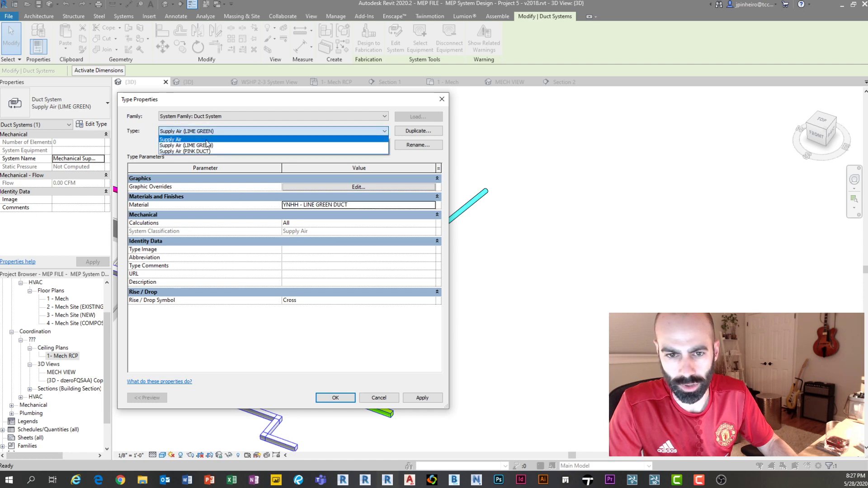
{"action": "left_click", "coordinate": [289, 139]}
{"action": "left_click", "coordinate": [334, 204]}
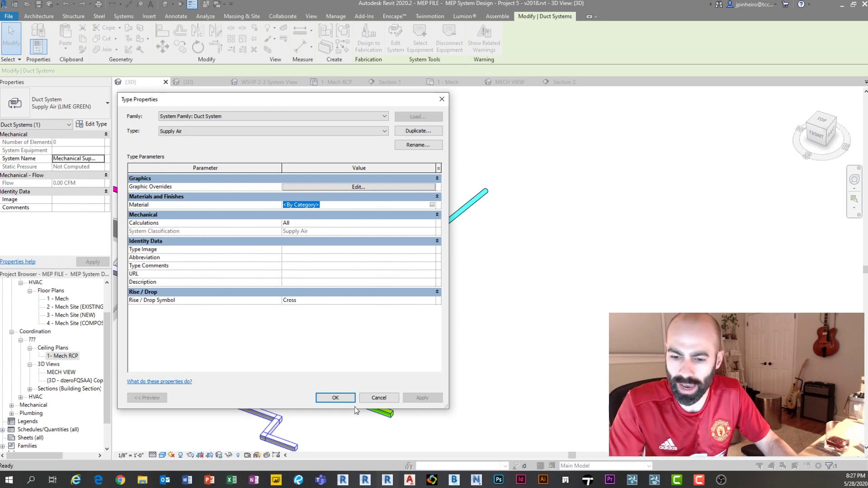
{"action": "left_click", "coordinate": [378, 397]}
{"action": "left_click", "coordinate": [415, 390]}
- Examine the green zigzag duct run from another angle, select its whole connected network and clear the selection
{"action": "middle_click_drag", "start_coordinate": [358, 310], "coordinate": [393, 293]}
{"action": "scroll", "coordinate": [389, 319], "scroll_direction": "up", "scroll_amount": 1}
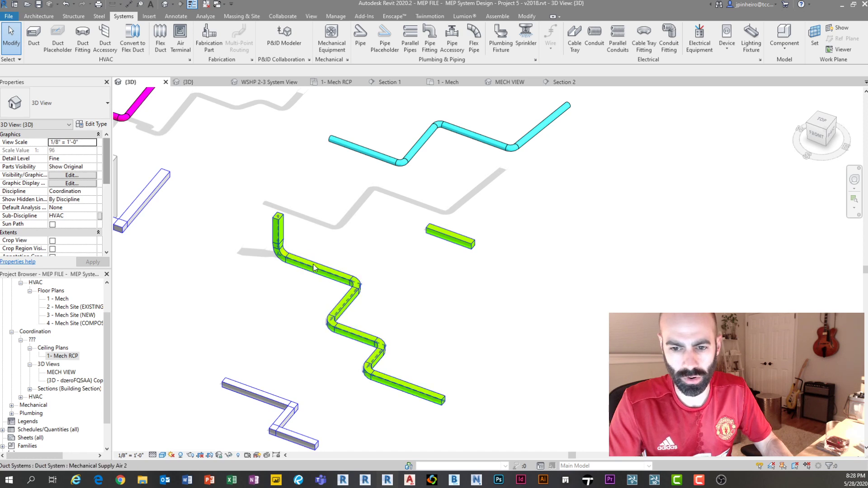
{"action": "scroll", "coordinate": [296, 285], "scroll_direction": "up", "scroll_amount": 3}
{"action": "middle_click_drag", "start_coordinate": [253, 278], "coordinate": [200, 248]}
{"action": "scroll", "coordinate": [201, 248], "scroll_direction": "down", "scroll_amount": 1}
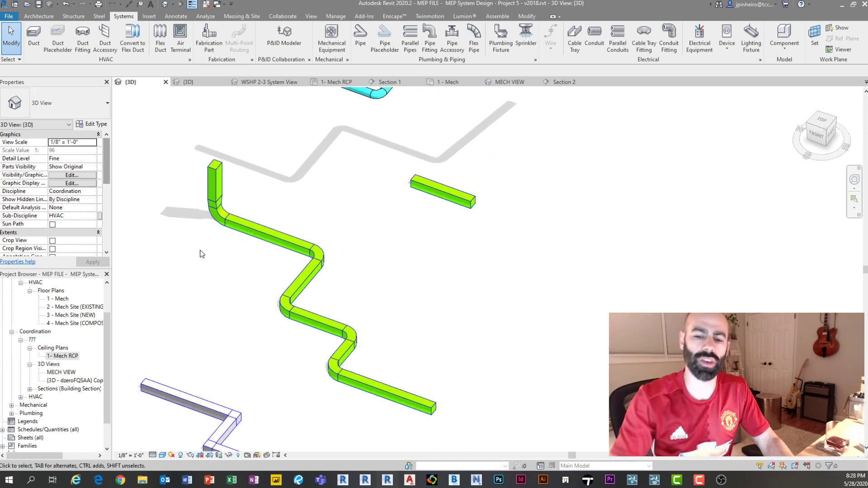
{"action": "left_click", "coordinate": [258, 233]}
{"action": "middle_click_drag", "start_coordinate": [216, 295], "coordinate": [346, 301], "text": "shift"}
{"action": "middle_click_drag", "start_coordinate": [347, 301], "coordinate": [315, 348]}
{"action": "scroll", "coordinate": [308, 320], "scroll_direction": "up", "scroll_amount": 2}
{"action": "left_click", "coordinate": [308, 320]}
{"action": "scroll", "coordinate": [327, 331], "scroll_direction": "down", "scroll_amount": 2}
{"action": "key", "text": "Tab"}
{"action": "left_click", "coordinate": [334, 303]}
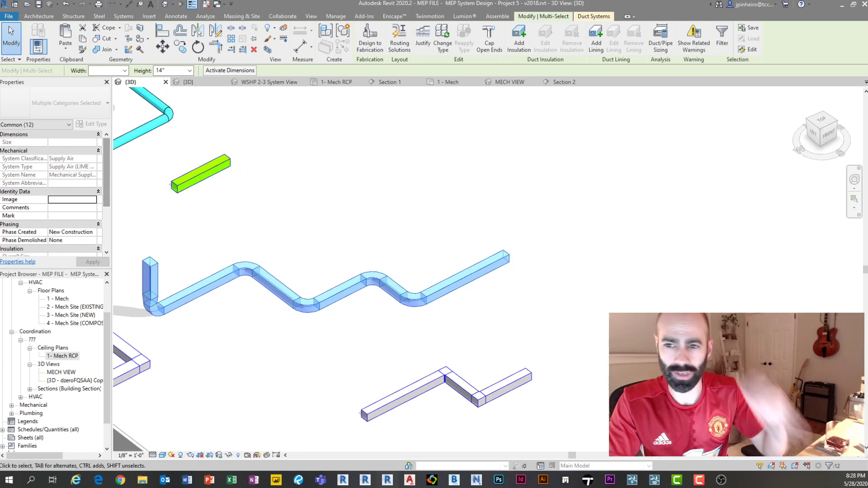
{"action": "left_click", "coordinate": [376, 125]}
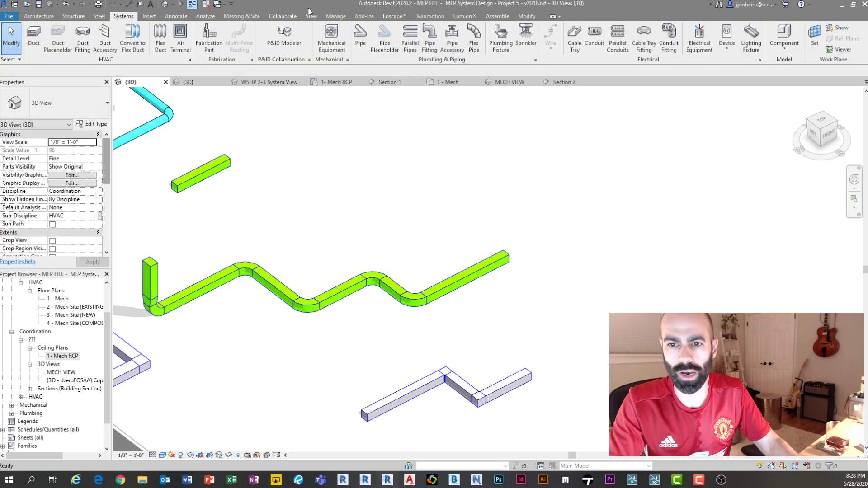
- Display the MEP Fabrication Parts palette and browse the rectangular parts of the Ductwork: +2in WG service
{"action": "left_click", "coordinate": [311, 16]}
{"action": "left_click", "coordinate": [783, 49]}
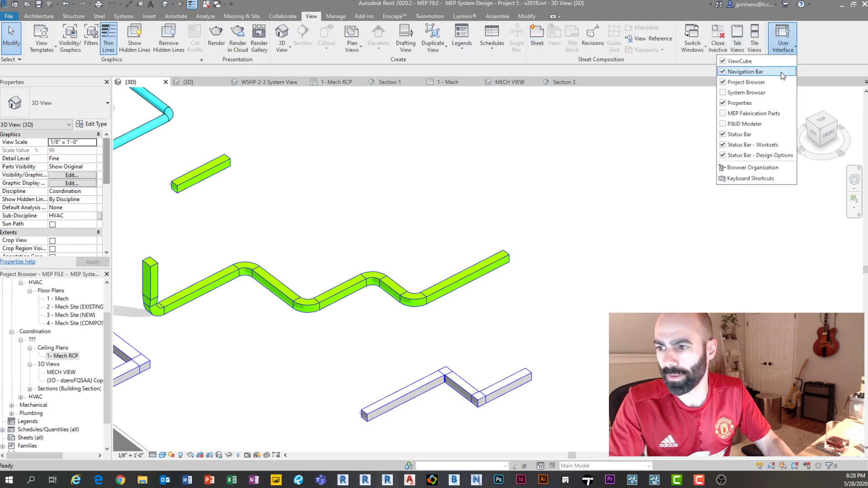
{"action": "left_click", "coordinate": [723, 113]}
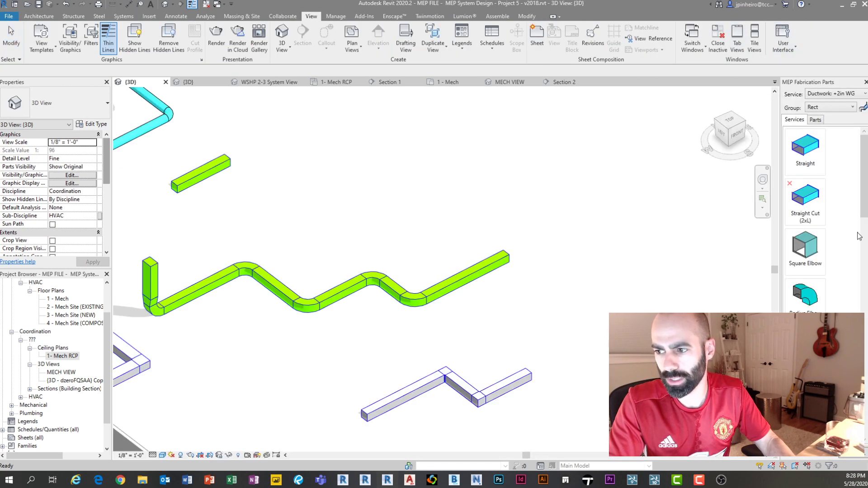
{"action": "scroll", "coordinate": [844, 232], "scroll_direction": "down", "scroll_amount": 5}
{"action": "scroll", "coordinate": [844, 232], "scroll_direction": "up", "scroll_amount": 5}
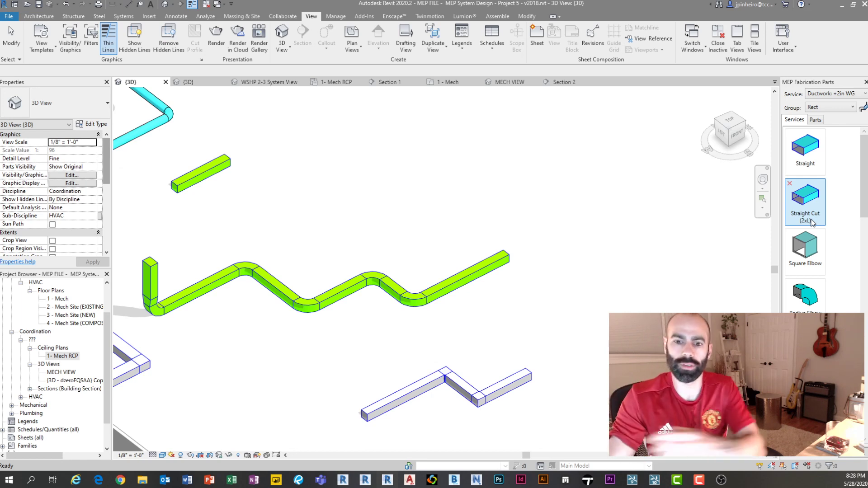
- Convert the whole green zigzag duct run to fabrication parts with Design to Fabrication, using the Ductwork: +2in WG service
{"action": "scroll", "coordinate": [356, 280], "scroll_direction": "up", "scroll_amount": 1}
{"action": "middle_click_drag", "start_coordinate": [330, 309], "coordinate": [456, 298]}
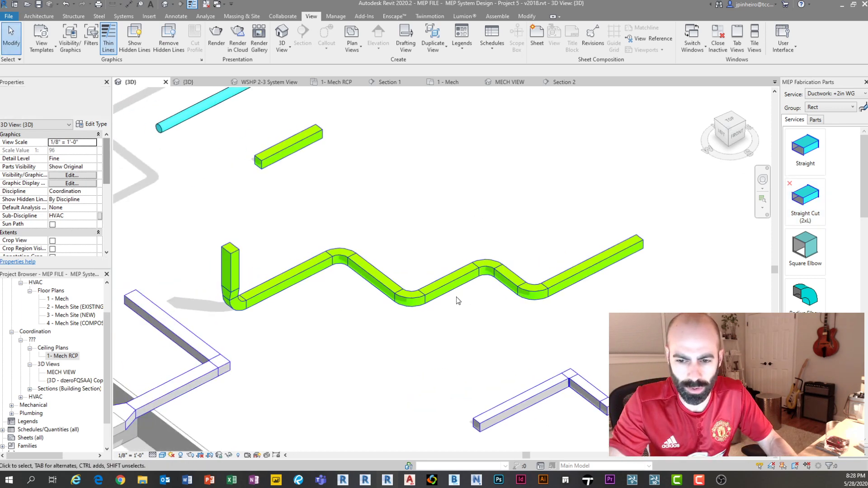
{"action": "scroll", "coordinate": [452, 294], "scroll_direction": "up", "scroll_amount": 2}
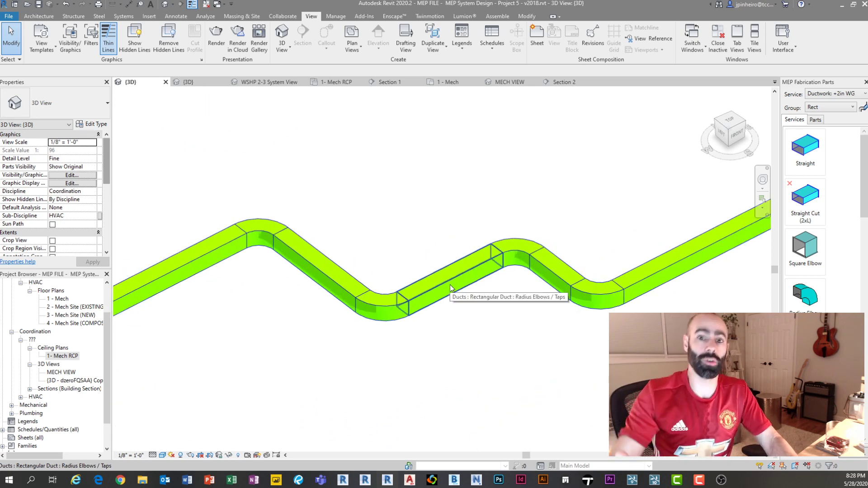
{"action": "key", "text": "Tab"}
{"action": "left_click", "coordinate": [455, 292]}
{"action": "scroll", "coordinate": [459, 317], "scroll_direction": "down", "scroll_amount": 2}
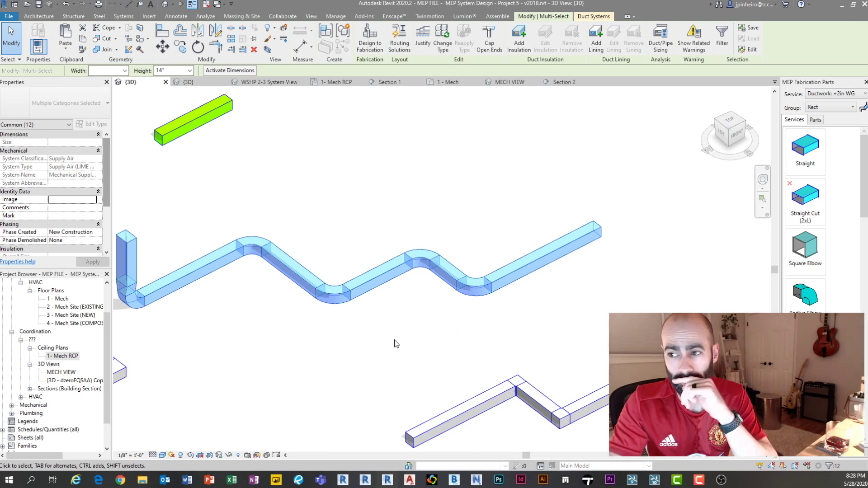
{"action": "left_click", "coordinate": [378, 47]}
{"action": "left_click", "coordinate": [392, 163]}
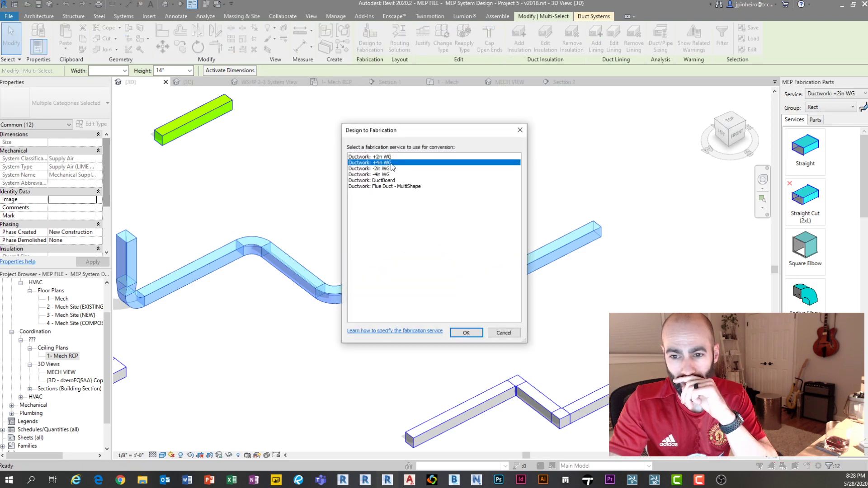
{"action": "left_click", "coordinate": [389, 169]}
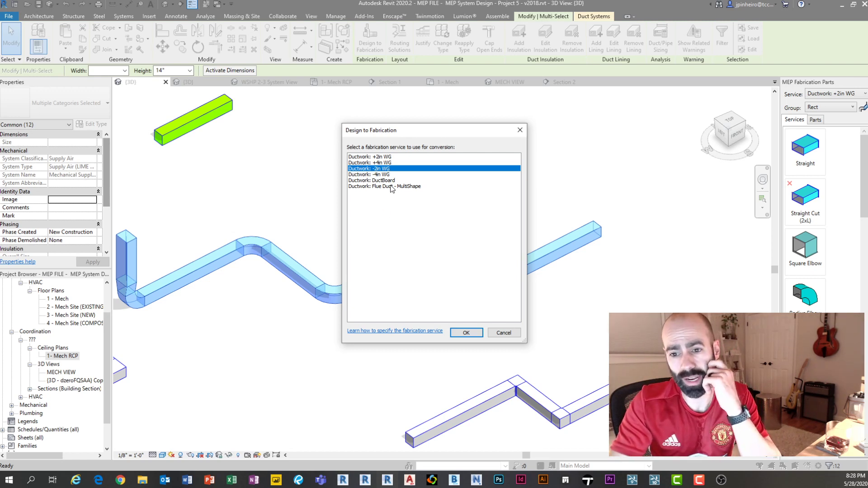
{"action": "left_click", "coordinate": [472, 332]}
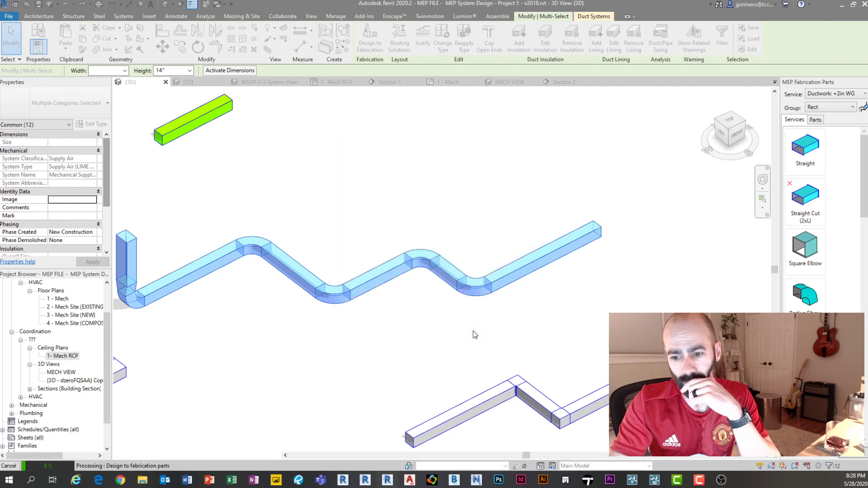
{"action": "left_click", "coordinate": [411, 343]}
- Examine the joints between the straight pieces and radius elbows of the converted fabrication duct run up close
{"action": "scroll", "coordinate": [425, 271], "scroll_direction": "up", "scroll_amount": 5}
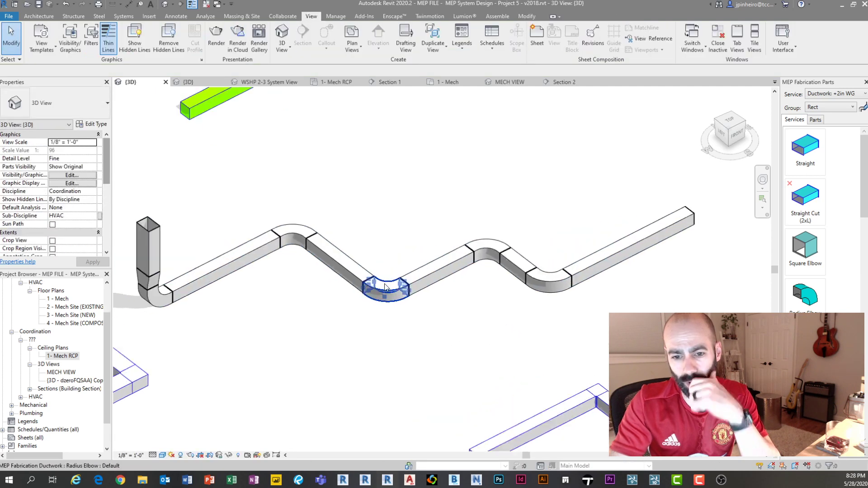
{"action": "scroll", "coordinate": [398, 280], "scroll_direction": "up", "scroll_amount": 8}
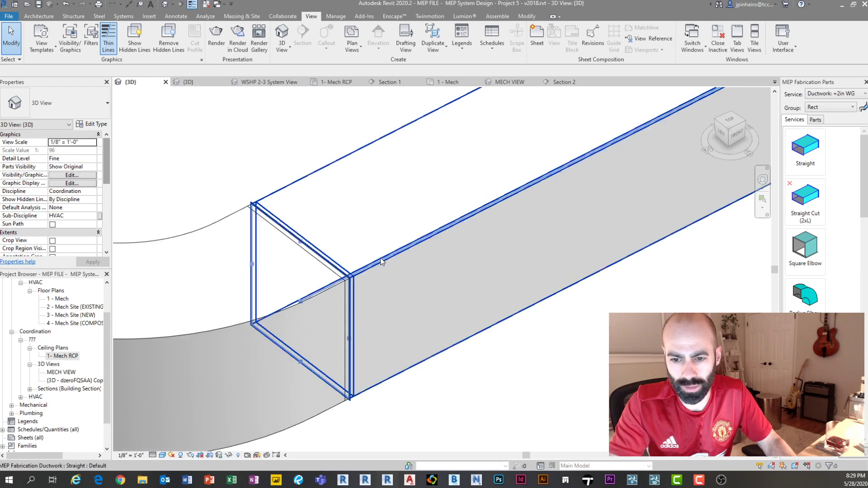
{"action": "scroll", "coordinate": [356, 271], "scroll_direction": "down", "scroll_amount": 8}
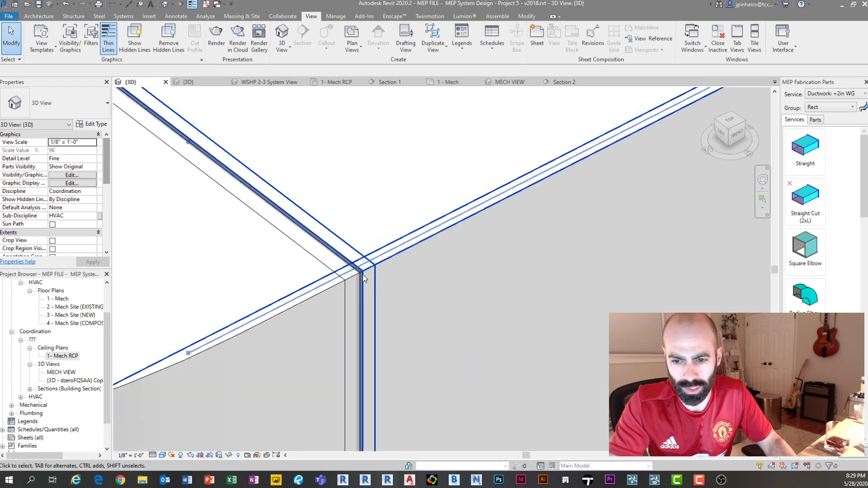
{"action": "scroll", "coordinate": [358, 262], "scroll_direction": "down", "scroll_amount": 6}
{"action": "key", "text": "Tab"}
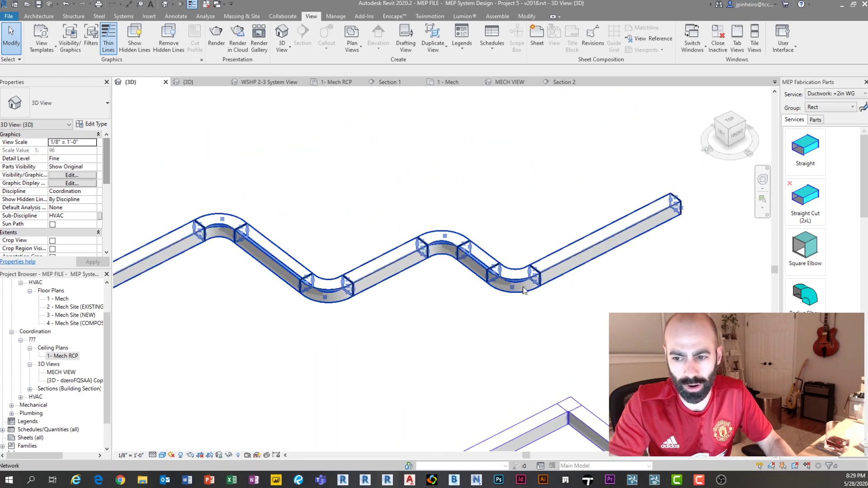
{"action": "left_click", "coordinate": [523, 291]}
{"action": "middle_click_drag", "start_coordinate": [523, 292], "coordinate": [384, 282], "text": "shift"}
{"action": "key", "text": "Escape"}
{"action": "scroll", "coordinate": [387, 279], "scroll_direction": "up", "scroll_amount": 5}
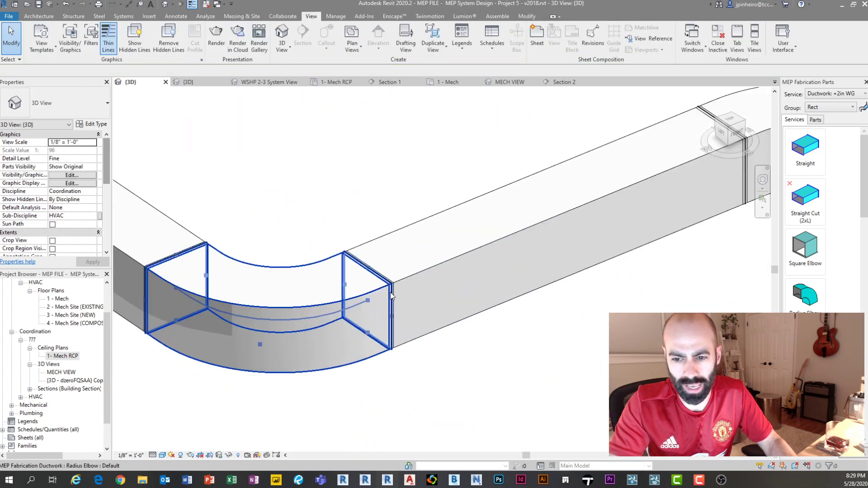
{"action": "scroll", "coordinate": [389, 276], "scroll_direction": "down", "scroll_amount": 5}
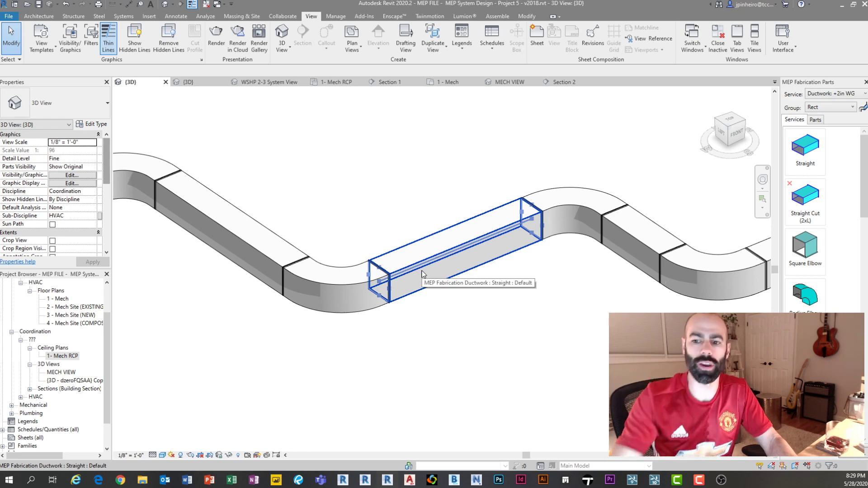
- Select the whole fabrication duct run and optimize the lengths of its straight pieces
{"action": "key", "text": "Tab"}
{"action": "left_click", "coordinate": [423, 275]}
{"action": "middle_click_drag", "start_coordinate": [465, 304], "coordinate": [439, 331], "text": "shift"}
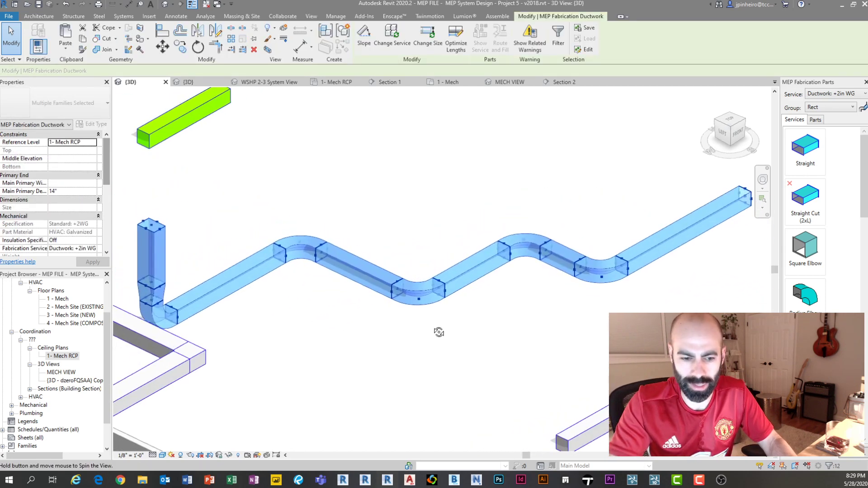
{"action": "left_click", "coordinate": [457, 49]}
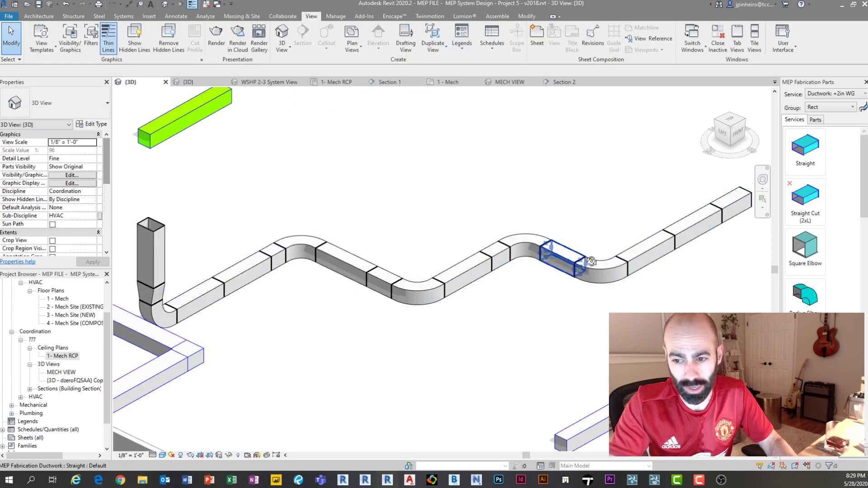
- Examine the joints between the straight pieces at the open end of the optimized fabrication duct run up close
{"action": "middle_click_drag", "start_coordinate": [563, 253], "coordinate": [528, 230], "text": "shift"}
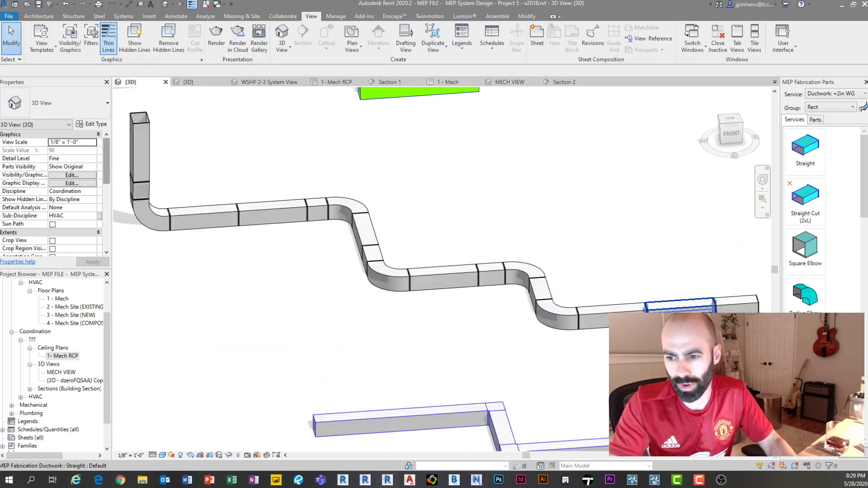
{"action": "scroll", "coordinate": [651, 309], "scroll_direction": "up", "scroll_amount": 2}
{"action": "middle_click_drag", "start_coordinate": [644, 310], "coordinate": [456, 281]}
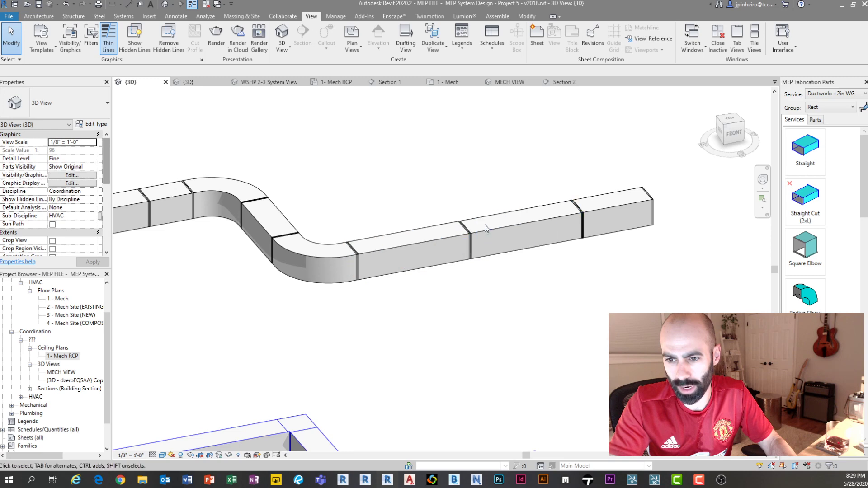
{"action": "scroll", "coordinate": [597, 219], "scroll_direction": "up", "scroll_amount": 6}
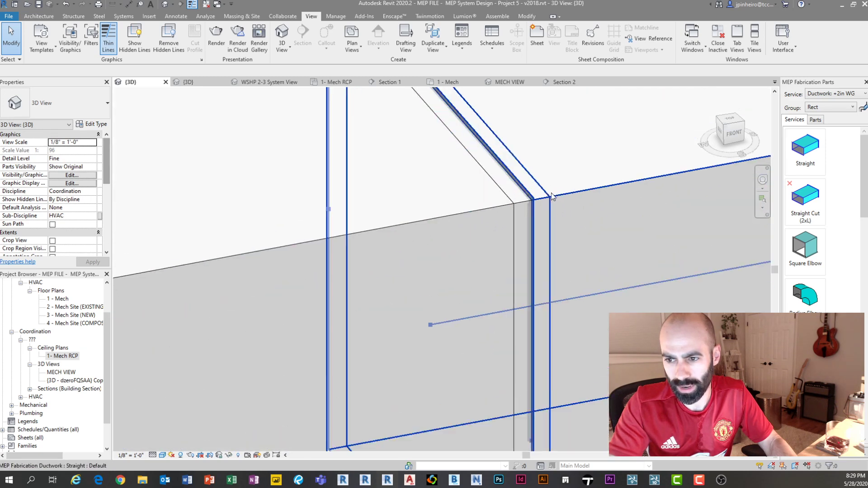
{"action": "scroll", "coordinate": [510, 217], "scroll_direction": "down", "scroll_amount": 8}
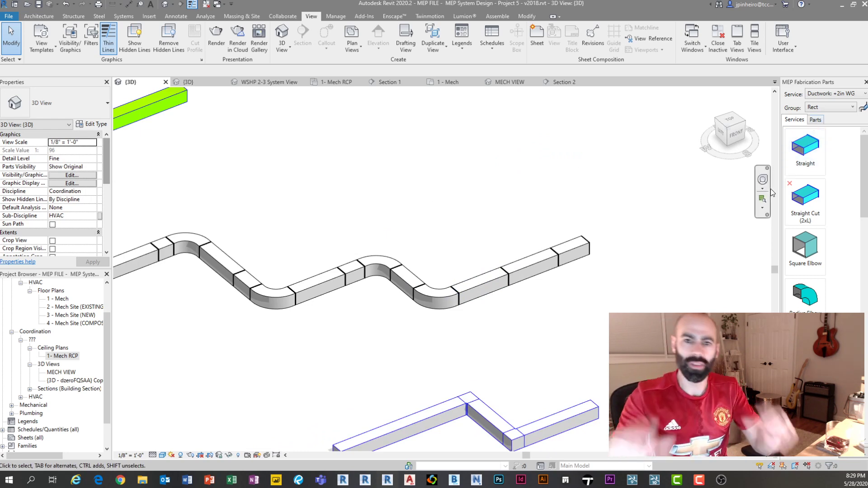
- Switch the fabrication parts group of the Ductwork: +2in WG service to Hangers
{"action": "left_click", "coordinate": [811, 108]}
{"action": "left_click", "coordinate": [819, 107]}
{"action": "left_click", "coordinate": [824, 107]}
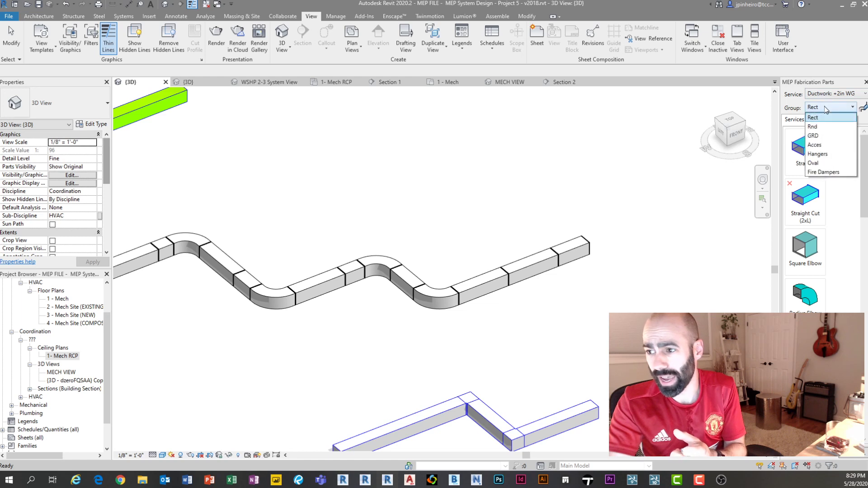
{"action": "left_click", "coordinate": [818, 154]}
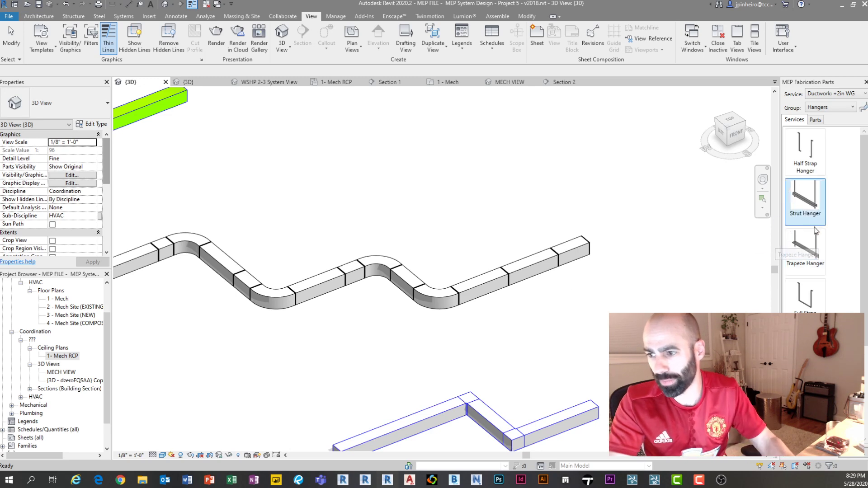
- Place Strut Hangers on four straight pieces of the fabrication duct run, starting near its open end
{"action": "left_click", "coordinate": [806, 209]}
{"action": "scroll", "coordinate": [534, 253], "scroll_direction": "up", "scroll_amount": 3}
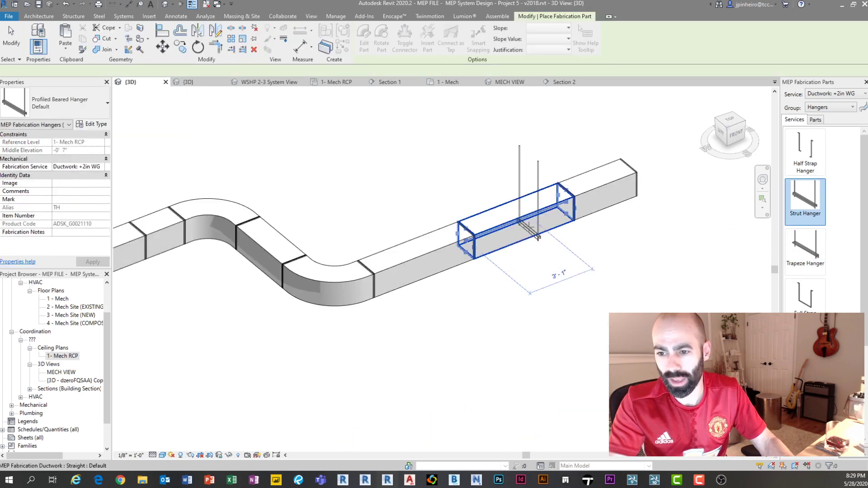
{"action": "left_click", "coordinate": [529, 222]}
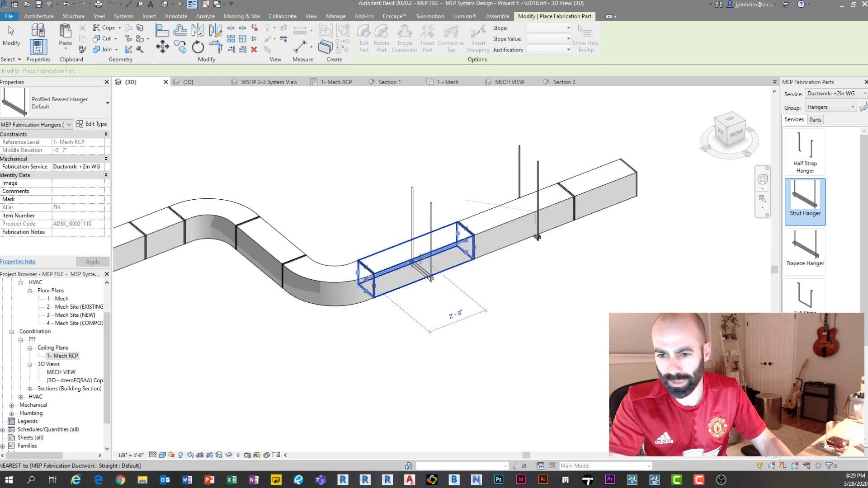
{"action": "left_click", "coordinate": [421, 253]}
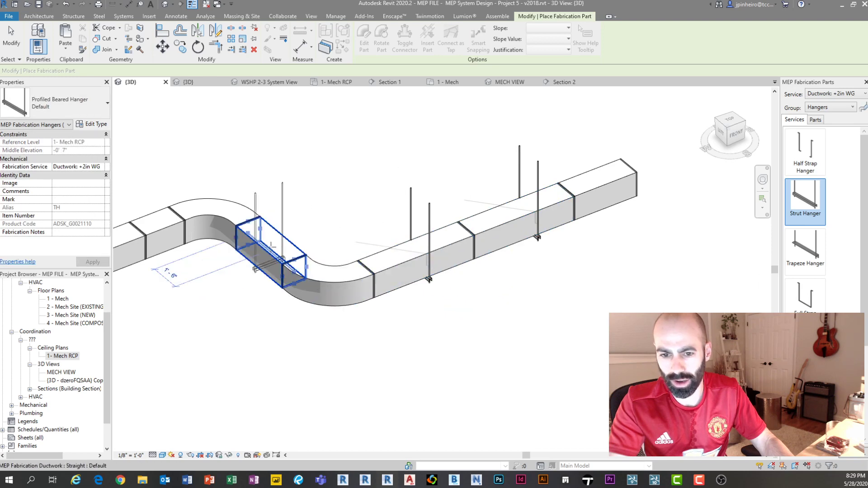
{"action": "left_click", "coordinate": [268, 244]}
{"action": "middle_click_drag", "start_coordinate": [212, 248], "coordinate": [420, 264]}
{"action": "left_click", "coordinate": [304, 261]}
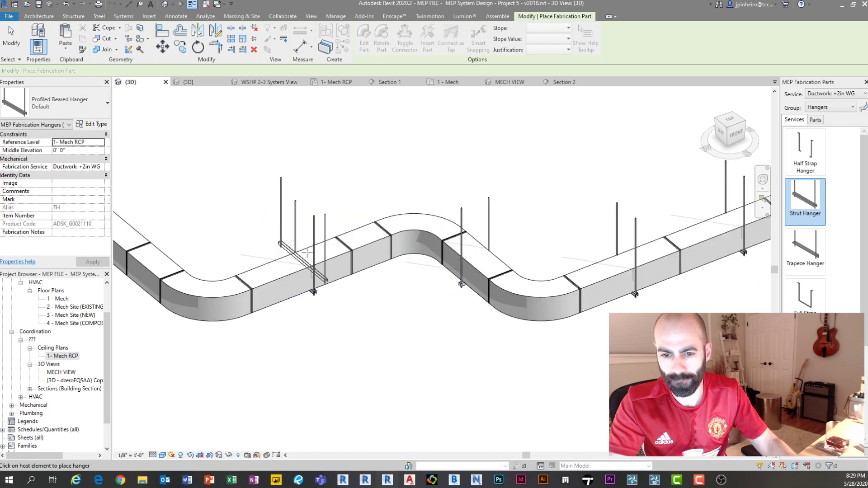
{"action": "key", "text": "Escape"}
- Inspect a placed strut hanger on the duct run up close from another angle
{"action": "scroll", "coordinate": [305, 247], "scroll_direction": "down", "scroll_amount": 2}
{"action": "scroll", "coordinate": [529, 312], "scroll_direction": "up", "scroll_amount": 5}
{"action": "left_click", "coordinate": [409, 272]}
{"action": "middle_click_drag", "start_coordinate": [409, 272], "coordinate": [692, 245], "text": "shift"}
{"action": "scroll", "coordinate": [415, 265], "scroll_direction": "down", "scroll_amount": 7}
{"action": "key", "text": "Escape"}
- Place four more strut hangers with Create Similar, one on the short straight piece and the rest further along the zigzag run
{"action": "key", "text": "c"}
{"action": "key", "text": "s"}
{"action": "left_click", "coordinate": [336, 236]}
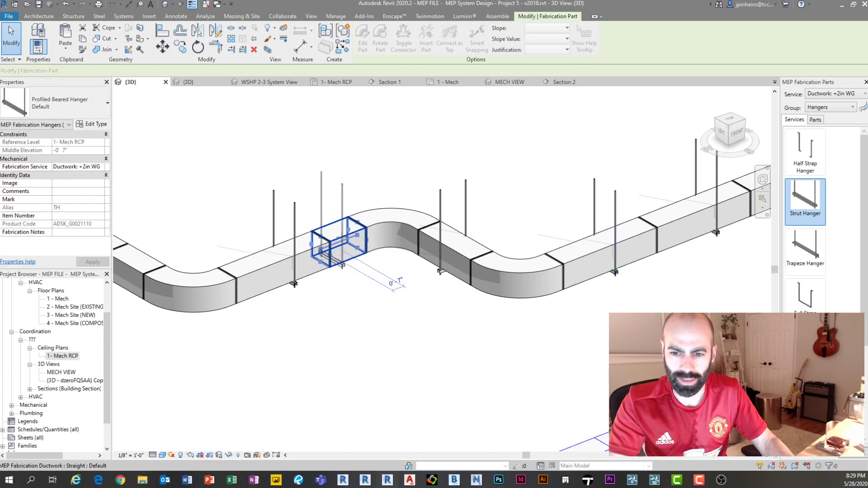
{"action": "left_click", "coordinate": [253, 269]}
{"action": "middle_click_drag", "start_coordinate": [205, 282], "coordinate": [359, 261]}
{"action": "left_click", "coordinate": [304, 281]}
{"action": "left_click", "coordinate": [233, 233]}
{"action": "key", "text": "Escape"}
{"action": "scroll", "coordinate": [234, 236], "scroll_direction": "down", "scroll_amount": 4}
{"action": "scroll", "coordinate": [359, 260], "scroll_direction": "up", "scroll_amount": 2}
{"action": "scroll", "coordinate": [369, 258], "scroll_direction": "up", "scroll_amount": 2}
{"action": "scroll", "coordinate": [378, 255], "scroll_direction": "down", "scroll_amount": 3}
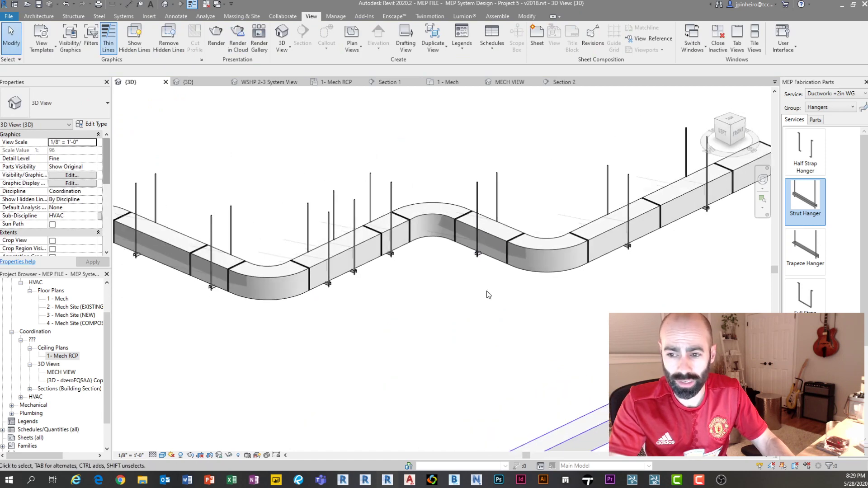
{"action": "scroll", "coordinate": [378, 290], "scroll_direction": "up", "scroll_amount": 2}
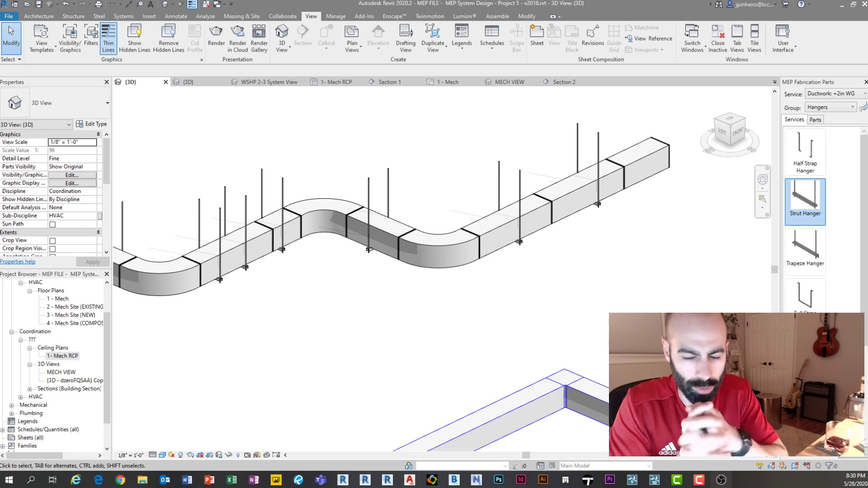
- Examine the instance and type properties of the straight fabrication duct piece between the two radius elbows
{"action": "left_click", "coordinate": [396, 247]}
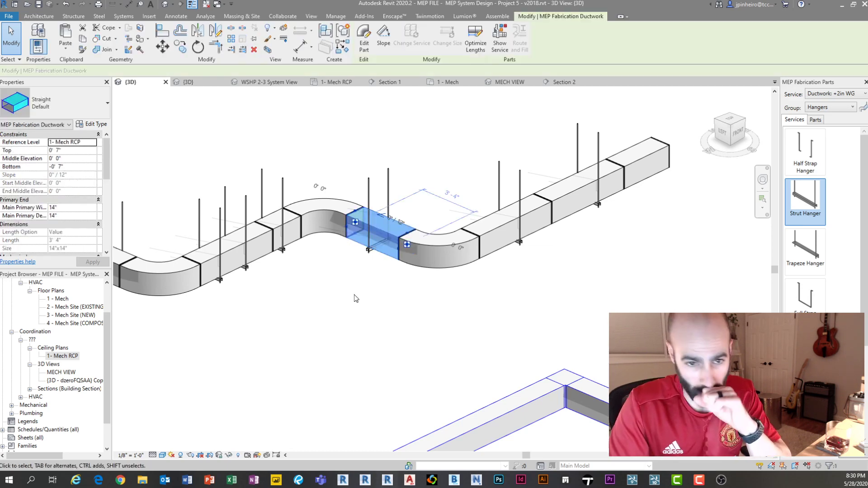
{"action": "scroll", "coordinate": [84, 190], "scroll_direction": "down", "scroll_amount": 10}
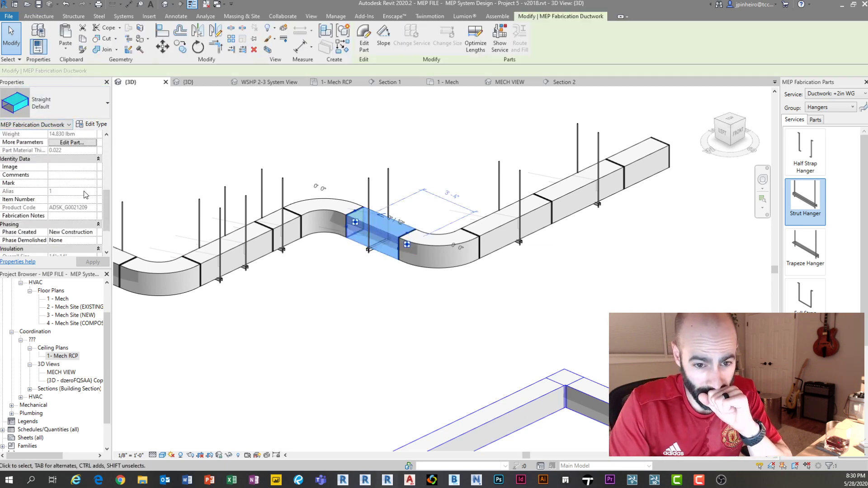
{"action": "scroll", "coordinate": [85, 194], "scroll_direction": "up", "scroll_amount": 10}
{"action": "left_click", "coordinate": [94, 125]}
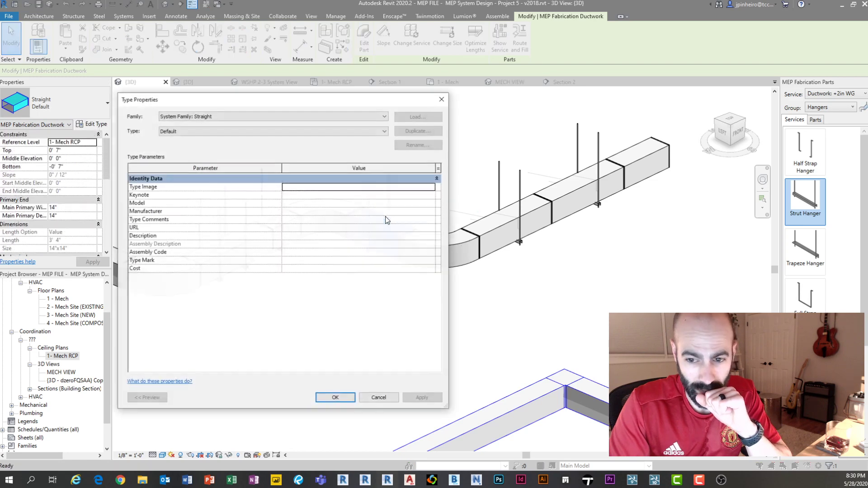
{"action": "left_click", "coordinate": [441, 94]}
{"action": "left_click", "coordinate": [421, 148]}
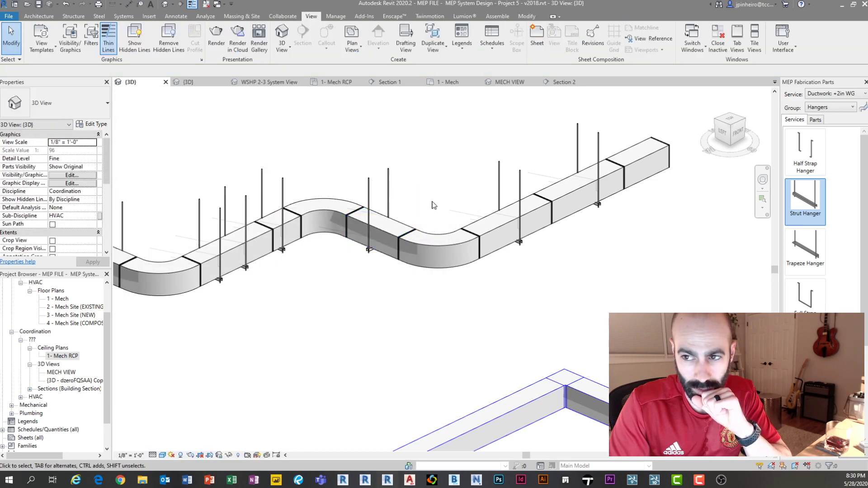
{"action": "left_click", "coordinate": [379, 231]}
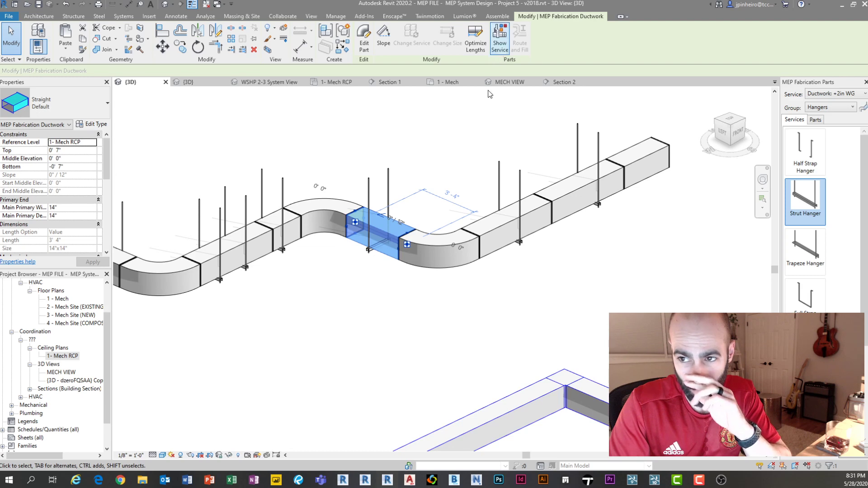
{"action": "left_click", "coordinate": [437, 173]}
{"action": "middle_click_drag", "start_coordinate": [423, 173], "coordinate": [402, 200]}
{"action": "scroll", "coordinate": [389, 191], "scroll_direction": "up", "scroll_amount": 1}
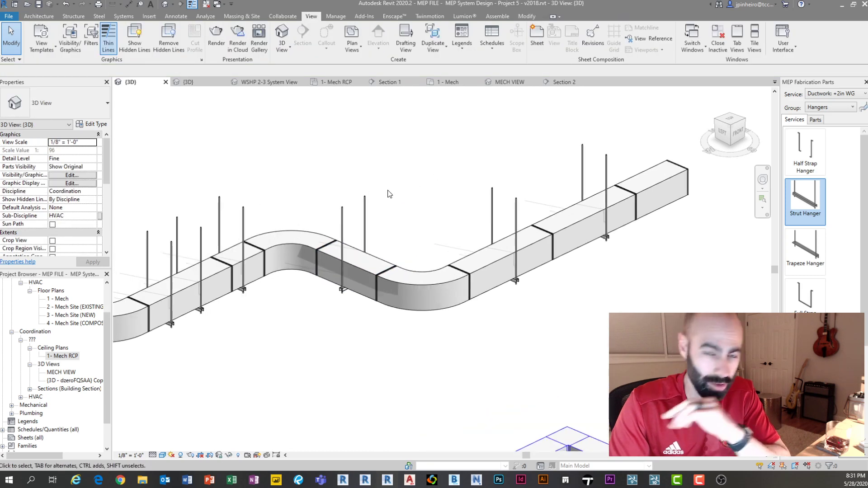